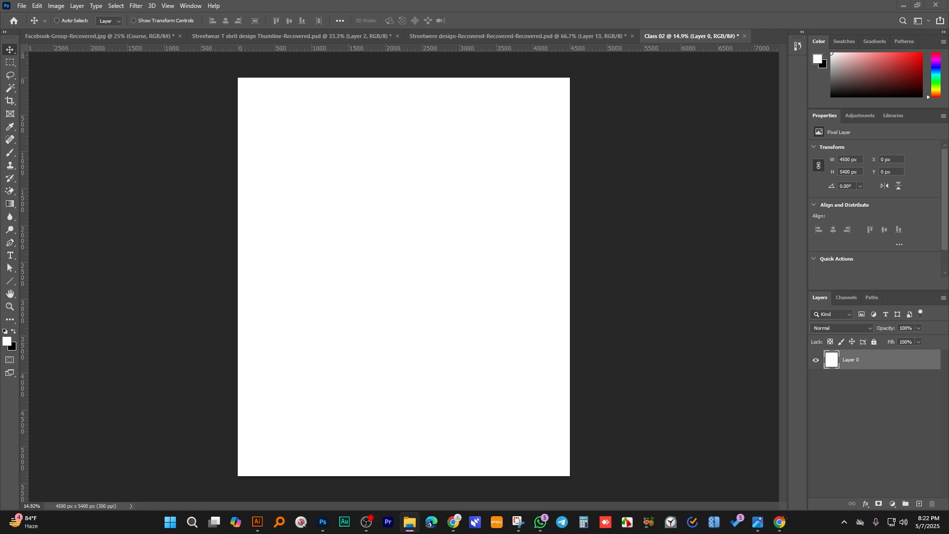
- Place the blue butterfly PNG on the white canvas at its full-width fitted size
drag(278, 234, 272, 240)
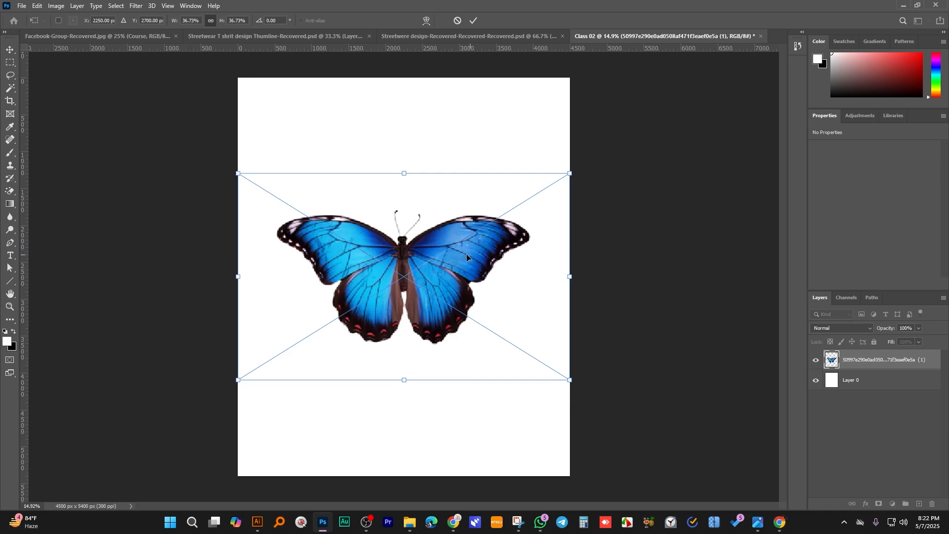
key(Return)
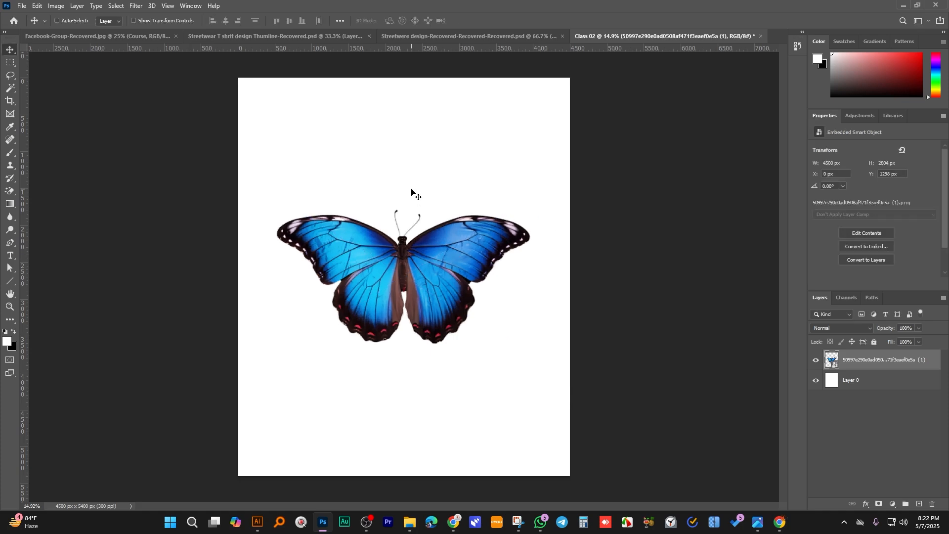
scroll(413, 235, up, 1)
scroll(423, 269, up, 4)
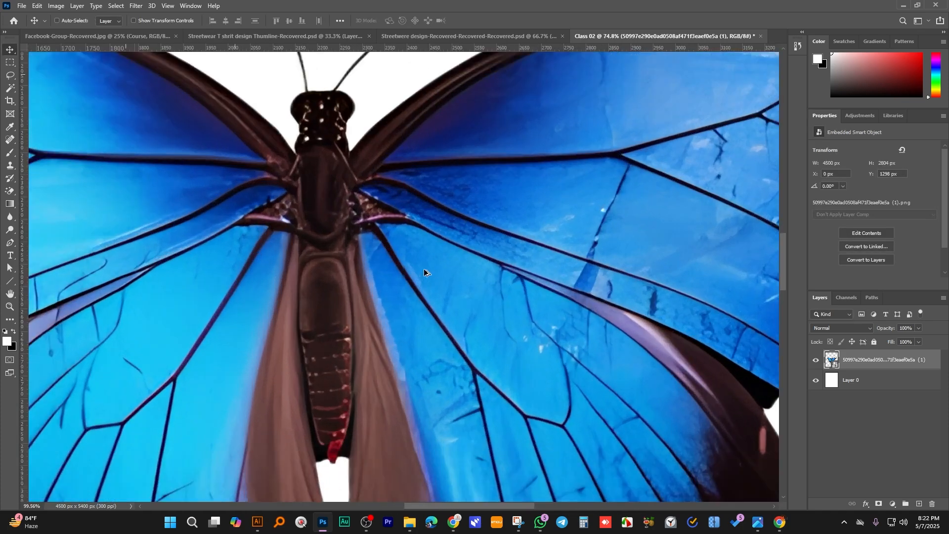
scroll(423, 269, down, 3)
scroll(421, 275, down, 1)
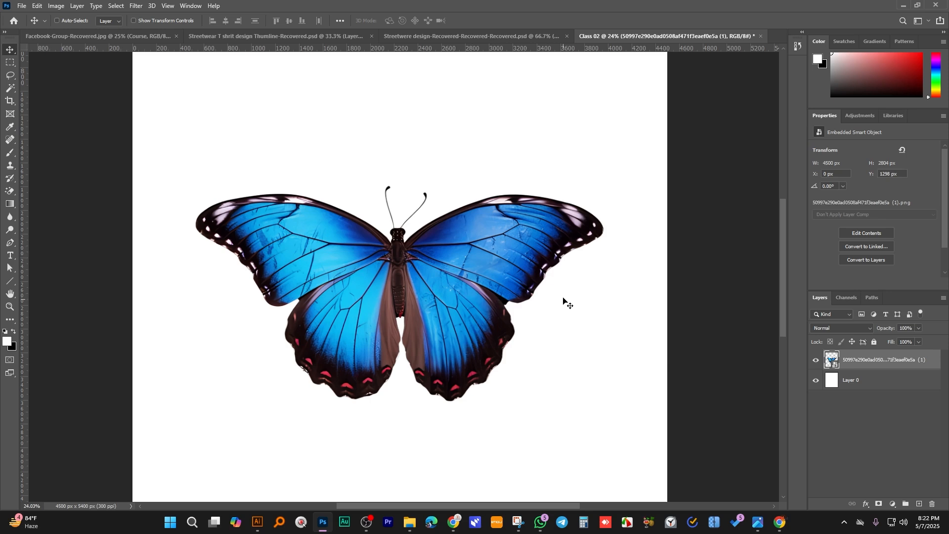
- Convert the butterfly layer to a smart object, then open its contents and close them without changes
right_click(855, 361)
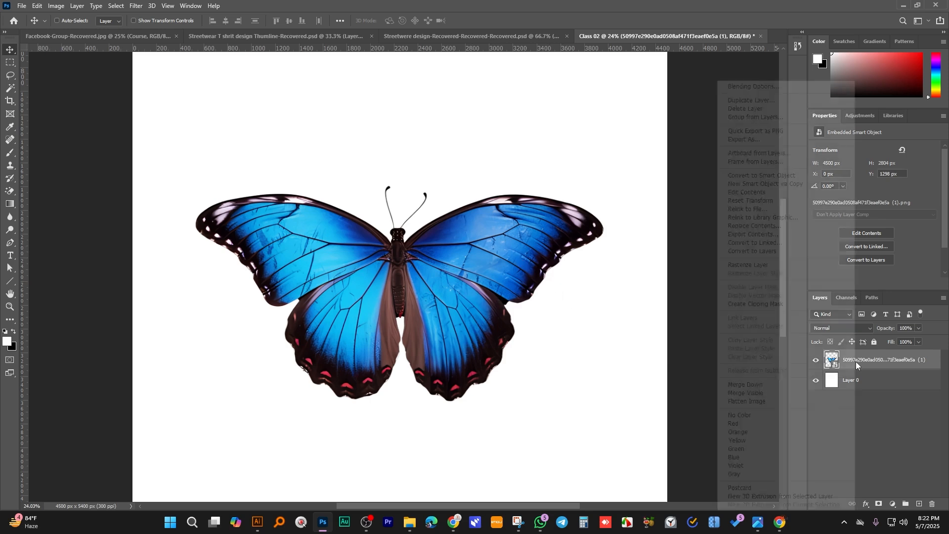
click(764, 175)
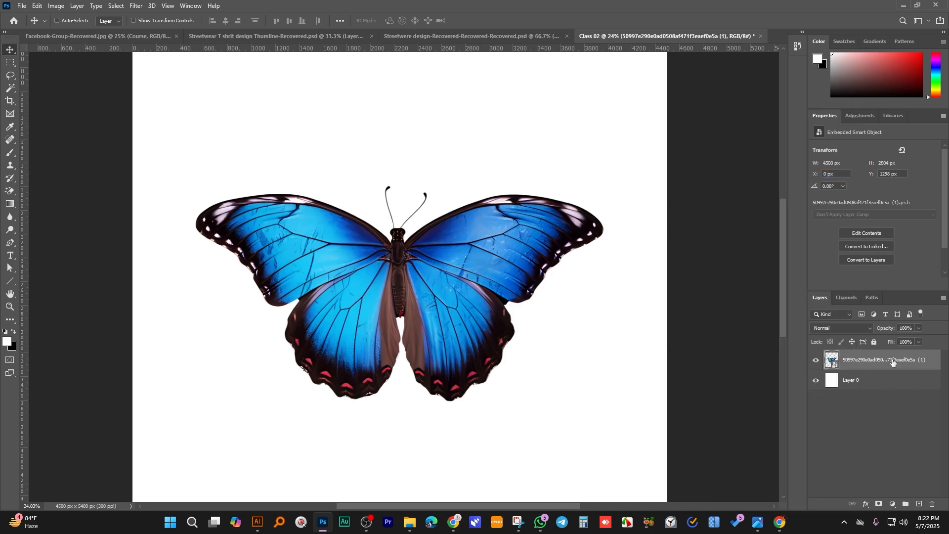
double_click(835, 365)
click(762, 36)
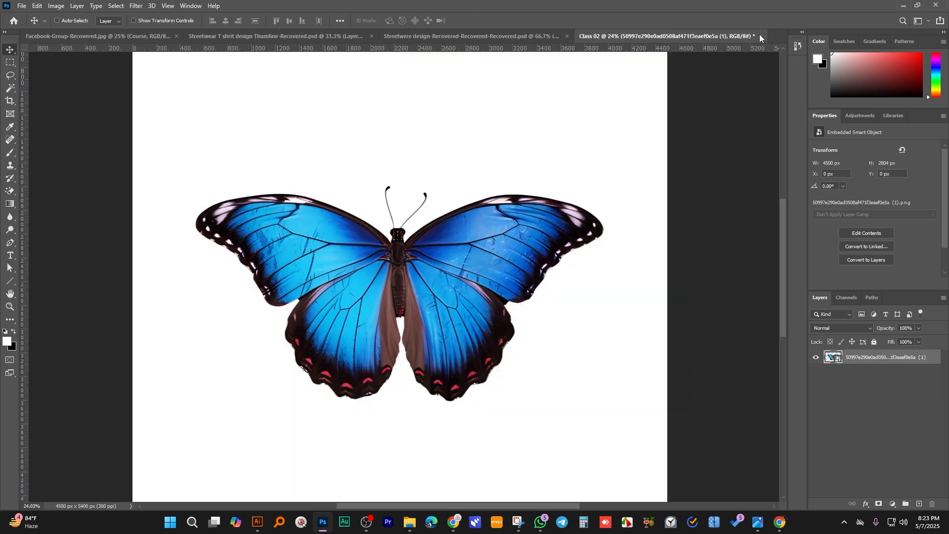
- Move the butterfly straight up to about Y 1040 px and toggle its layer visibility off and on
scroll(458, 341, down, 2)
scroll(458, 341, down, 1)
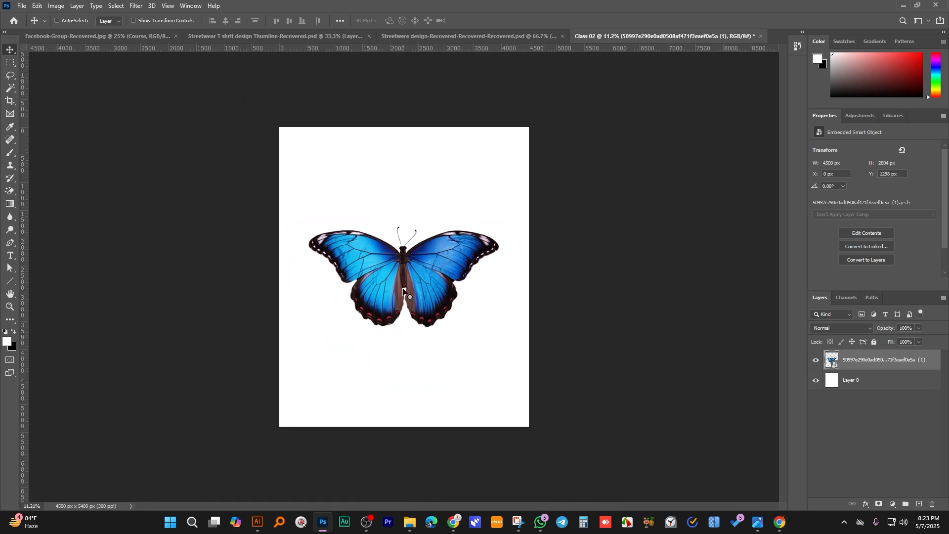
drag(404, 292, 414, 276)
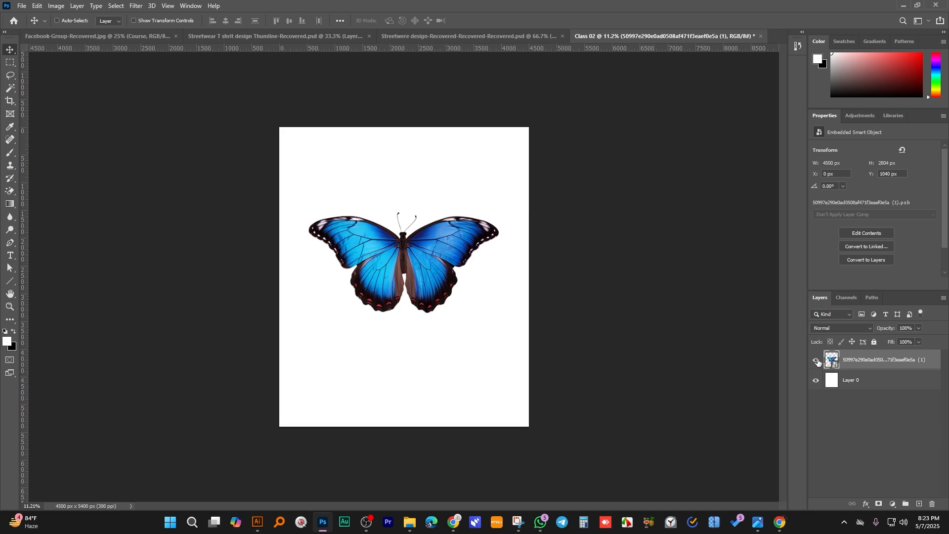
click(816, 361)
click(817, 361)
- Create a new layer and add the text "Miracle" near the upper left of the canvas
click(919, 504)
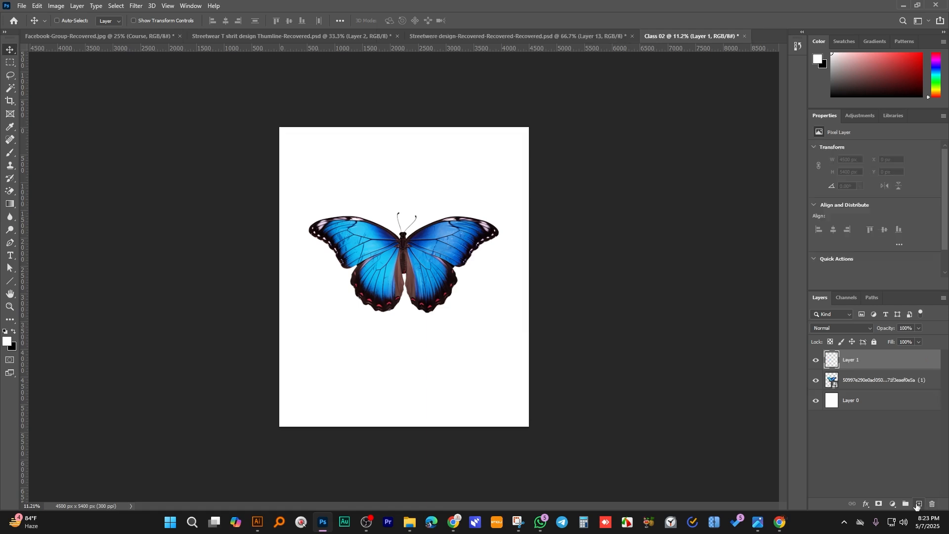
click(9, 255)
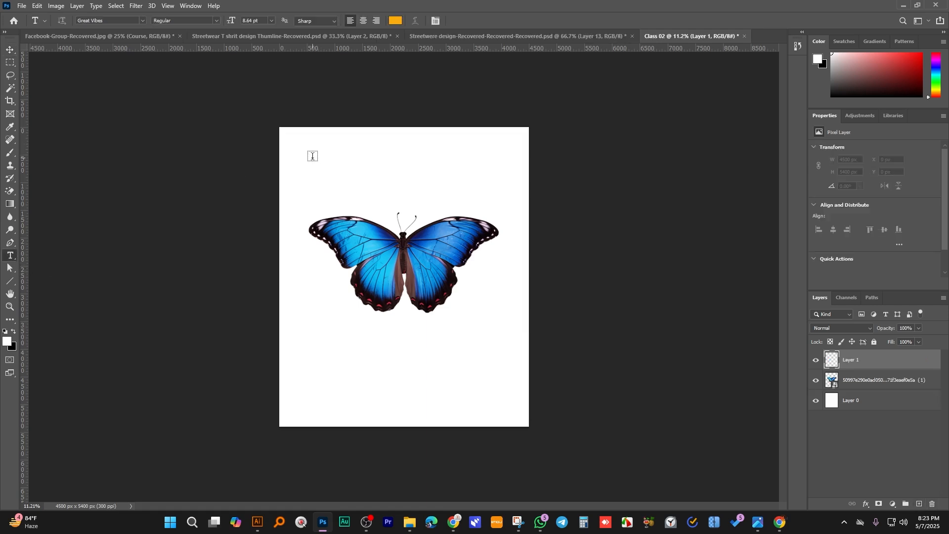
click(312, 157)
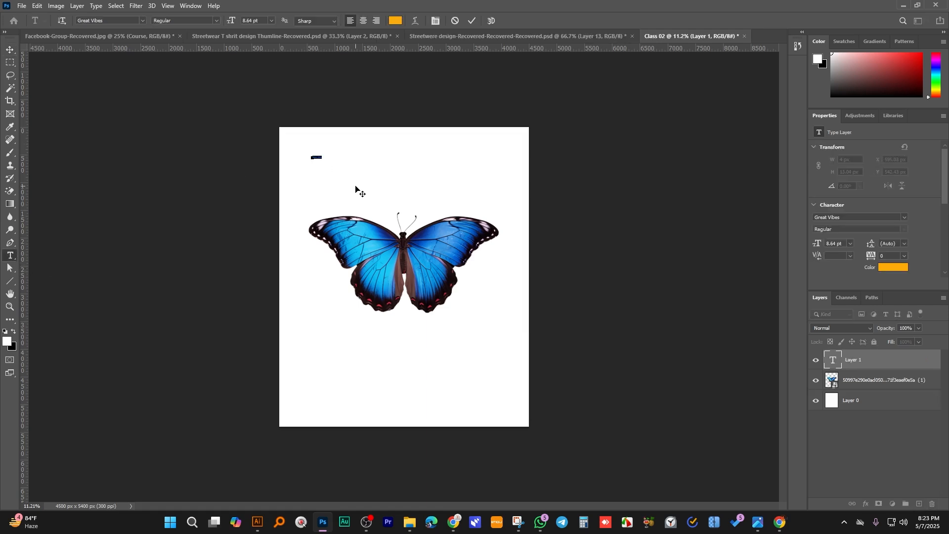
text(B)
click(9, 50)
- Scale the Miracle text to about 374.59 pt so it spans the canvas width above the butterfly
key(ctrl+t)
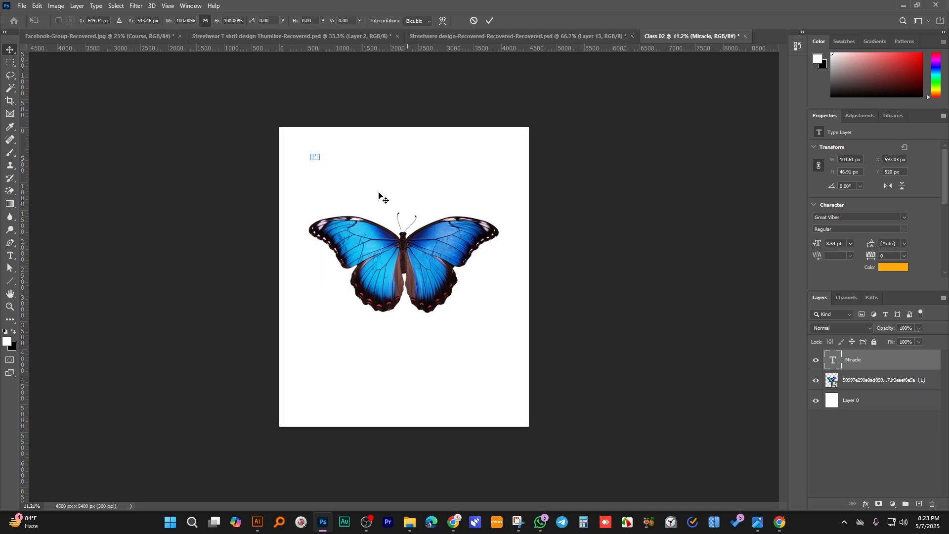
drag(486, 242, 573, 260)
drag(488, 215, 456, 190)
key(Return)
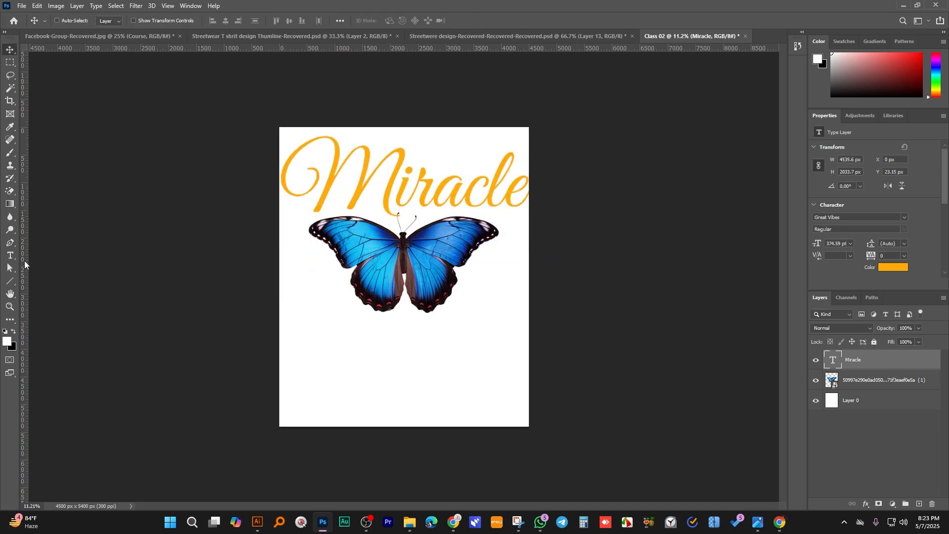
- Set the Miracle text in the Long Shot font and turn on All Caps
key(t)
click(460, 205)
key(ctrl+a)
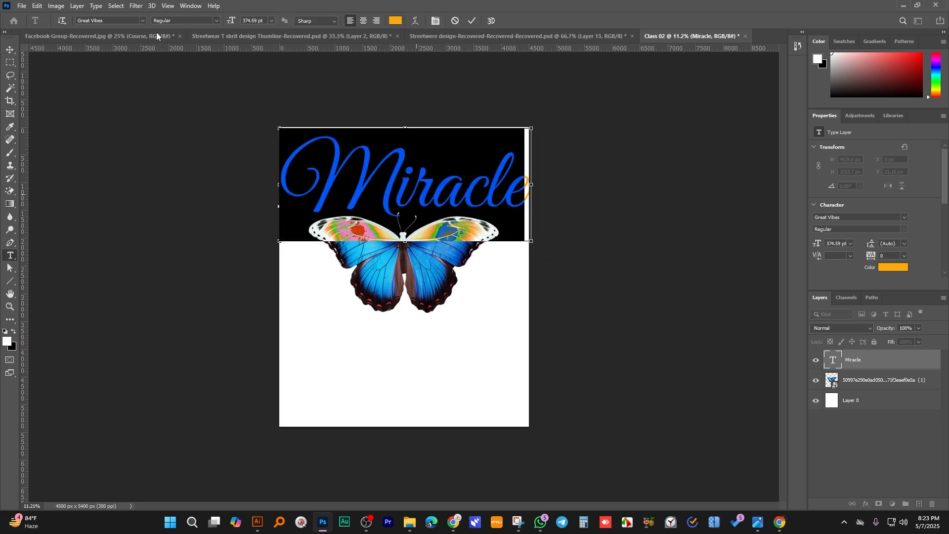
click(94, 21)
text(long)
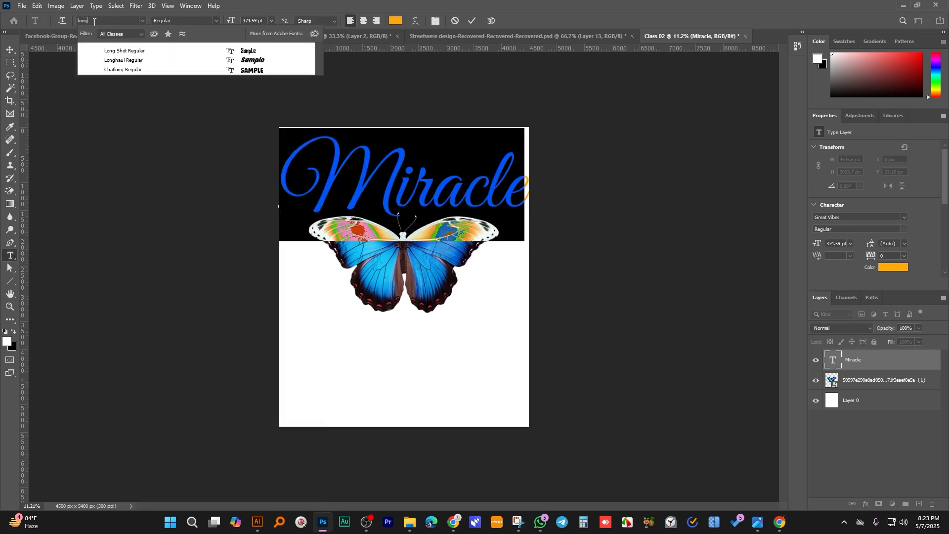
click(151, 46)
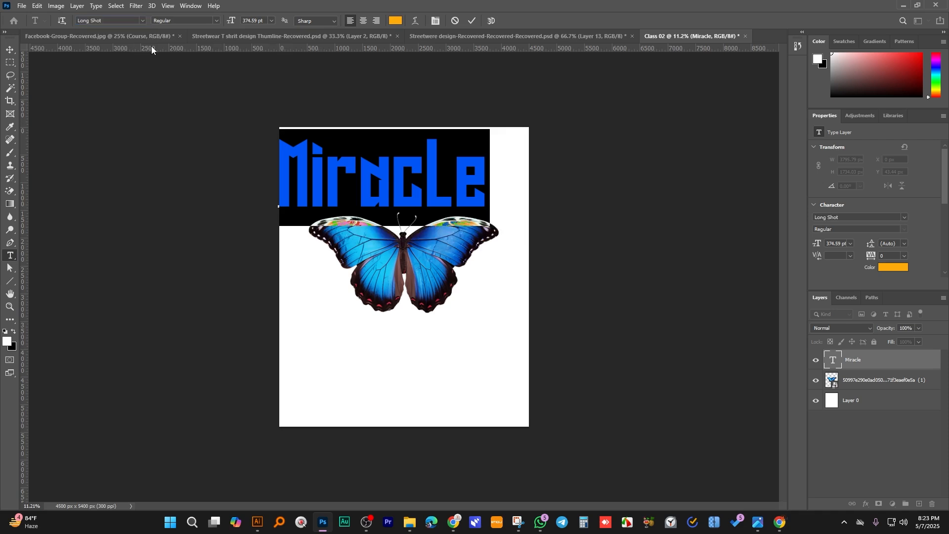
key(ctrl+t)
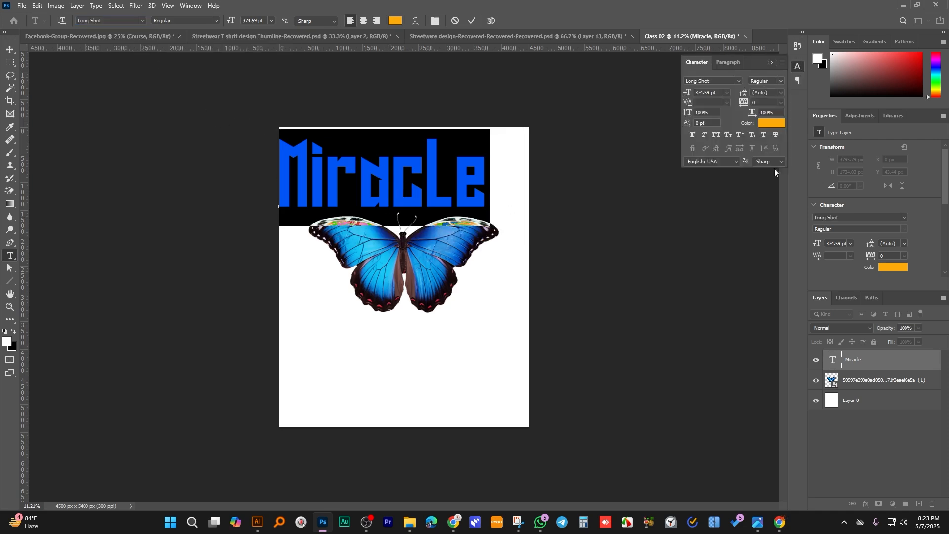
click(717, 134)
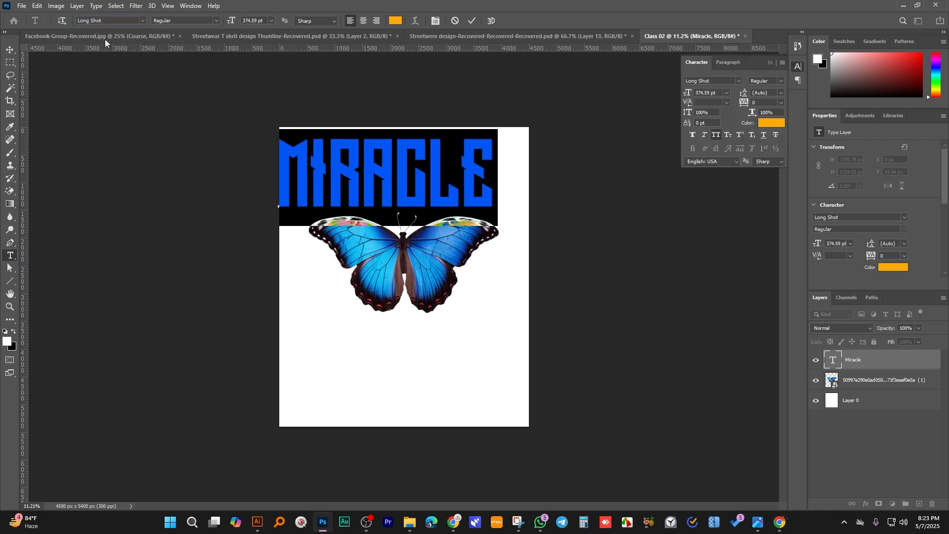
- Enlarge the MIRACLE text to about 411.69 pt and centre it across the canvas above the butterfly
click(10, 49)
drag(456, 212, 420, 202)
key(ctrl+t)
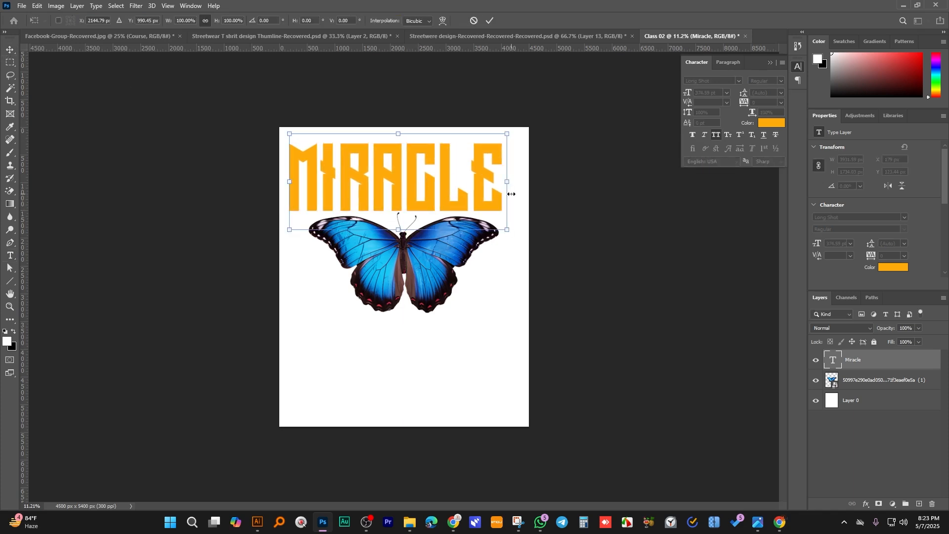
drag(507, 182, 529, 184)
key(Return)
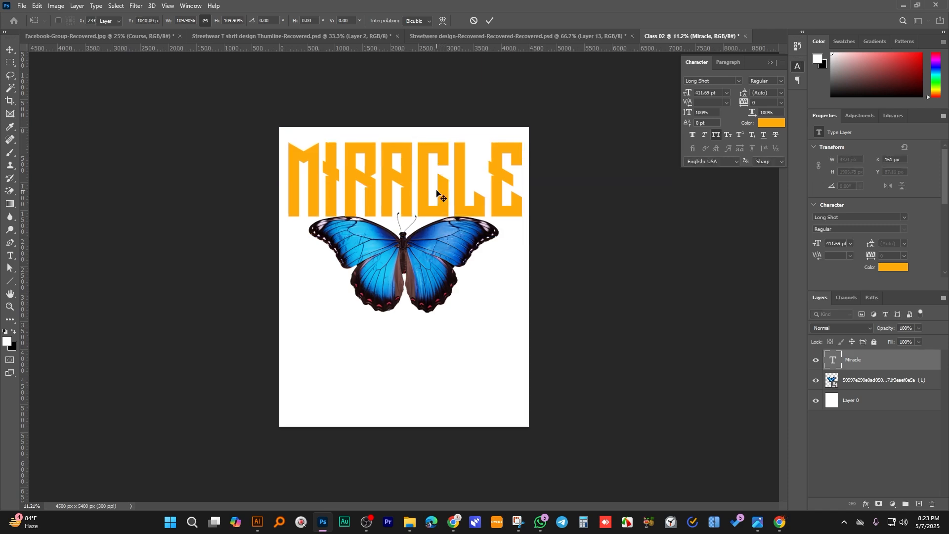
key(Up)
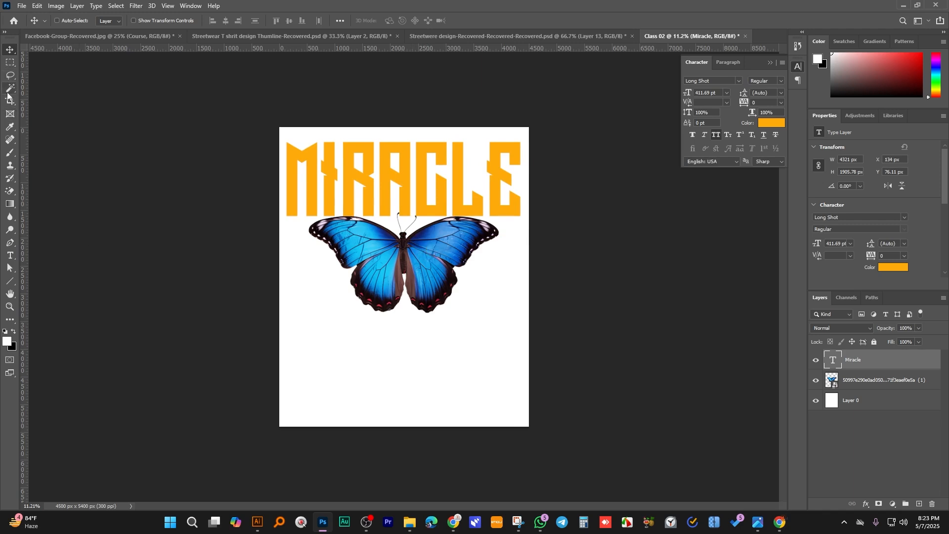
- Warp the MIRACLE text with the Arc style, bending it upward by about 22.9%
key(ctrl+plus)
scroll(415, 175, up, 1)
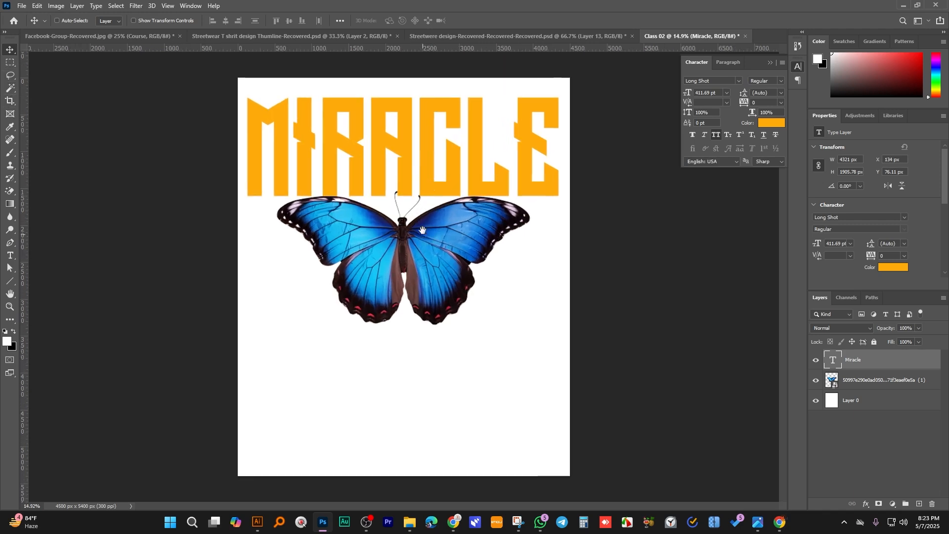
scroll(421, 229, up, 3)
drag(437, 147, 438, 247)
scroll(428, 244, down, 1)
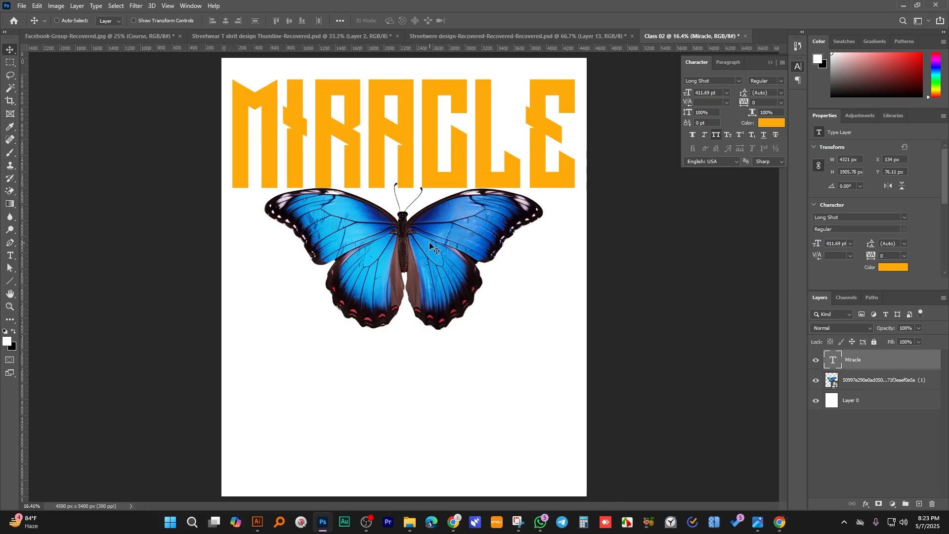
key(ctrl)
key(ctrl+t)
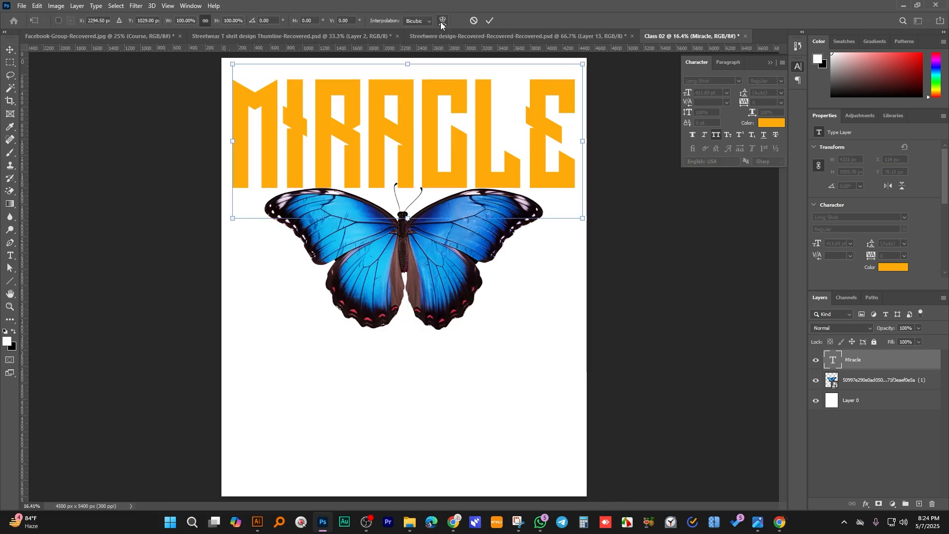
right_click(430, 147)
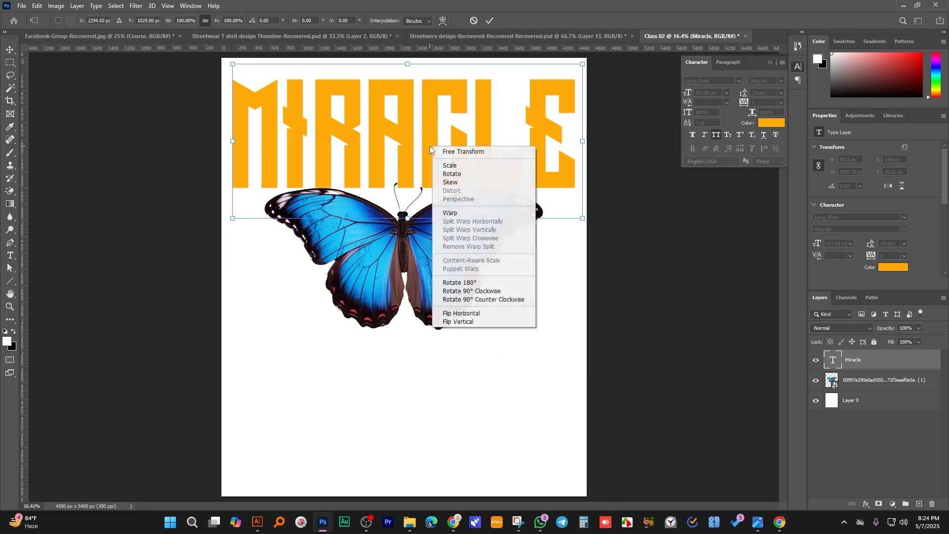
click(451, 213)
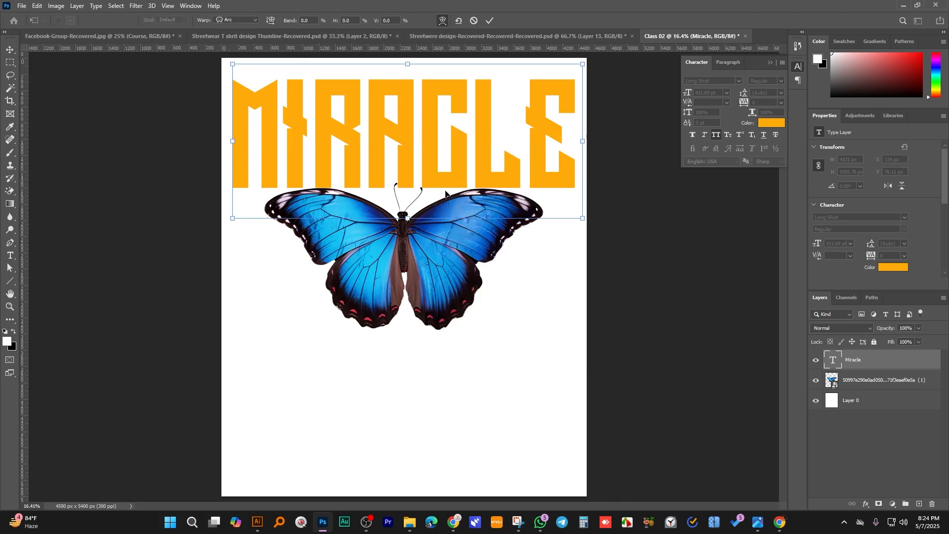
click(236, 20)
click(228, 44)
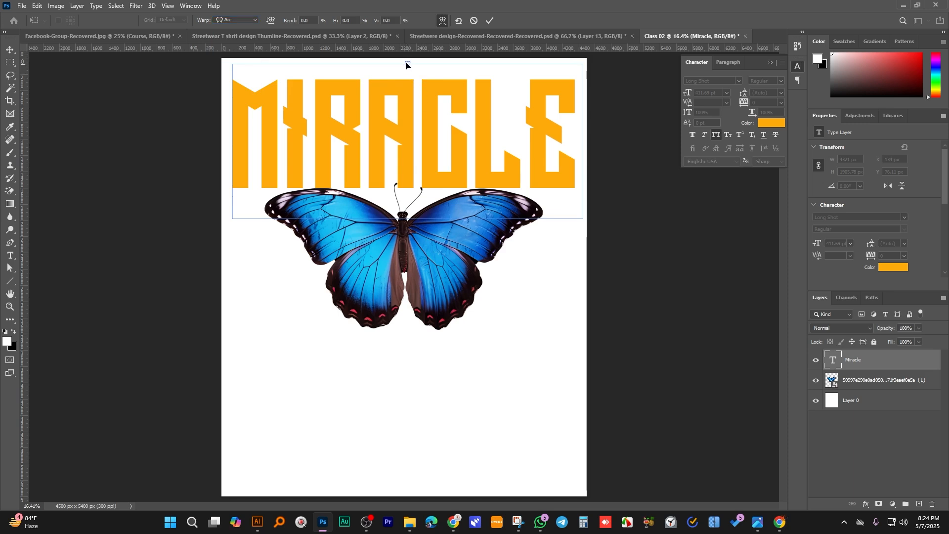
drag(408, 63, 408, 36)
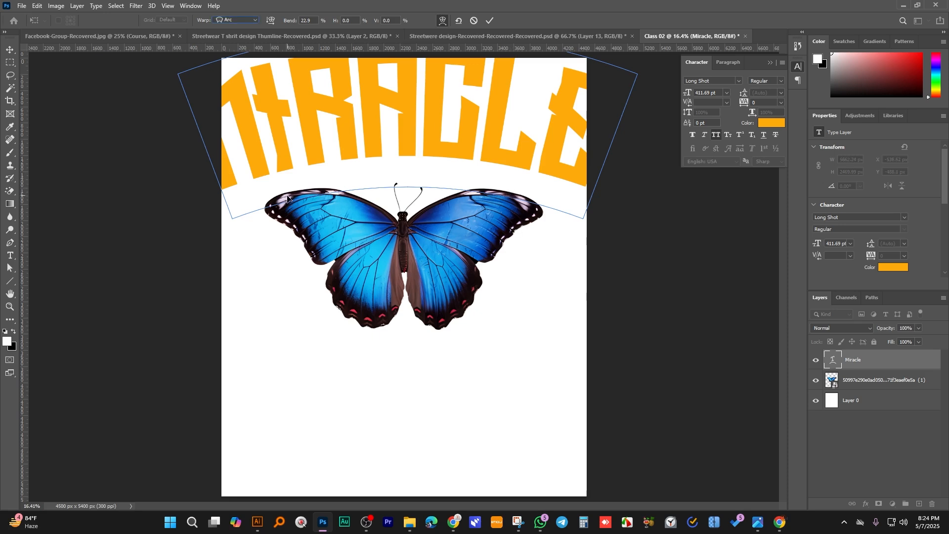
click(9, 50)
- Scale the arched MIRACLE text down to about 347.33 pt to fit the canvas width, and reposition it above the butterfly
key(ctrl+minus)
key(ctrl+t)
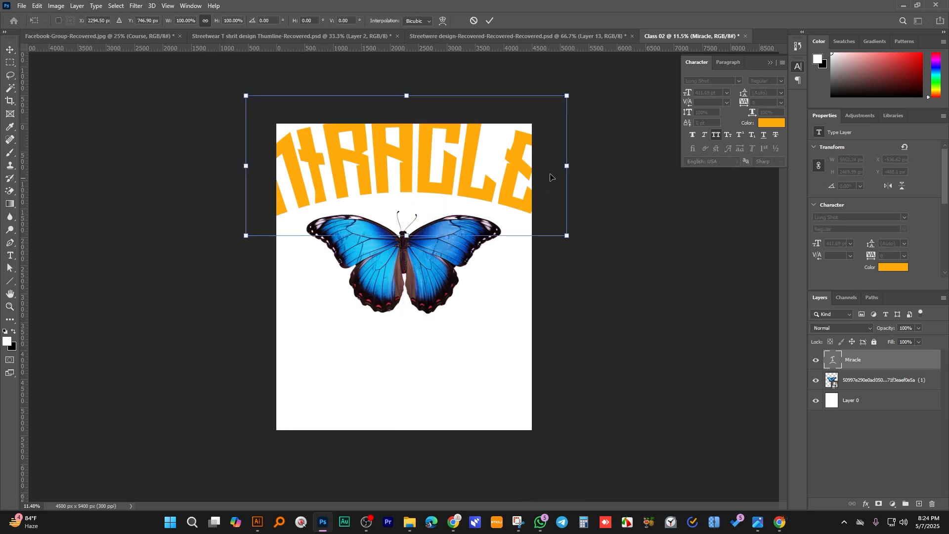
drag(567, 165, 533, 184)
drag(430, 182, 422, 186)
drag(520, 176, 543, 177)
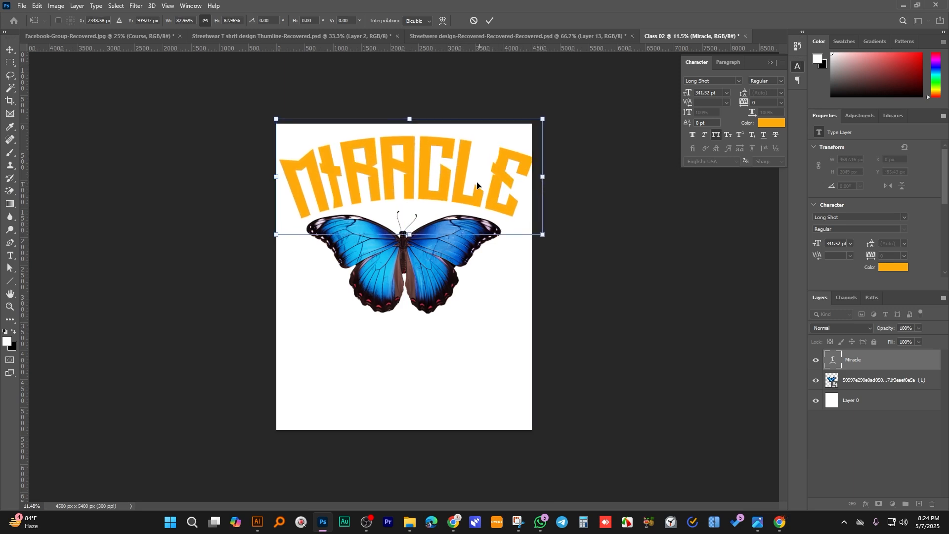
drag(477, 185, 477, 186)
drag(411, 121, 410, 119)
drag(419, 173, 418, 171)
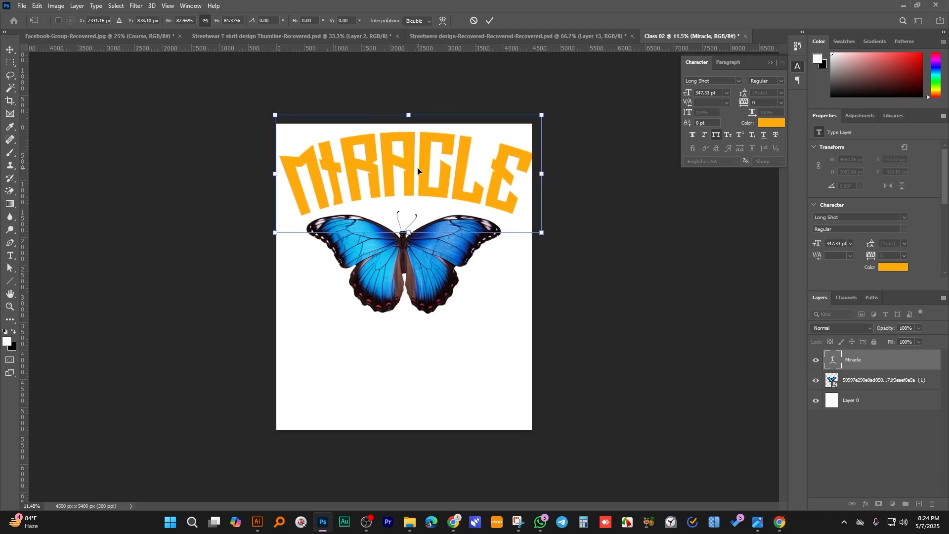
- Nudge the arched MIRACLE text slightly down and left to centre it above the butterfly
key(Down)
key(Down)
key(Left)
key(Left)
key(Left)
key(Down)
key(Return)
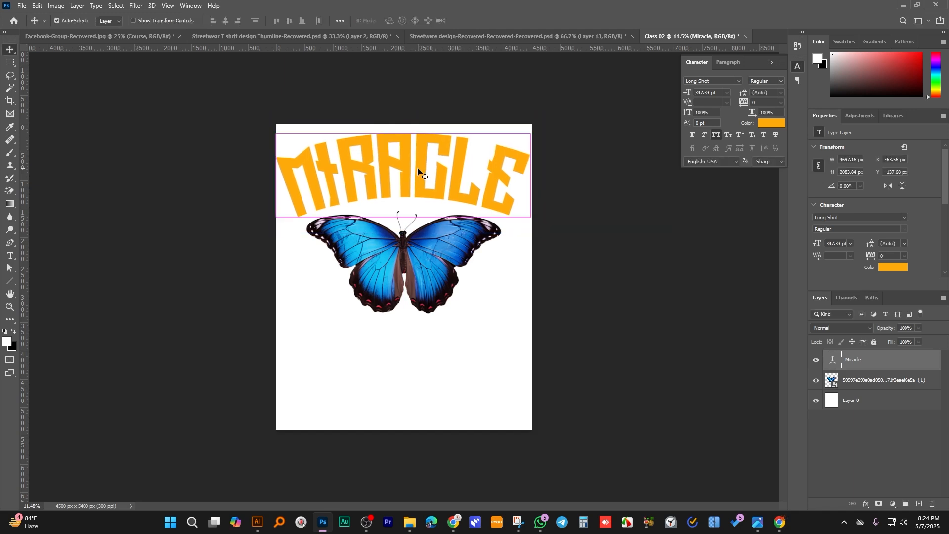
- Shrink the arched MIRACLE text slightly to about 342.63 pt, bringing its left edge inward
key(ctrl+t)
drag(276, 175, 278, 175)
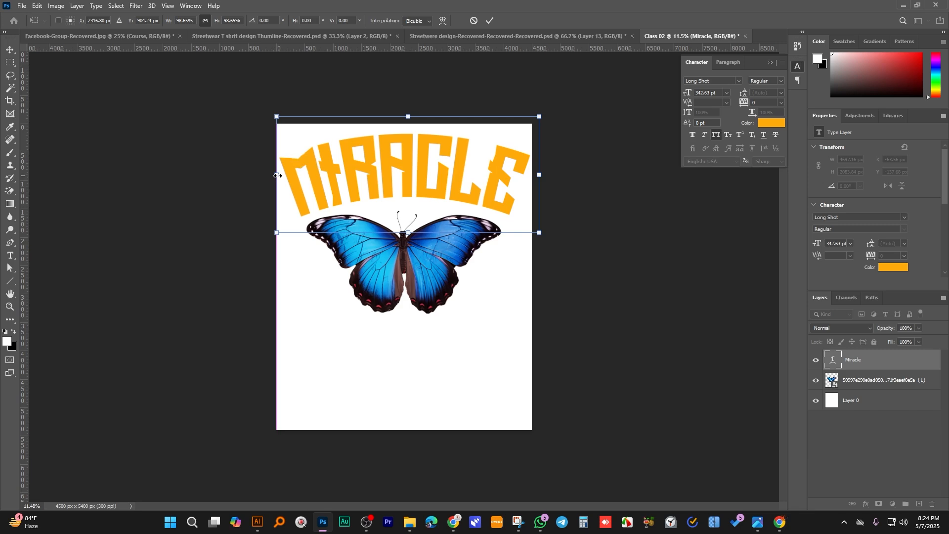
key(Return)
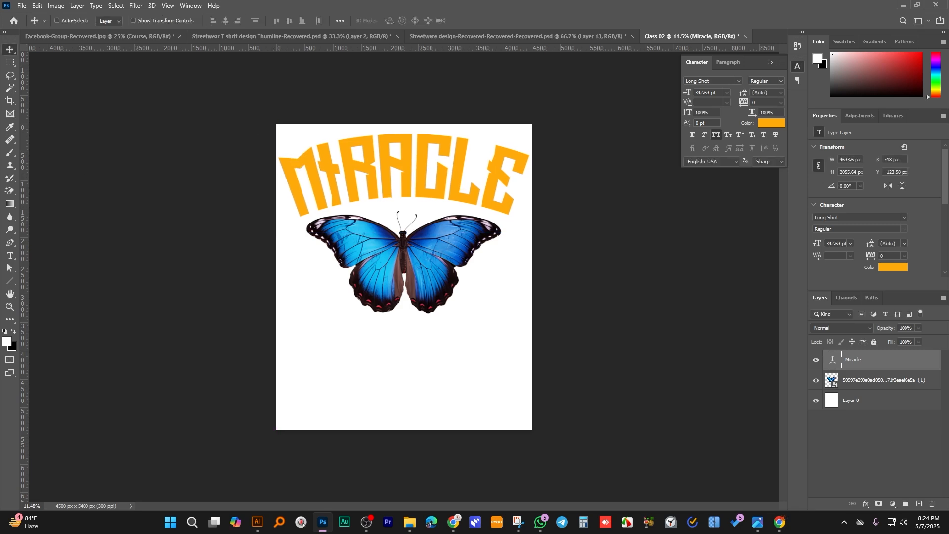
- Move the butterfly up so it overlaps the MIRACLE title, and place its layer above the Miracle text layer
scroll(434, 249, down, 1)
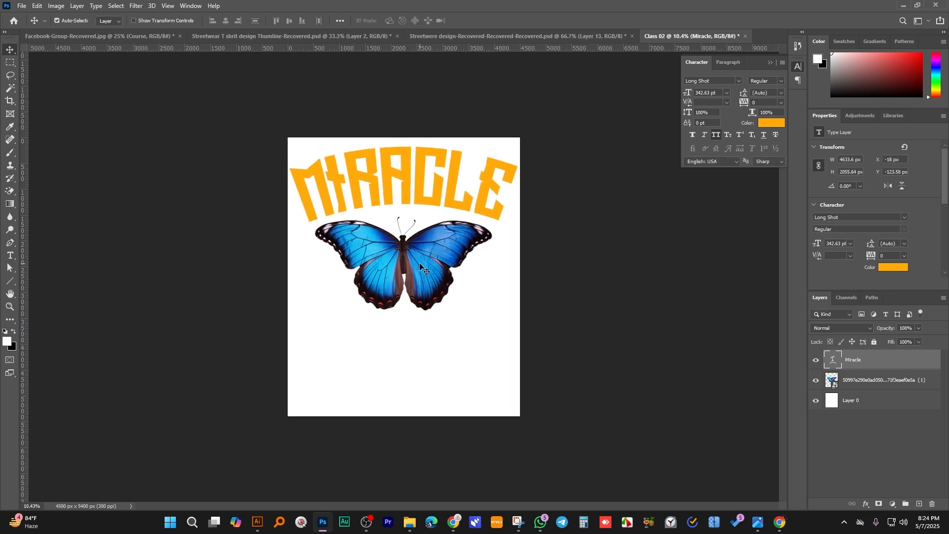
drag(419, 262, 424, 246)
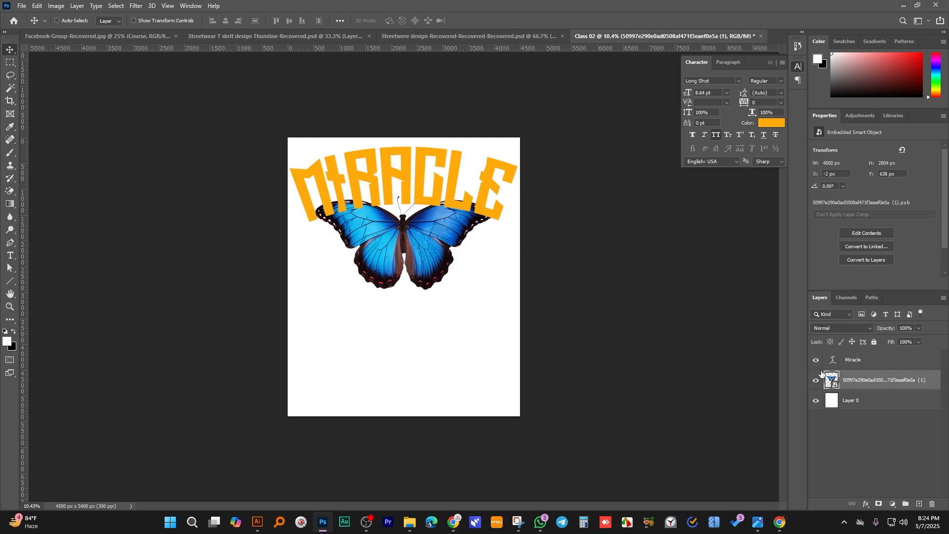
drag(821, 373, 831, 352)
- Scale the butterfly up to about 5852 x 3646 px so its wings span the canvas width, keeping it over the title's lower edge
key(ctrl+t)
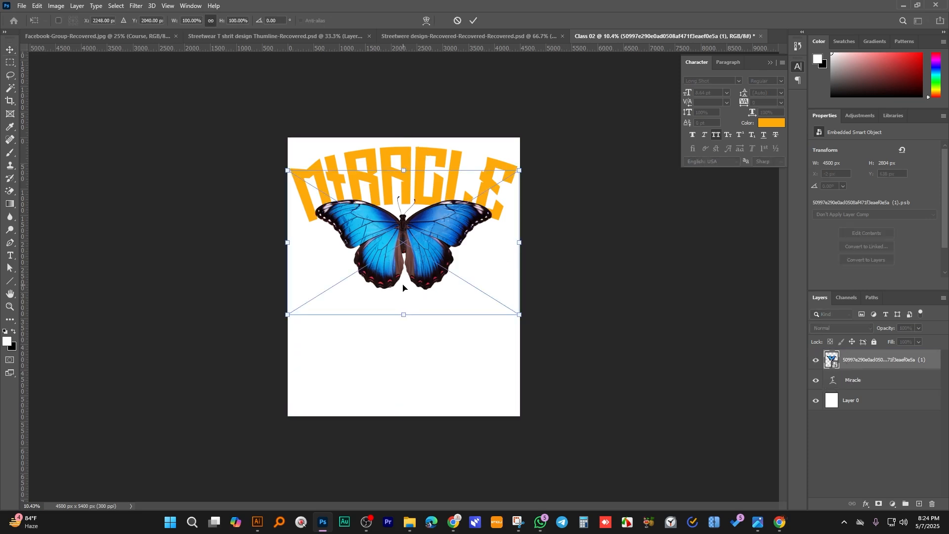
drag(404, 315, 405, 358)
drag(406, 289, 404, 272)
key(Return)
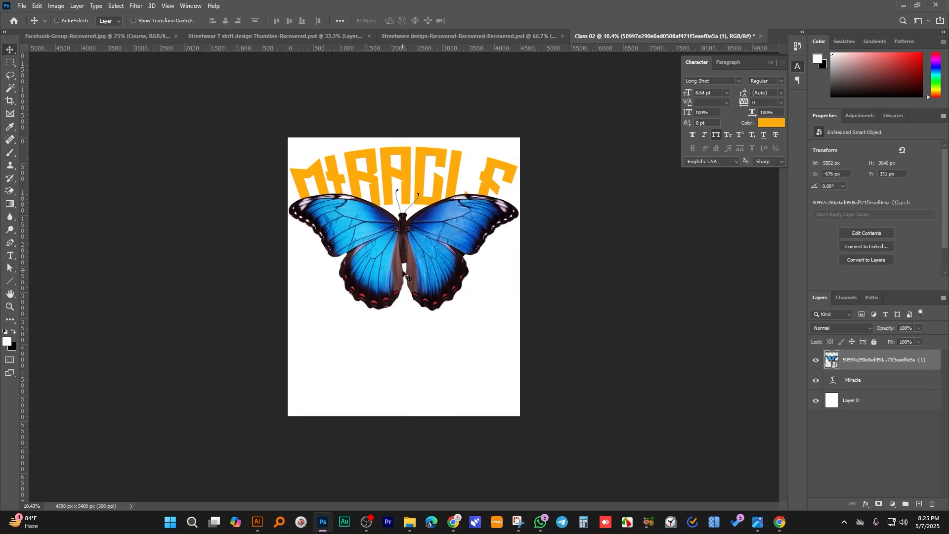
- Fine-tune the butterfly's position over the lower part of the MIRACLE title to about X -658 px, Y 407 px
key(shift+Up)
key(shift+Up)
key(shift+Up)
key(shift+Up)
scroll(403, 273, up, 2)
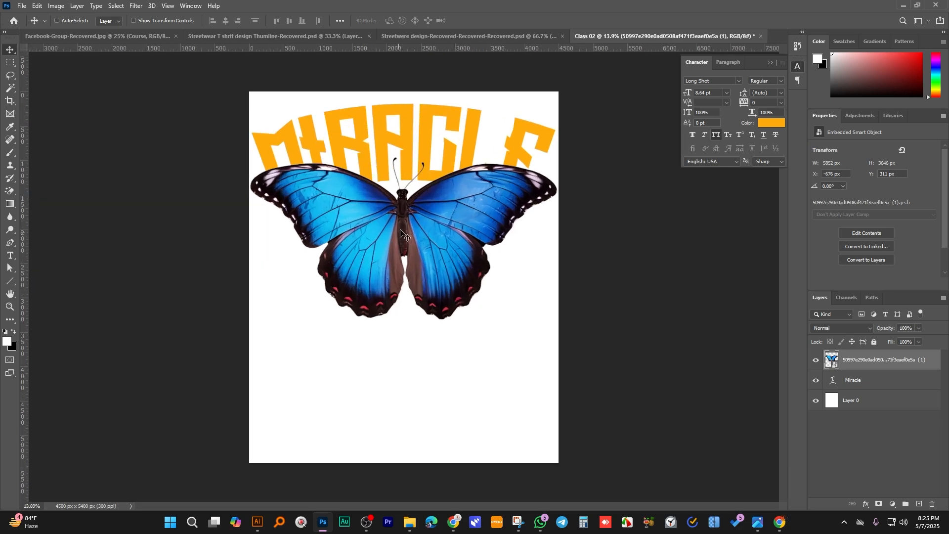
scroll(415, 214, down, 2)
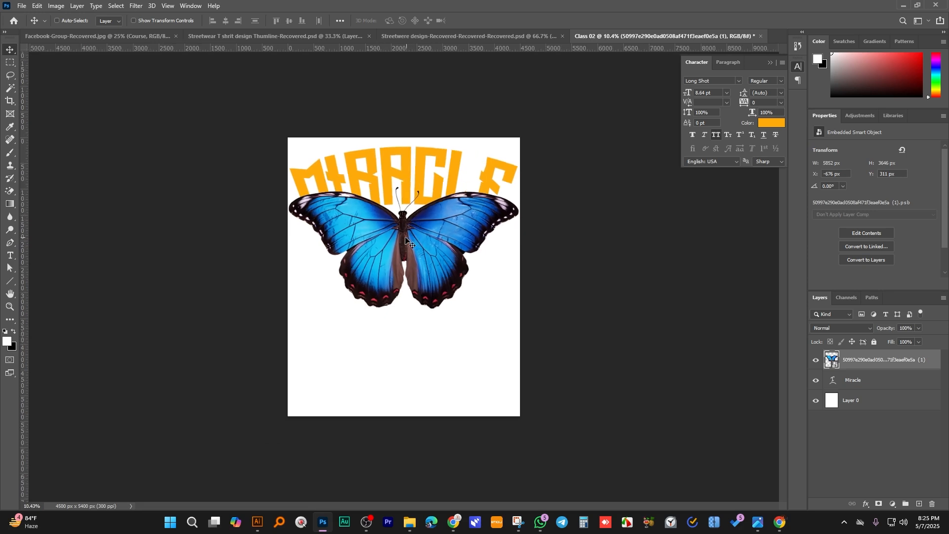
drag(427, 247, 426, 252)
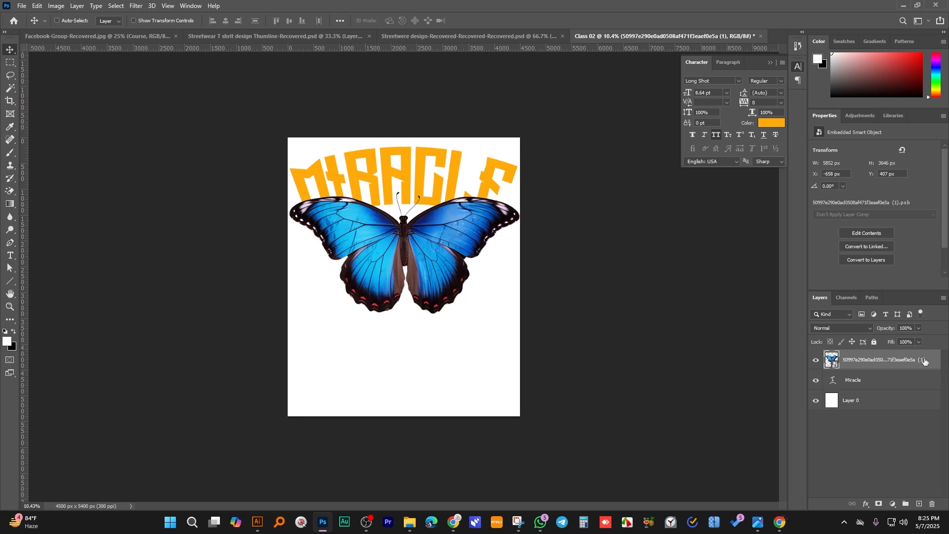
- Add a new layer with the text "Buterfly" on the white area below the butterfly
click(919, 504)
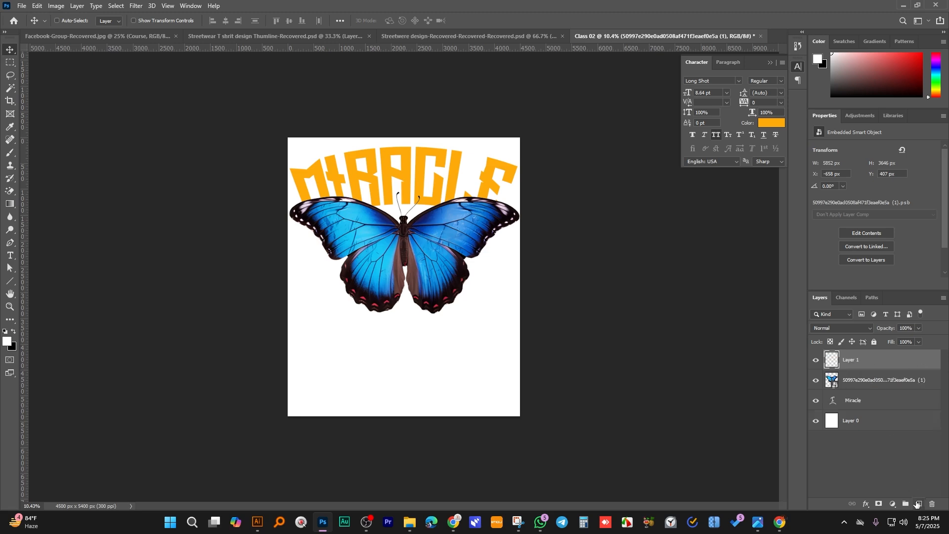
click(10, 255)
click(328, 323)
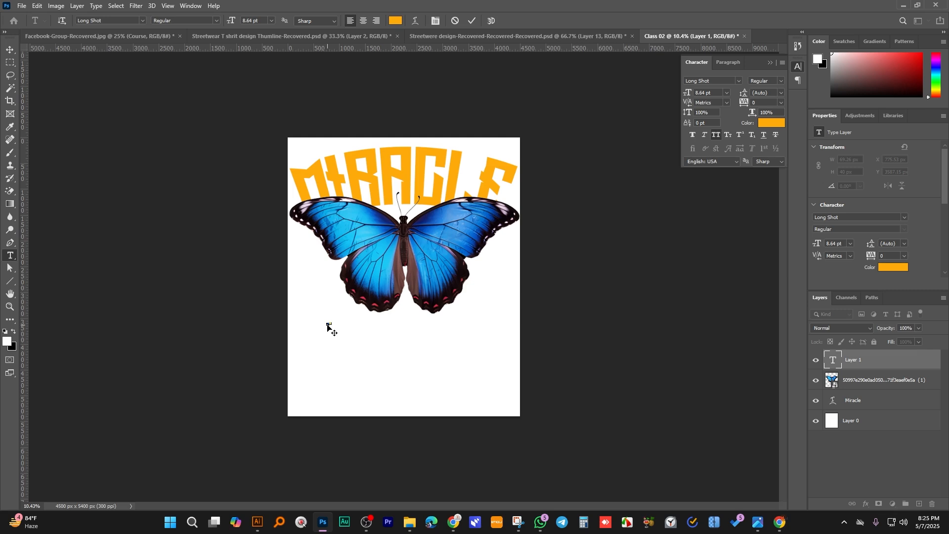
click(9, 49)
- Scale the small "Buterfly" text up to about 171.78 pt below the butterfly
key(ctrl+t)
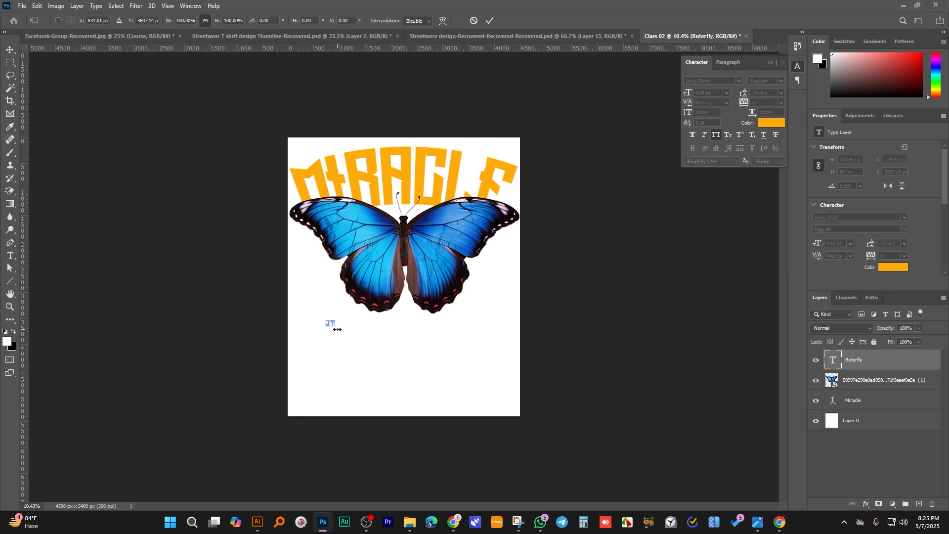
drag(337, 329, 429, 376)
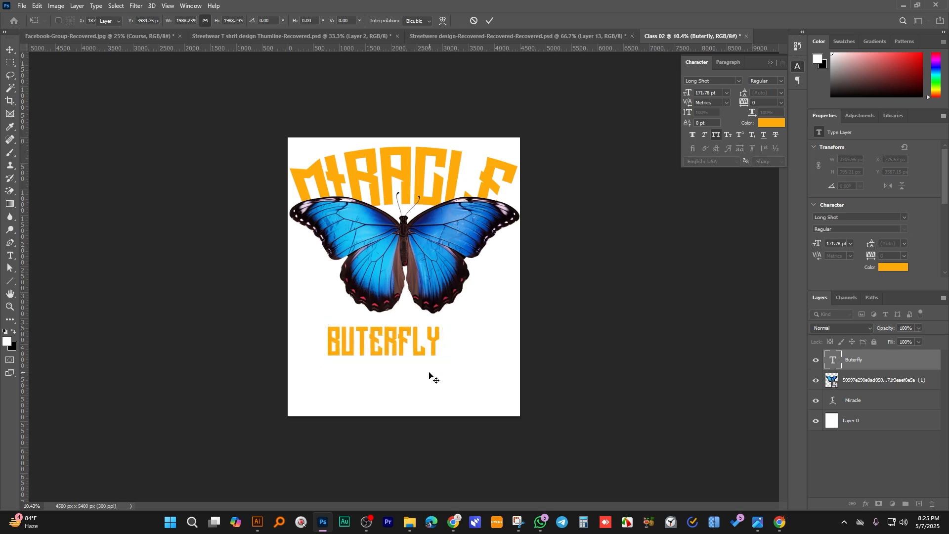
key(Return)
- Try recently used fonts on the whole "Buterfly" text, from Roboto through The Redlight and Milky to Gravity Handwritten
click(10, 255)
click(375, 350)
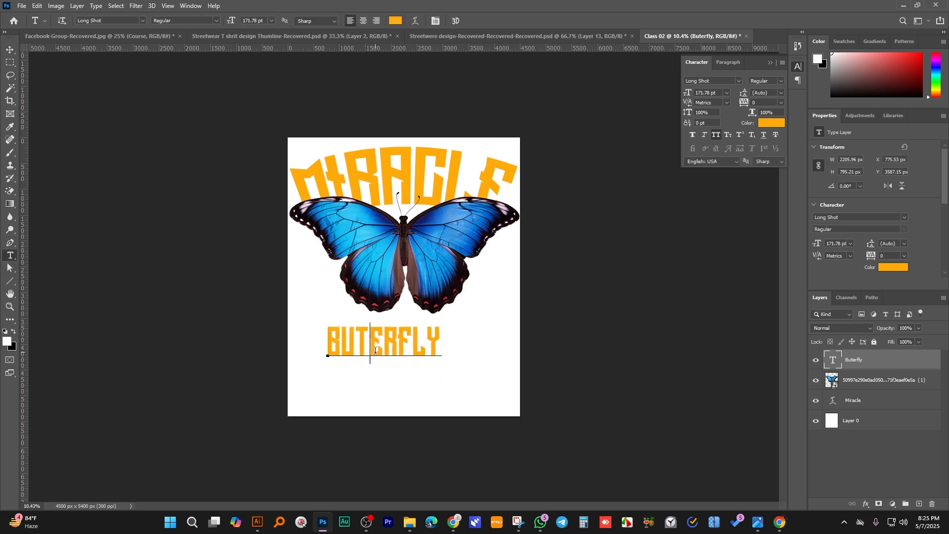
double_click(375, 350)
click(111, 20)
key(Down)
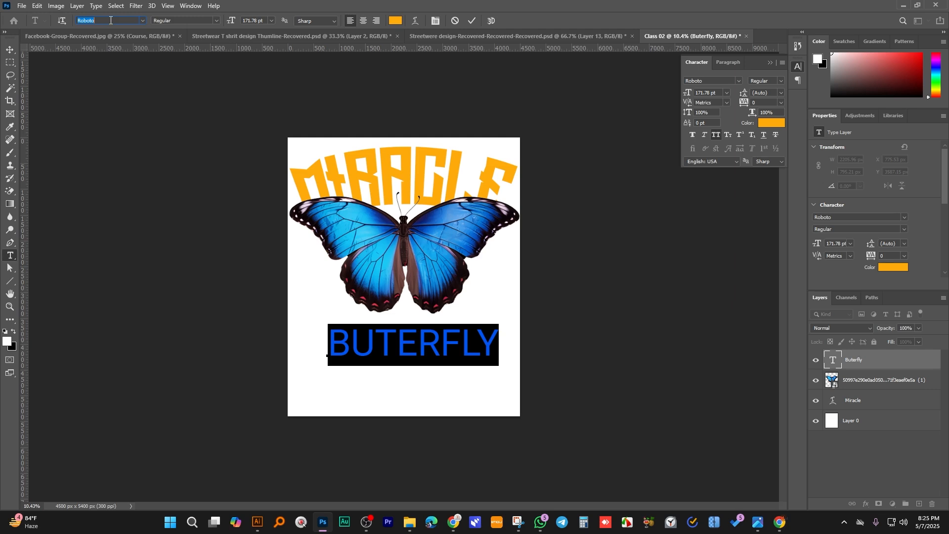
key(Down)
key(Down)
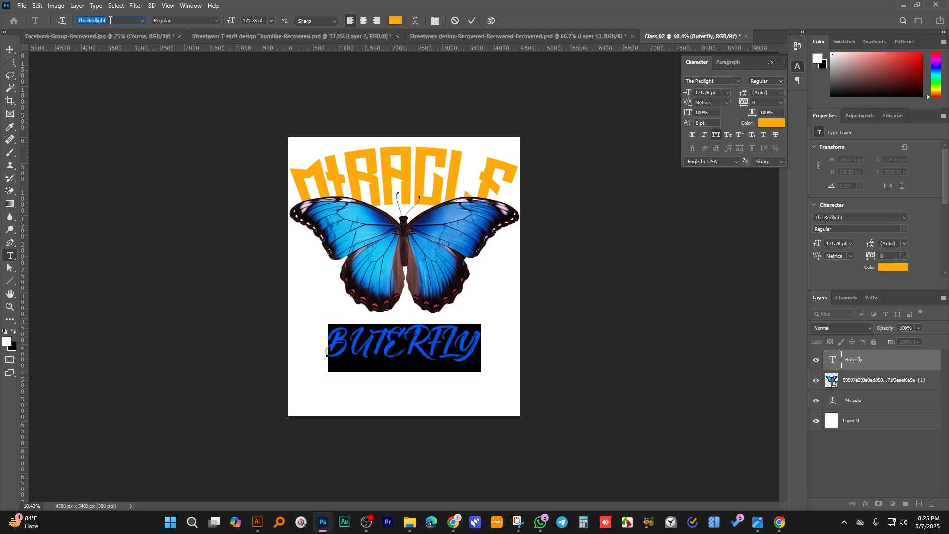
key(Down)
key(Down)
key(Down)
key(Down)
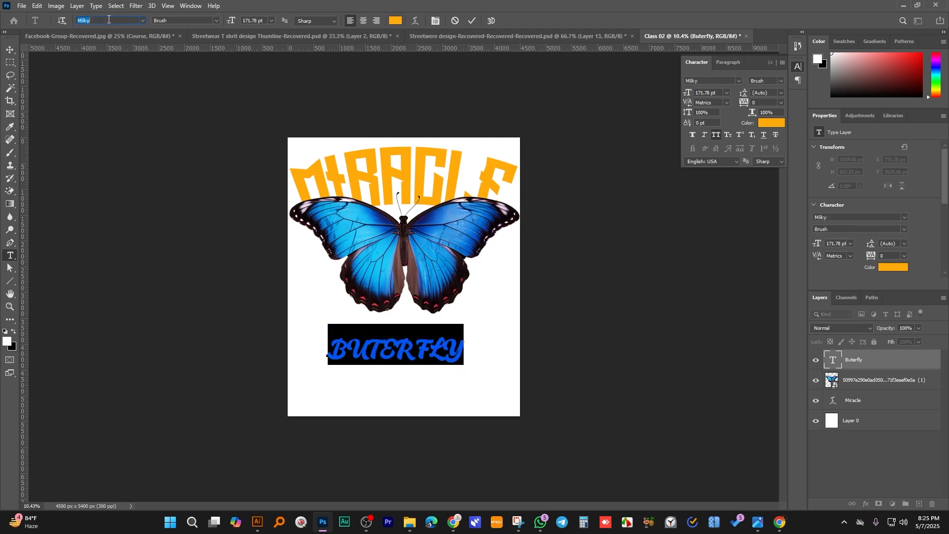
key(Down)
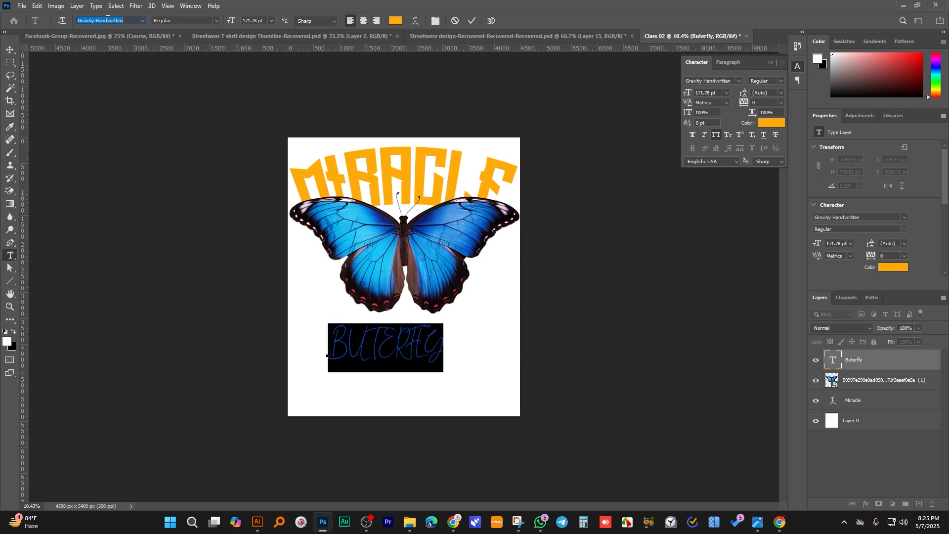
- Turn off All Caps for the "Buterfly" text
click(96, 6)
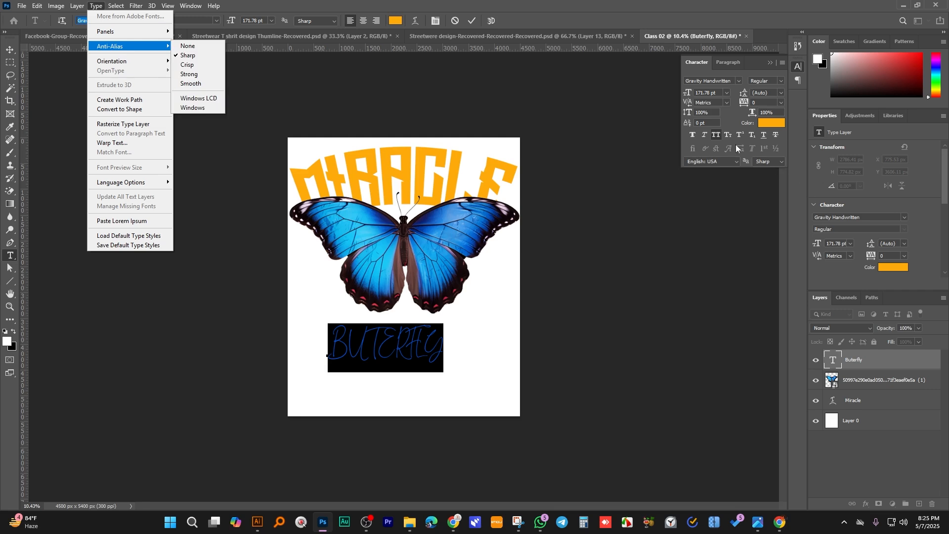
click(717, 133)
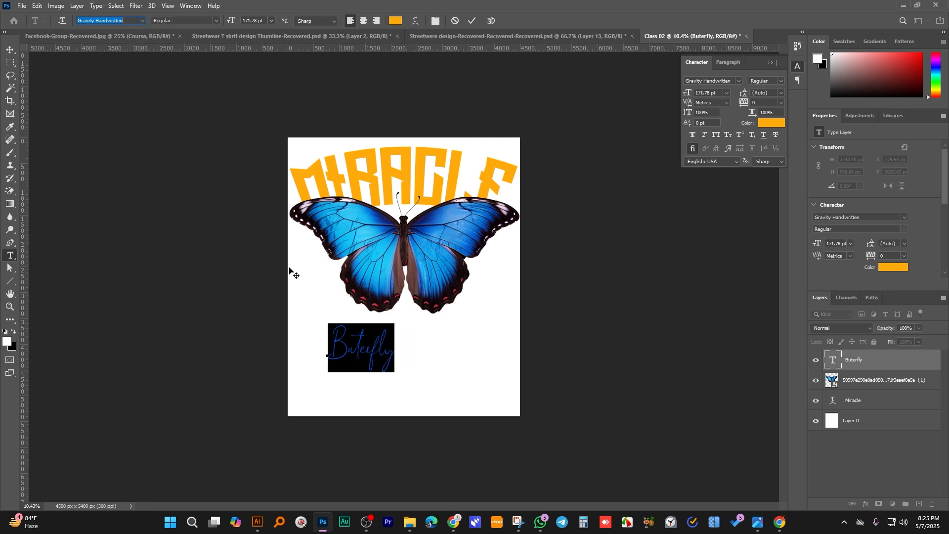
click(361, 349)
scroll(360, 349, up, 2)
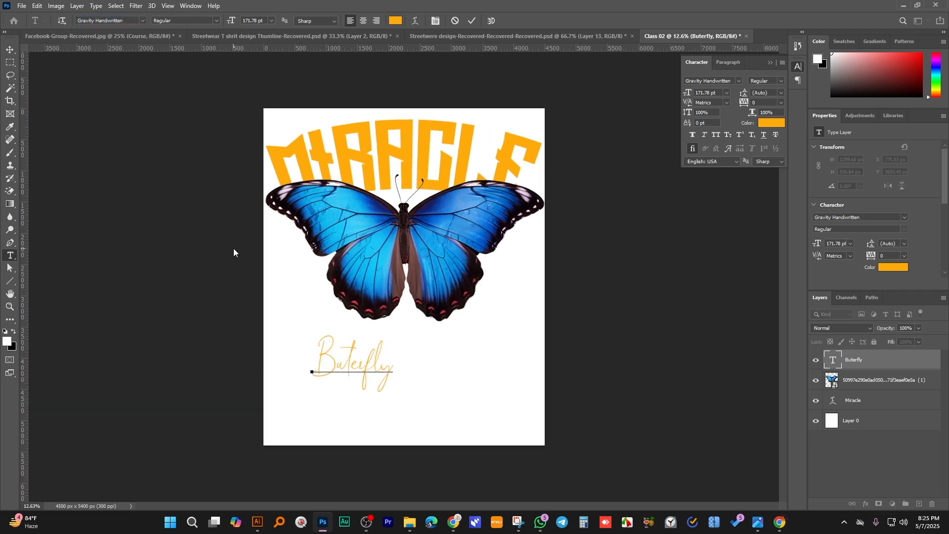
click(115, 19)
key(Down)
key(Down)
key(Down)
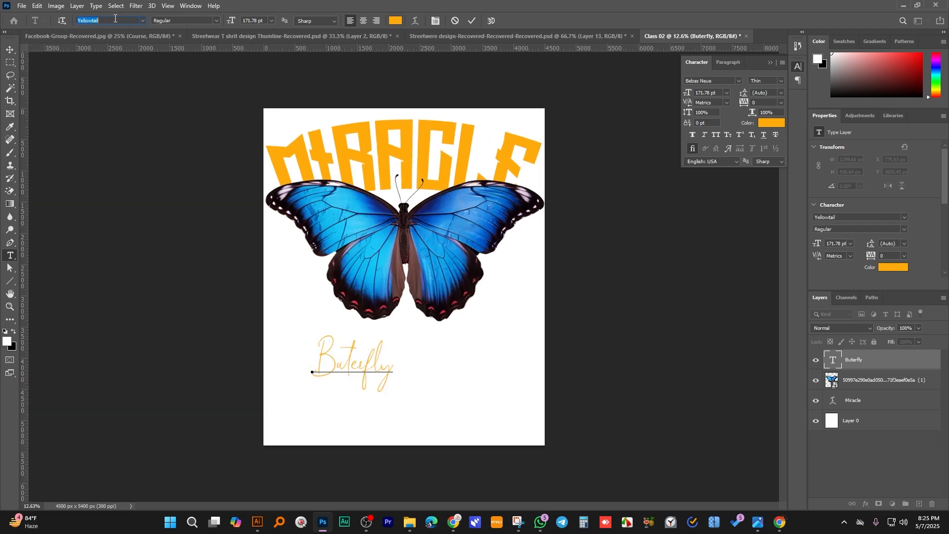
- Set the whole "Buterfly" text in the Yellowtail font
double_click(368, 361)
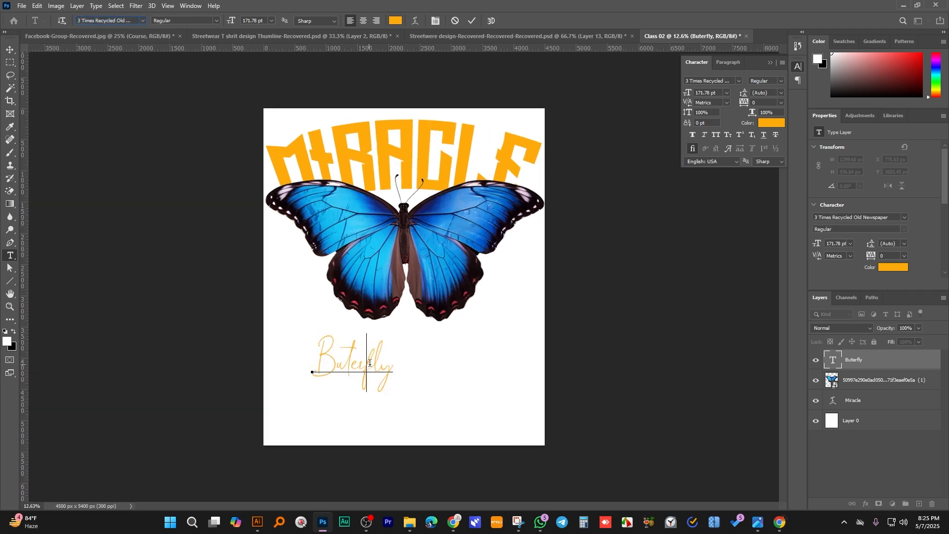
click(111, 20)
click(110, 19)
key(Down)
key(Down)
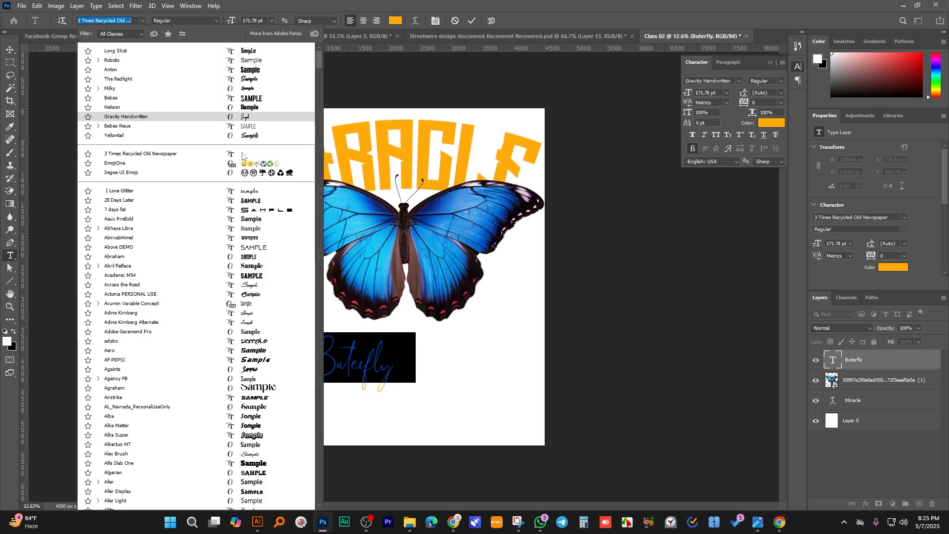
key(Return)
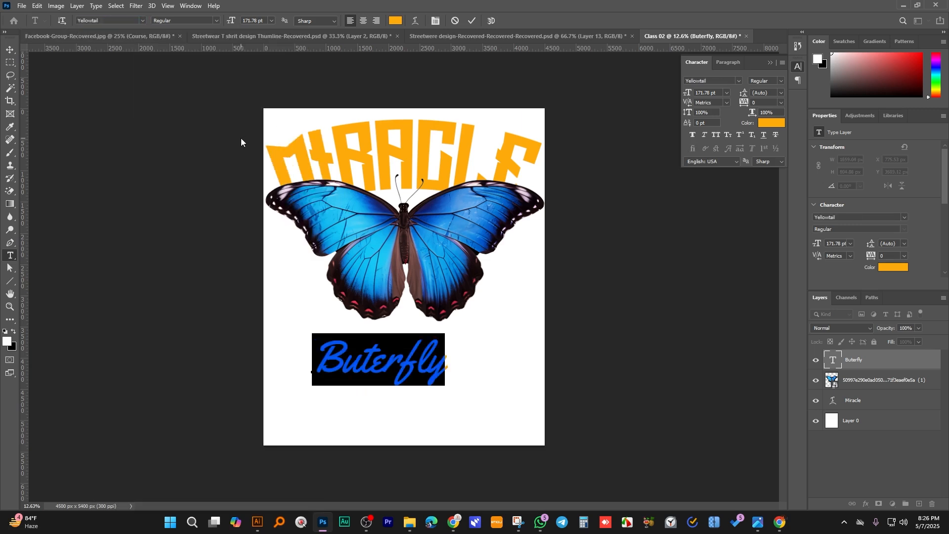
- Scale the "Buterfly" text up to about 250.55 pt and place it across the middle of the butterfly
click(10, 49)
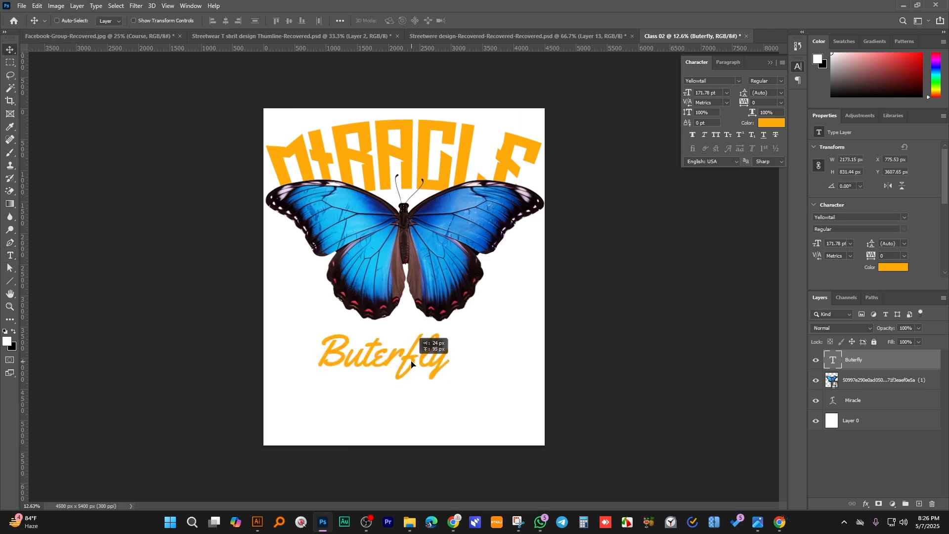
key(ctrl)
key(ctrl+t)
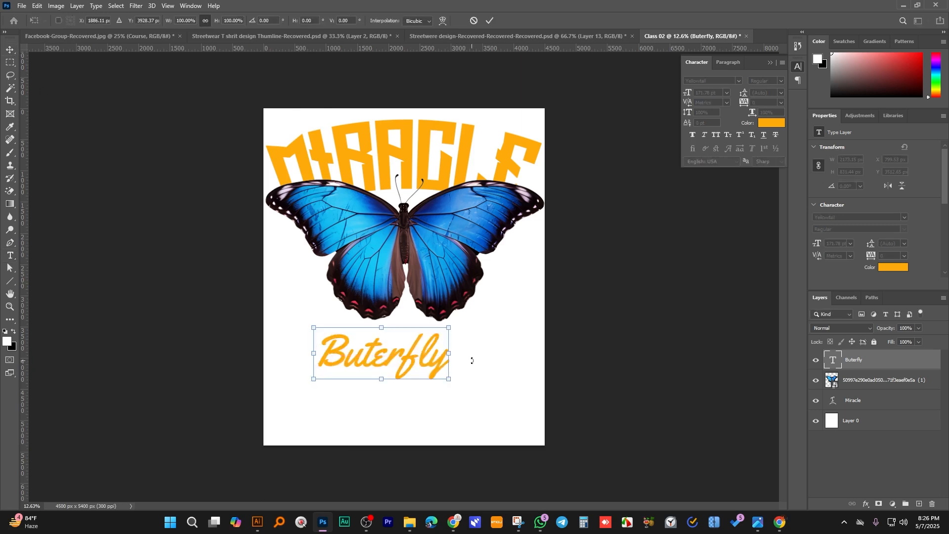
drag(449, 356, 455, 272)
key(Return)
scroll(455, 275, down, 2)
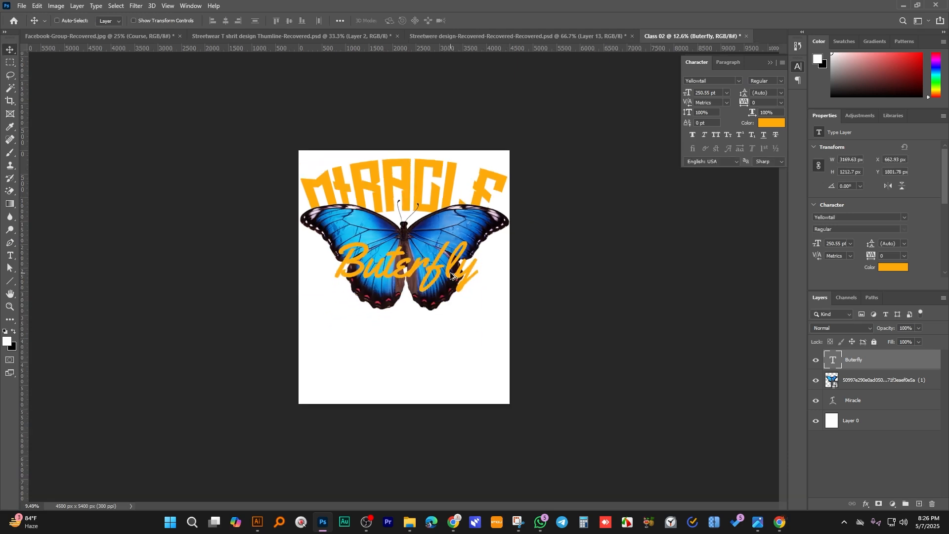
scroll(455, 274, up, 2)
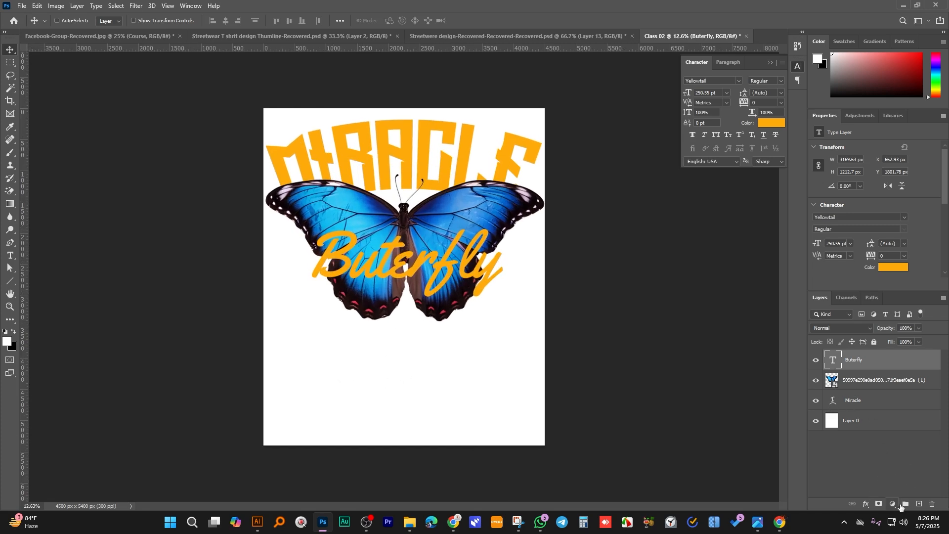
- Add another new layer with the text "for ashes" below the butterfly
click(919, 504)
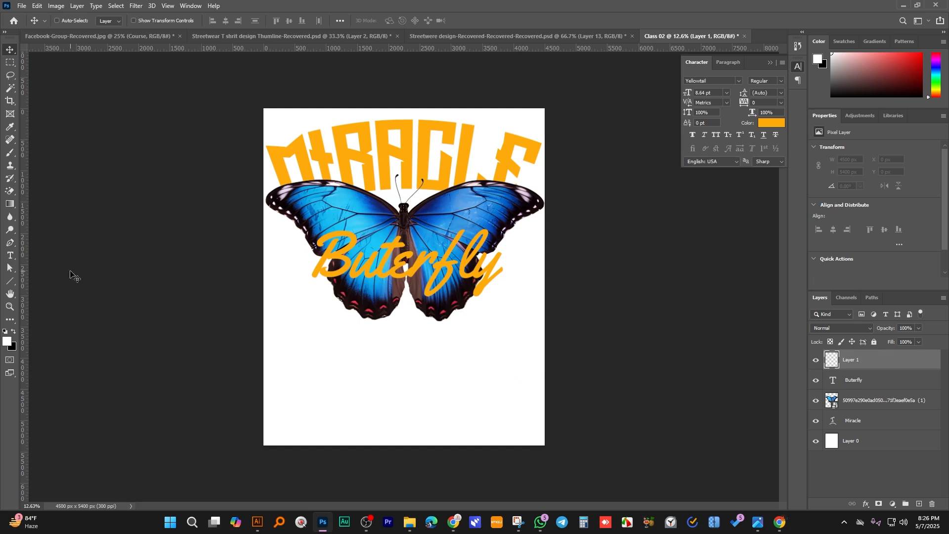
click(9, 255)
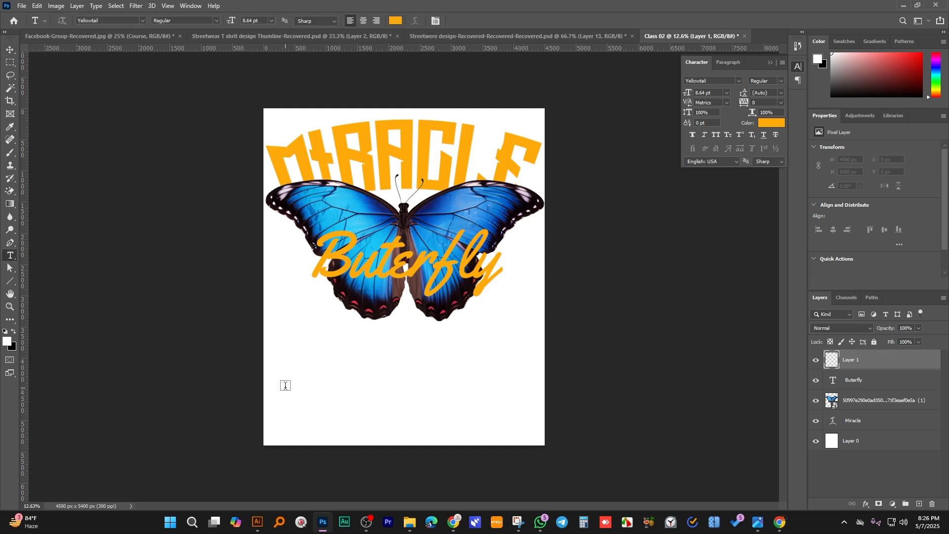
click(333, 360)
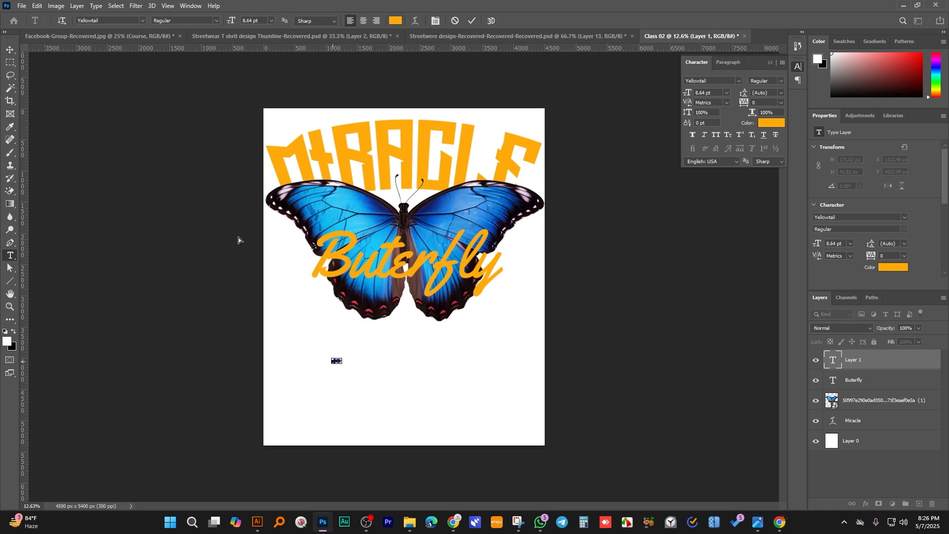
click(11, 50)
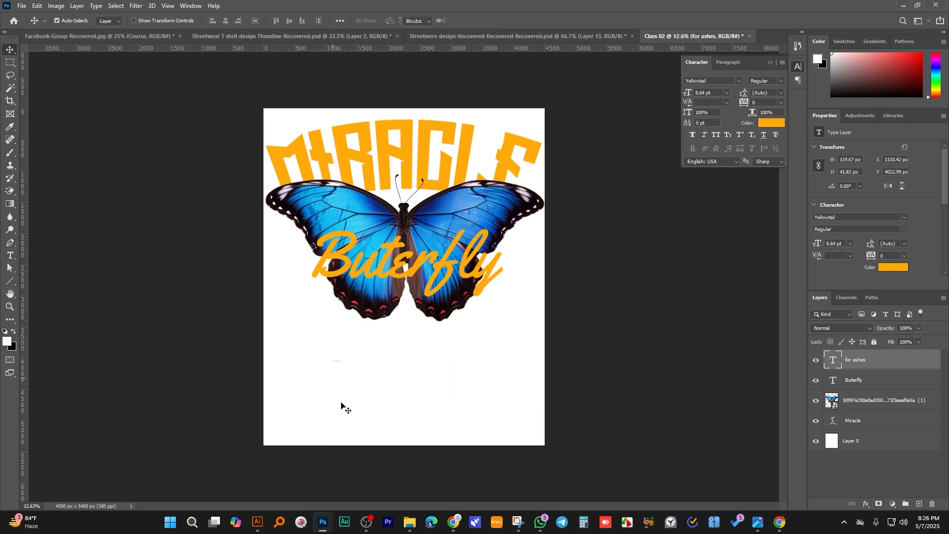
- Scale the "for ashes" text up to about 228.58 pt and position it just beneath the butterfly
key(ctrl+t)
drag(340, 363, 517, 422)
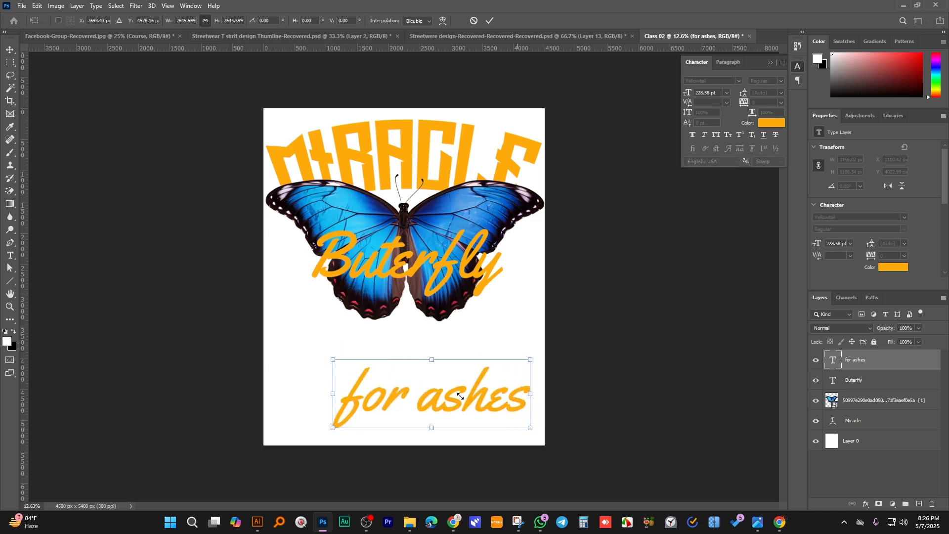
drag(460, 396, 424, 359)
key(Return)
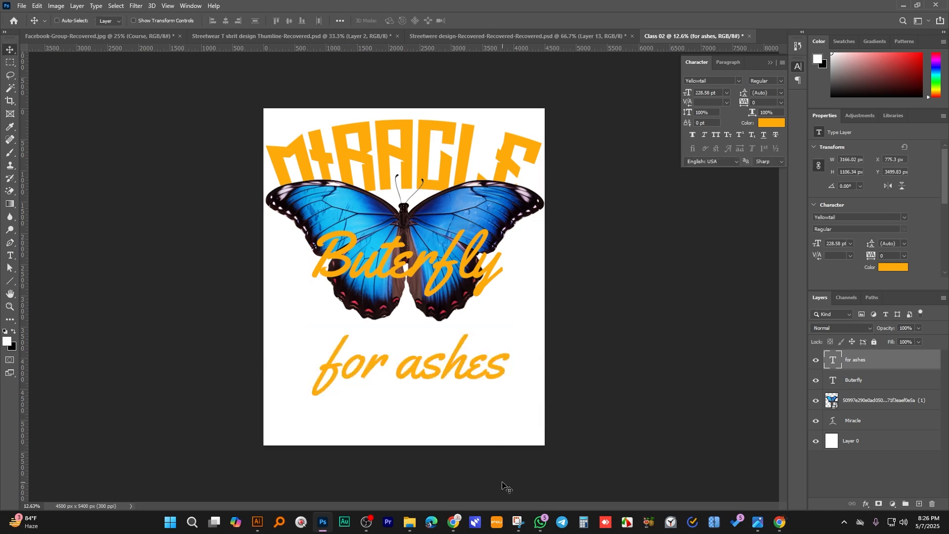
- Replace the word "for" with "from" in the "for ashes" text
mouse_move(455, 529)
key(t)
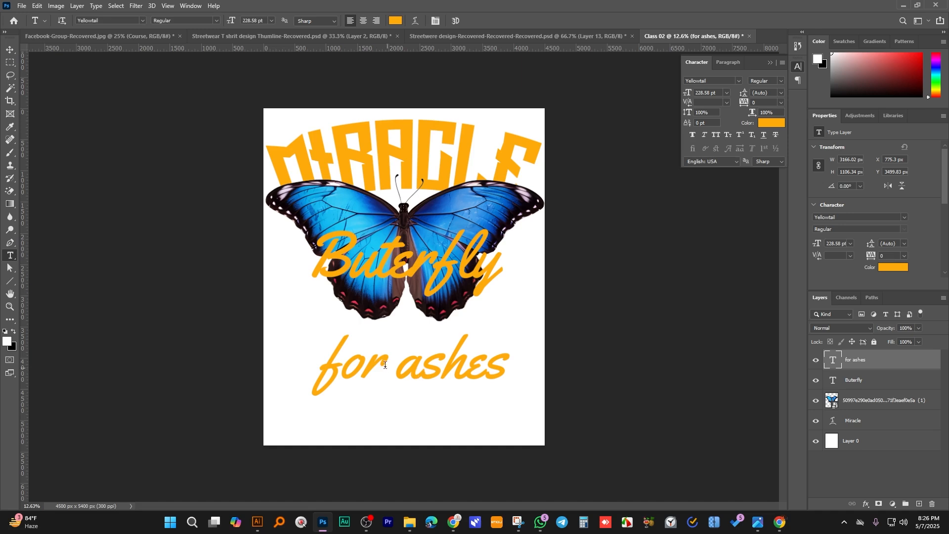
drag(384, 366, 309, 365)
text(from)
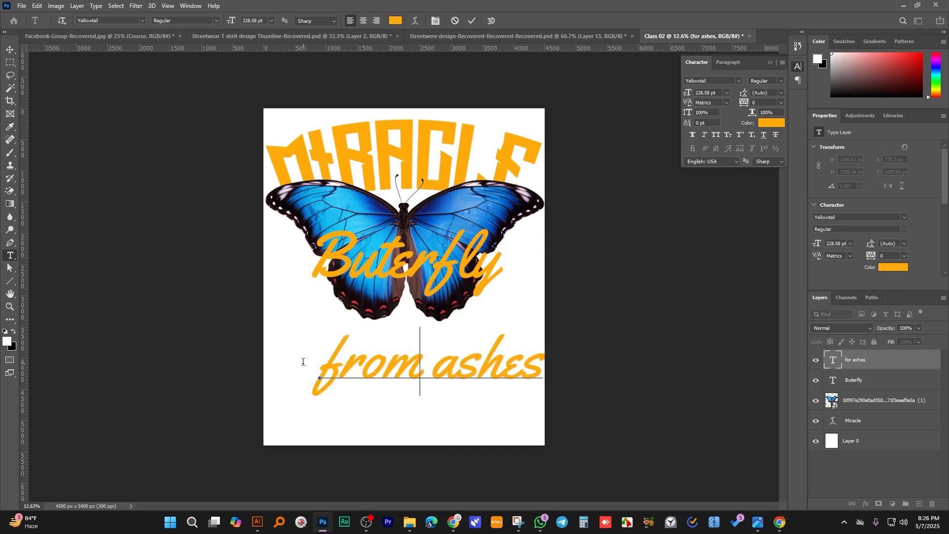
- Change the font of the "from ashes" text to Long Shot Regular and apply All Caps
key(ctrl+a)
click(107, 22)
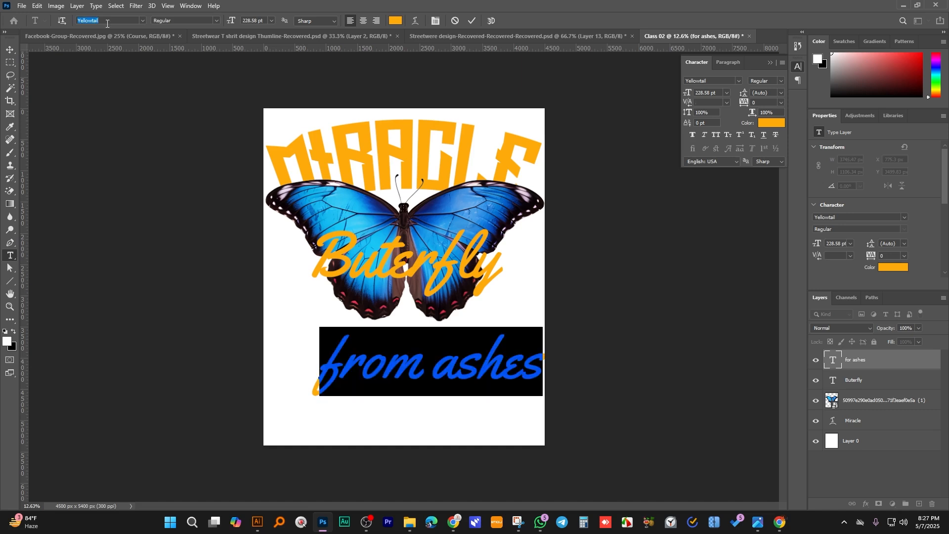
text(logn)
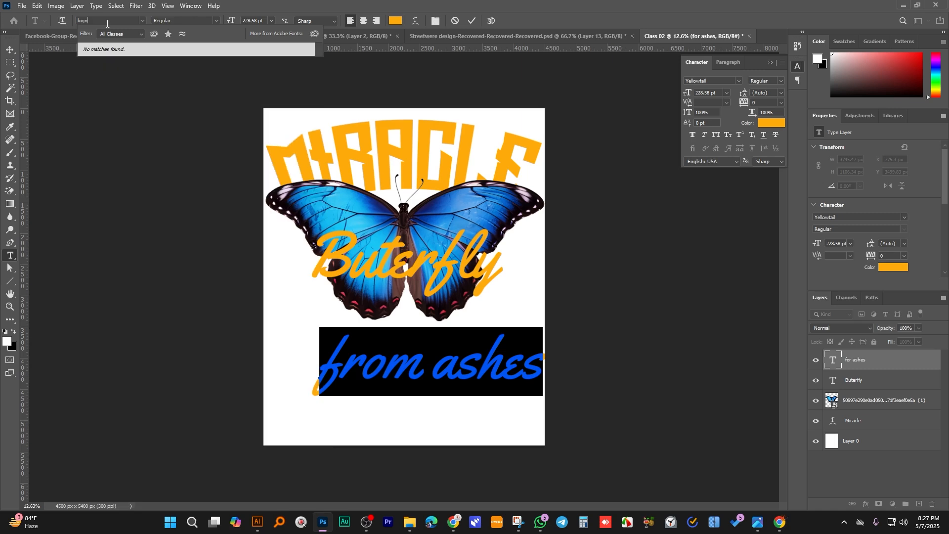
key(BackSpace)
key(BackSpace)
text(nghaul)
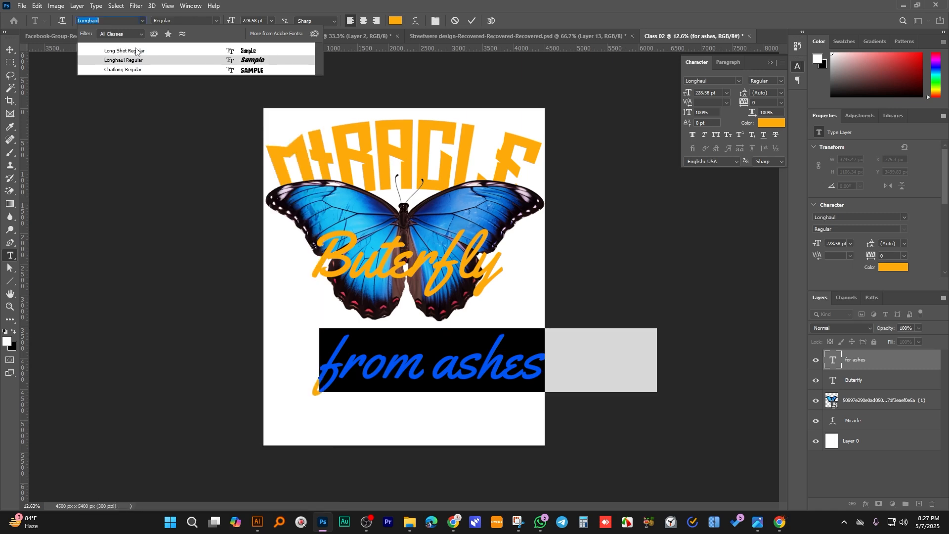
click(125, 50)
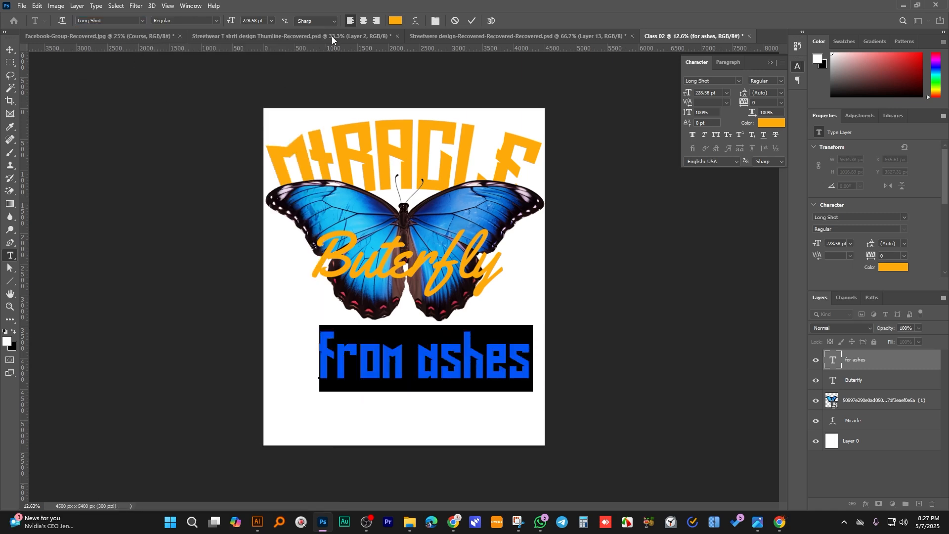
click(716, 134)
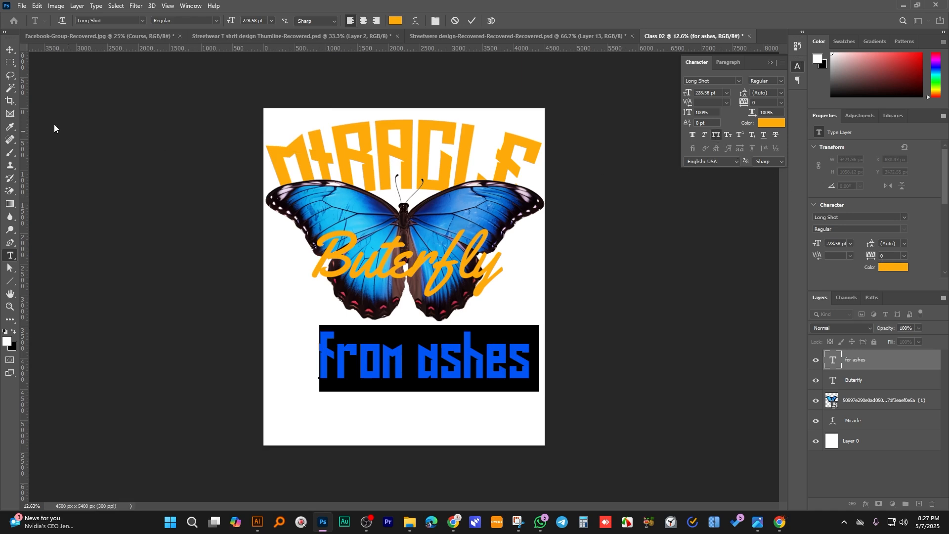
- Scale the "from ashes" text up to about 279.43 pt and position it across the canvas directly beneath the butterfly
click(9, 50)
drag(442, 341, 411, 337)
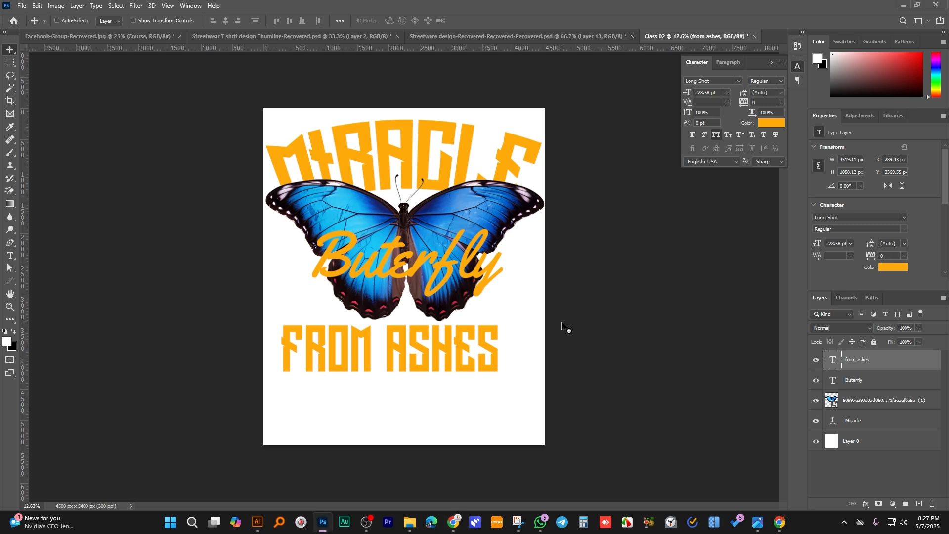
key(ctrl)
key(ctrl+t)
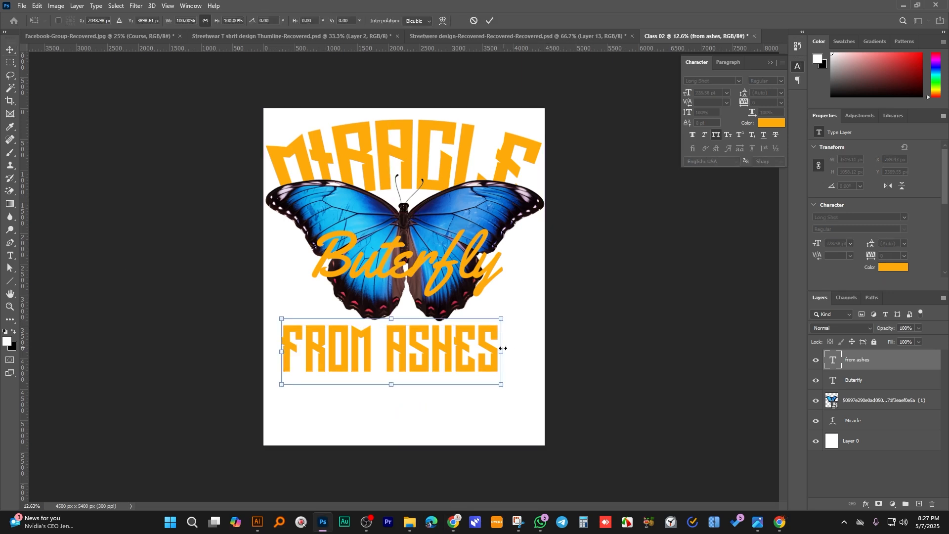
drag(502, 349, 551, 350)
drag(475, 362, 463, 360)
key(Return)
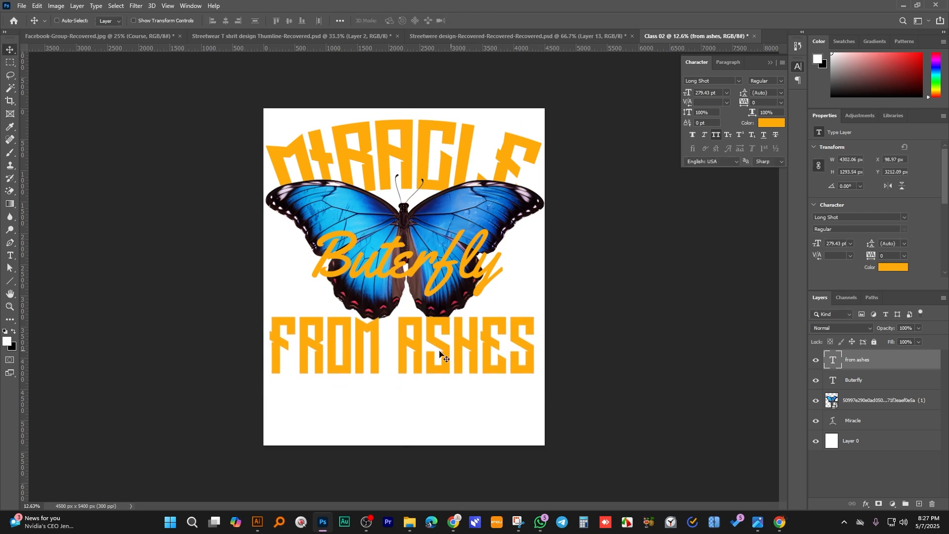
- Duplicate the "FROM ASHES" text directly below the original and replace the copy's wording with "and i emerage"
scroll(440, 354, up, 4)
scroll(435, 336, down, 2)
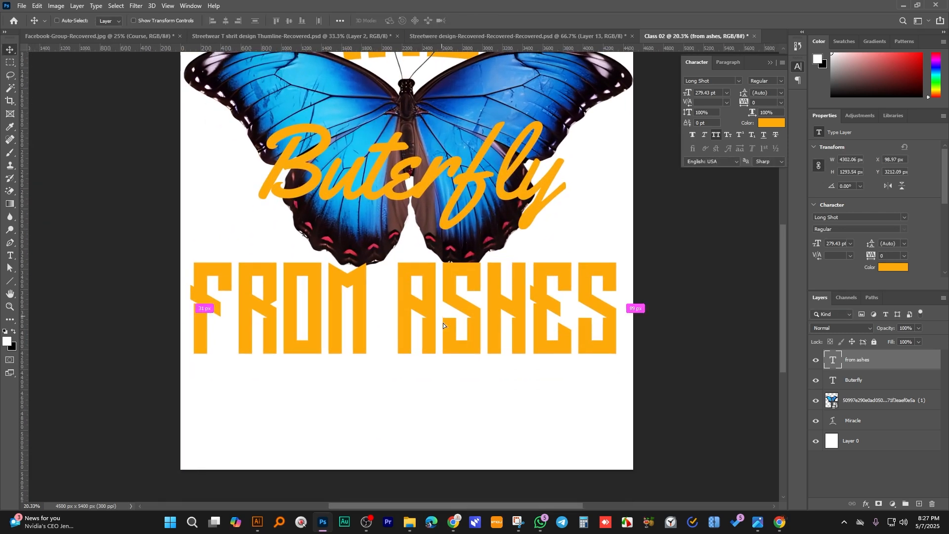
drag(443, 322, 435, 414)
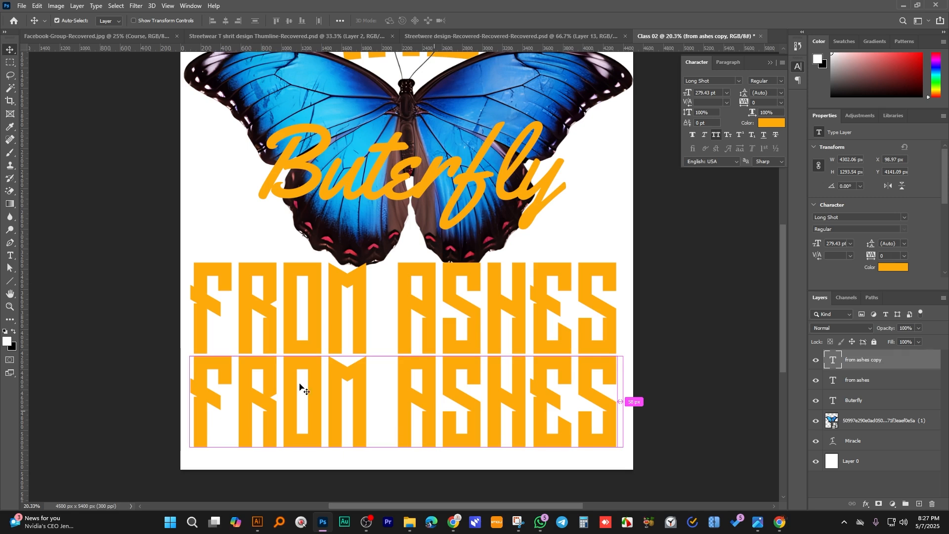
key(t)
click(301, 401)
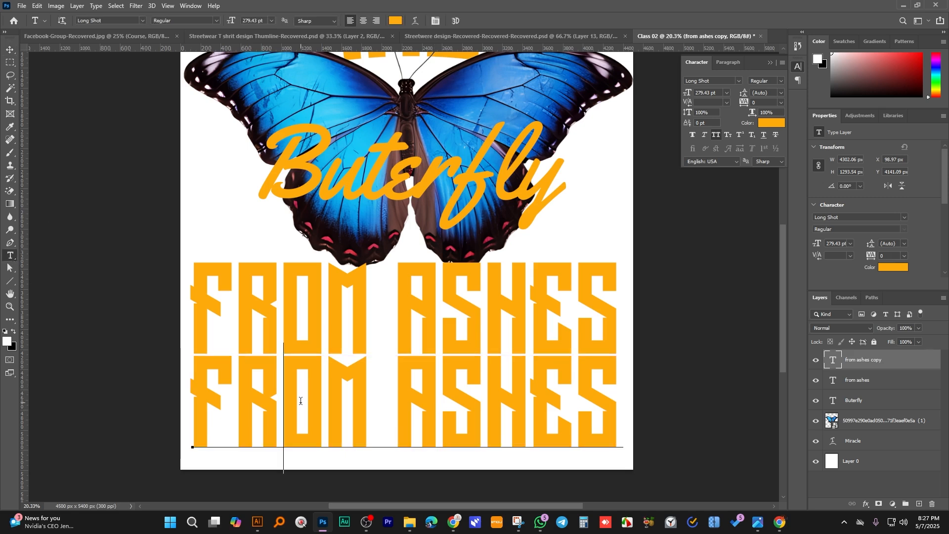
key(ctrl+a)
text(AND)
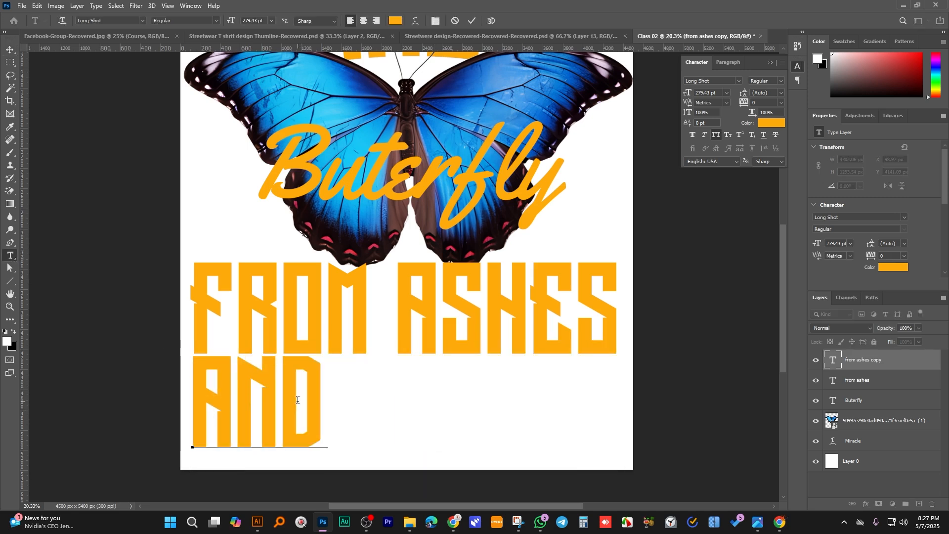
text( I )
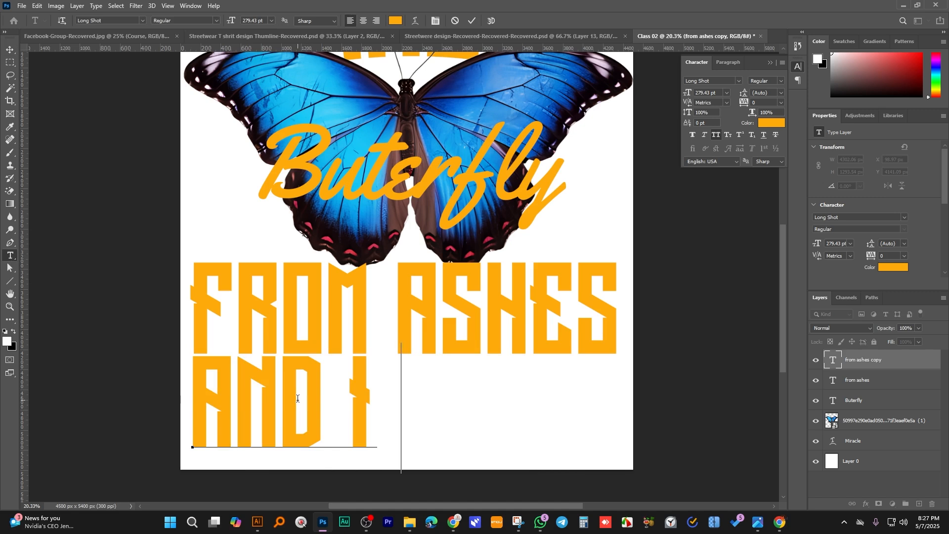
text(EMERALD)
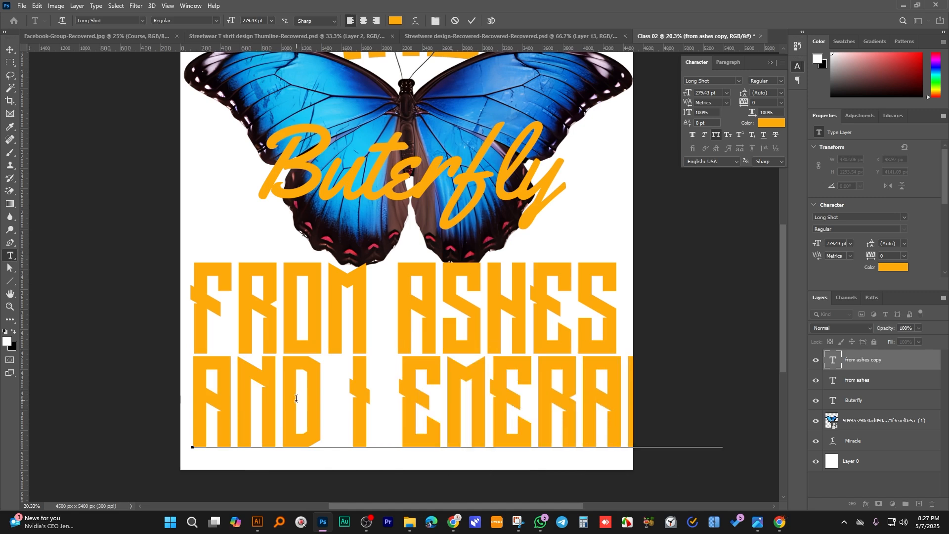
- Change the font of the "AND I EMERAGE" line to Anton Regular
key(ctrl+a)
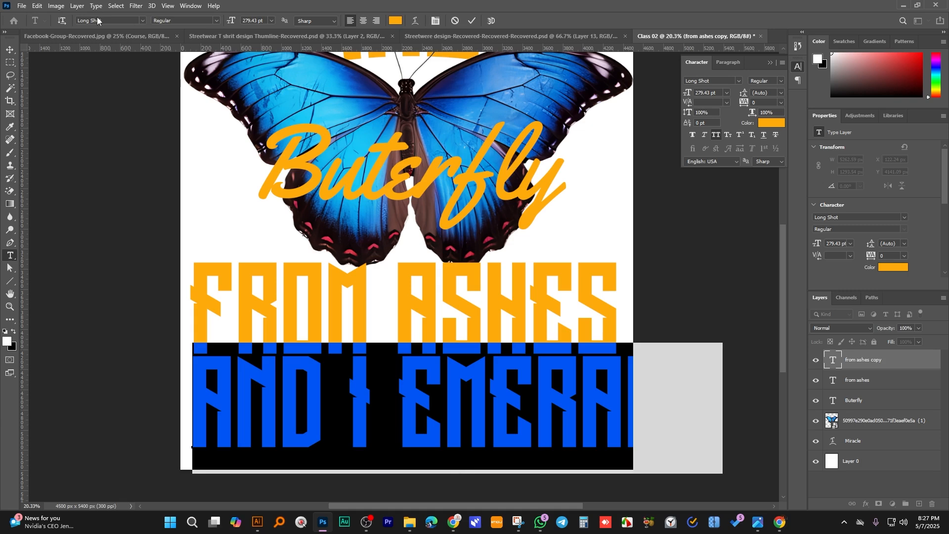
click(96, 21)
text(anto)
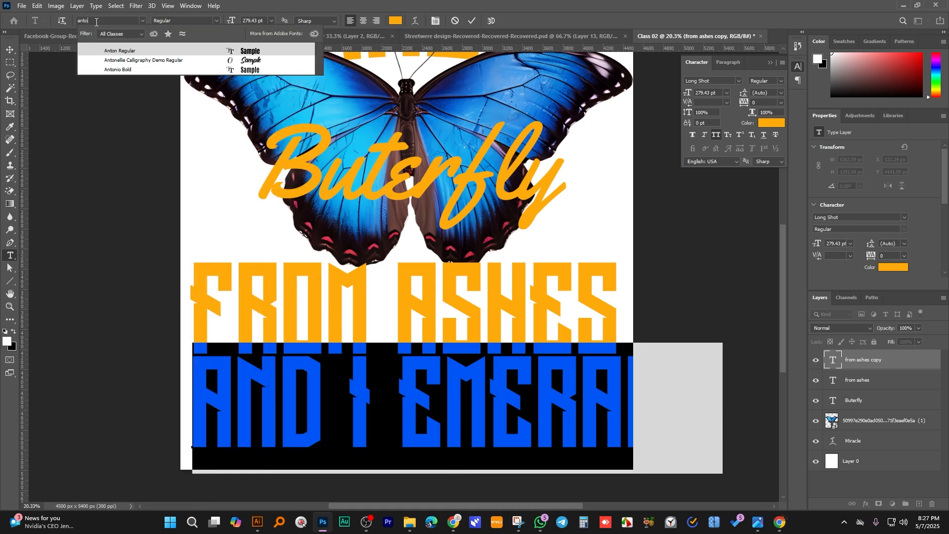
click(164, 50)
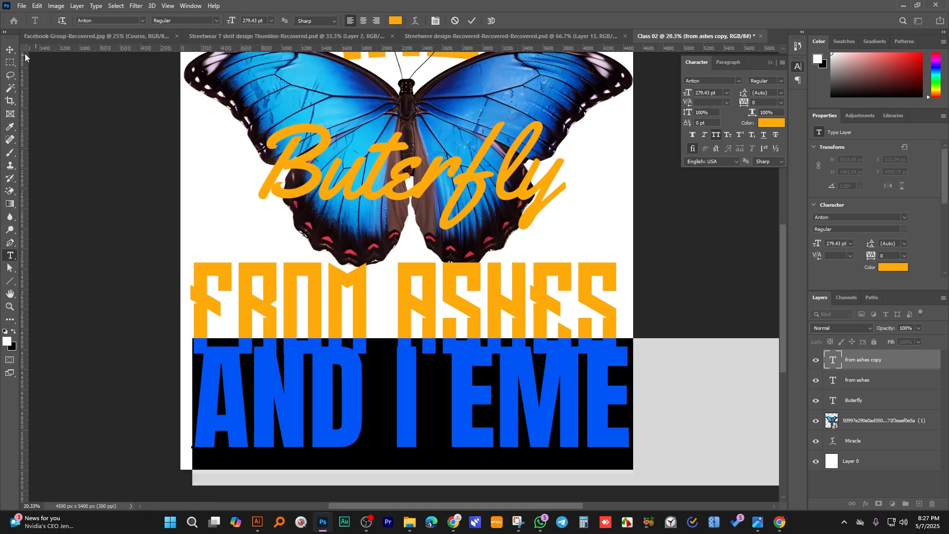
click(65, 110)
- Scale the "AND I EMERAGE" line down to about 173.34 pt and position it just beneath "FROM ASHES"
scroll(288, 300, down, 2)
key(ctrl+t)
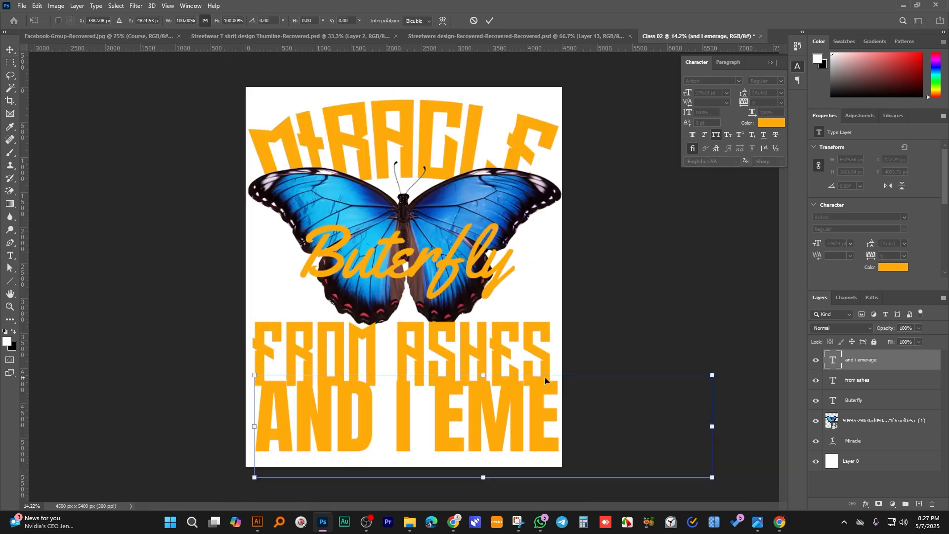
scroll(544, 377, down, 1)
drag(658, 401, 468, 406)
key(Return)
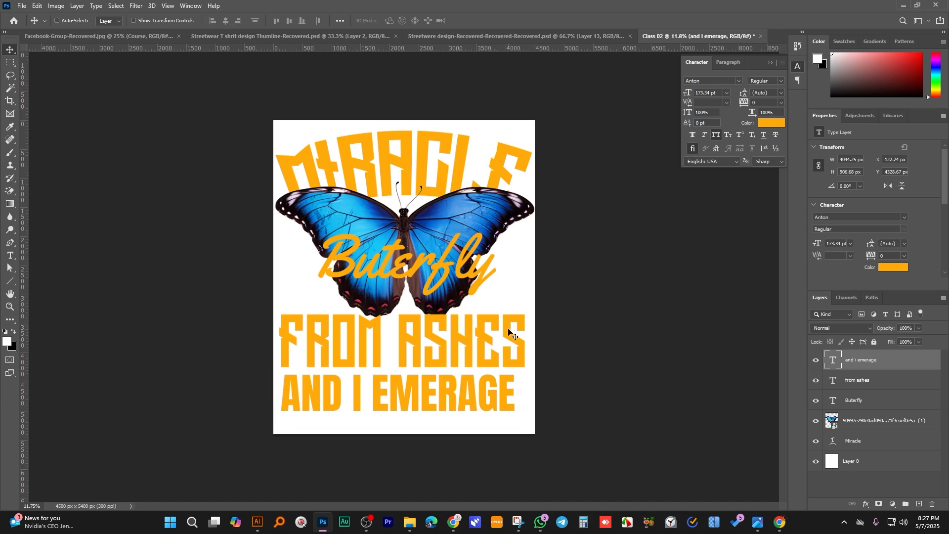
- Extend the canvas downward with the Crop tool to about 4500 x 5825 px
click(10, 101)
drag(416, 438, 410, 444)
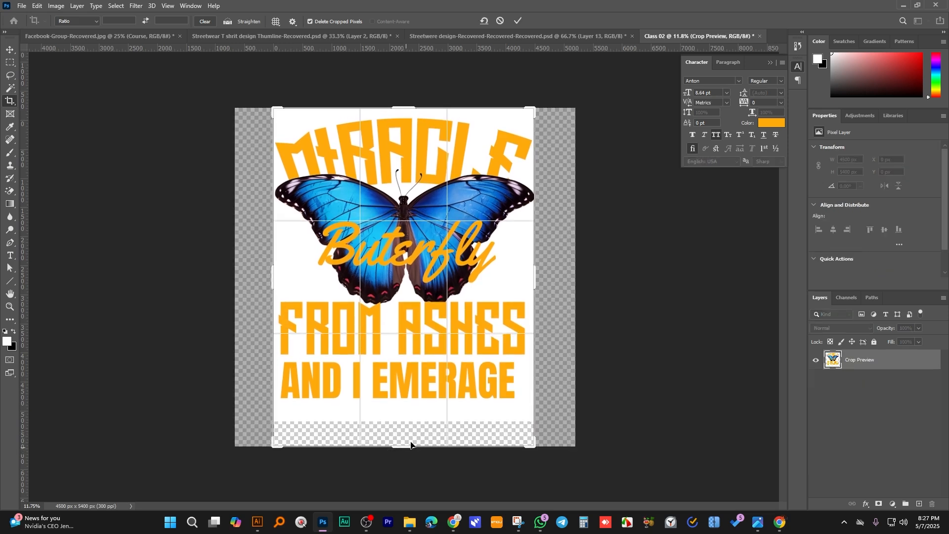
key(Return)
key(v)
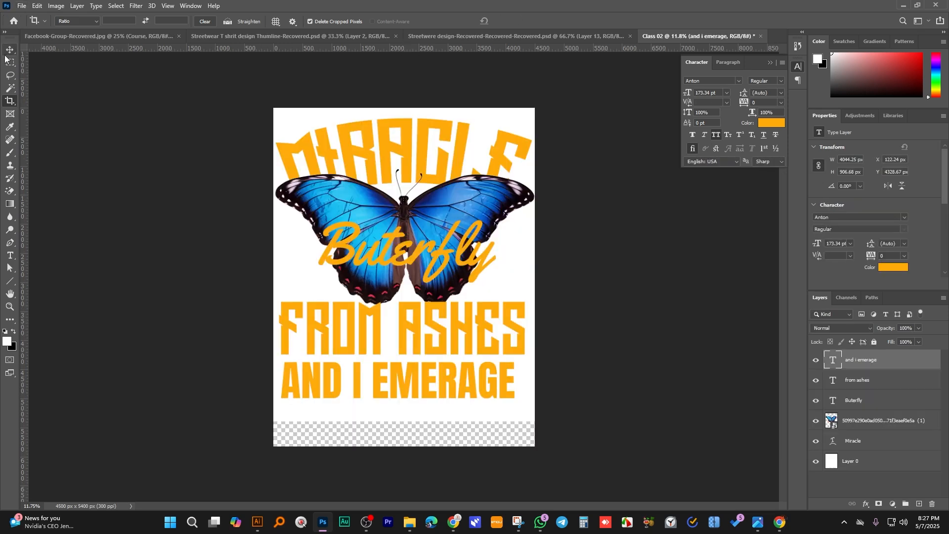
- Hide the white background layer, Layer 0
click(816, 461)
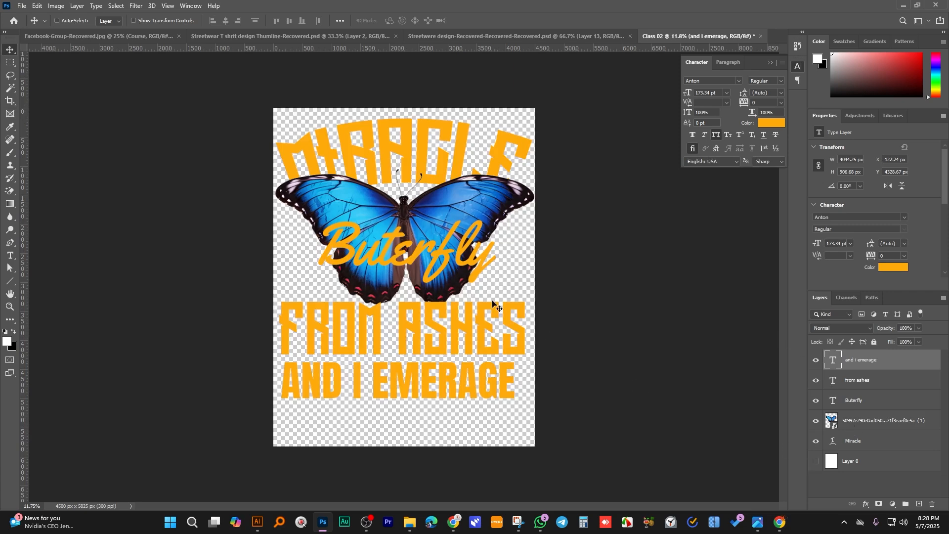
scroll(425, 282, up, 3)
scroll(416, 288, down, 5)
scroll(432, 227, up, 2)
scroll(432, 226, up, 1)
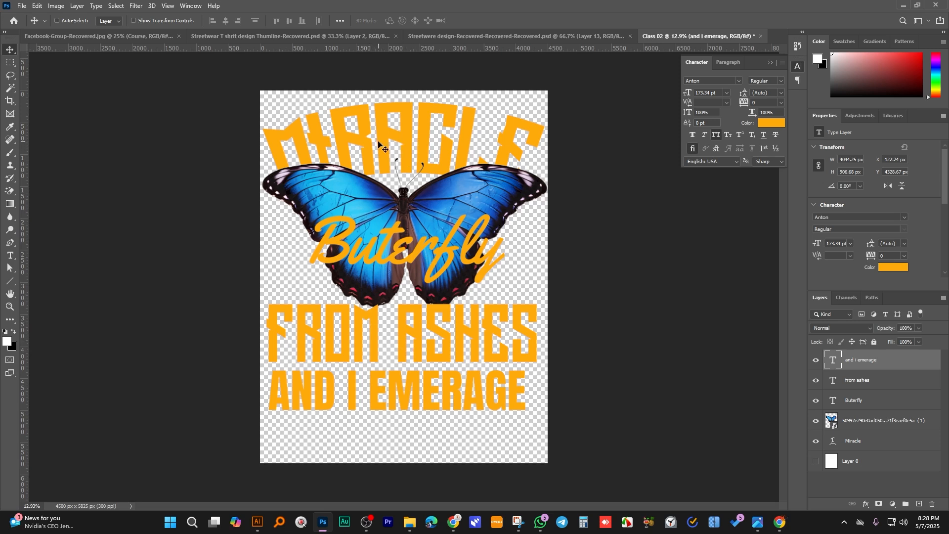
- Add a black Solid Color fill layer directly above Layer 0 as the new background
ctrl+click(420, 137)
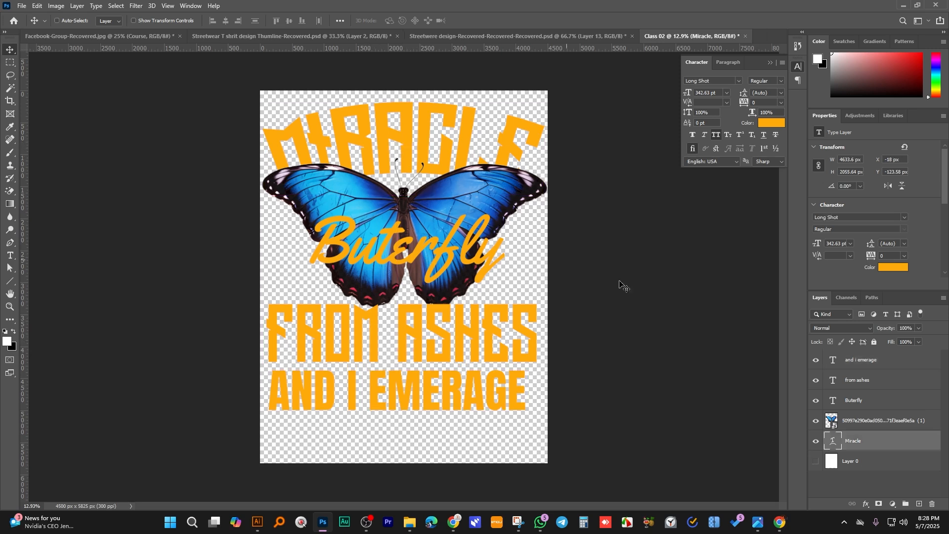
click(852, 367)
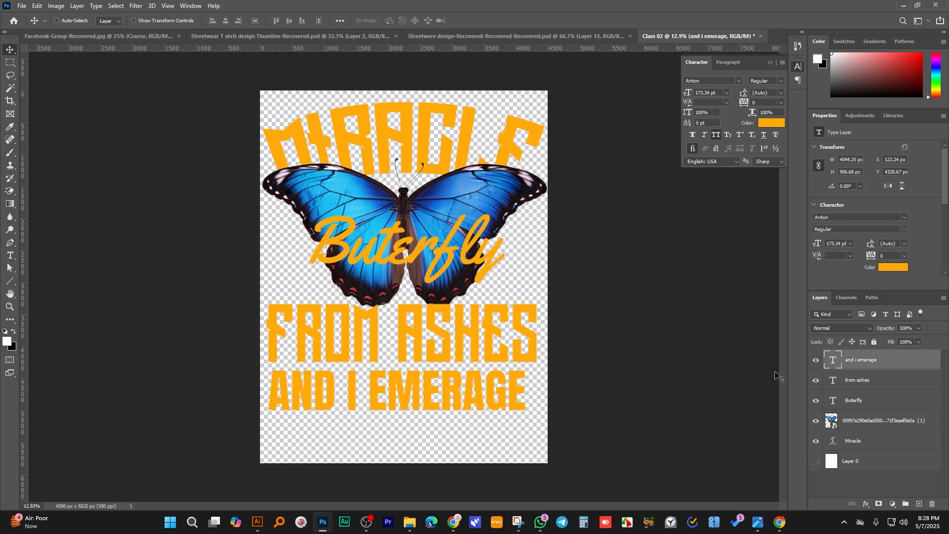
click(859, 465)
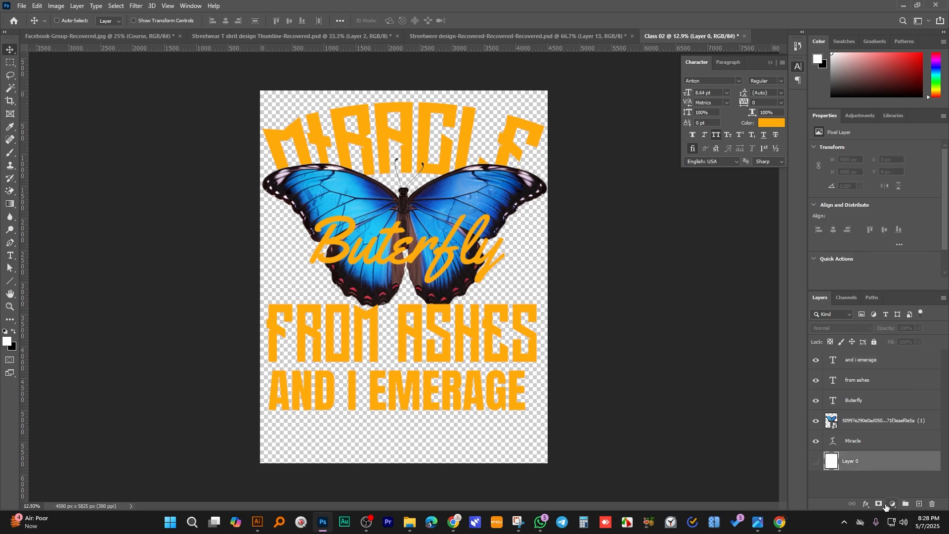
click(893, 504)
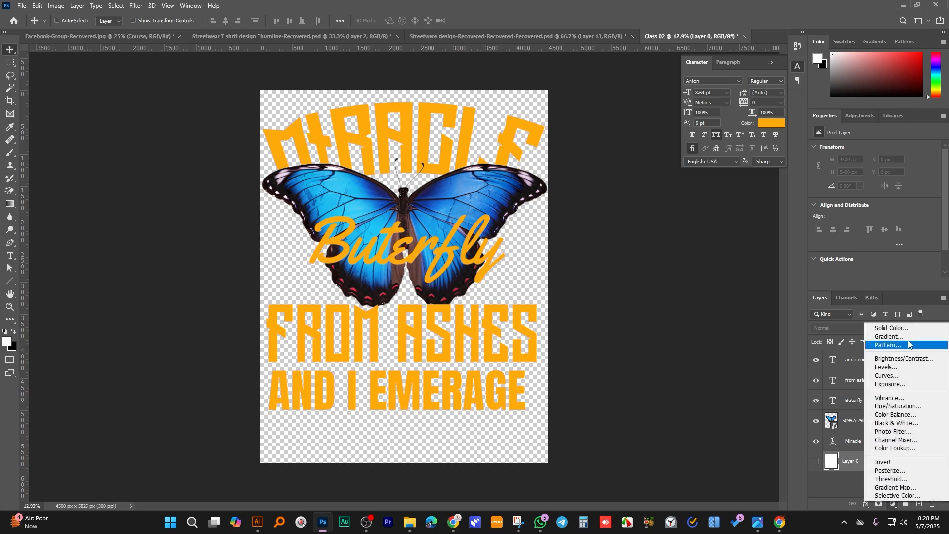
click(899, 328)
drag(578, 251, 528, 352)
click(750, 222)
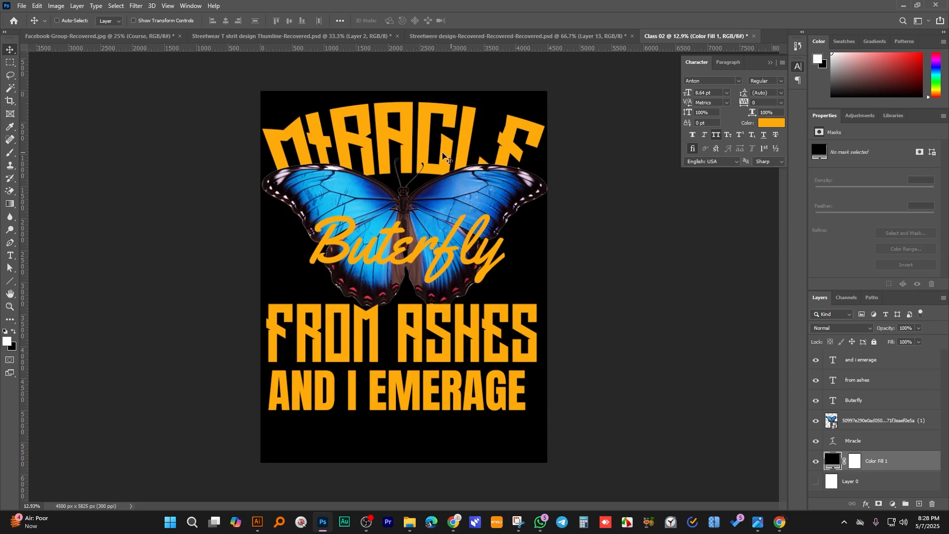
- Recolor the arched MIRACLE title to a light grey of about #dedddb
ctrl+click(411, 140)
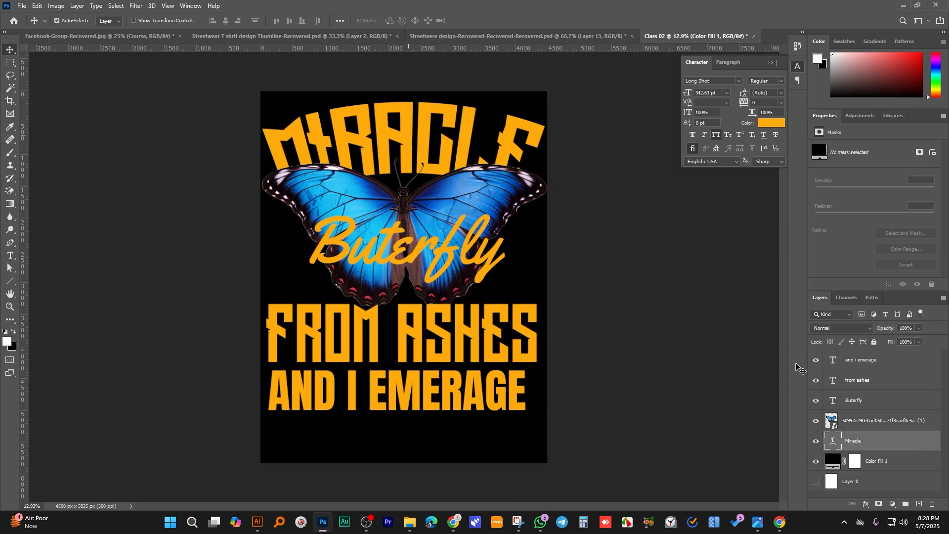
click(859, 366)
click(849, 407)
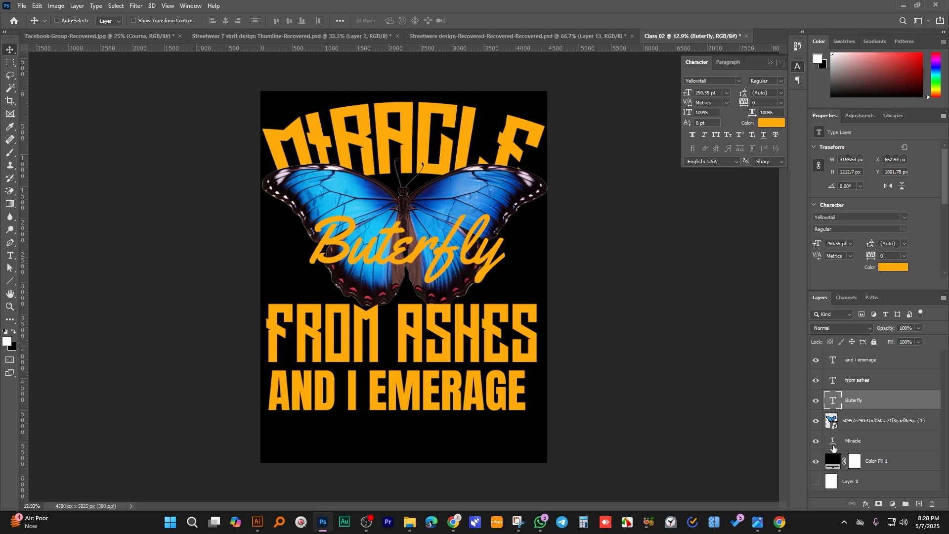
click(833, 445)
click(894, 267)
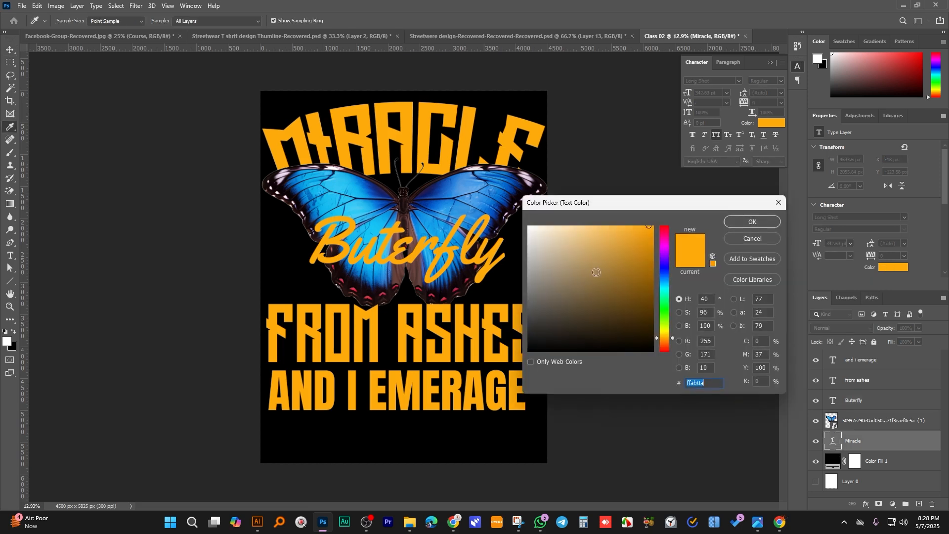
click(529, 243)
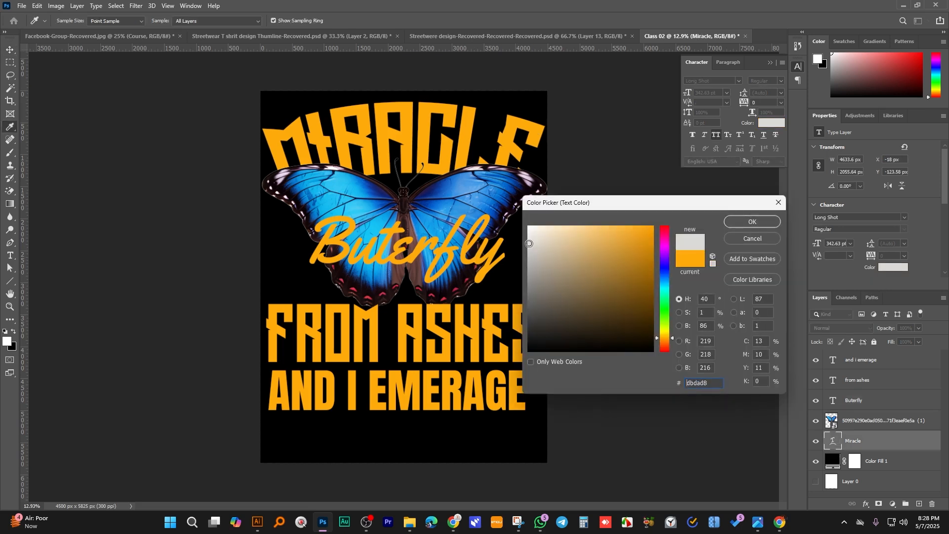
click(529, 235)
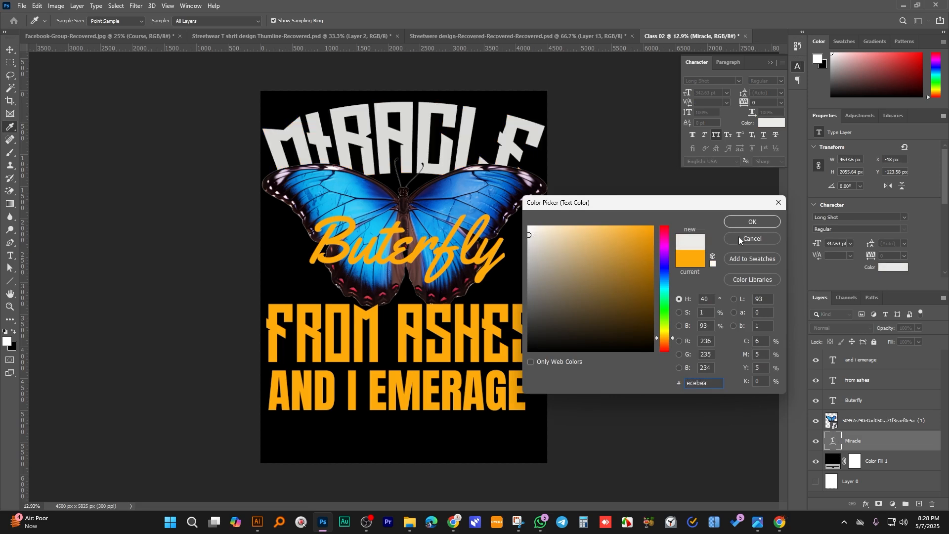
drag(531, 236, 529, 243)
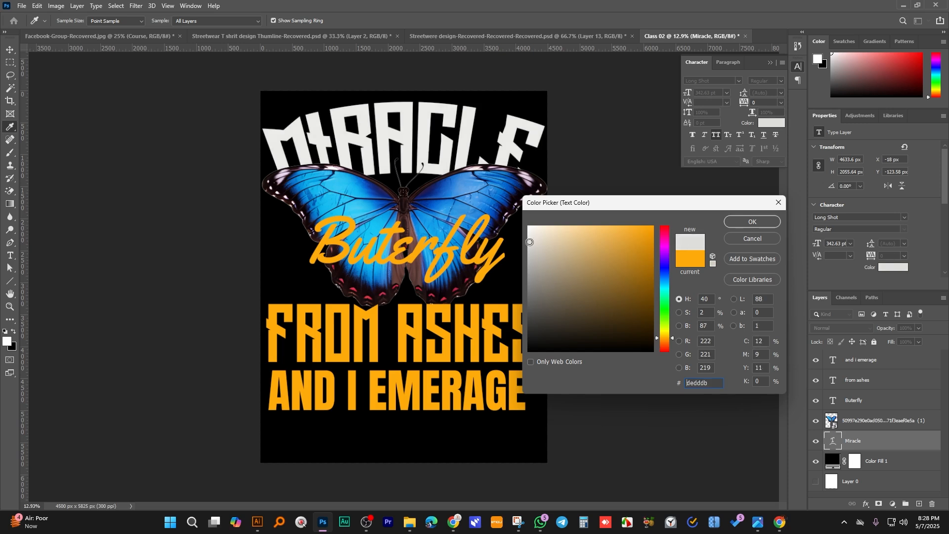
click(753, 222)
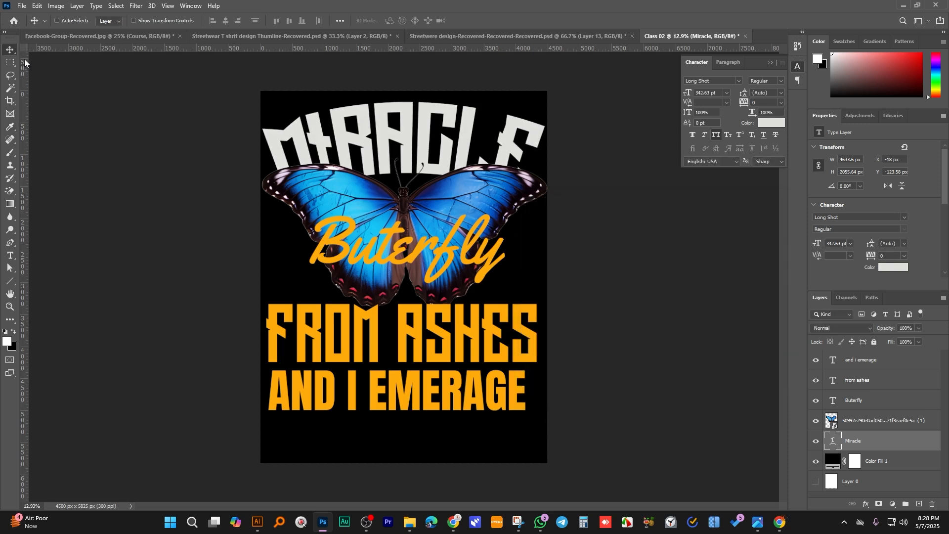
scroll(443, 254, up, 2)
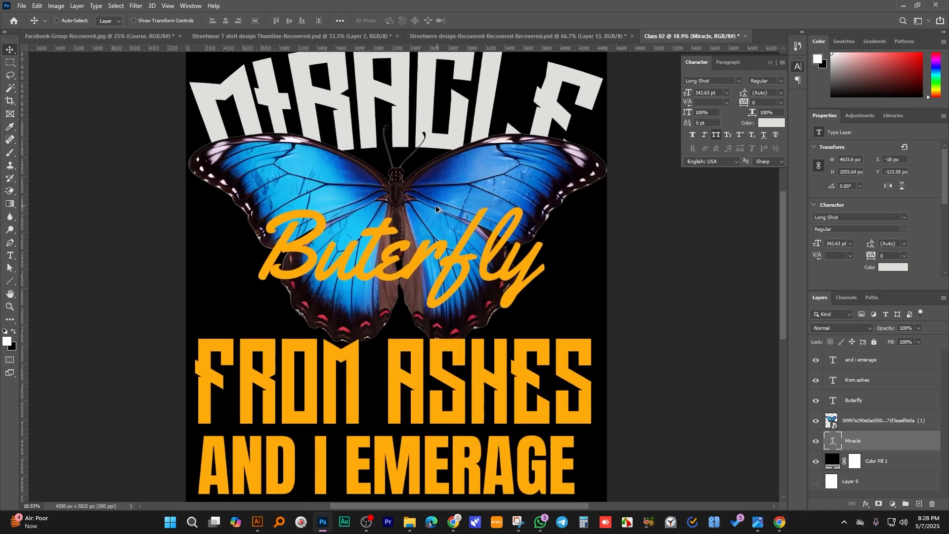
scroll(405, 287, down, 3)
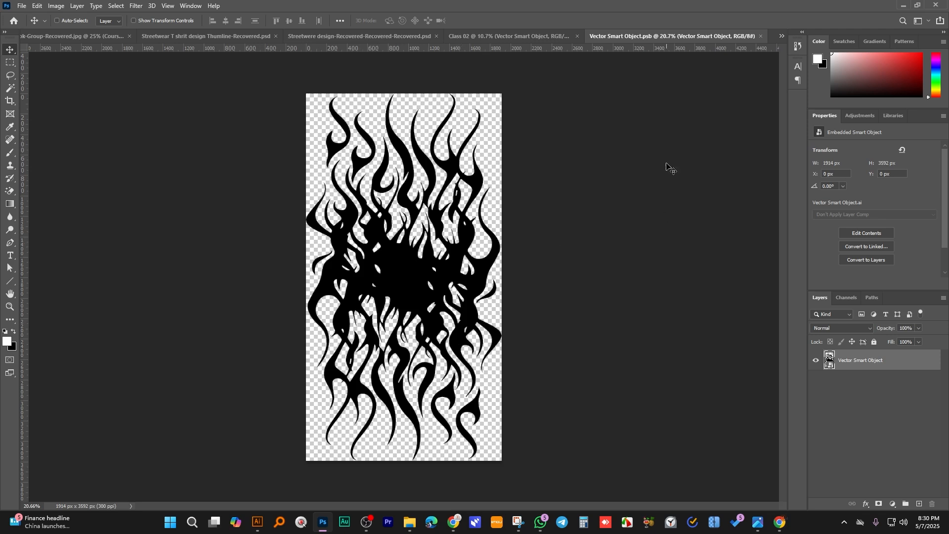
- Close the flame artwork's smart object document and apply a red Color Overlay at 100% opacity to the Vector Smart Object layer
click(762, 35)
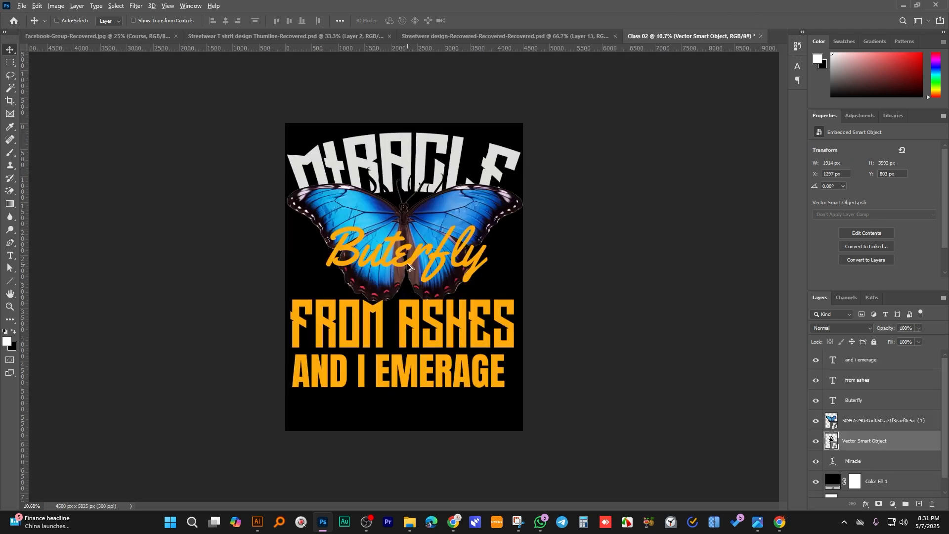
scroll(388, 155, up, 3)
scroll(386, 153, down, 2)
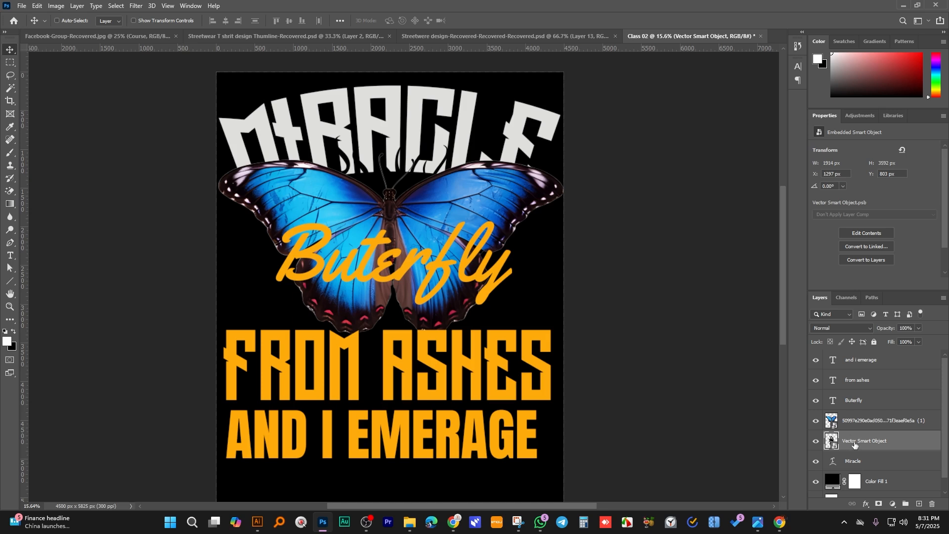
click(865, 505)
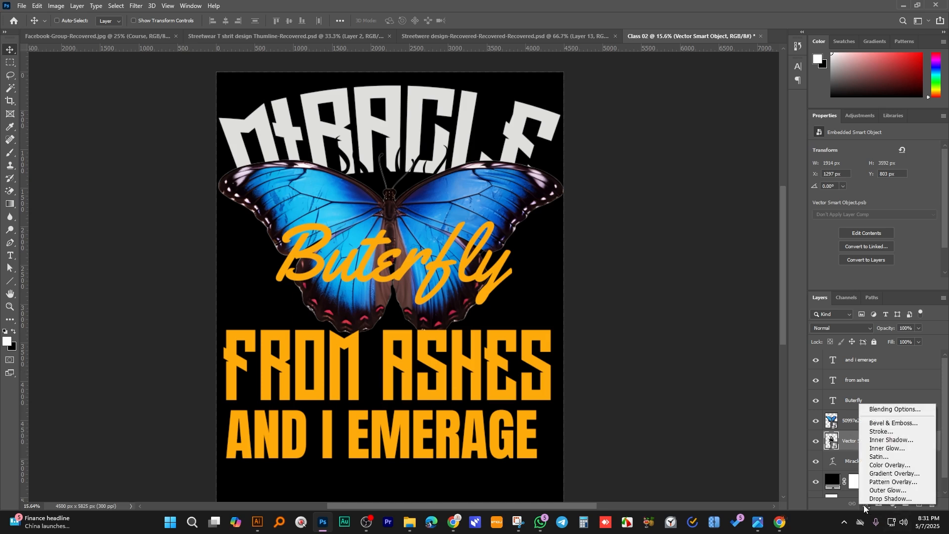
click(889, 467)
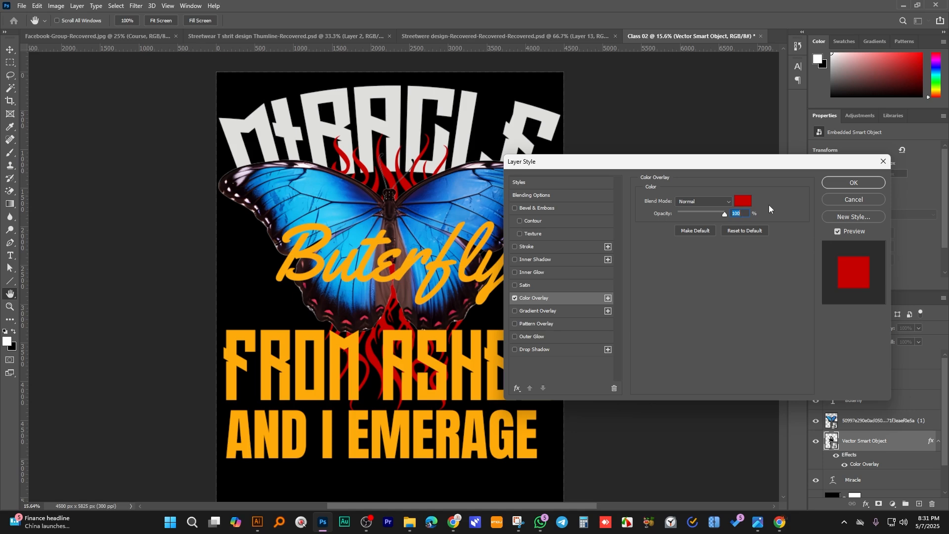
click(854, 183)
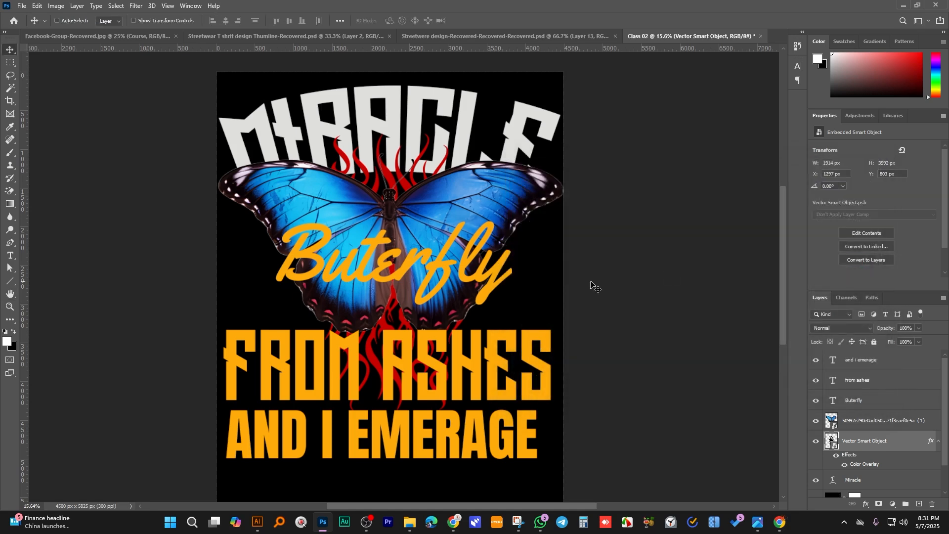
- Enlarge the red flame artwork to about 2484 x 4663 px and move it up so it overlaps the MIRACLE title
scroll(497, 307, down, 2)
key(ctrl+t)
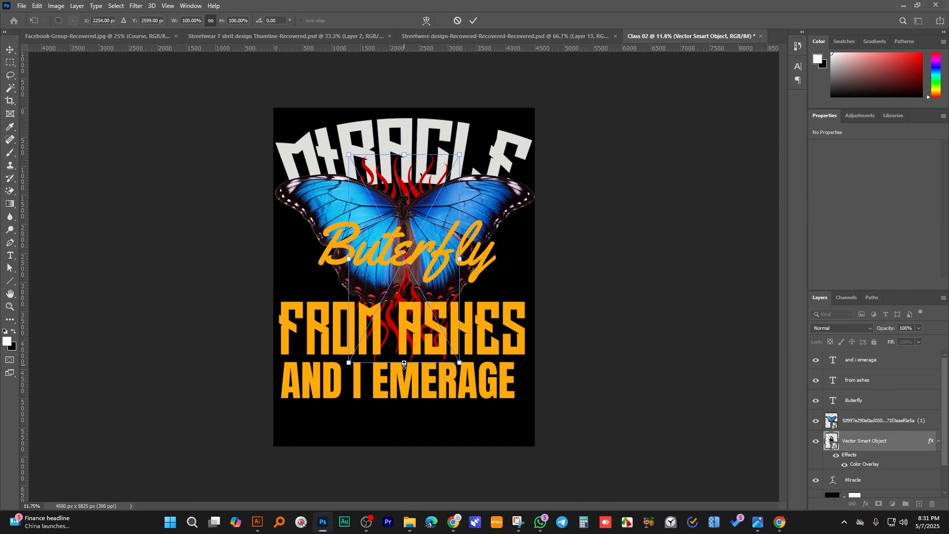
drag(404, 365, 403, 423)
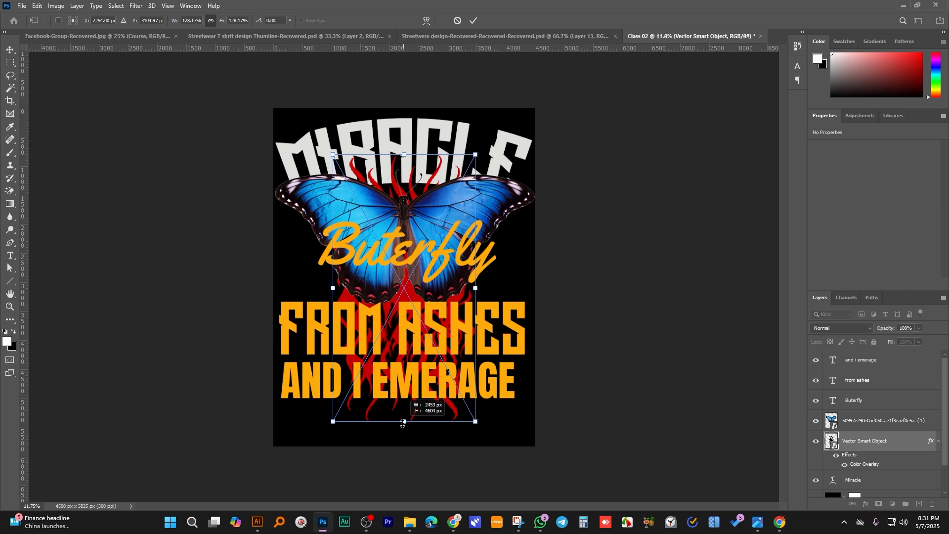
drag(393, 316, 393, 293)
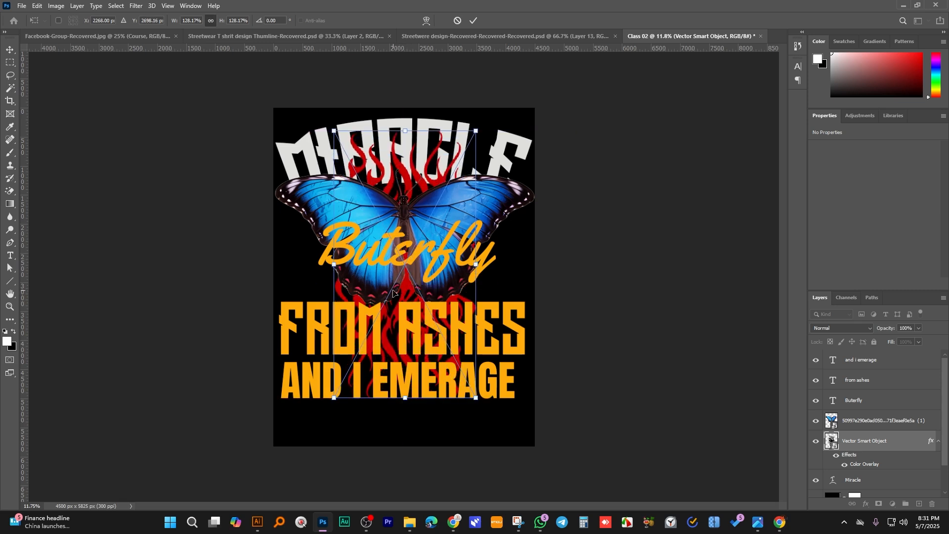
drag(400, 132, 401, 128)
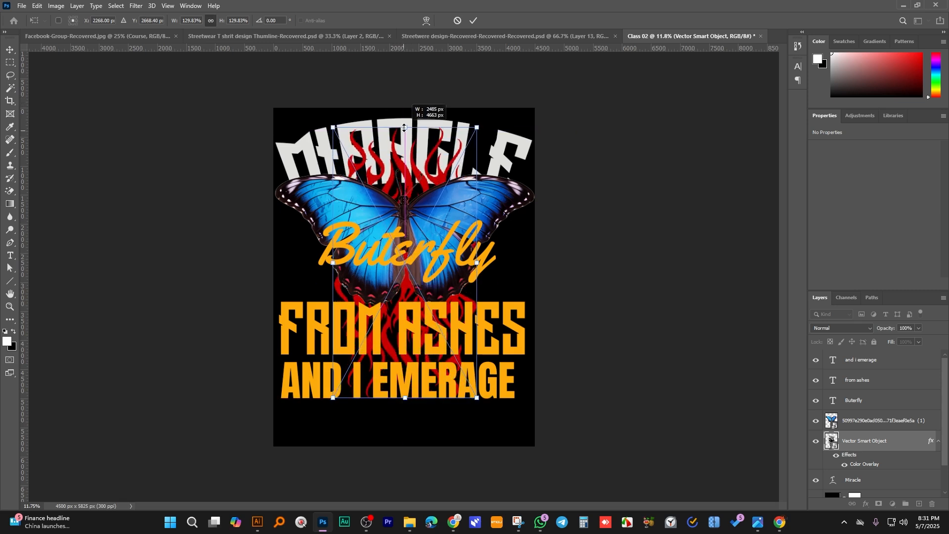
key(Return)
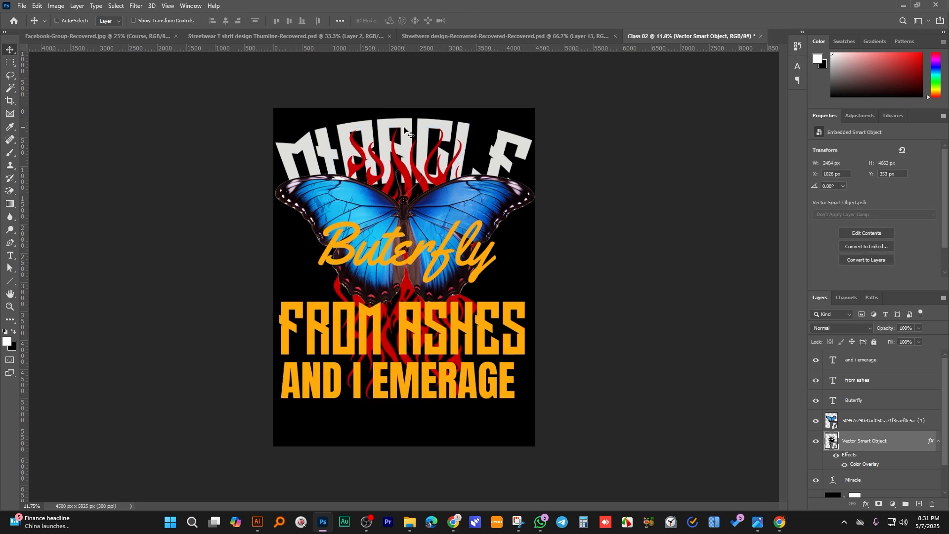
scroll(393, 313, up, 1)
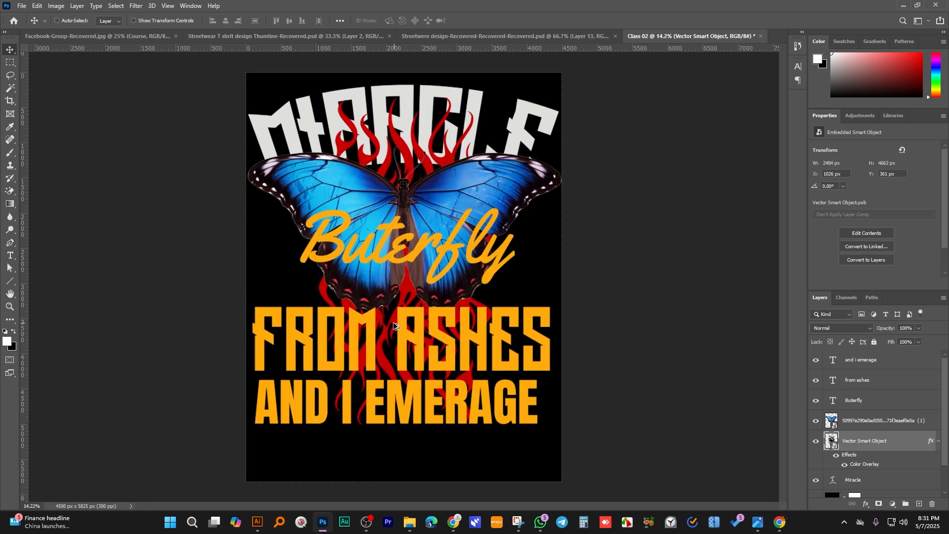
- Add a 10 px outside Stroke in near-black #020202 to the flame layer
ctrl+click(477, 207)
scroll(457, 192, up, 3)
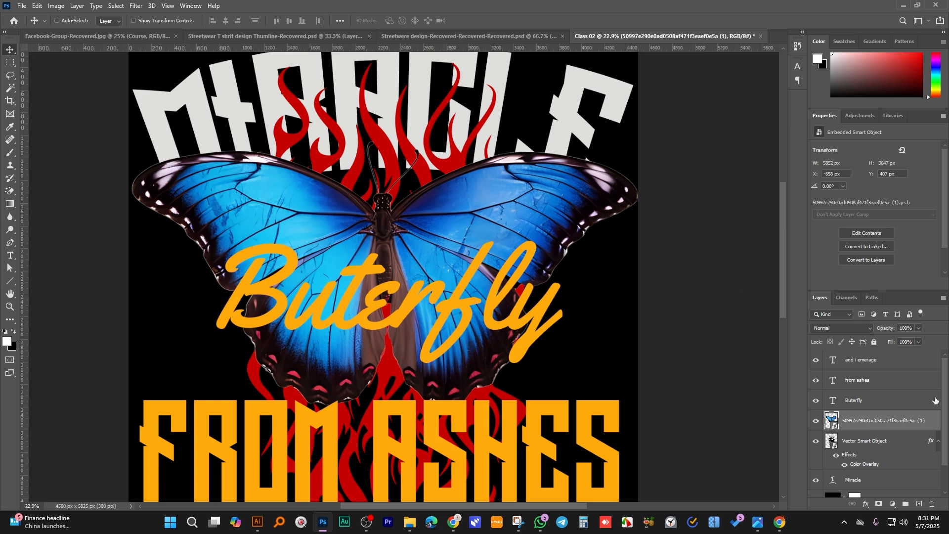
click(849, 447)
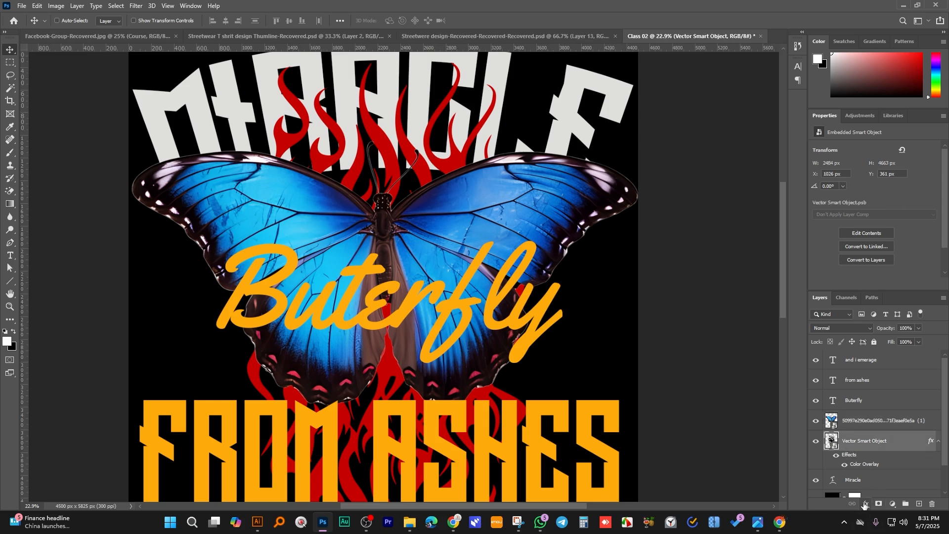
click(866, 505)
click(881, 432)
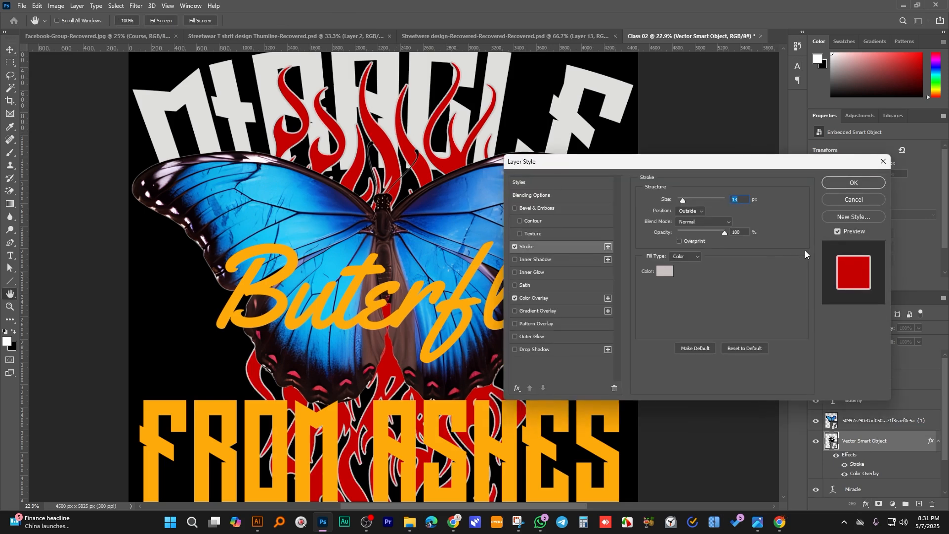
click(666, 270)
drag(543, 243, 528, 352)
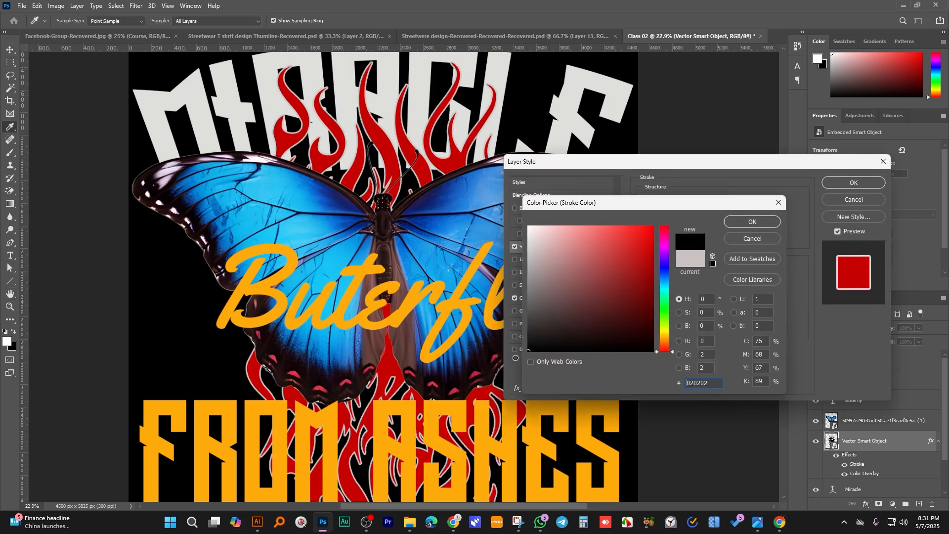
click(752, 223)
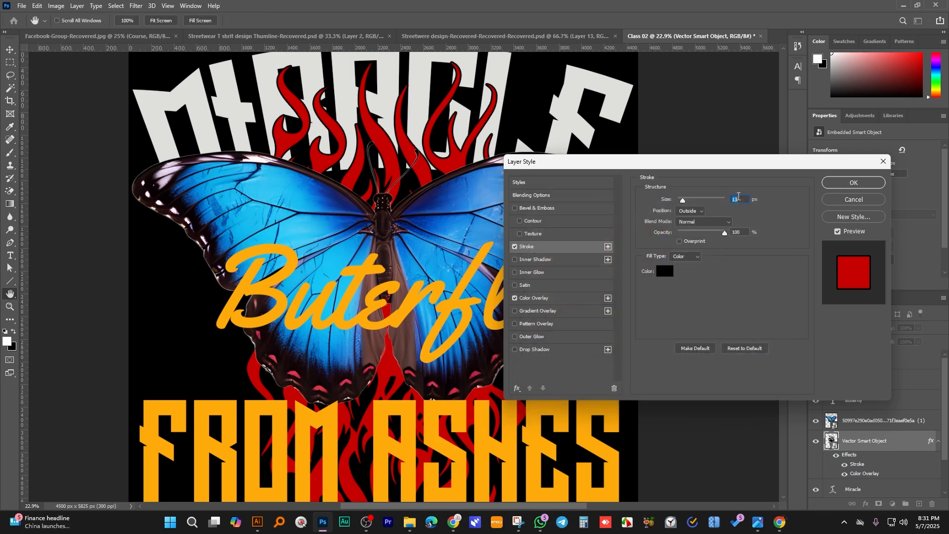
key(Down)
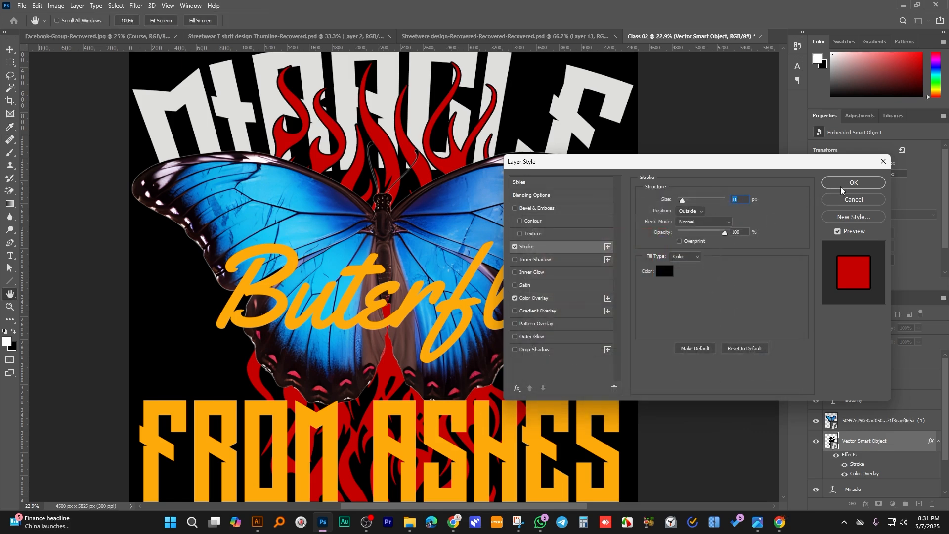
key(Down)
click(853, 182)
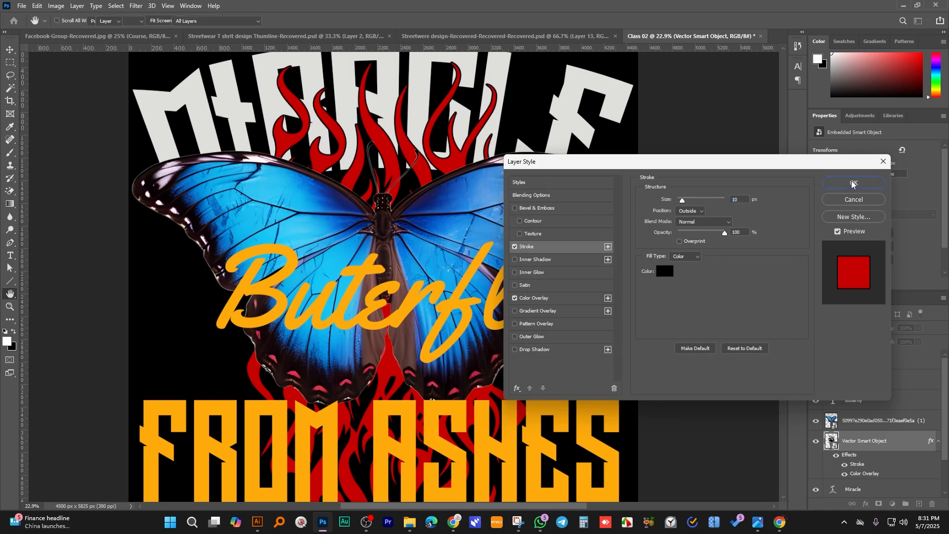
- Add a Hue/Saturation adjustment above the butterfly with Lightness +8 and clip it to the butterfly layer
scroll(395, 288, down, 5)
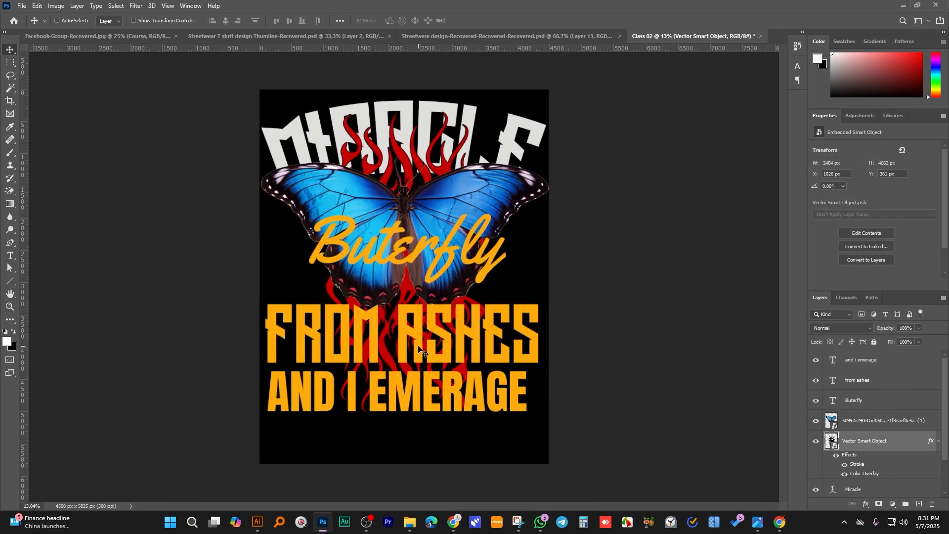
scroll(429, 243, up, 2)
ctrl+click(483, 195)
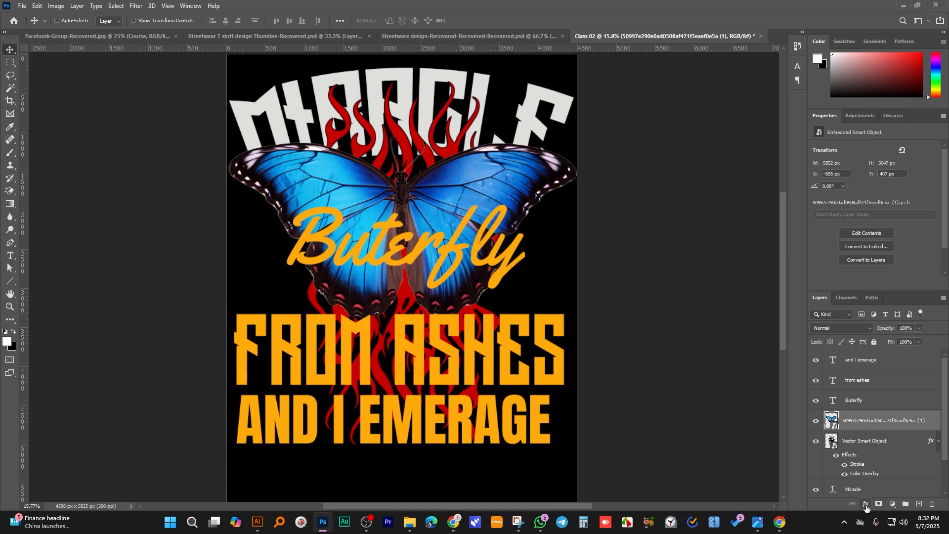
click(893, 504)
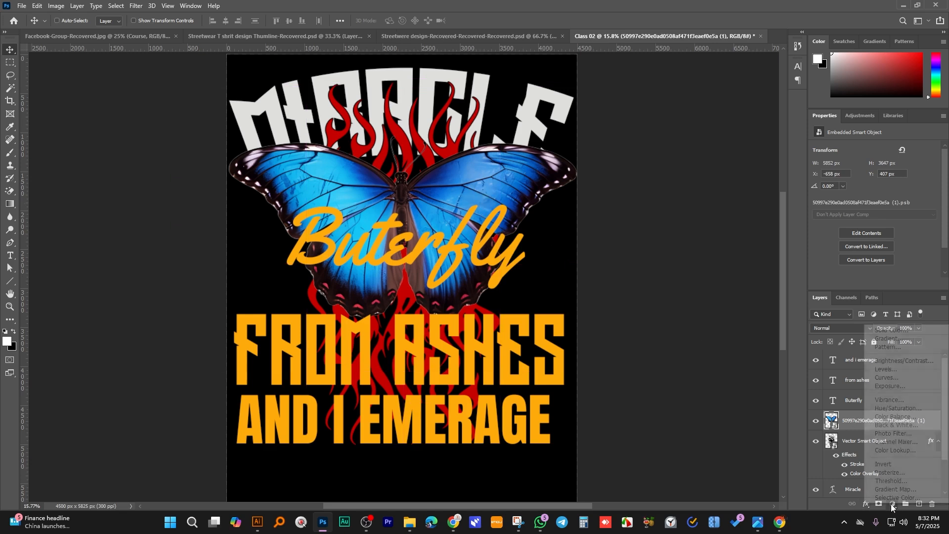
click(893, 408)
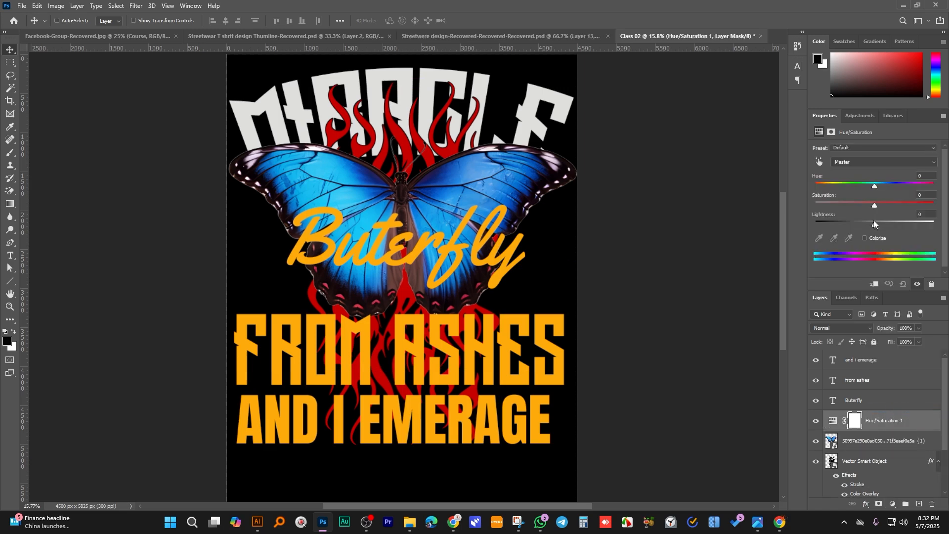
mouse_move(873, 226)
mouse_down()
mouse_move(826, 226)
mouse_move(880, 226)
mouse_up()
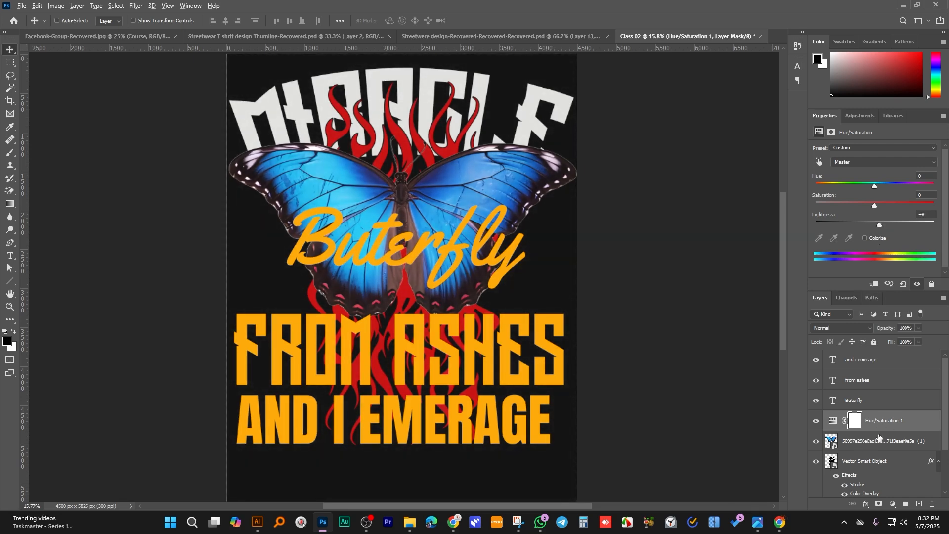
alt+click(862, 433)
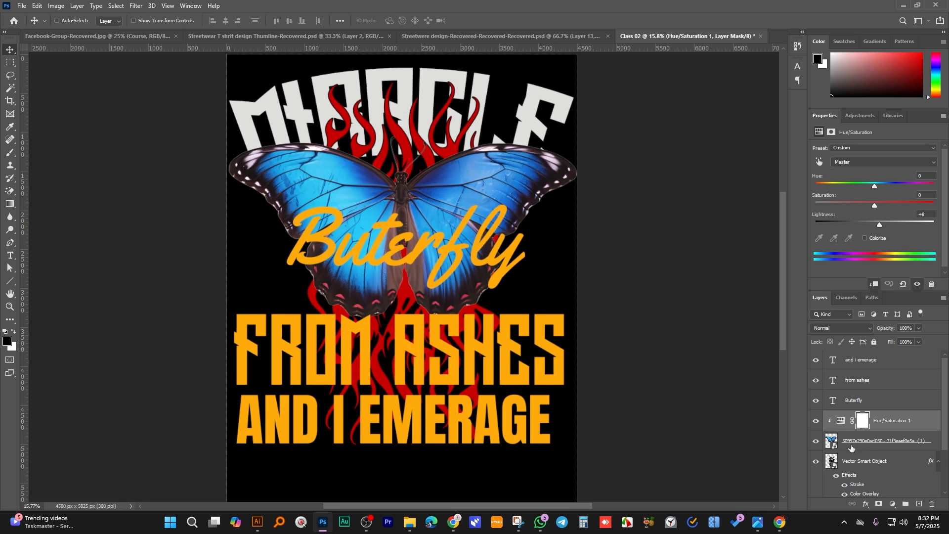
- Turn the butterfly greyscale by setting the Hue/Saturation adjustment to Saturation -100 and Lightness +24
drag(874, 207, 792, 206)
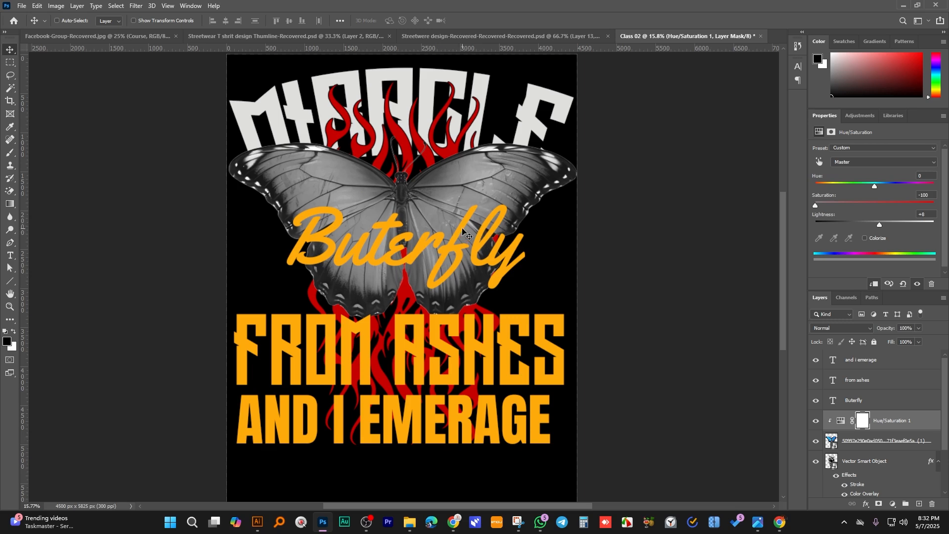
scroll(403, 159, up, 4)
scroll(467, 208, up, 3)
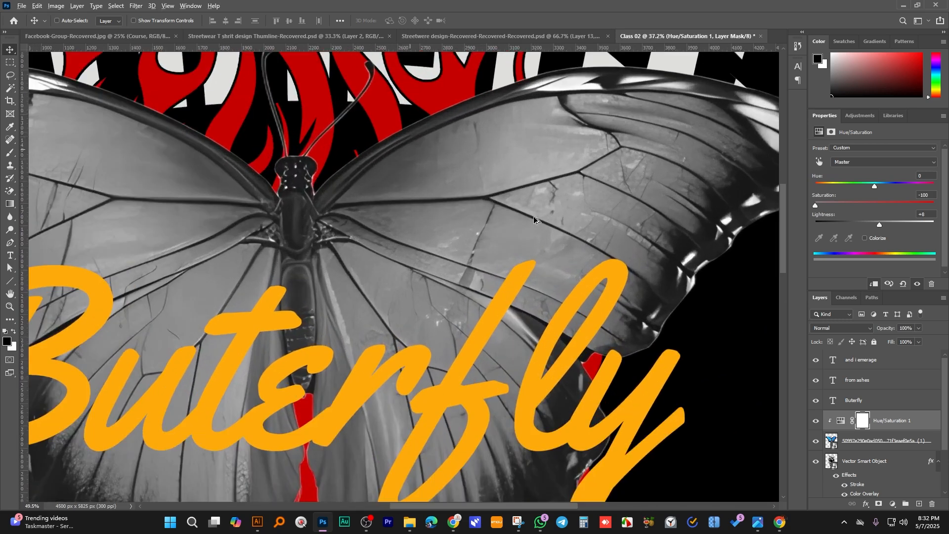
scroll(493, 257, down, 5)
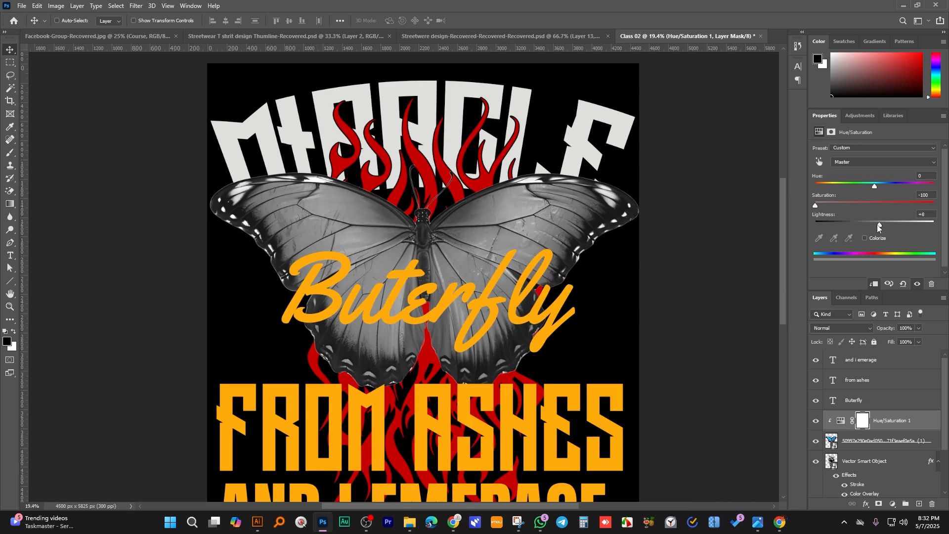
drag(878, 226, 889, 227)
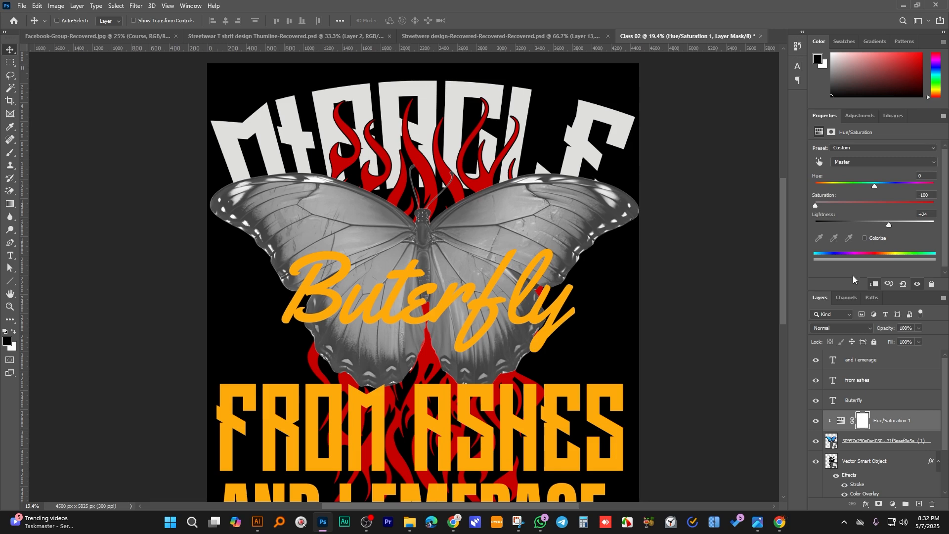
scroll(457, 243, down, 2)
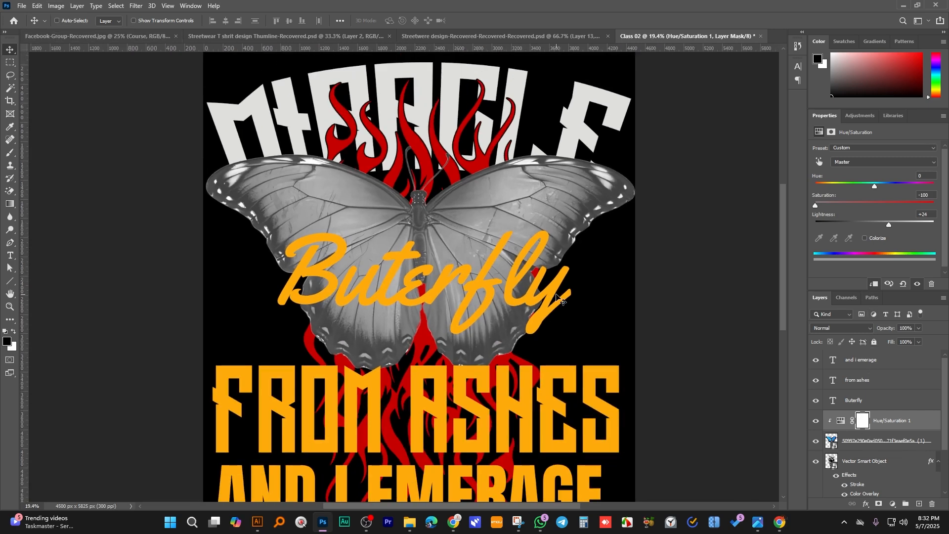
key(ctrl+l)
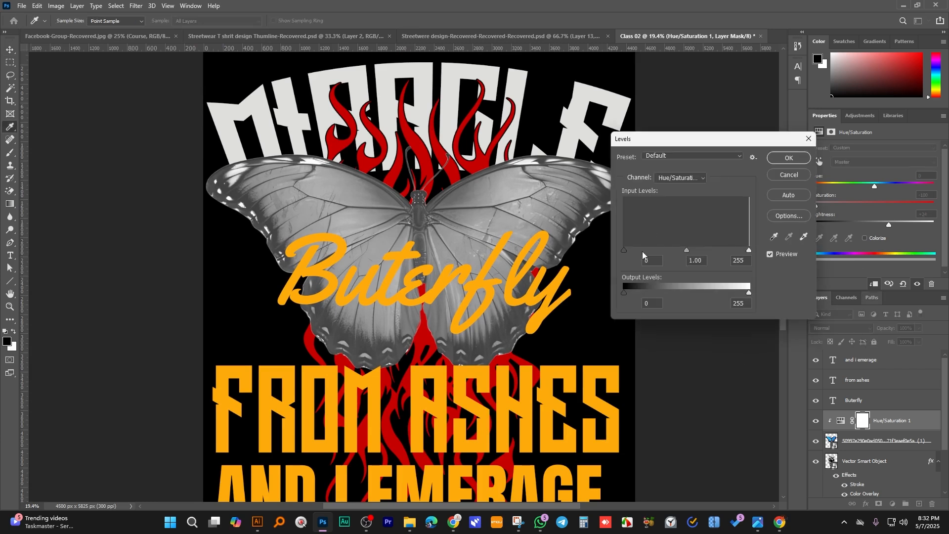
drag(625, 250, 648, 251)
click(794, 176)
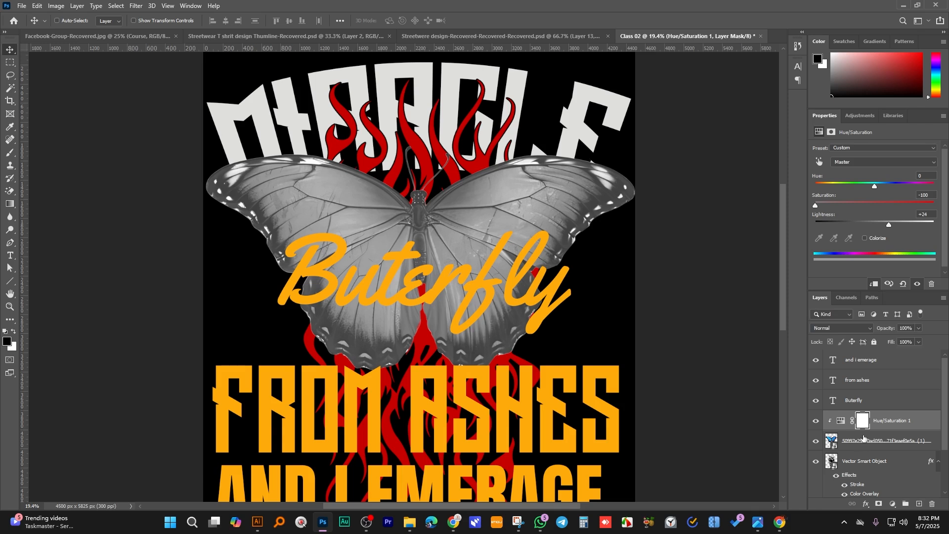
- Apply a Levels adjustment to the butterfly layer with the black input level at 65
click(864, 439)
key(ctrl+l)
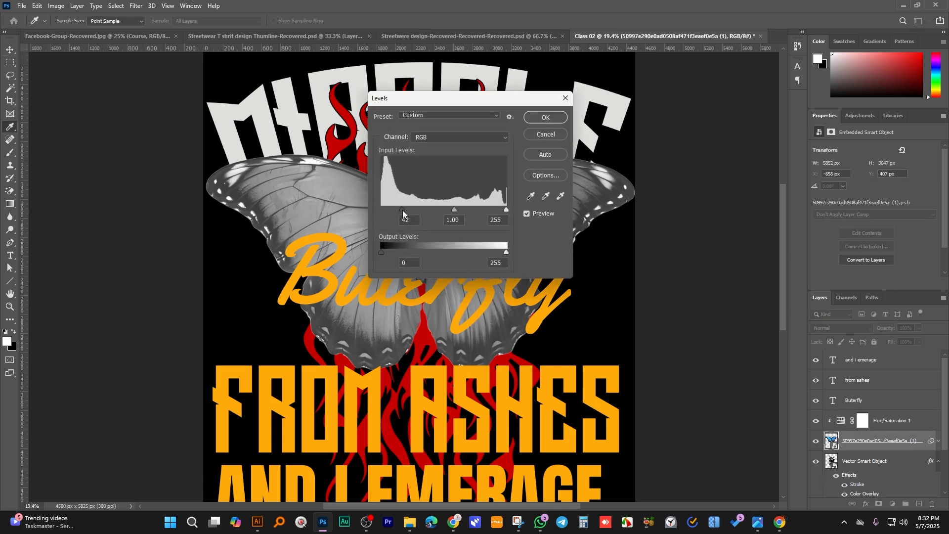
drag(403, 212, 414, 211)
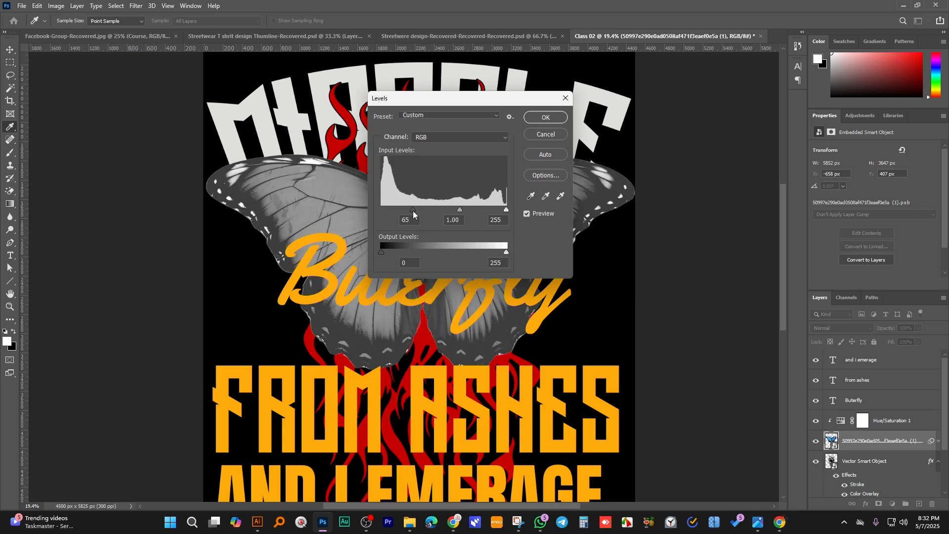
click(546, 118)
scroll(458, 239, up, 3)
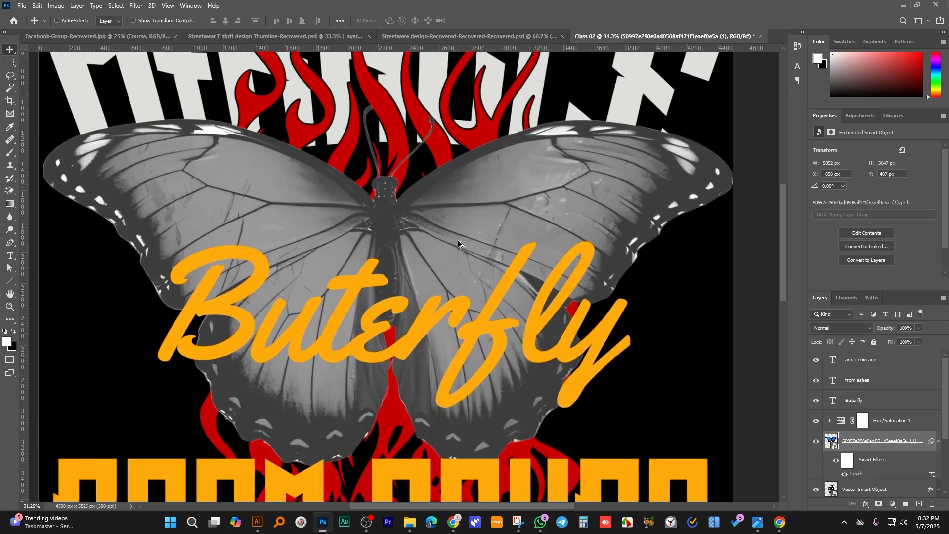
scroll(458, 240, down, 3)
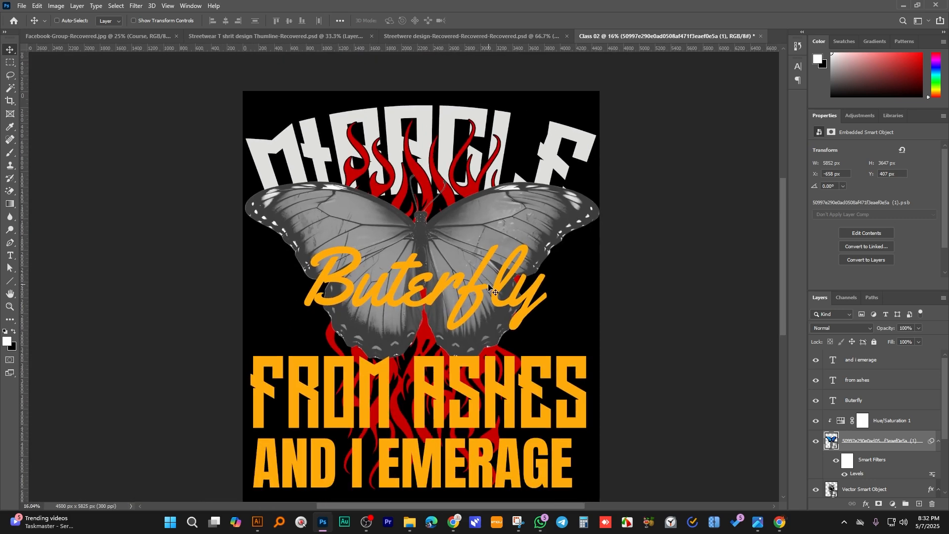
- Set the Lightness of the butterfly's Hue/Saturation adjustment to +23
click(854, 420)
drag(890, 223, 886, 223)
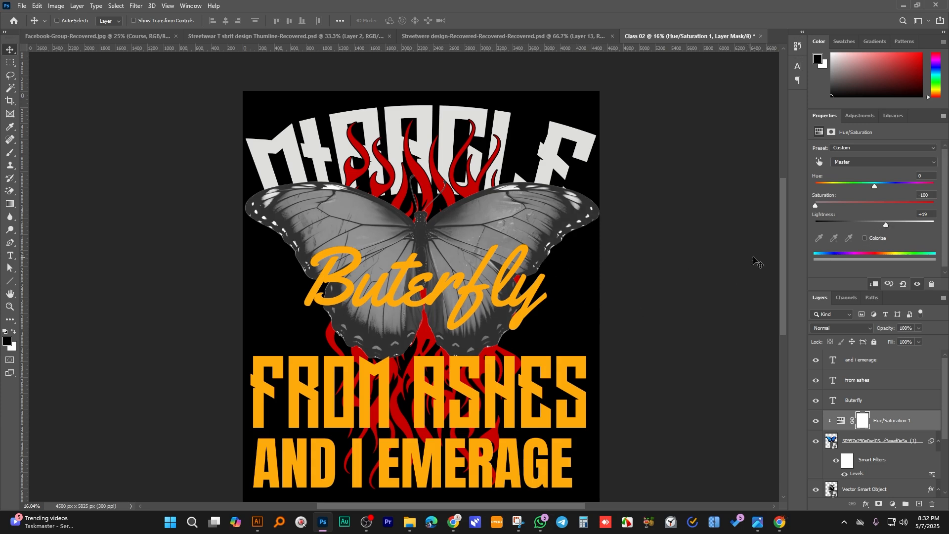
drag(886, 226, 892, 227)
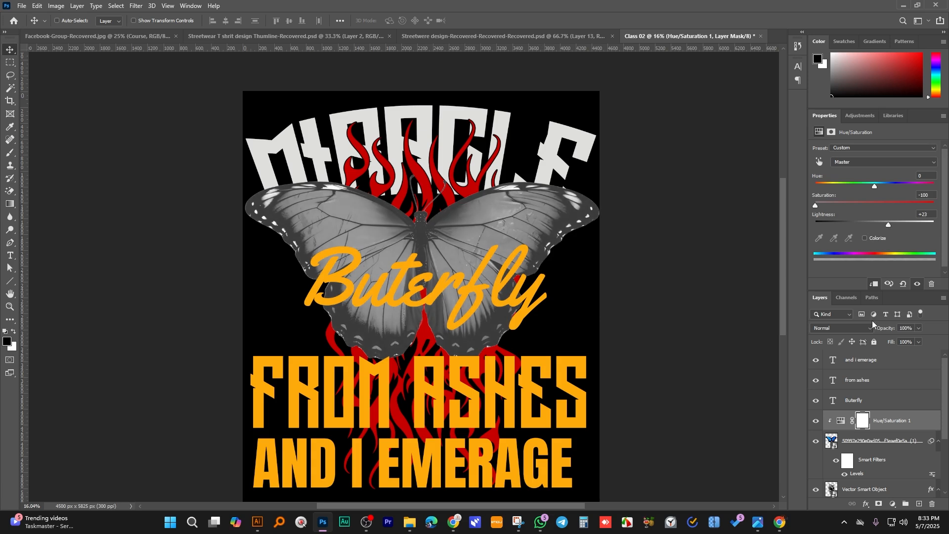
- Hide the Levels smart filter on the butterfly layer
scroll(852, 461, down, 2)
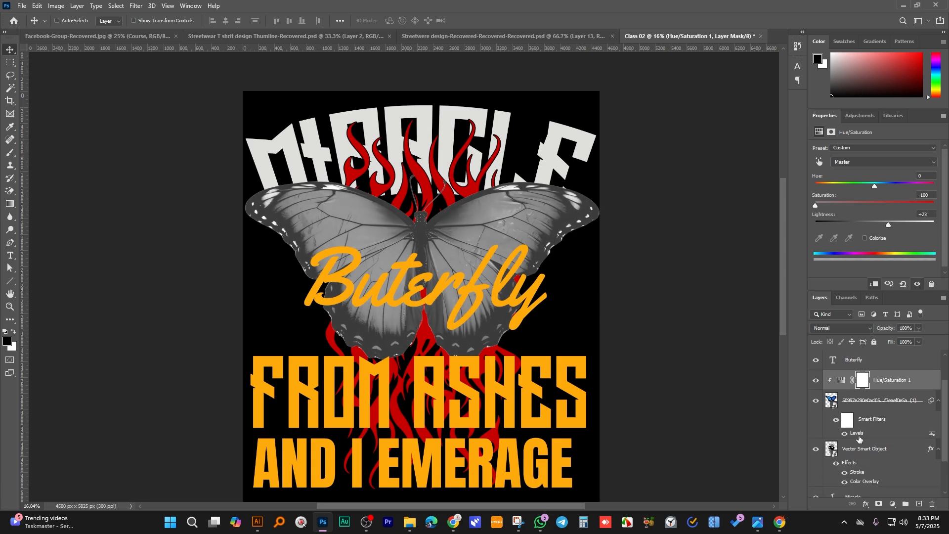
click(845, 434)
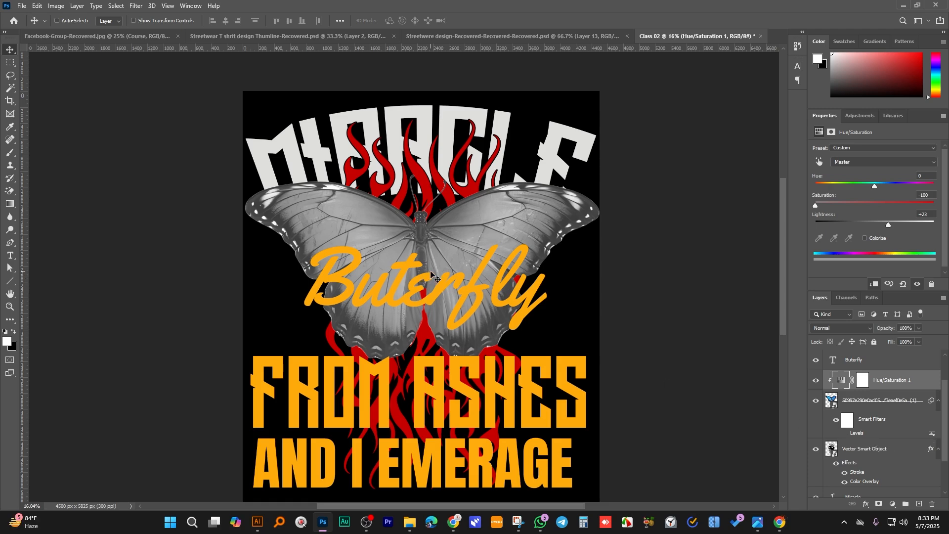
scroll(431, 276, down, 3)
scroll(433, 277, up, 1)
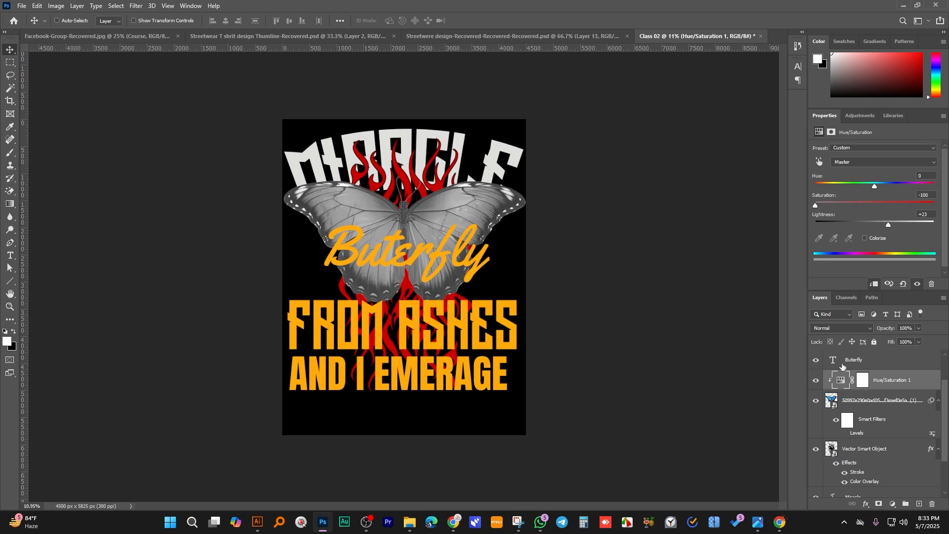
- Apply an Add Noise filter to the butterfly layer with an amount of 13.46% and Uniform distribution
click(873, 405)
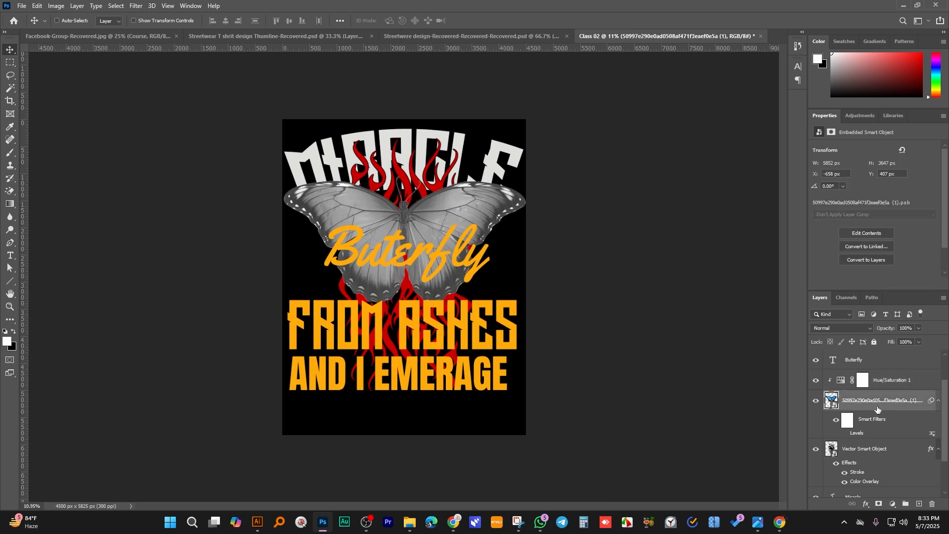
click(116, 5)
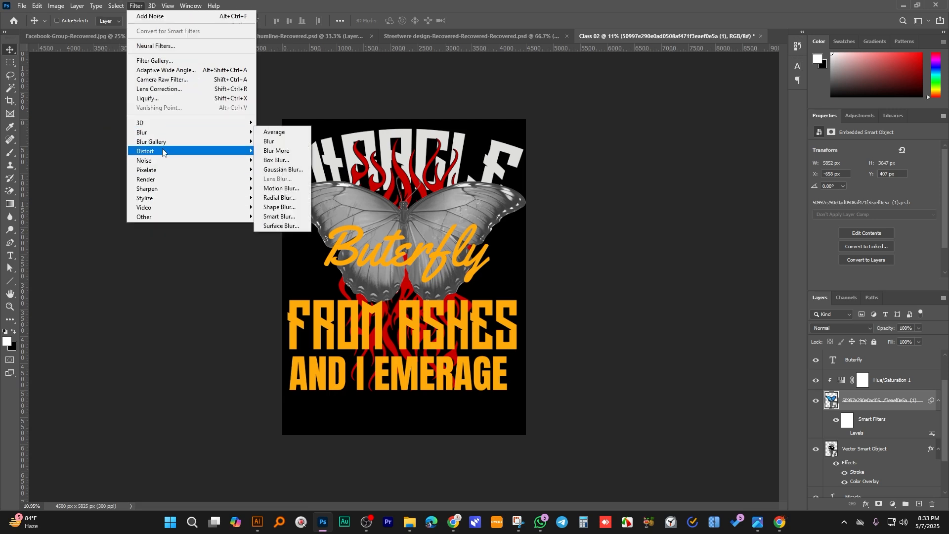
mouse_move(155, 161)
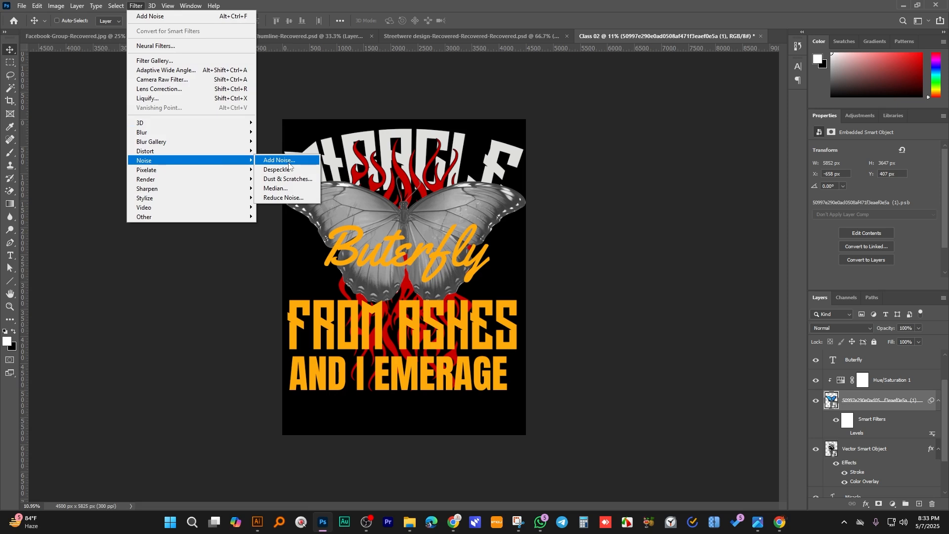
click(288, 166)
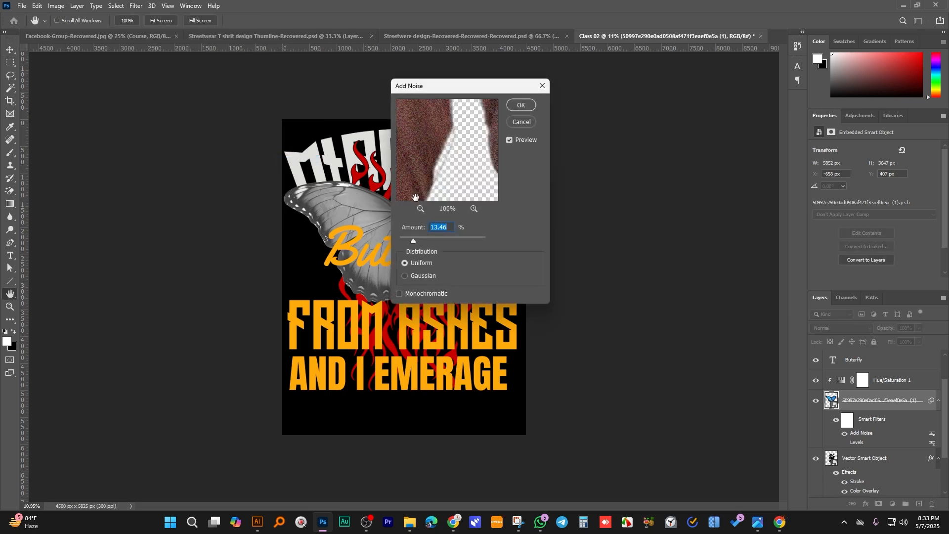
drag(434, 167, 494, 171)
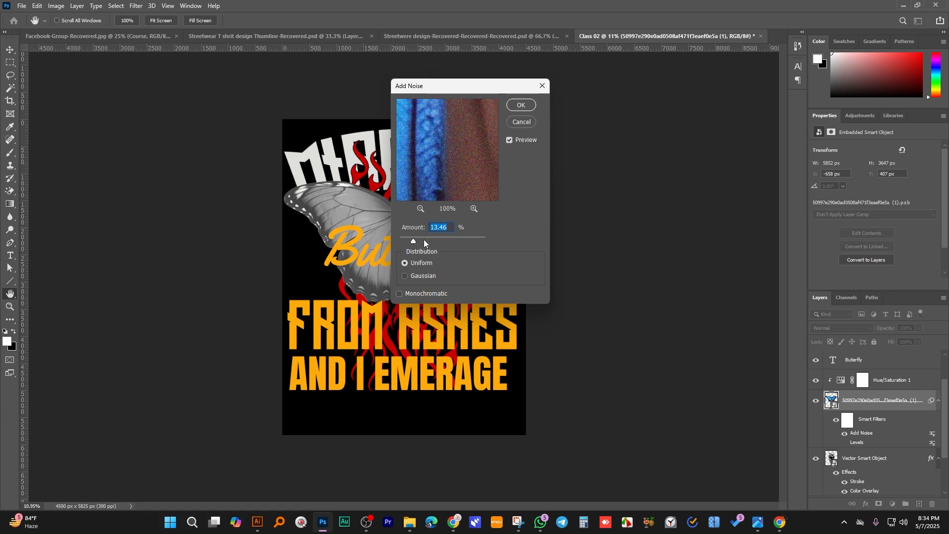
click(520, 105)
key(v)
scroll(429, 211, up, 5)
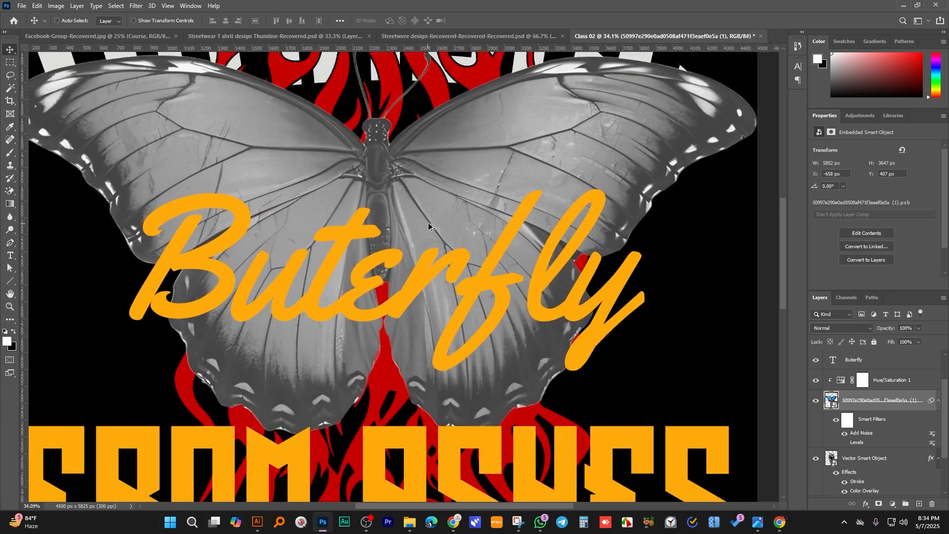
scroll(428, 222, up, 1)
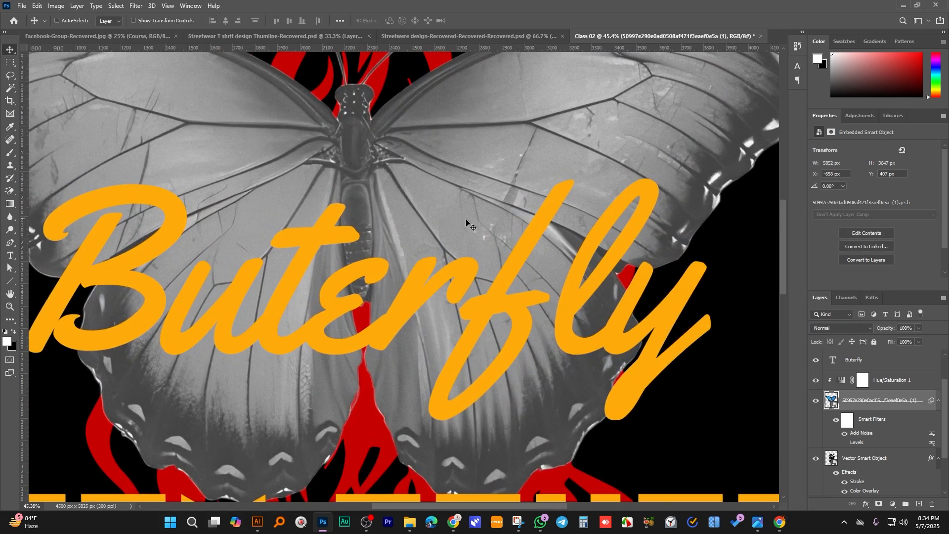
- Raise the amount of the butterfly's Add Noise smart filter to 18.23%
click(845, 434)
double_click(861, 434)
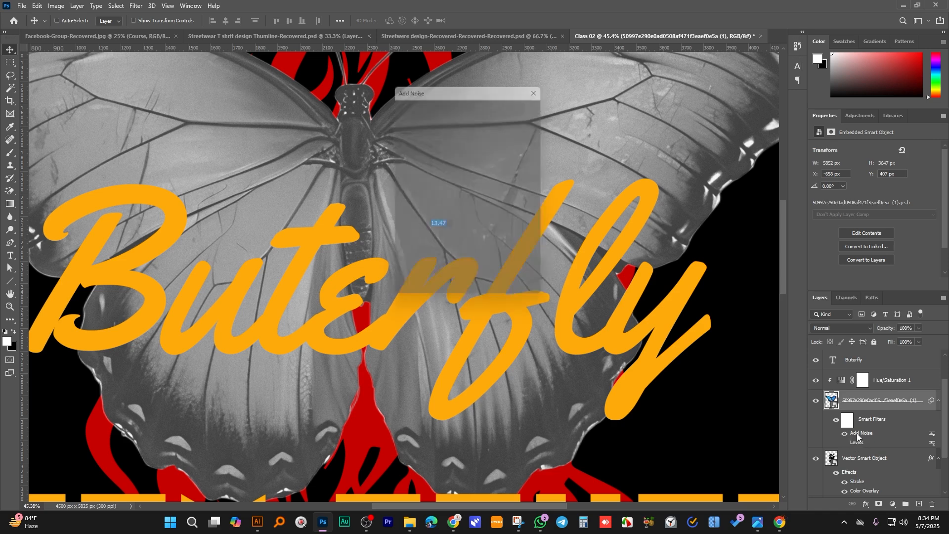
drag(414, 241, 419, 242)
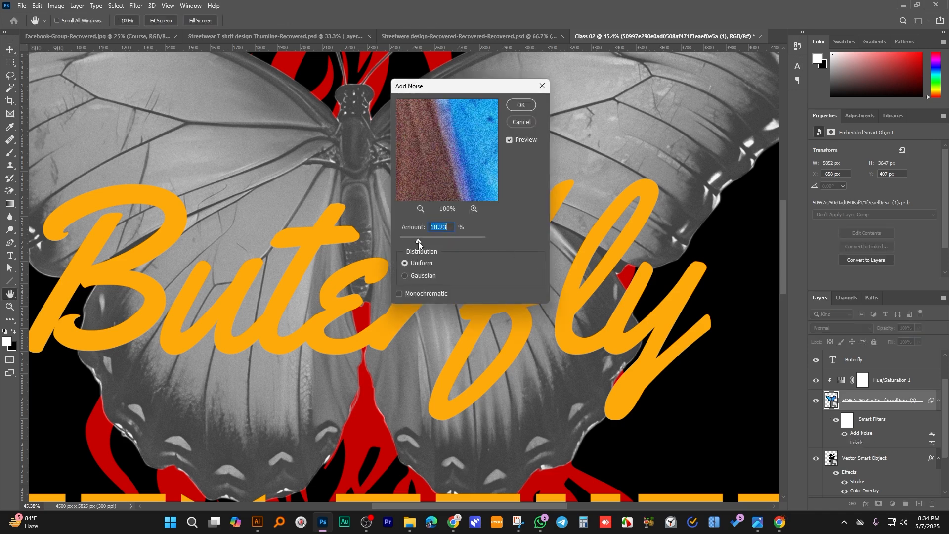
click(521, 106)
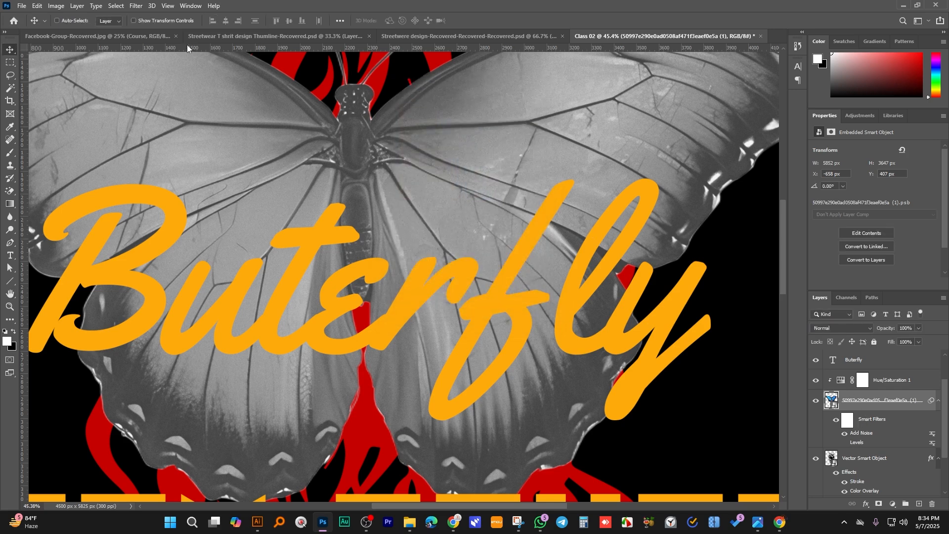
- Apply Smart Sharpen to the butterfly layer with Amount 117%, Radius 1.0 px, Reduce Noise 32% and Remove set to Lens Blur
click(131, 6)
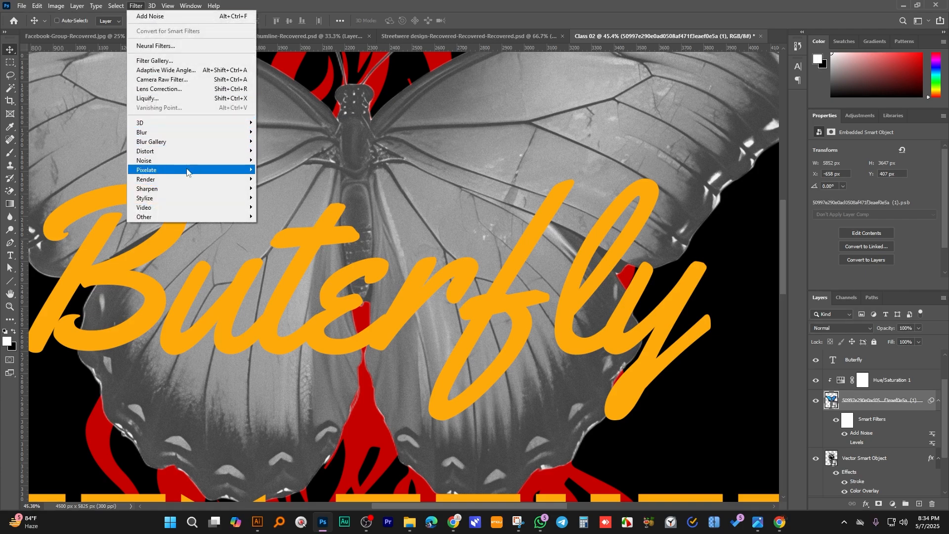
mouse_move(185, 162)
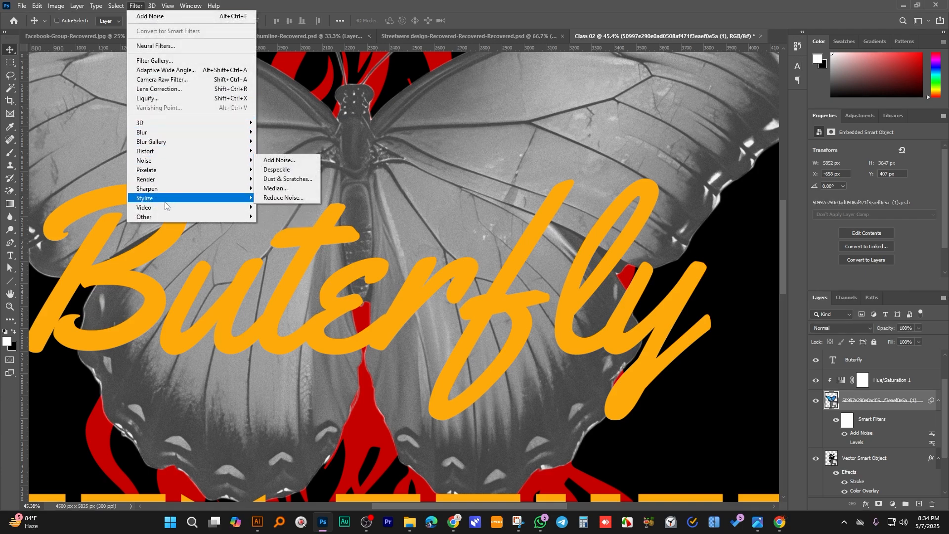
mouse_move(155, 191)
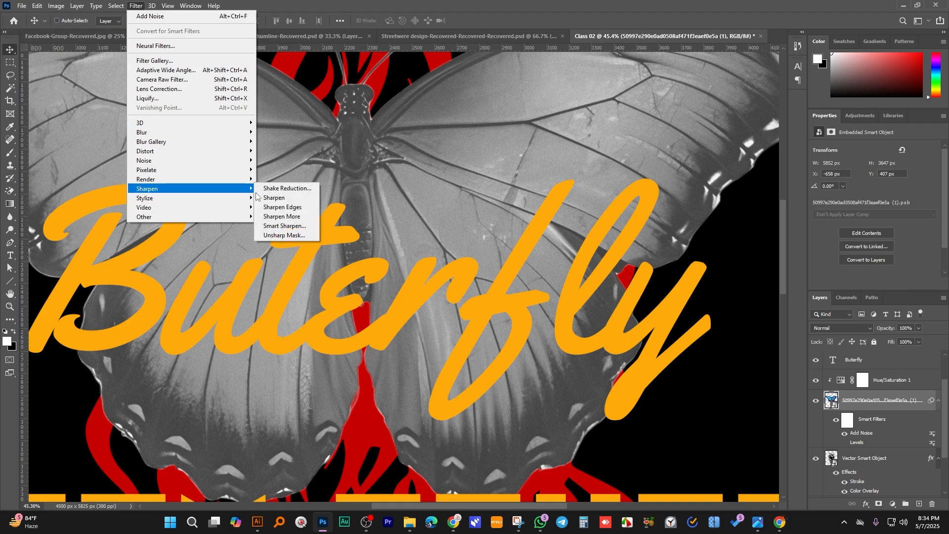
click(289, 226)
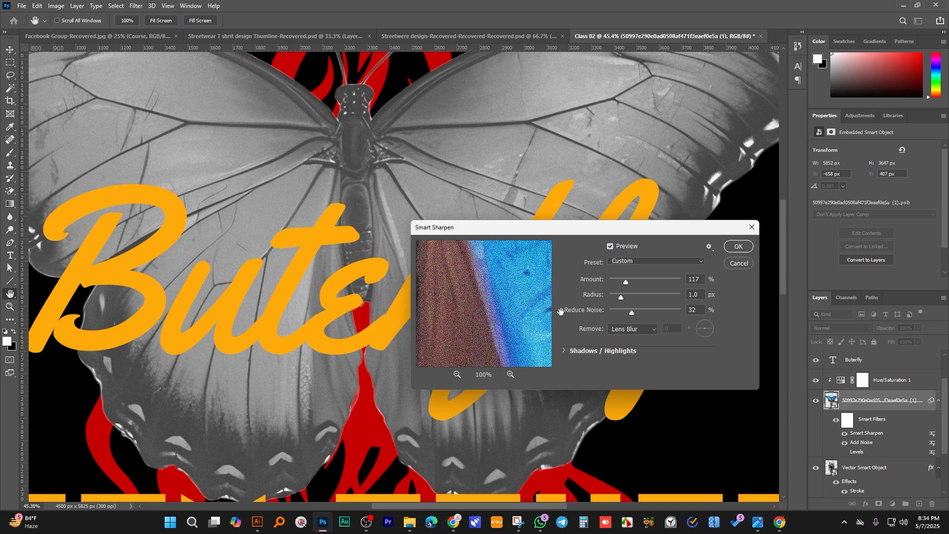
click(739, 247)
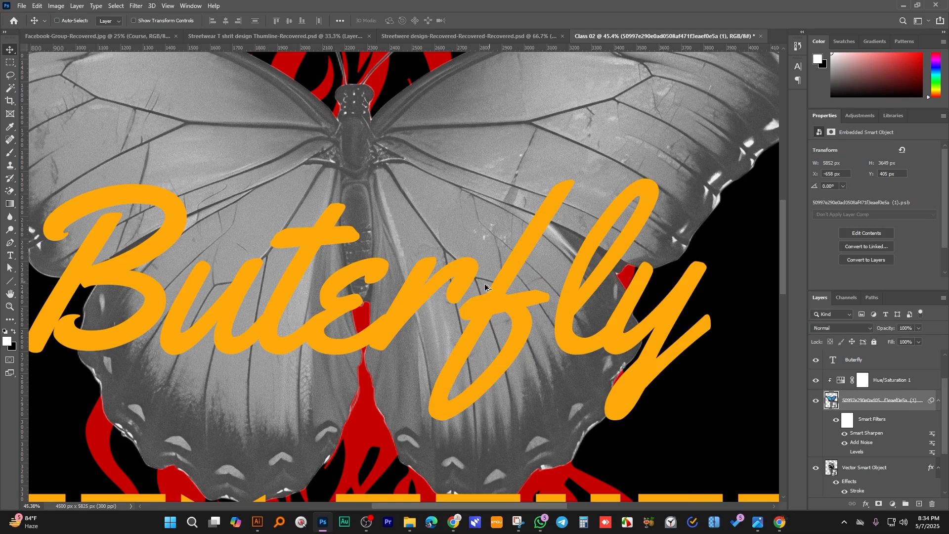
alt+scroll(483, 282, down, 6)
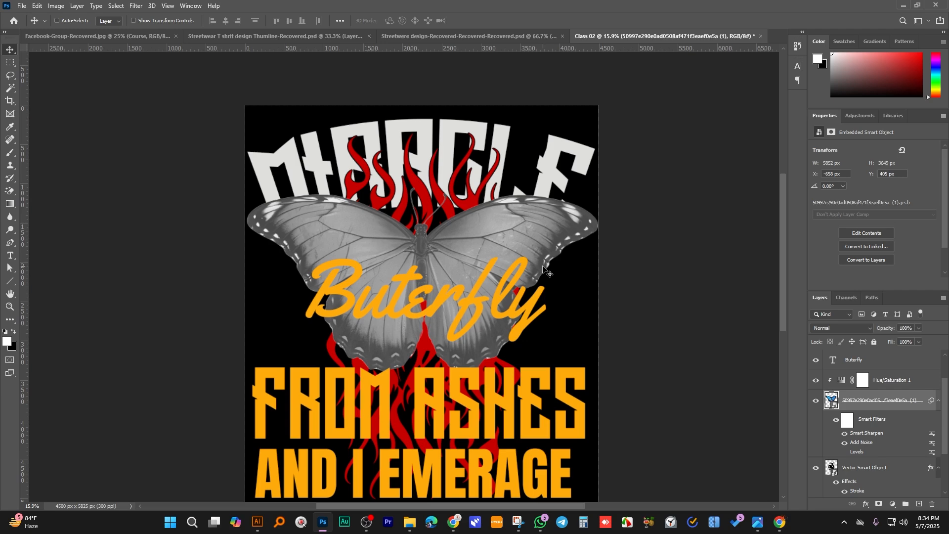
scroll(516, 262, down, 1)
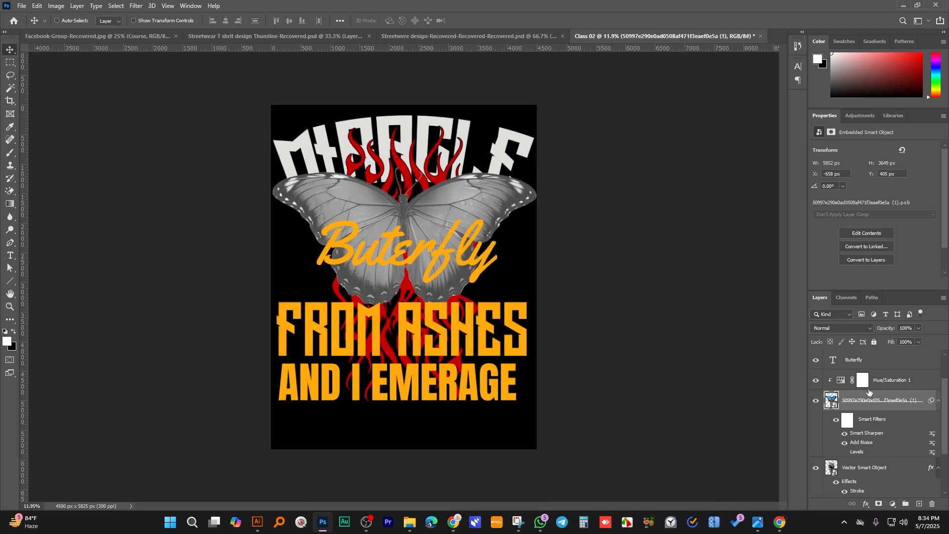
scroll(860, 371, up, 1)
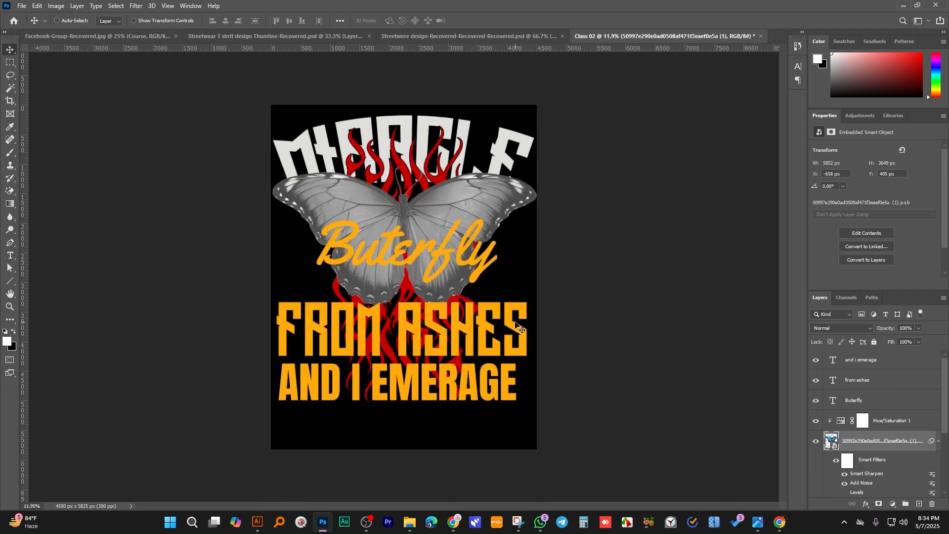
- Recolour the Buterfly script text to near-white #fafeff
ctrl+click(447, 267)
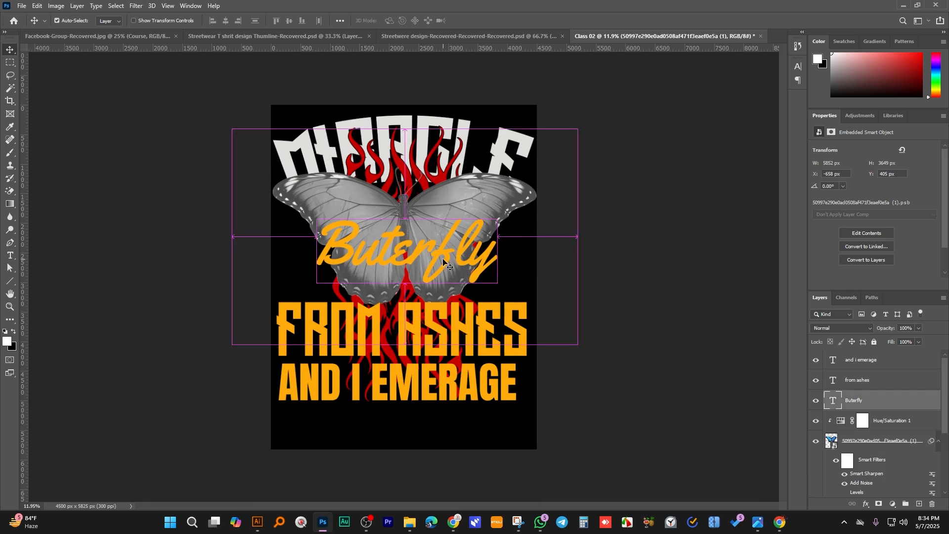
click(9, 255)
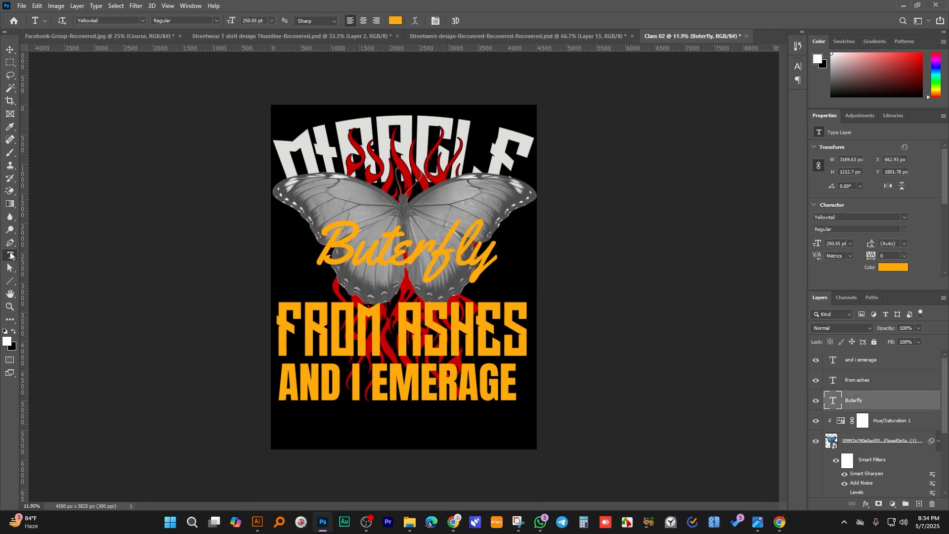
click(408, 254)
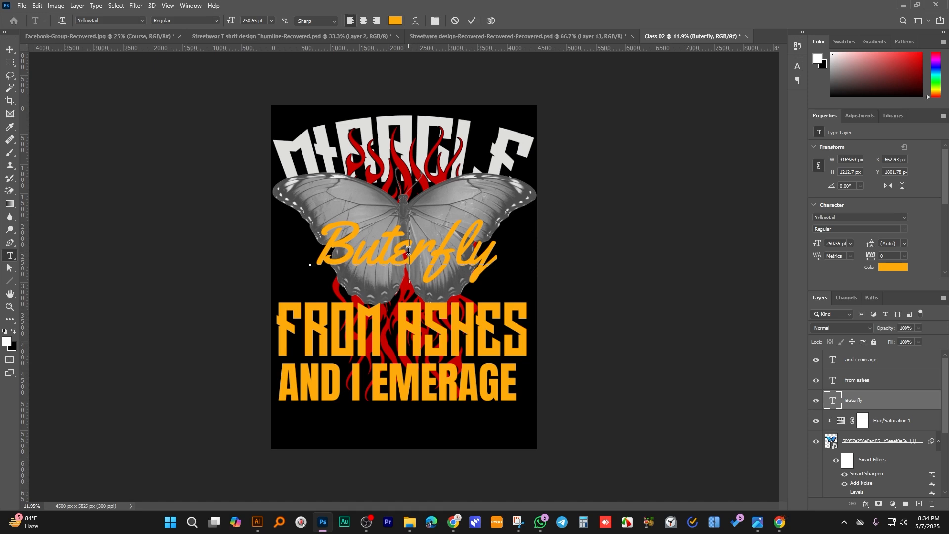
key(ctrl+a)
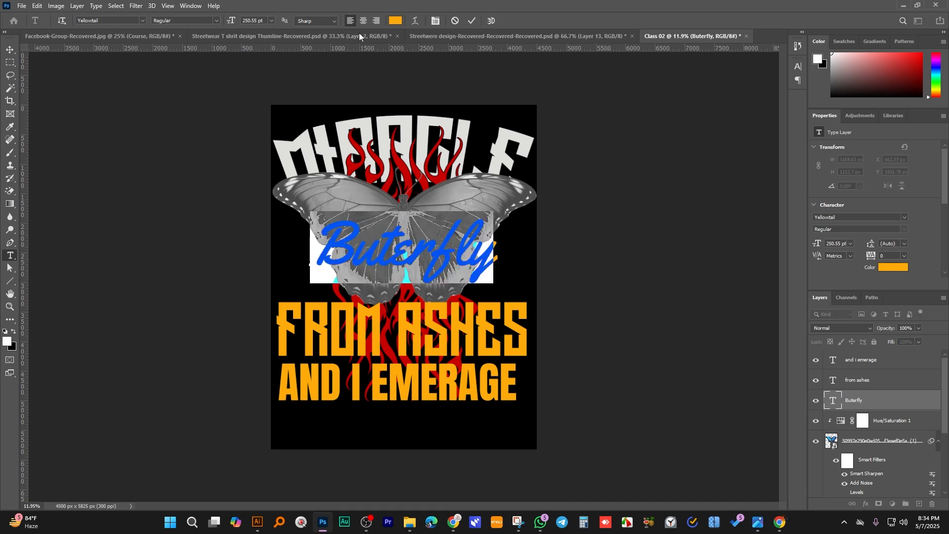
click(395, 20)
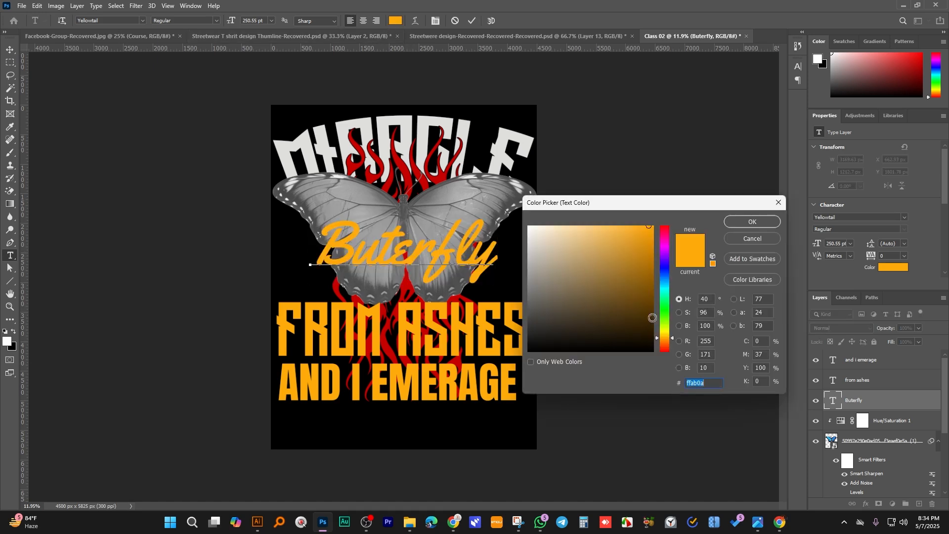
drag(665, 322, 665, 284)
click(624, 231)
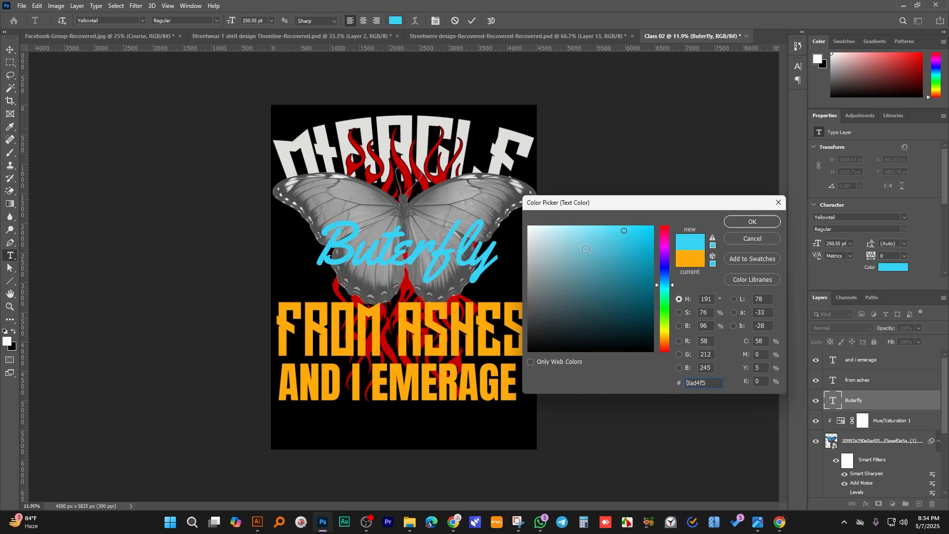
click(530, 227)
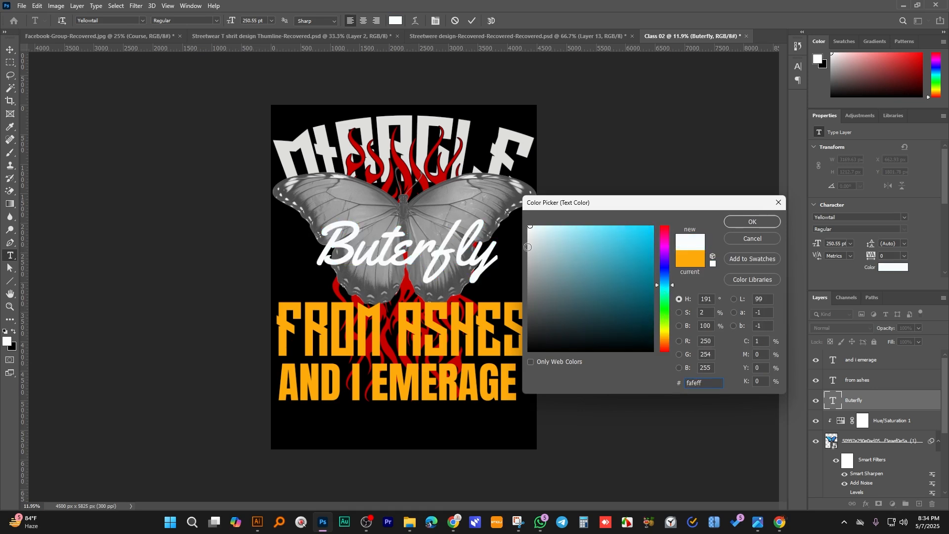
click(755, 222)
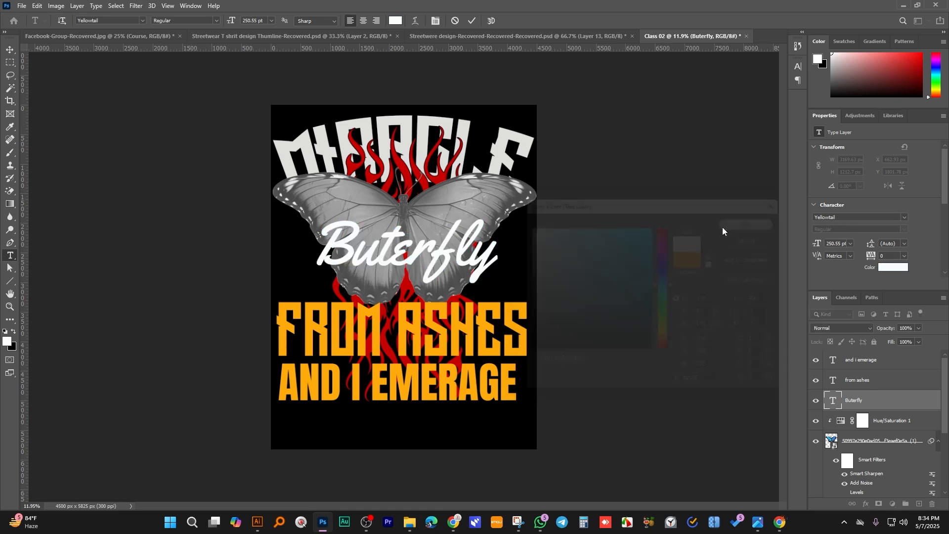
- Change the font of the Buterfly script text to Across the Road
click(105, 21)
key(Down)
key(Up)
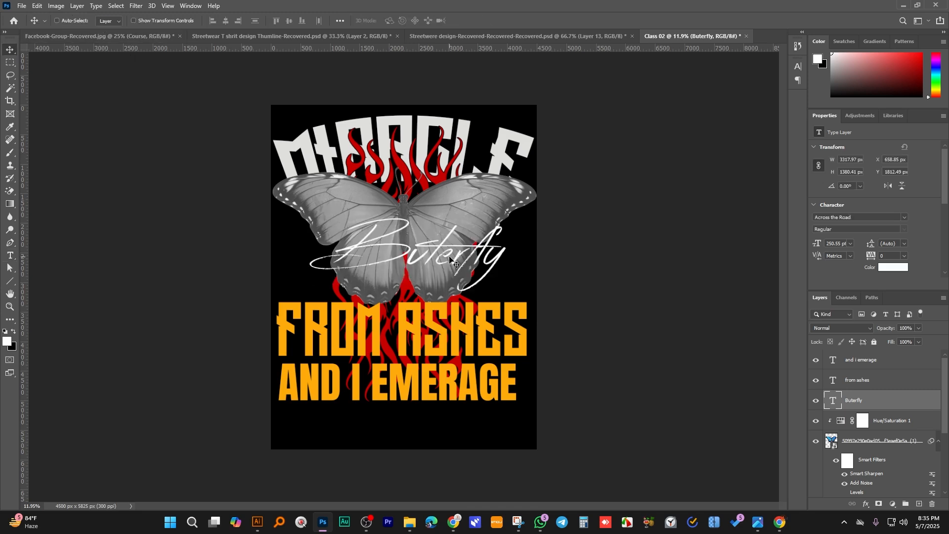
- Reposition the Buterfly text over the butterfly's lower wings and enlarge it to about 3870 px wide
mouse_move(448, 256)
mouse_down()
mouse_move(439, 253)
mouse_move(439, 267)
mouse_up()
key(ctrl+t)
drag(502, 267, 478, 254)
key(Return)
scroll(448, 303, up, 5)
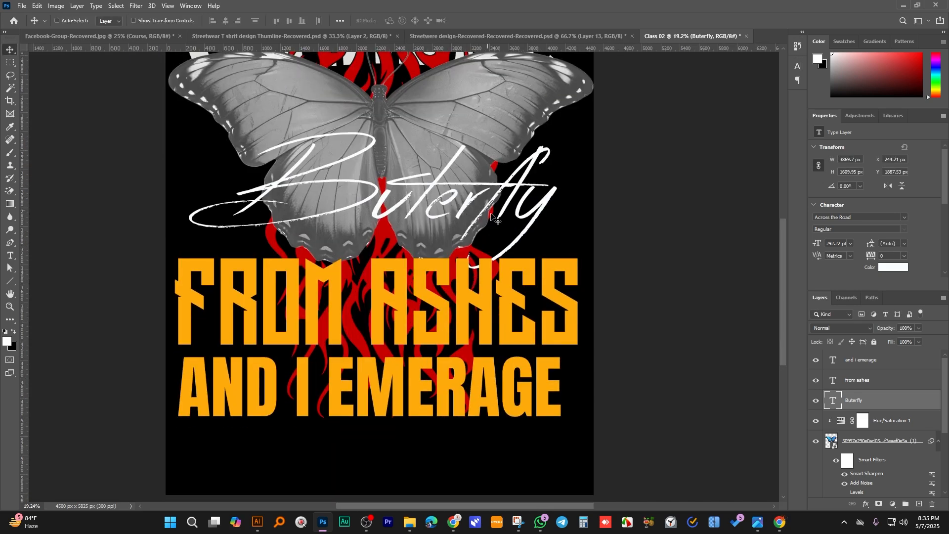
- Shift the FROM ASHES text slightly down and move AND I EMERAGE down below the flame tips, near the artboard's lower edge
ctrl+click(468, 325)
drag(452, 315, 451, 325)
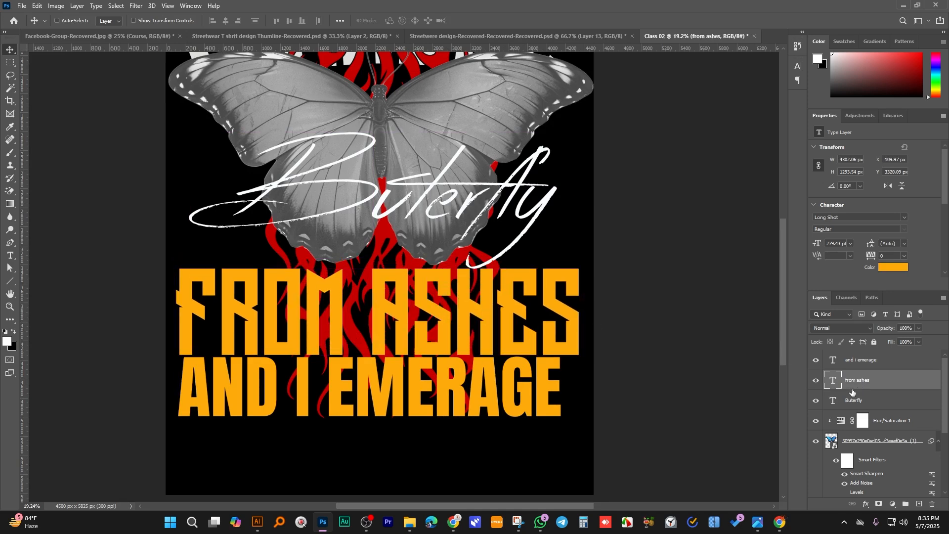
scroll(612, 345, down, 2)
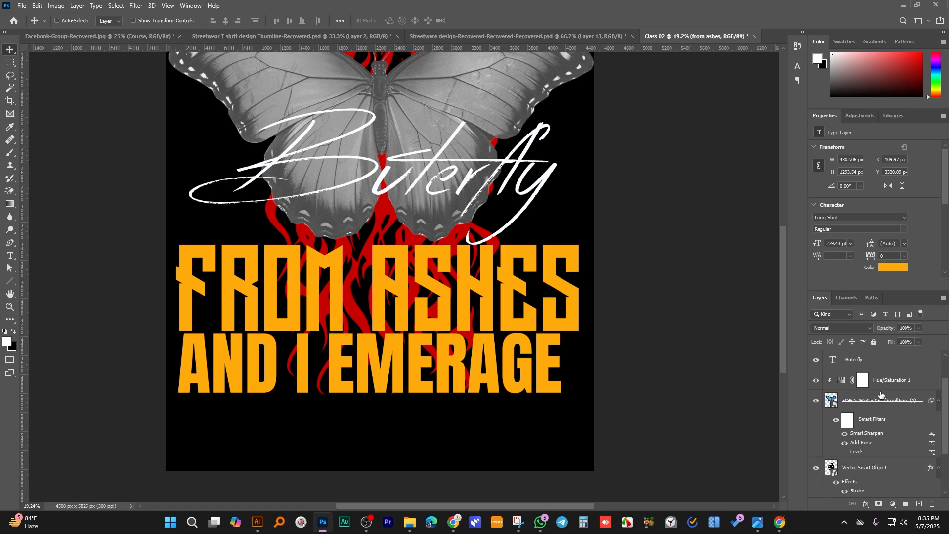
drag(464, 381, 473, 443)
- Reorder the from ashes text layer to sit below the flames' Vector Smart Object and above the Miracle layer
click(869, 385)
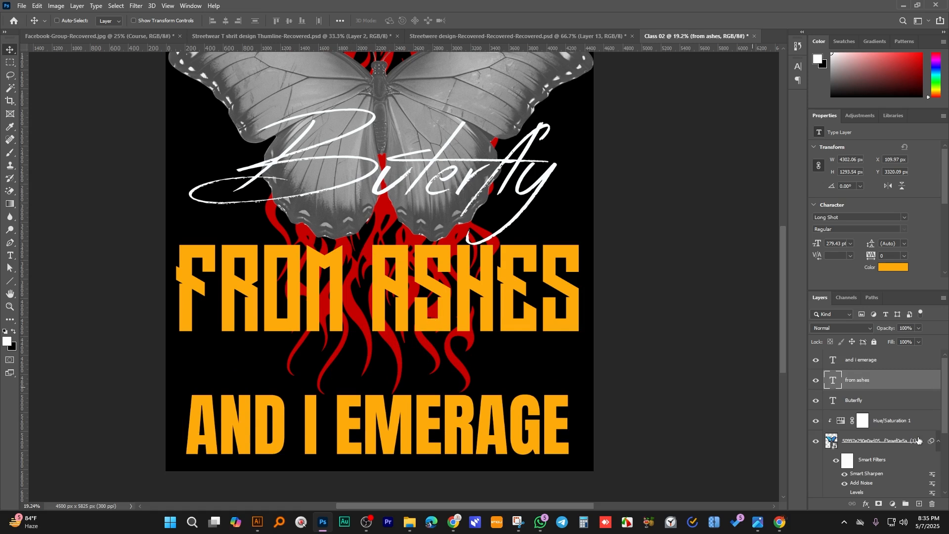
drag(850, 386, 857, 411)
key(ctrl+shift+bracketright)
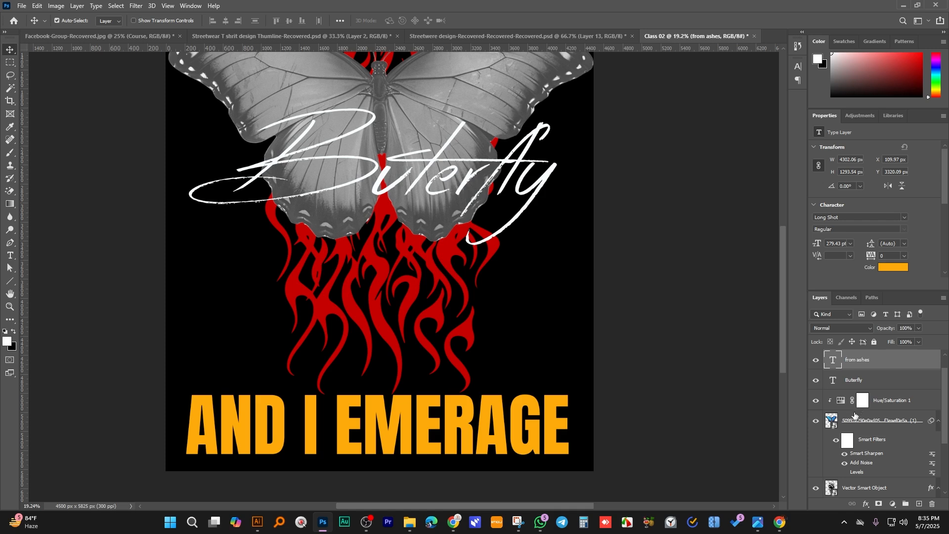
drag(856, 488, 846, 455)
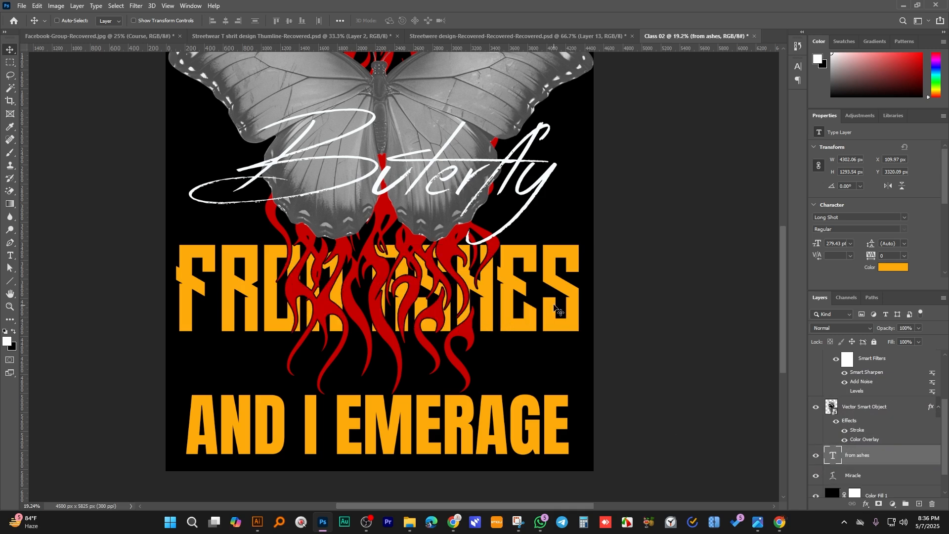
- Lower the FROM ASHES text slightly and scale it up to about 4375 px wide
drag(559, 311, 559, 318)
key(ctrl+t)
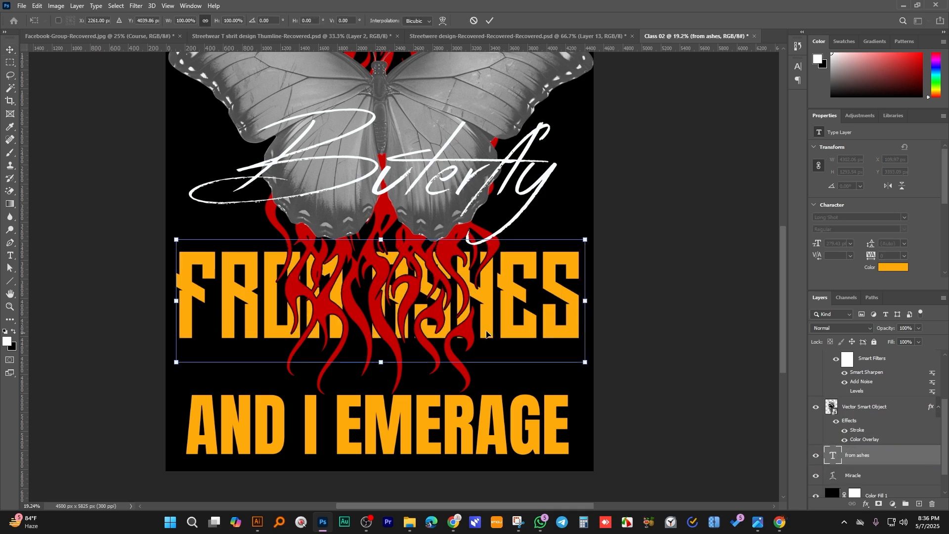
drag(176, 305, 170, 301)
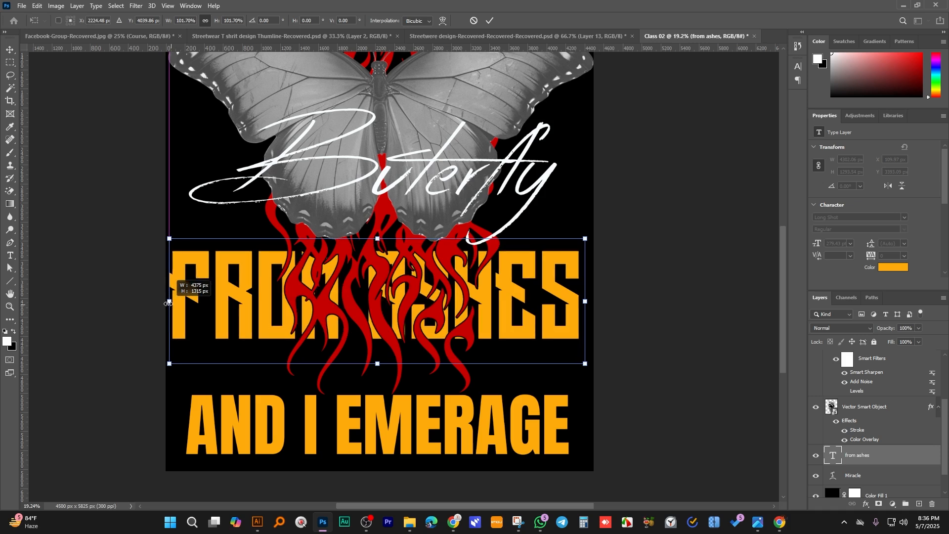
key(Return)
- Nudge the FROM ASHES text up and right to about X 83 px, Y 3304 px, centring it beneath the butterfly
key(shift+Up)
key(shift+Up)
key(shift+Up)
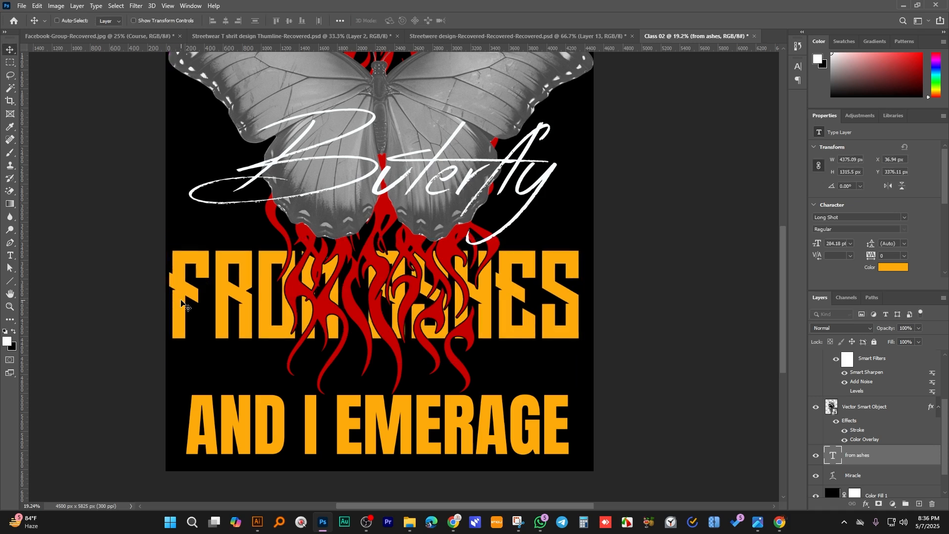
key(Up)
key(Up)
key(Up)
key(Up)
key(Up)
key(Up)
key(Up)
key(Up)
key(Up)
key(Up)
key(Up)
key(Up)
key(Up)
key(Up)
key(Up)
key(Up)
key(Up)
key(Up)
key(Right)
key(Right)
key(Right)
key(Right)
key(Right)
key(Right)
key(Right)
key(Right)
key(Right)
key(Right)
key(Right)
key(Right)
key(Right)
key(Right)
key(Right)
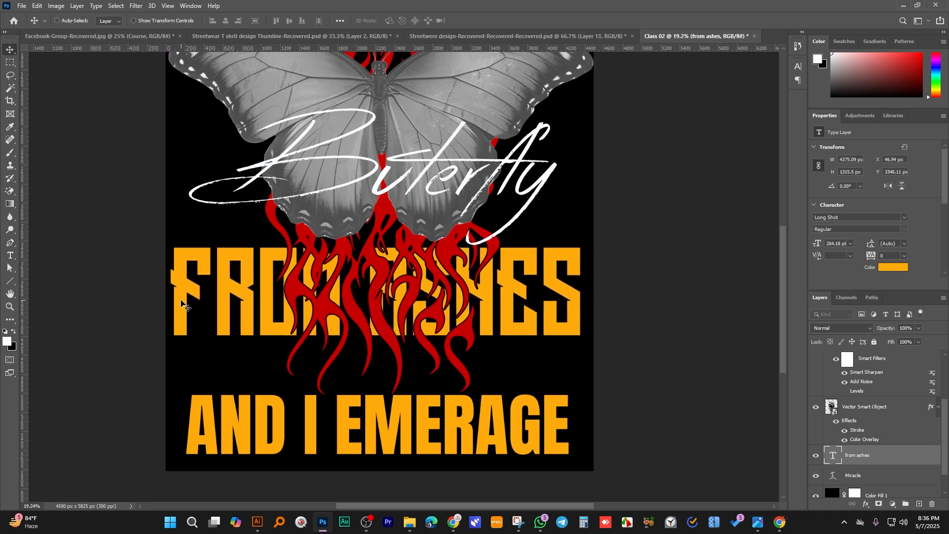
key(Up)
key(Up)
key(Up)
key(Up)
key(Up)
key(Up)
key(Up)
key(Up)
key(Up)
key(Up)
key(Up)
key(Up)
key(Up)
key(Up)
key(Up)
key(Up)
key(Up)
key(Up)
key(Up)
key(Up)
key(Up)
key(Up)
key(Up)
key(Up)
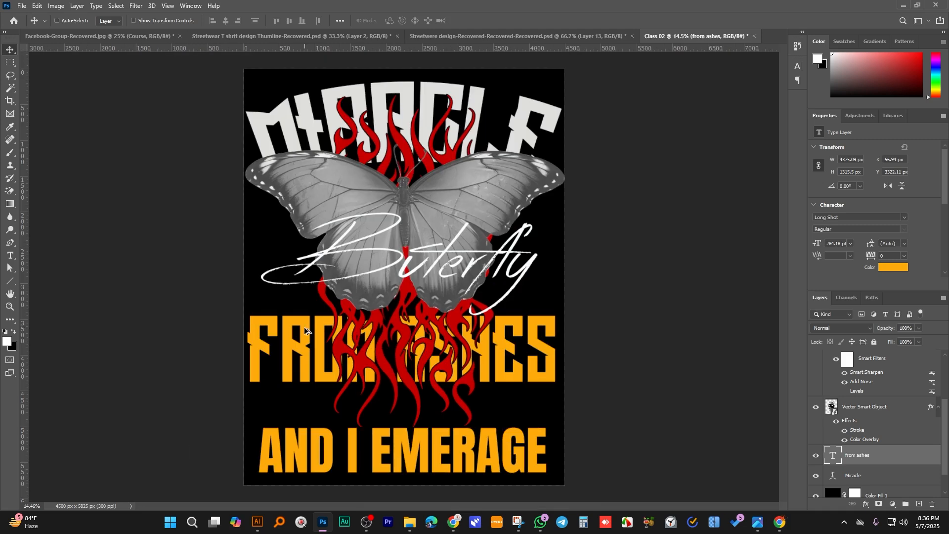
scroll(448, 337, down, 1)
key(Right)
key(Right)
key(Right)
key(Right)
key(Right)
key(Right)
key(Right)
key(Right)
key(Right)
key(Right)
key(Right)
key(Right)
key(Right)
key(Right)
key(Right)
key(Right)
key(Right)
key(Right)
key(Right)
key(Right)
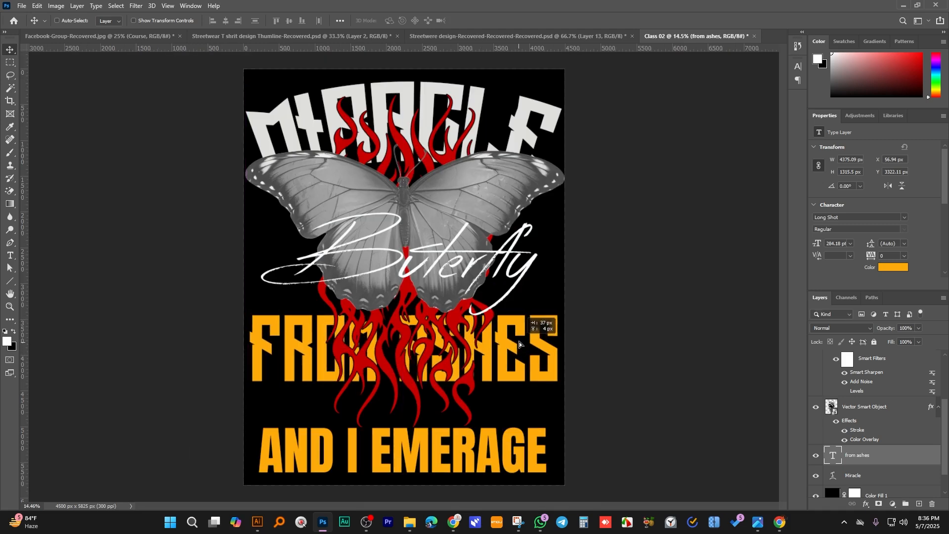
key(Up)
key(Up)
key(Up)
key(Up)
key(Up)
key(Up)
key(Up)
key(Up)
key(Up)
key(Up)
key(Up)
key(Left)
key(Left)
key(Left)
key(Left)
key(Left)
key(Left)
key(Left)
key(Up)
key(Up)
key(Up)
key(Up)
key(Up)
key(Up)
key(Up)
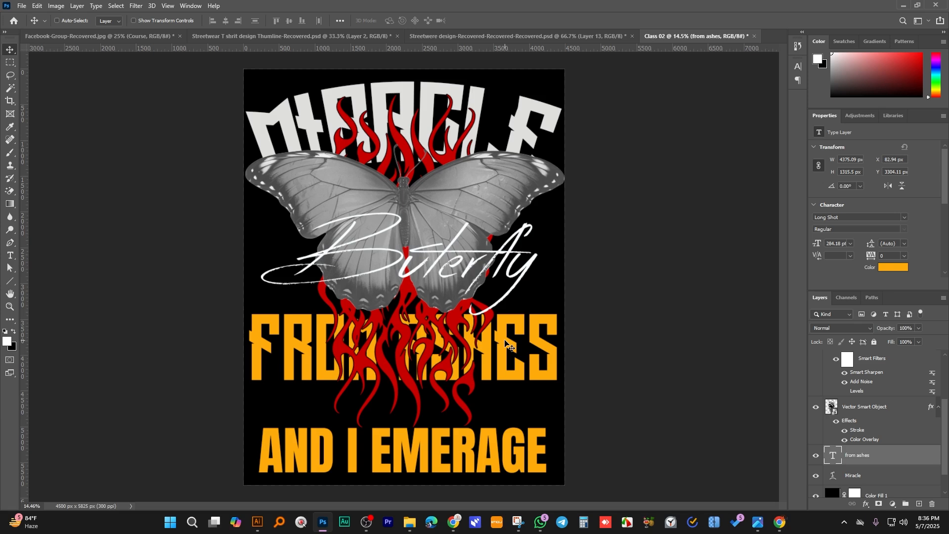
- Recolour the FROM ASHES text to white #ffffff
click(903, 270)
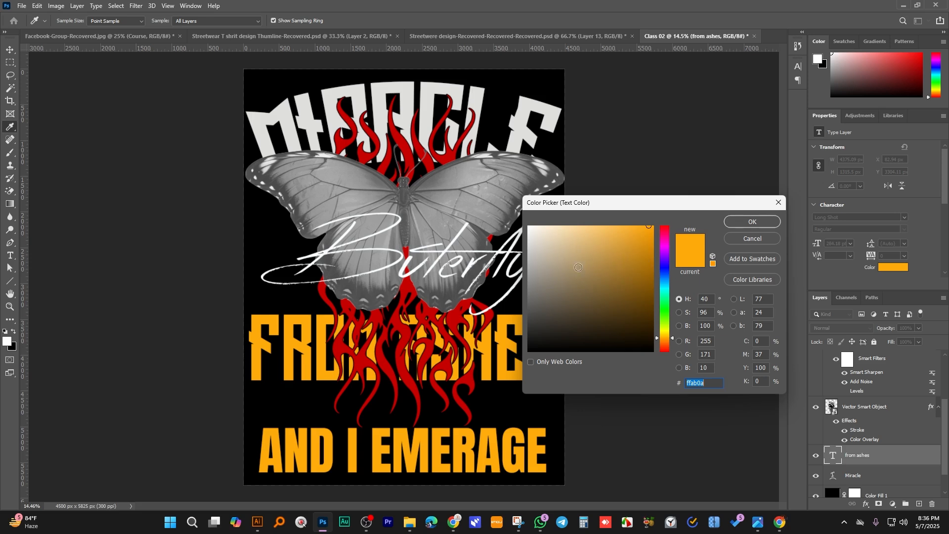
drag(542, 244, 524, 224)
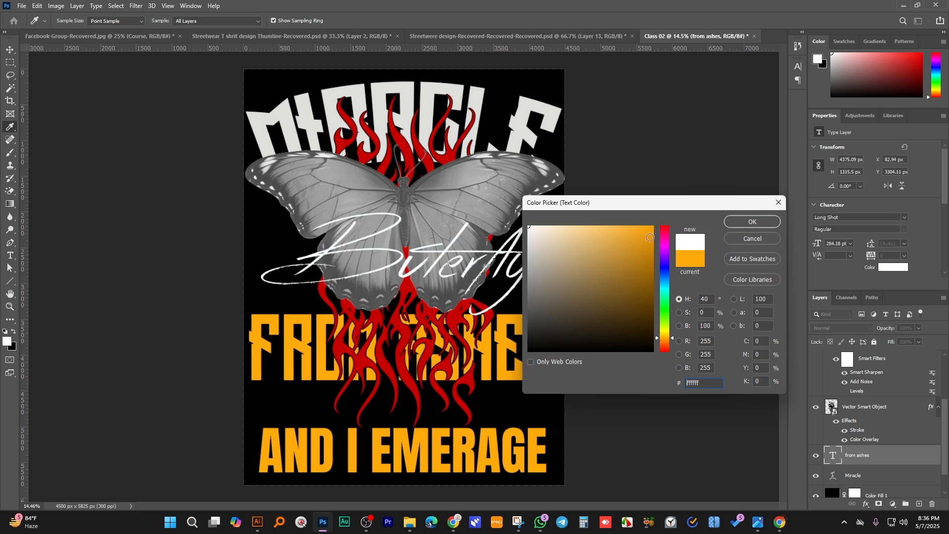
click(752, 221)
key(v)
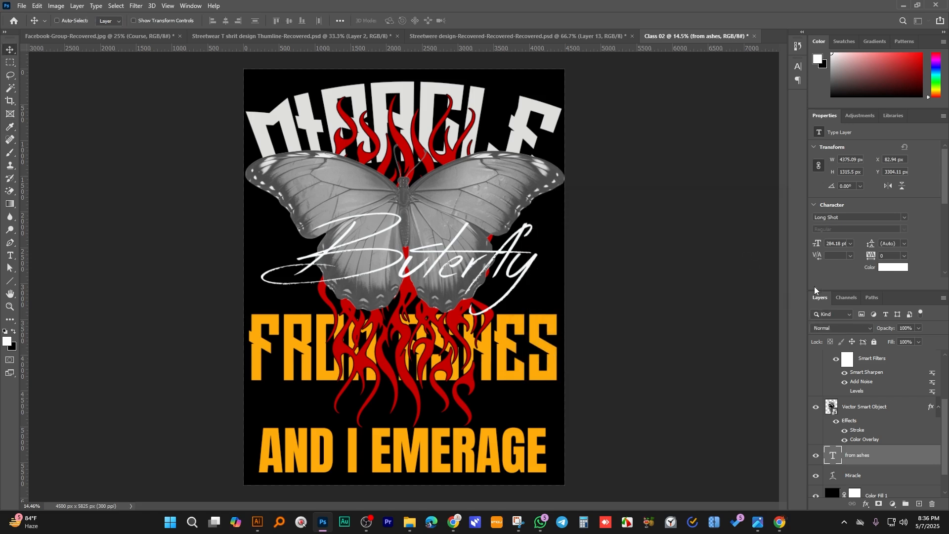
- Turn FROM ASHES into outlined text with Fill 0% and a white 15 px Stroke positioned Outside
click(918, 342)
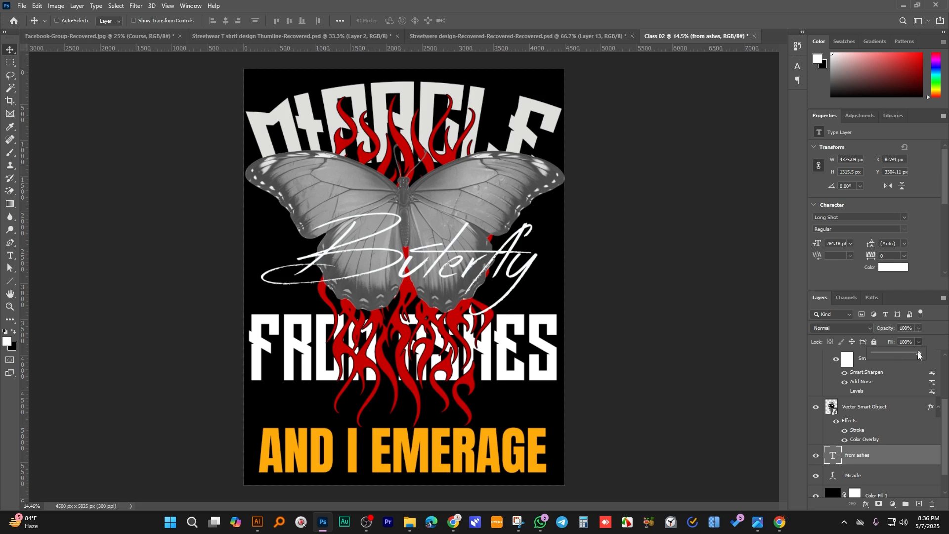
drag(919, 354, 861, 360)
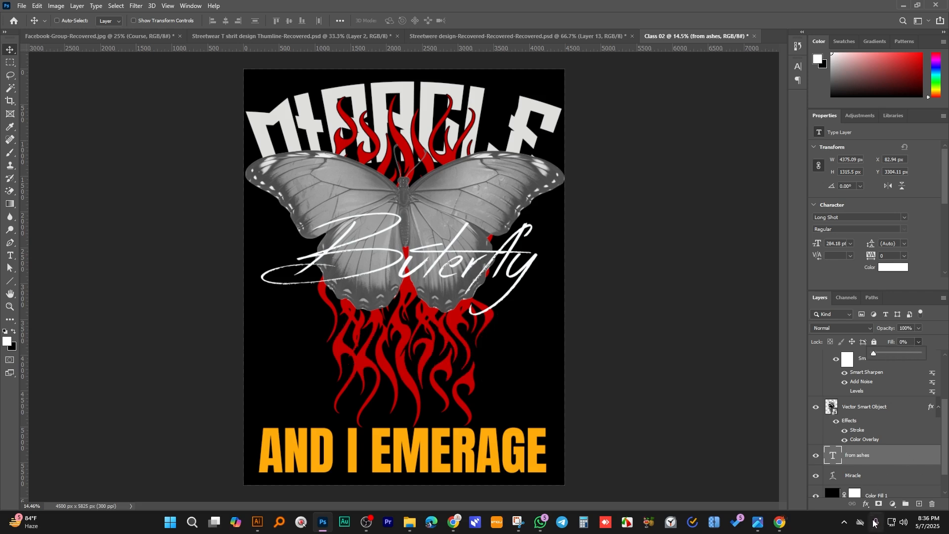
click(866, 505)
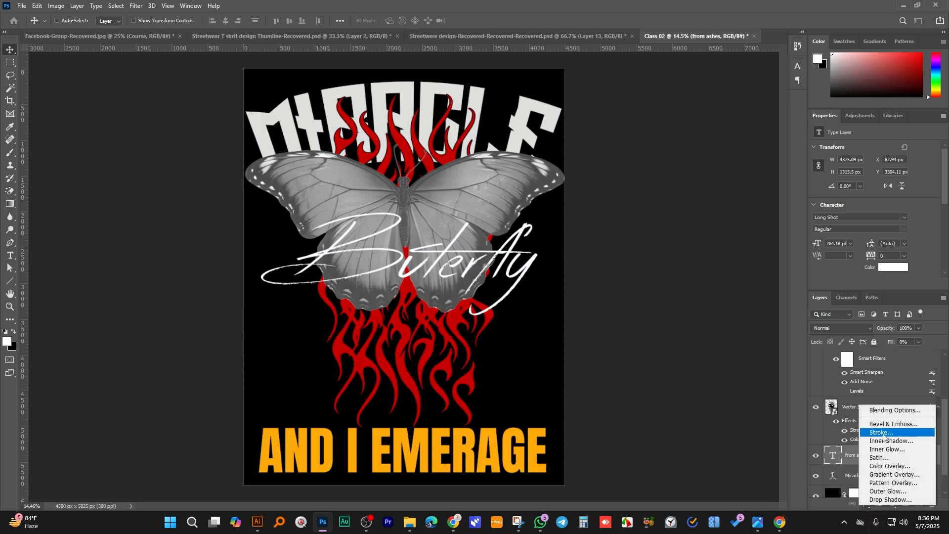
click(881, 442)
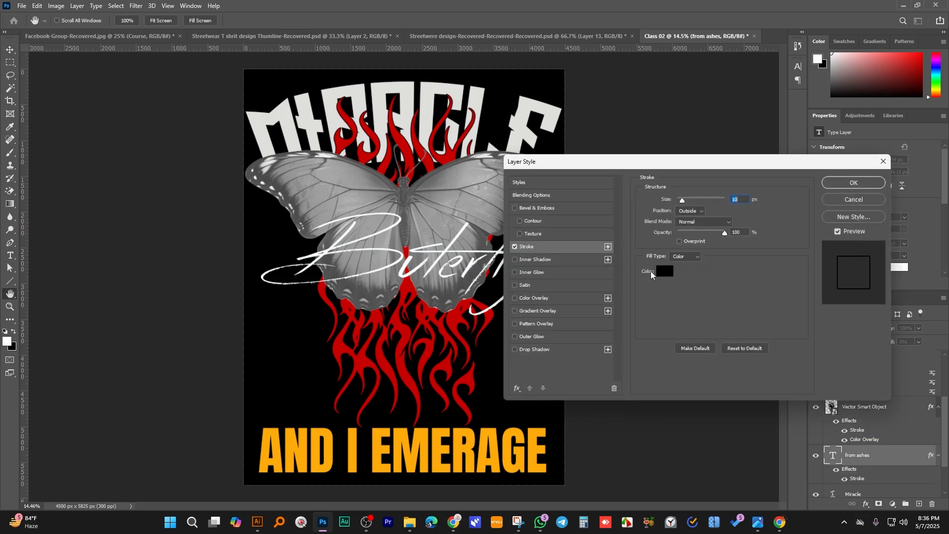
click(665, 272)
text(ffffff)
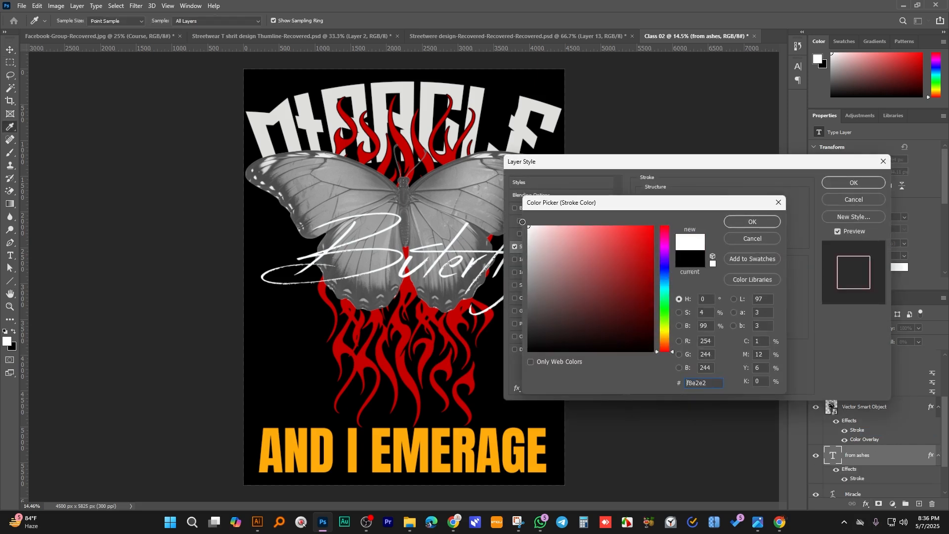
click(750, 222)
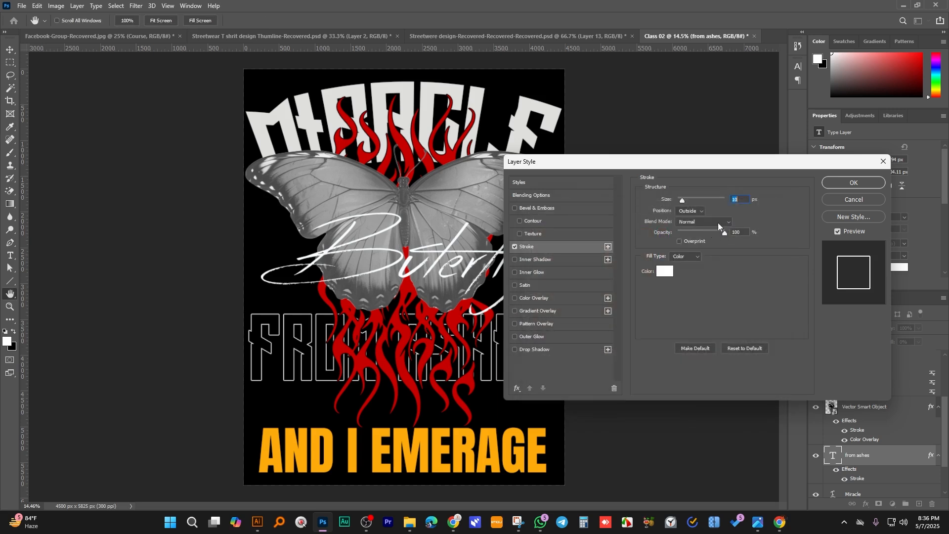
key(Up)
key(Up)
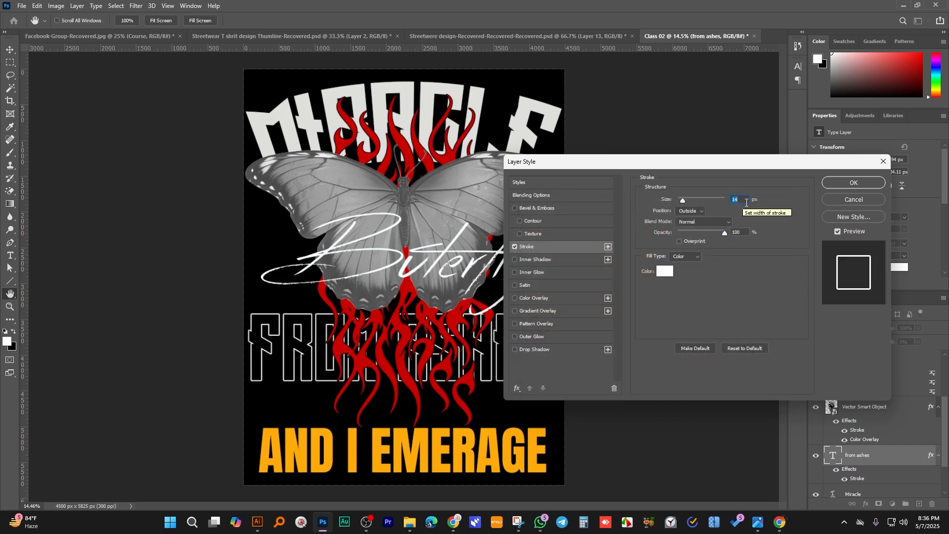
key(Up)
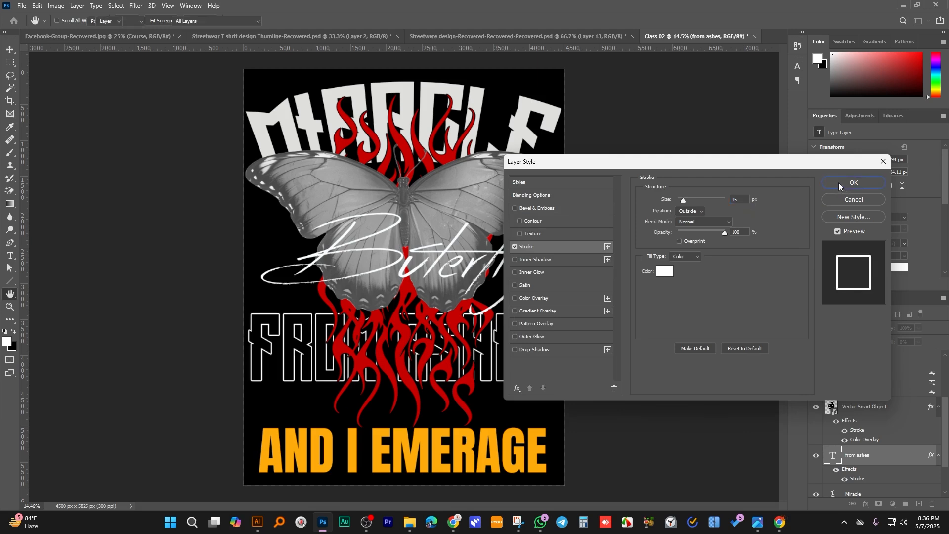
click(838, 182)
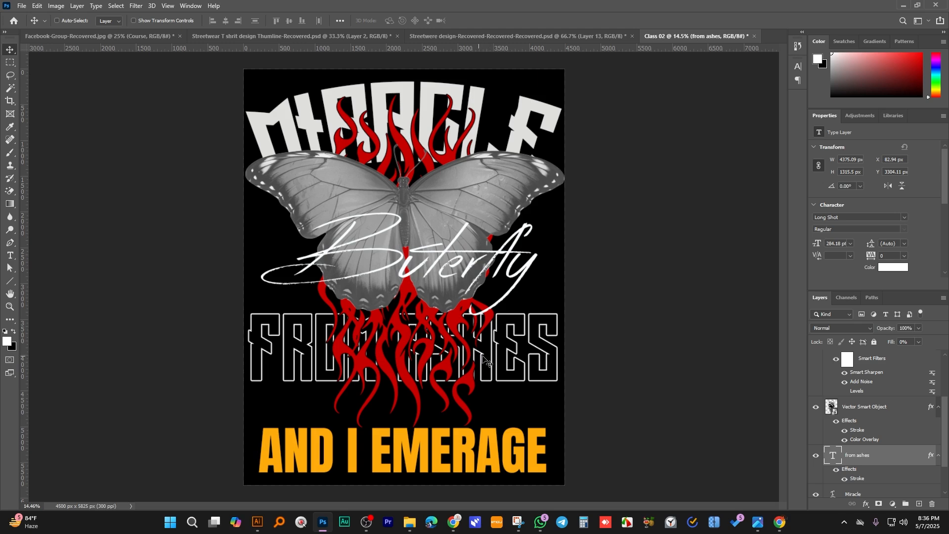
- Move the AND I EMERAGE text up directly beneath FROM ASHES and place its layer just below the flames' Vector Smart Object
scroll(492, 355, up, 1)
scroll(493, 355, down, 2)
ctrl+click(429, 426)
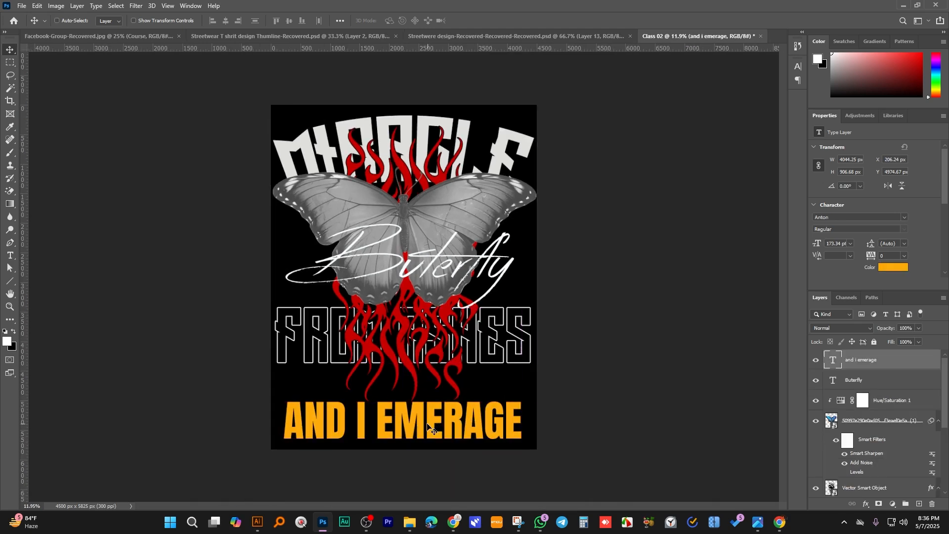
drag(434, 428, 428, 396)
drag(861, 363, 859, 436)
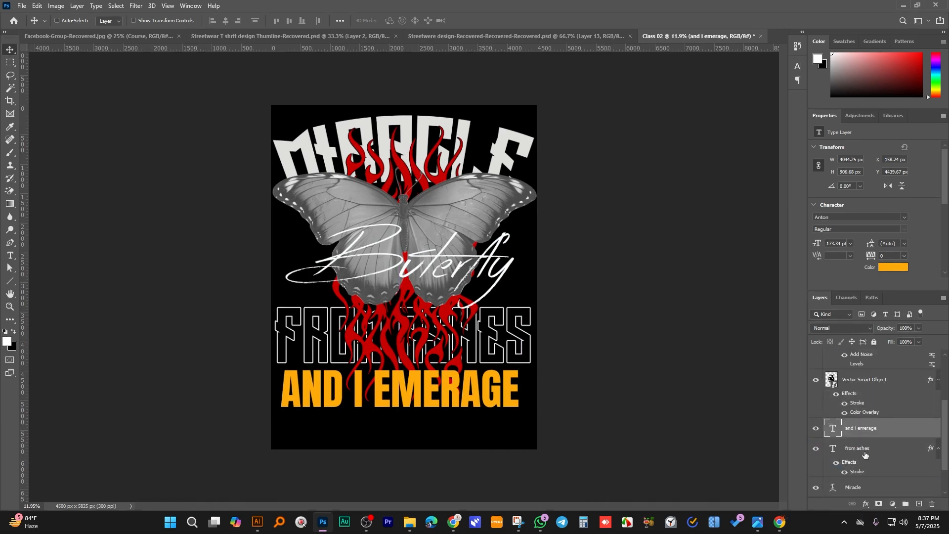
- Recolour the AND I EMERAGE text to the flames' red #c60000
double_click(837, 431)
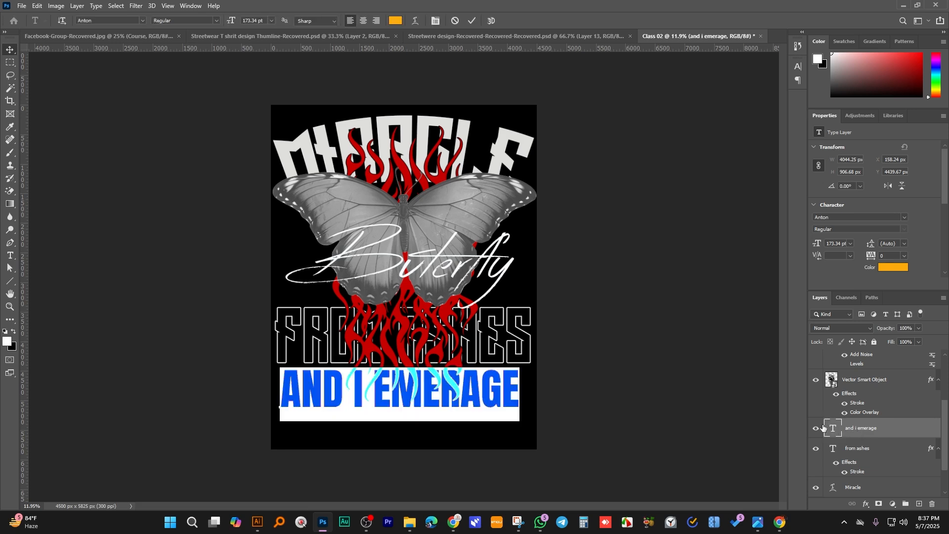
click(395, 21)
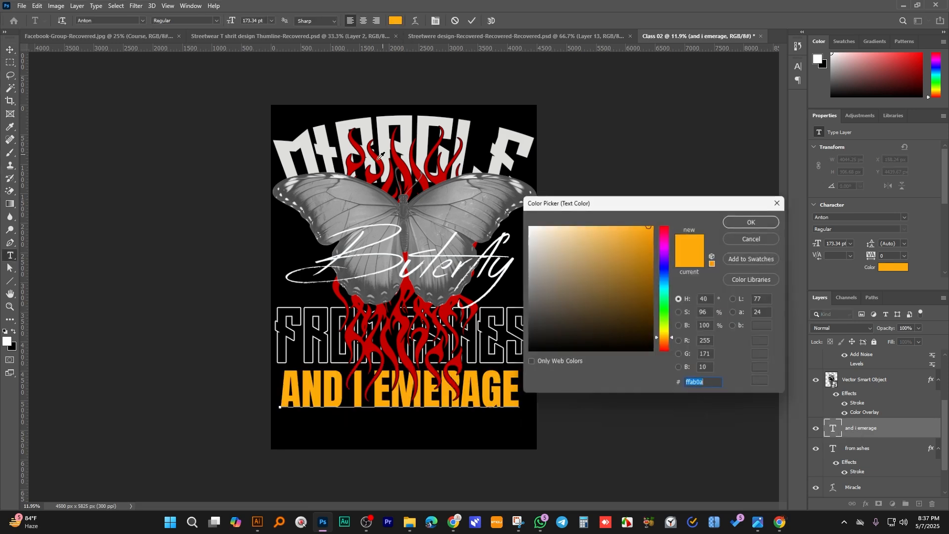
click(529, 227)
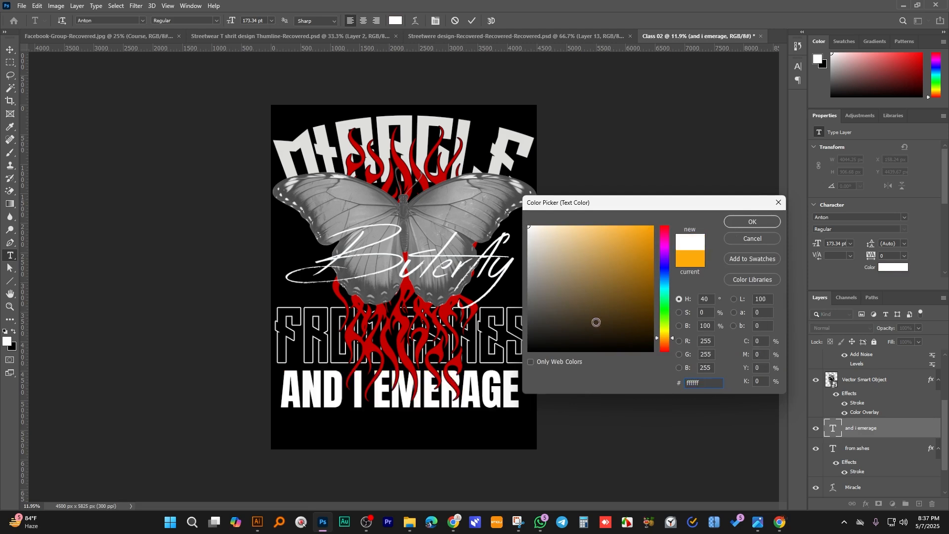
click(413, 343)
click(406, 341)
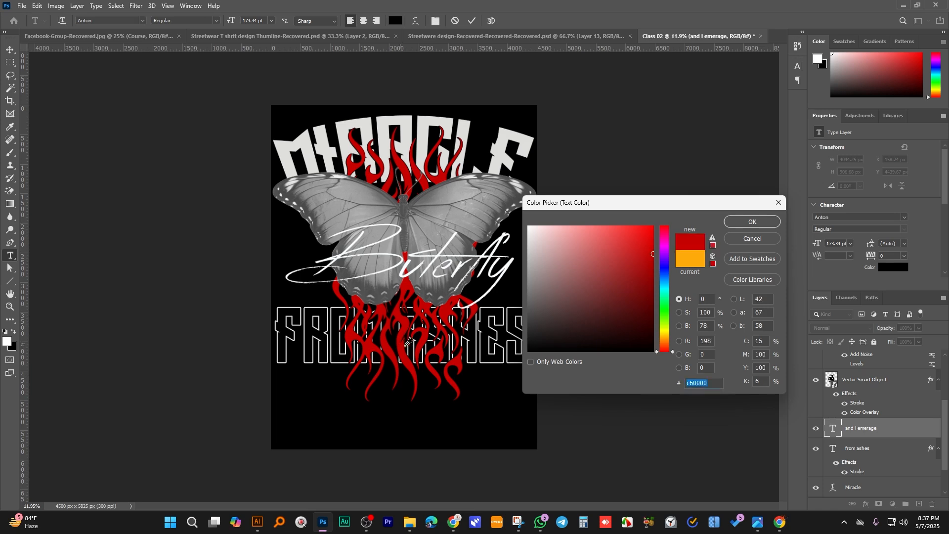
click(750, 224)
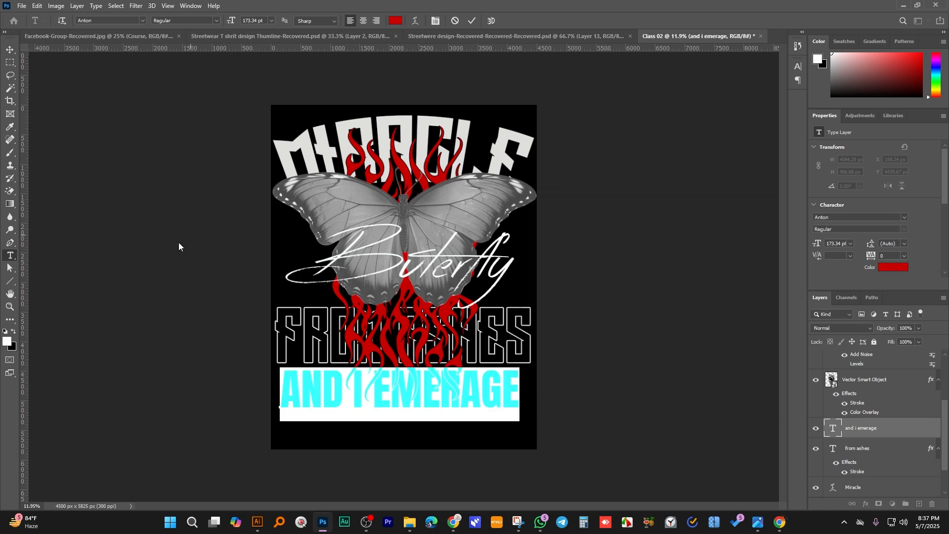
click(8, 53)
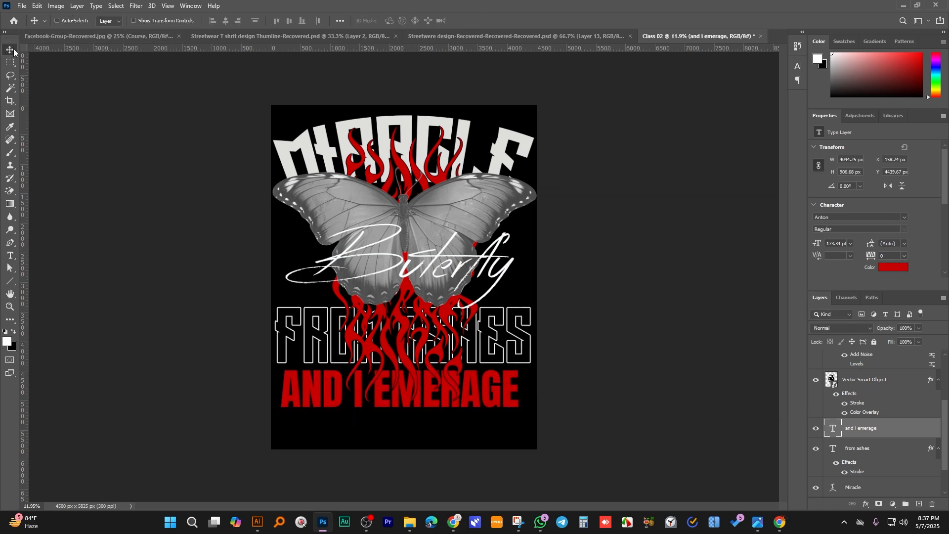
- Enlarge the AND I EMERAGE text to about 4293 px wide, roughly matching the width of FROM ASHES
key(ctrl+t)
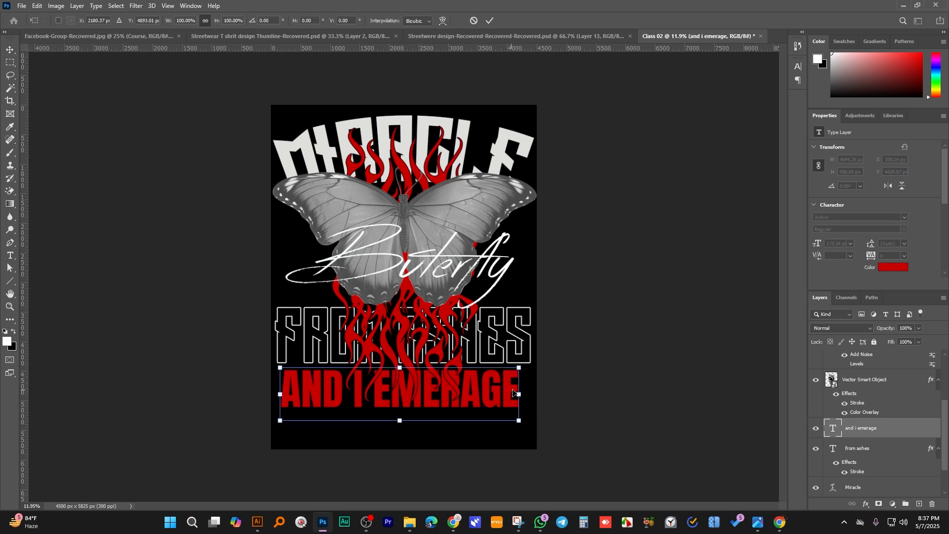
drag(519, 396, 530, 395)
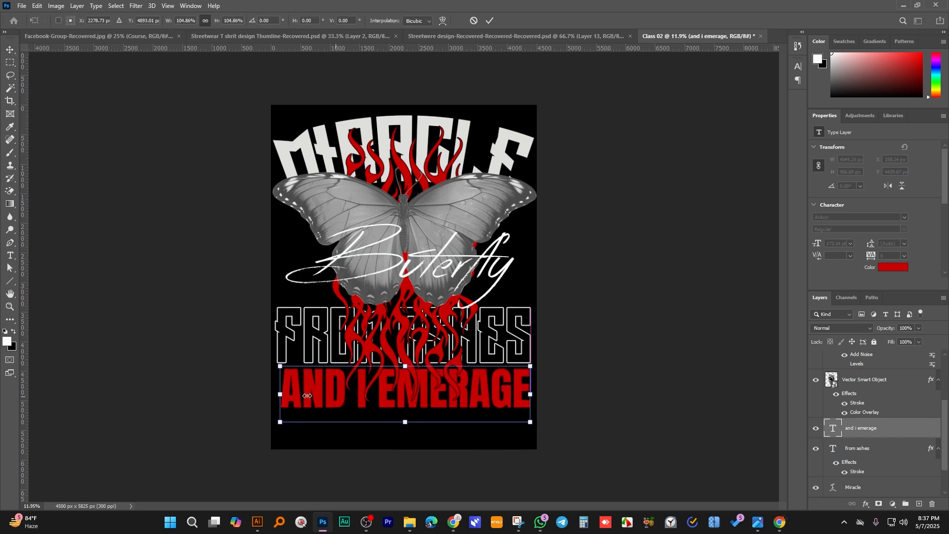
drag(280, 394, 274, 401)
key(Return)
scroll(454, 247, down, 1)
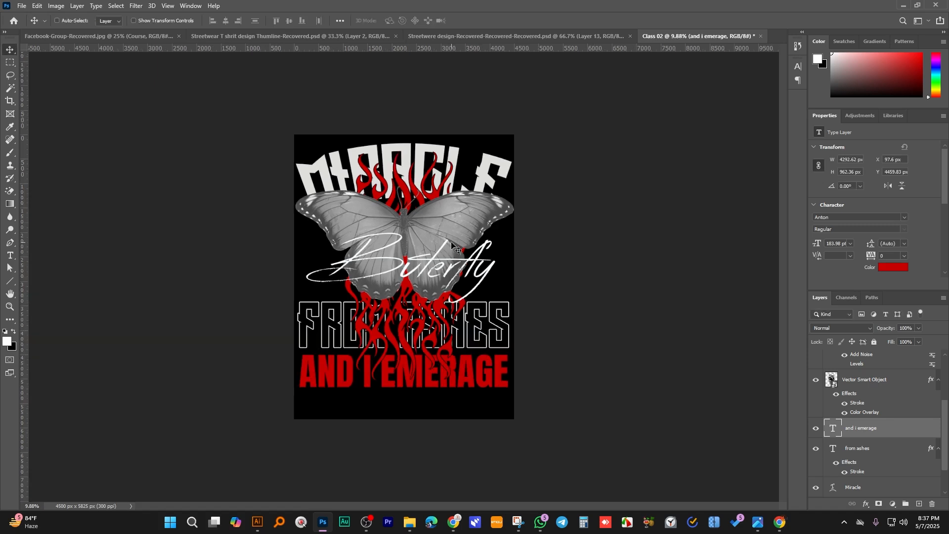
scroll(452, 244, up, 2)
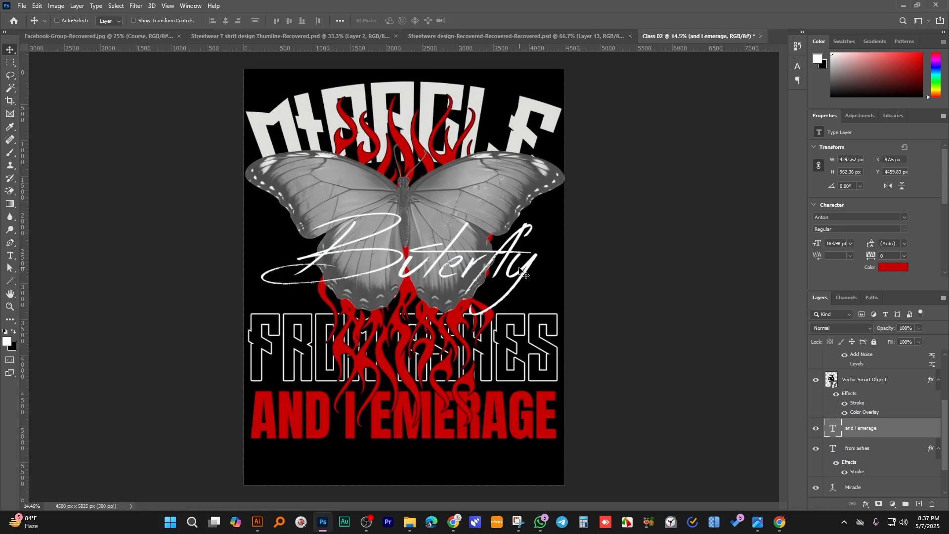
- Scale the flames' Vector Smart Object down proportionally to about 125%, raising their lower tips
ctrl+click(417, 348)
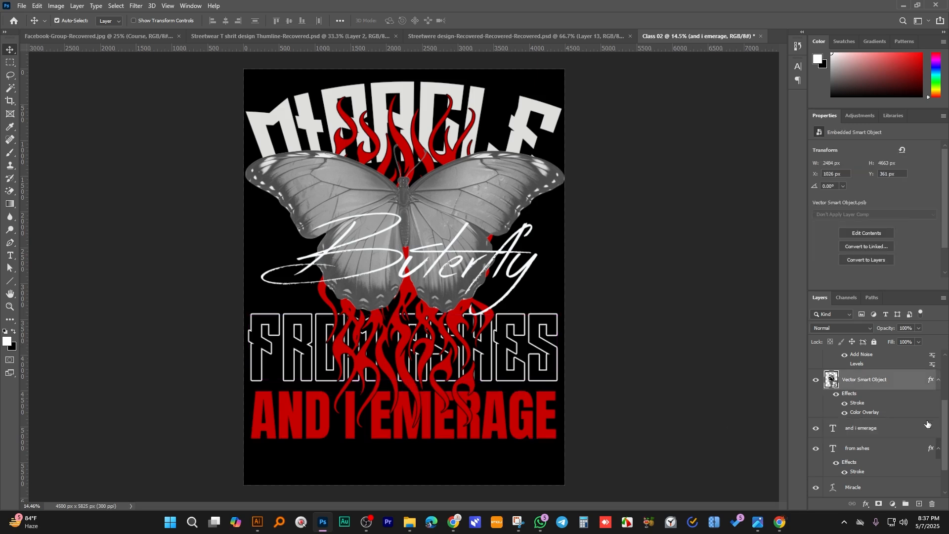
key(ctrl+t)
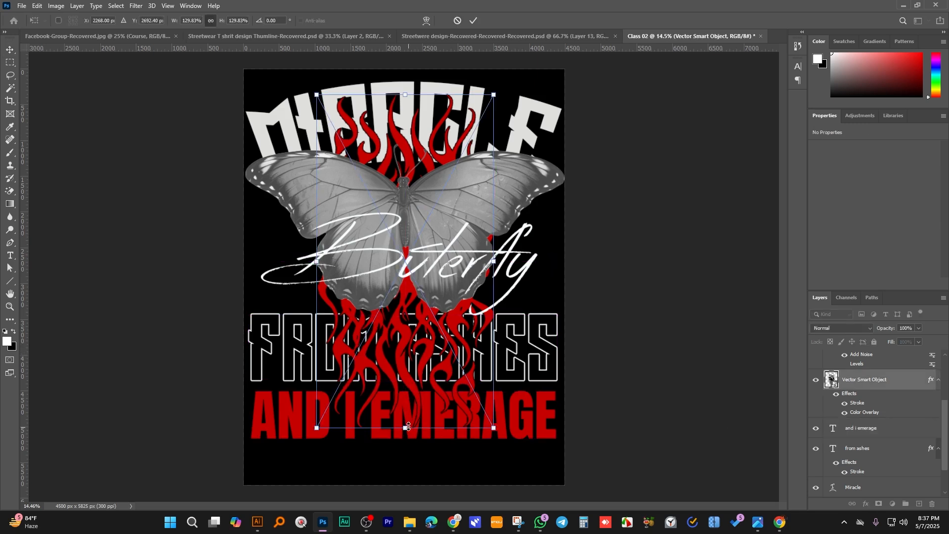
drag(408, 426, 407, 418)
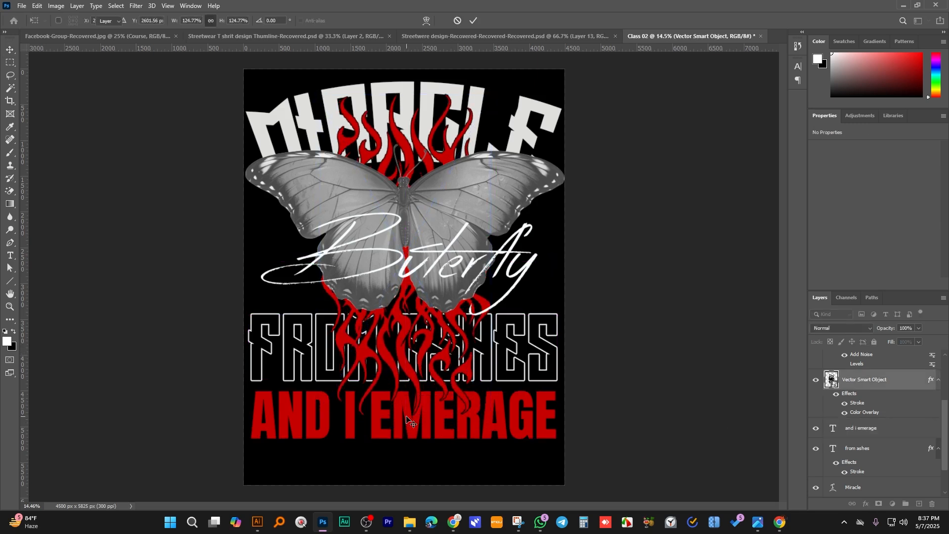
key(Return)
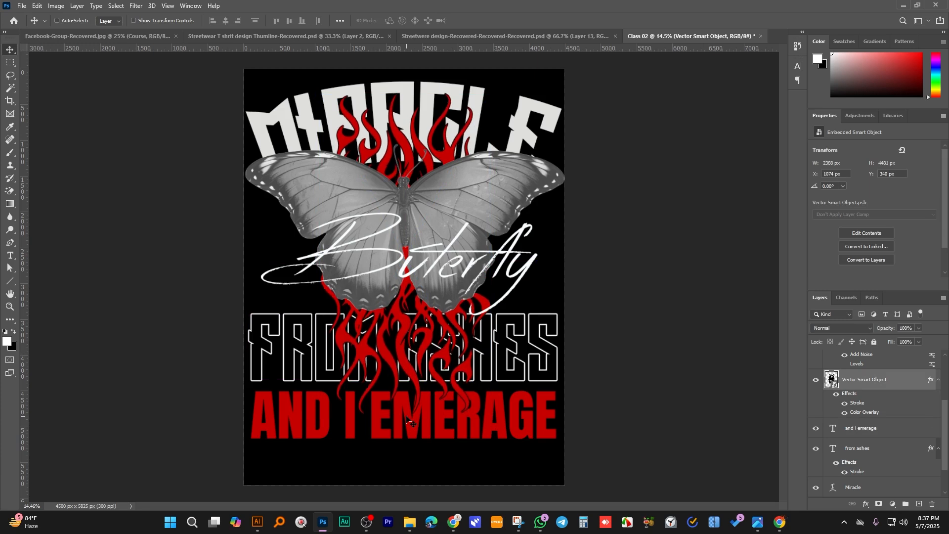
- Nudge the flames up and slightly right to X 1086 px, Y 298 px
key(Up)
key(Up)
key(Up)
key(Up)
key(Right)
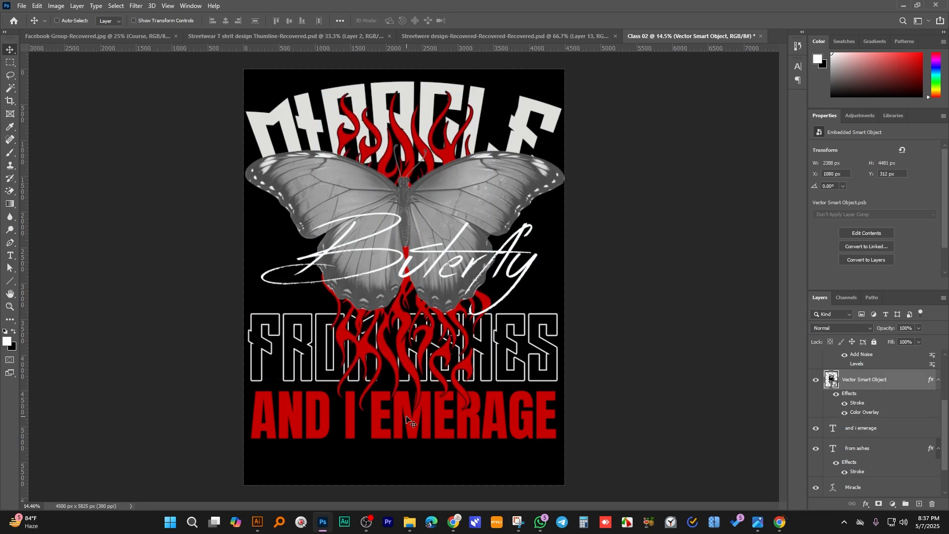
key(Up)
key(Up)
key(Right)
scroll(453, 429, down, 1)
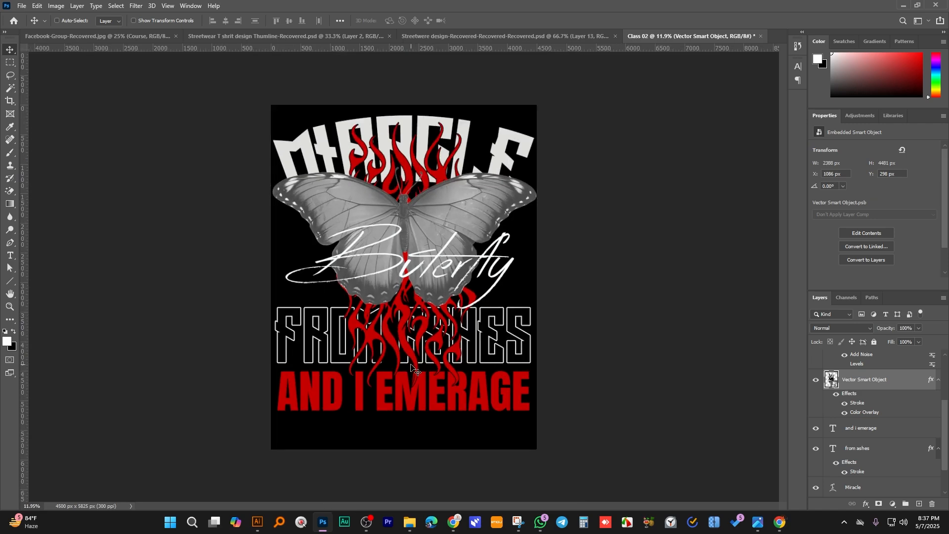
scroll(486, 377, up, 1)
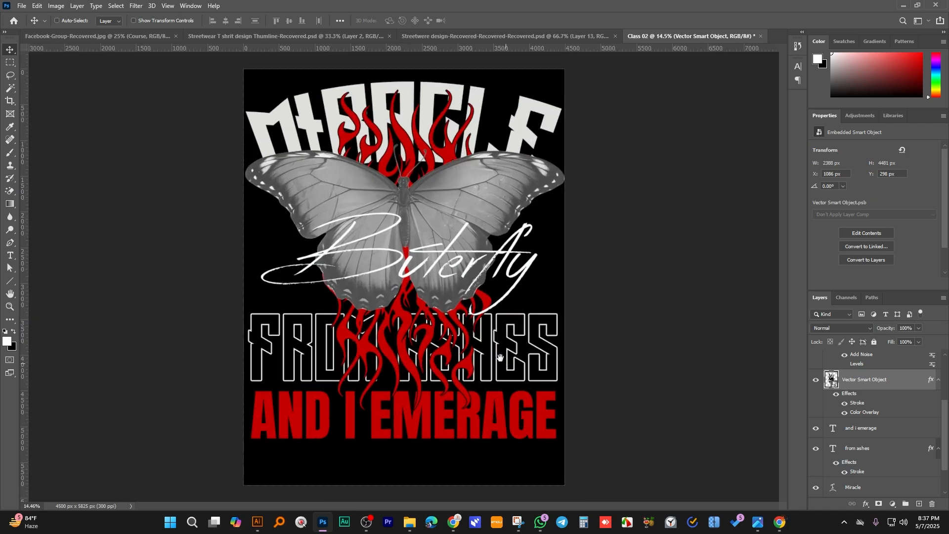
- Extend the canvas with the Crop tool to 4500 × 6048 px, adding space beneath AND I EMERAGE
scroll(500, 355, down, 2)
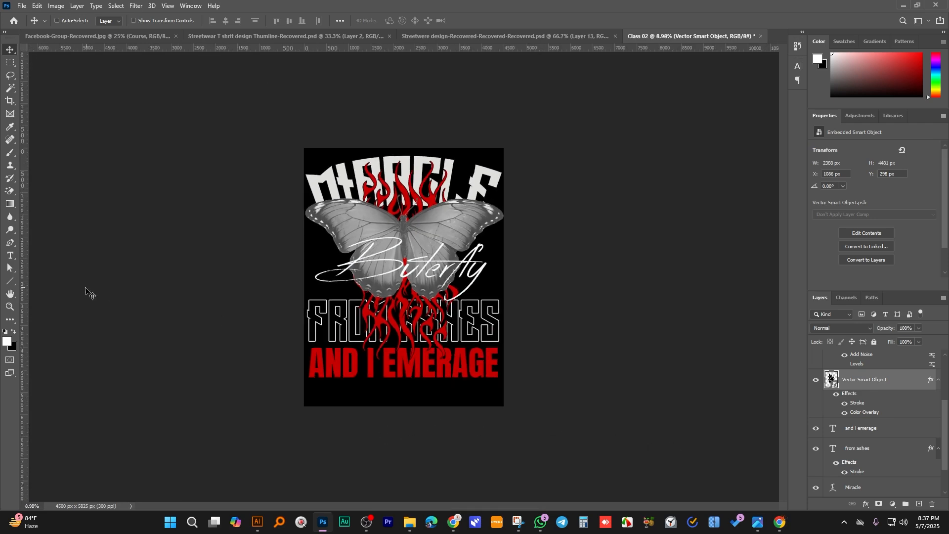
click(10, 101)
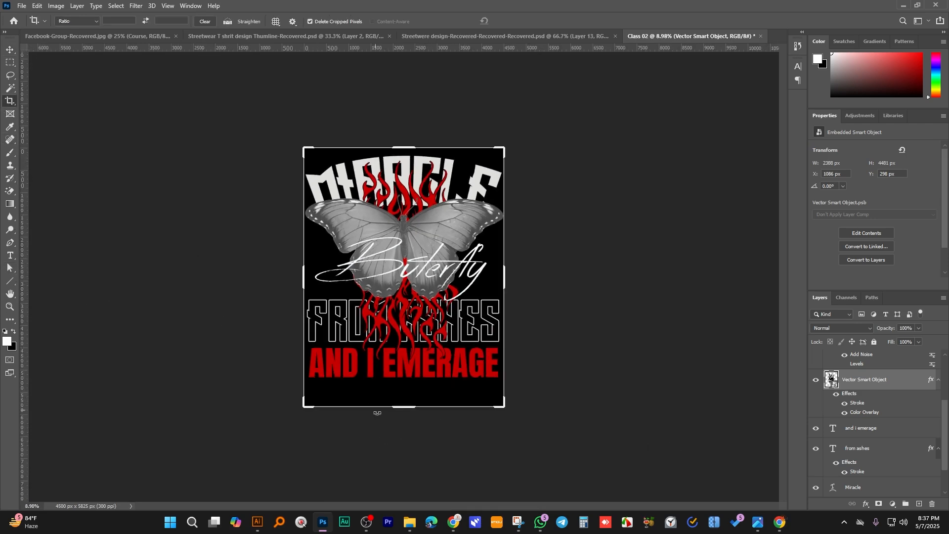
drag(404, 411, 405, 413)
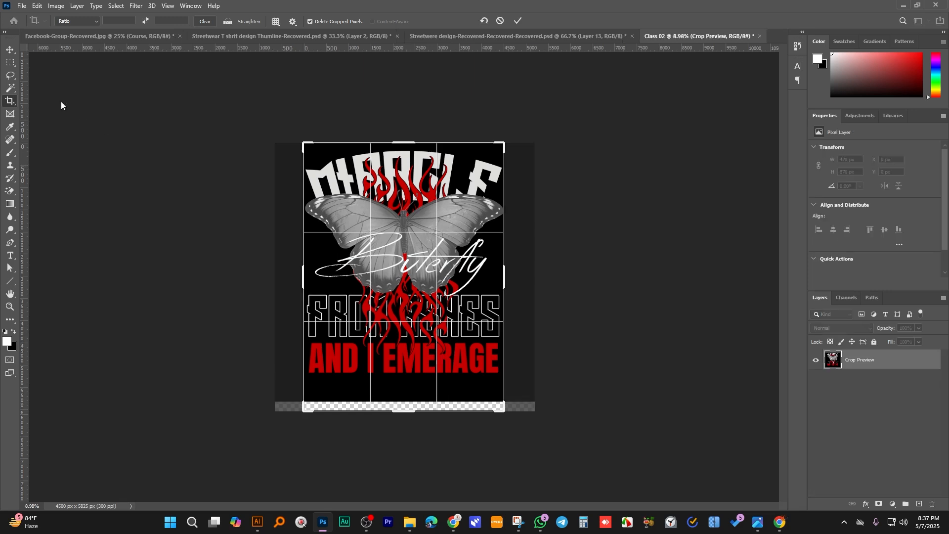
click(12, 50)
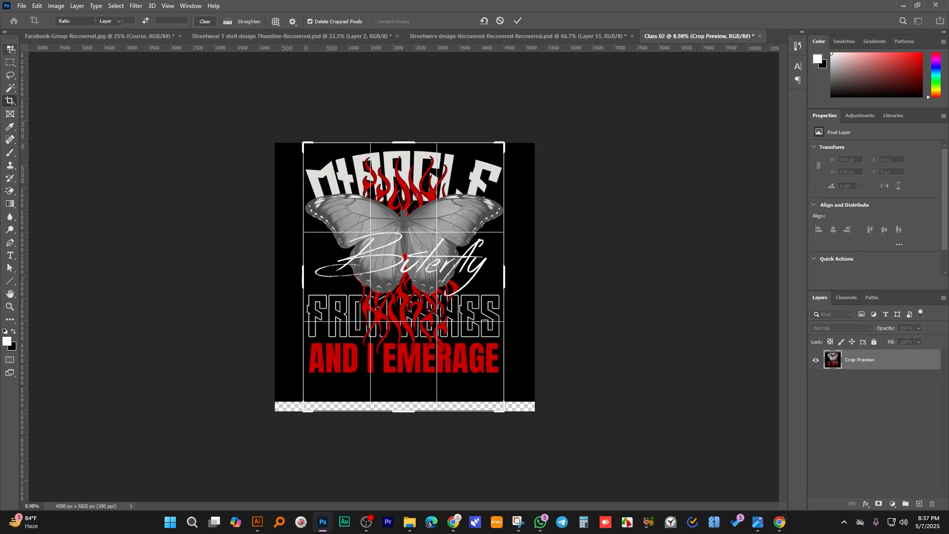
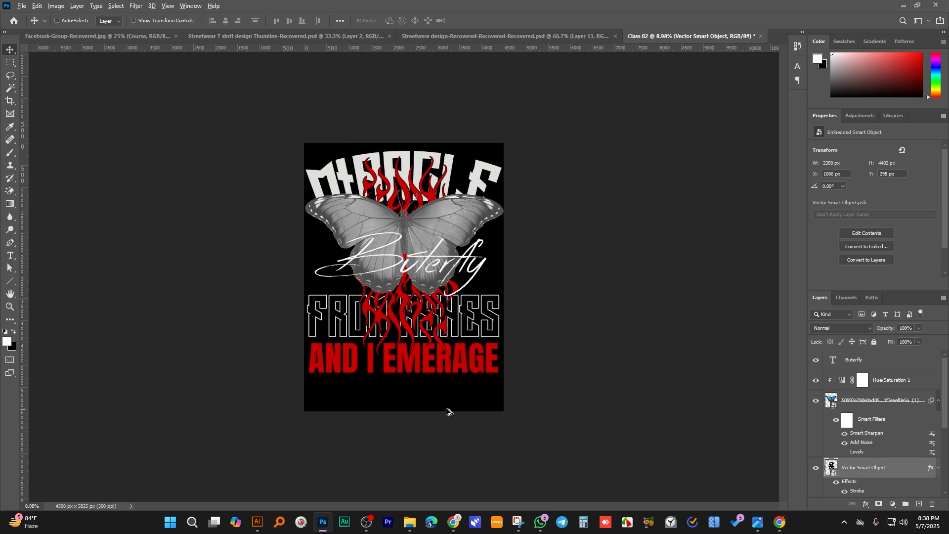
- Move the outlined FROM ASHES text straight up, closer to the butterfly
scroll(453, 388, up, 2)
ctrl+click(509, 345)
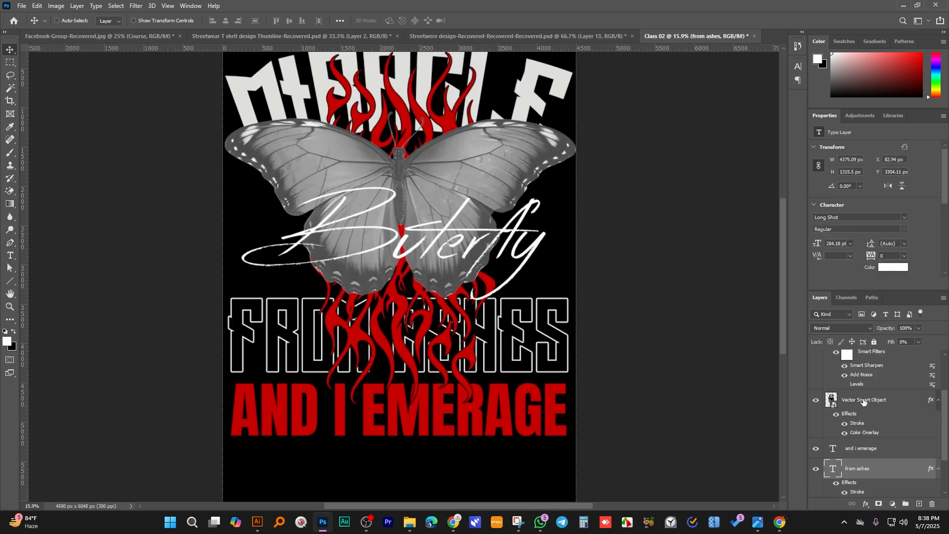
click(862, 402)
right_click(515, 349)
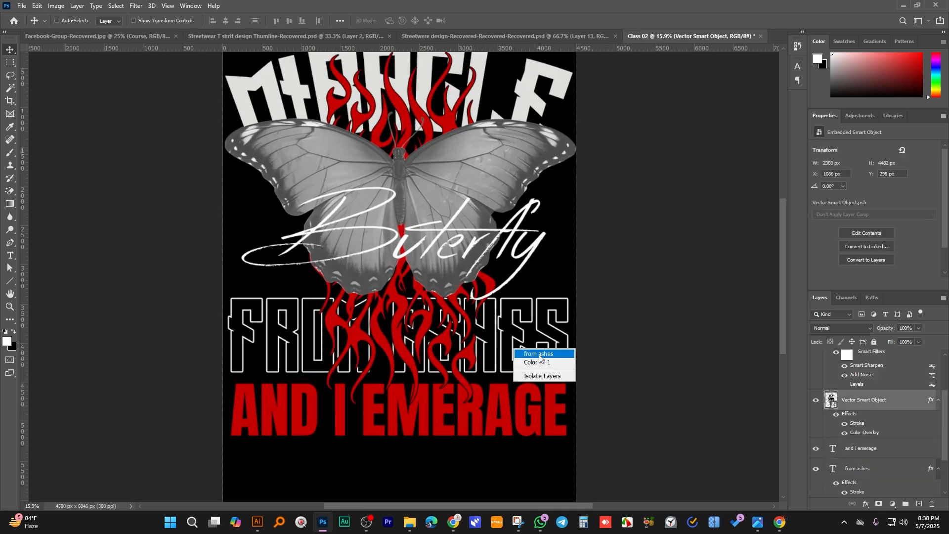
click(540, 354)
drag(539, 354, 528, 333)
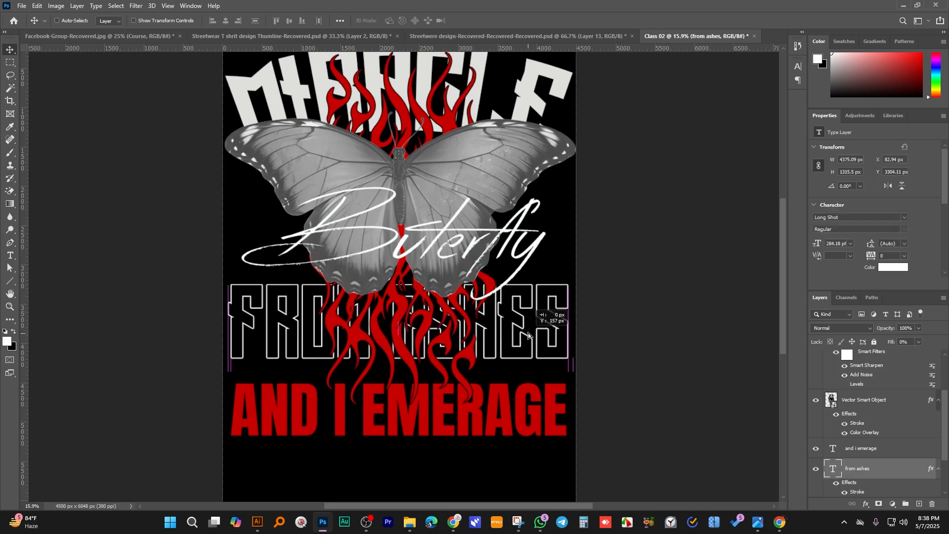
- Move the white Buterfly script up across the butterfly to a Y position of about 1616 px
right_click(517, 236)
click(526, 241)
drag(527, 241, 528, 223)
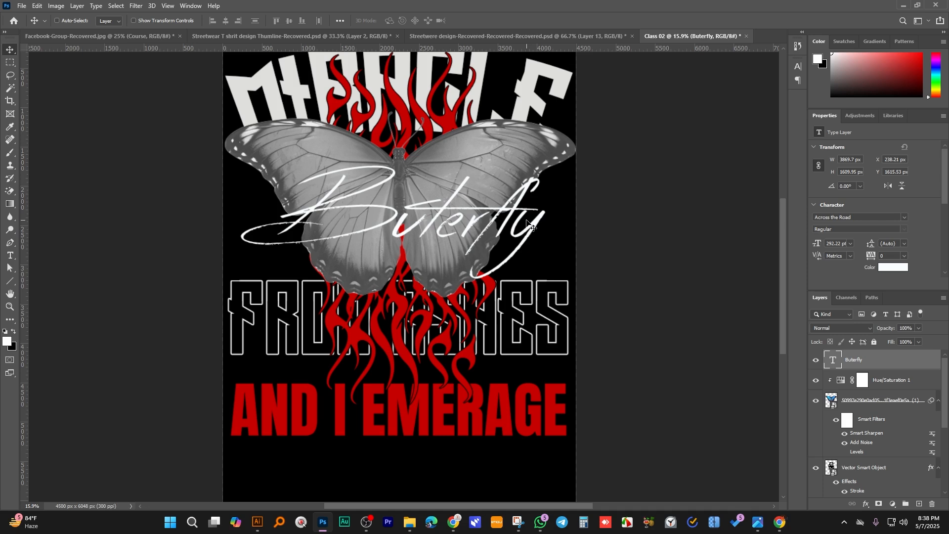
- Move the AND I EMERAGE text up closer beneath FROM ASHES, to about X 81 px and Y 4261 px
right_click(452, 424)
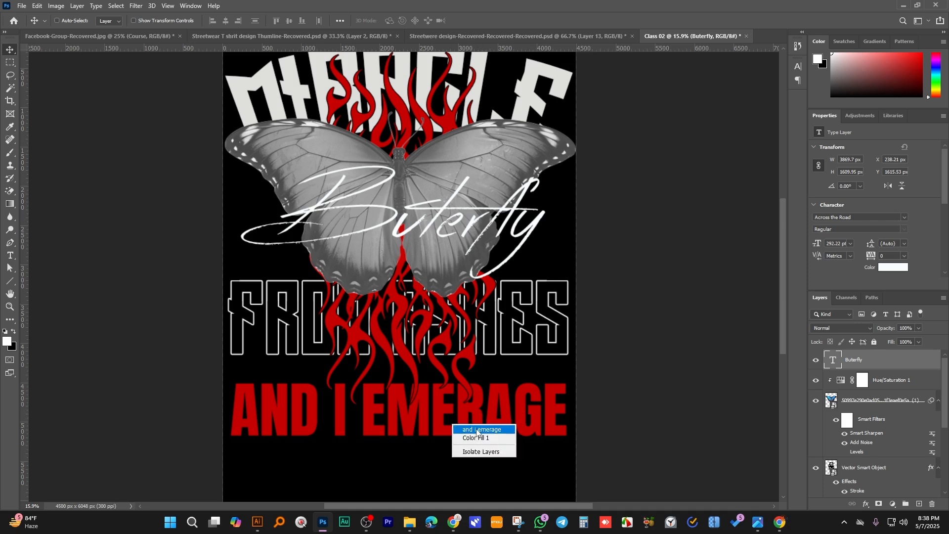
click(456, 428)
drag(456, 429, 448, 411)
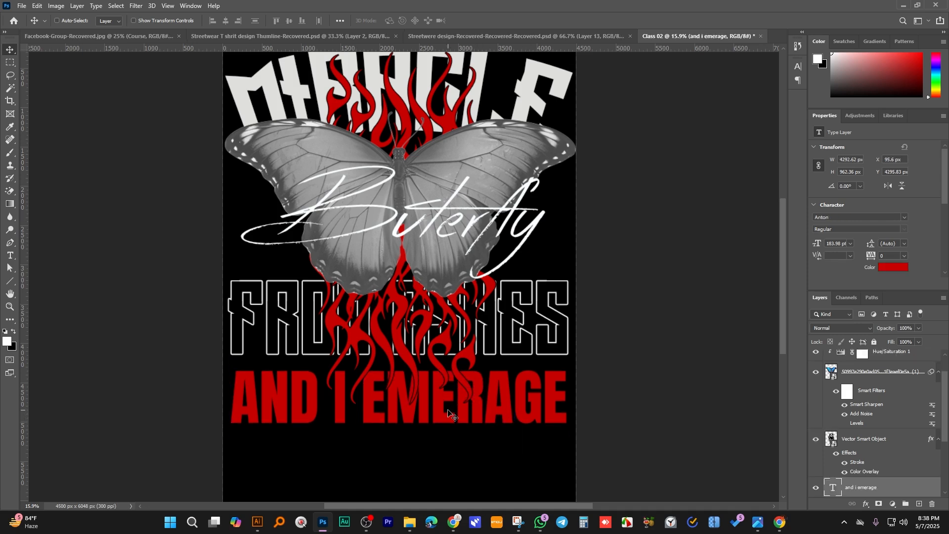
key(Up)
key(Up)
key(Up)
key(Up)
key(Up)
key(shift+Up)
key(shift+Up)
key(shift+Up)
key(shift+Left)
key(shift+Left)
key(Right)
key(Right)
key(Right)
key(Right)
key(Right)
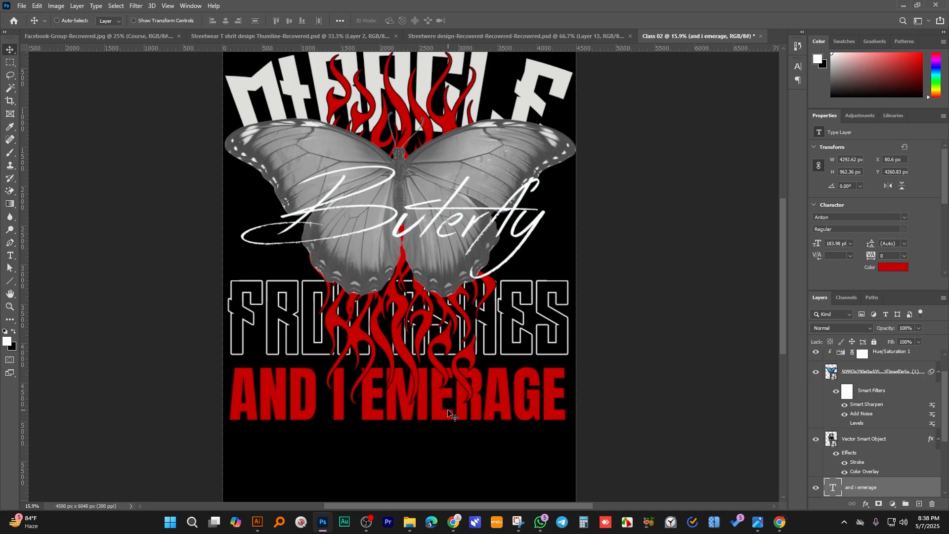
- Enlarge AND I EMERAGE to about 4319 px wide and shift it left to X 70.6 px, aligning it with FROM ASHES
key(ctrl+t)
scroll(587, 435, up, 2)
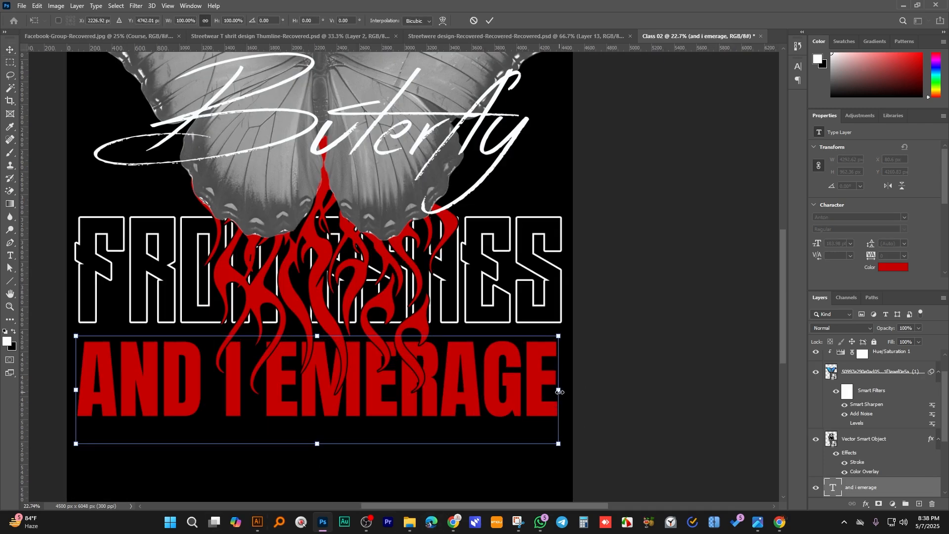
drag(558, 392, 562, 391)
key(shift+Left)
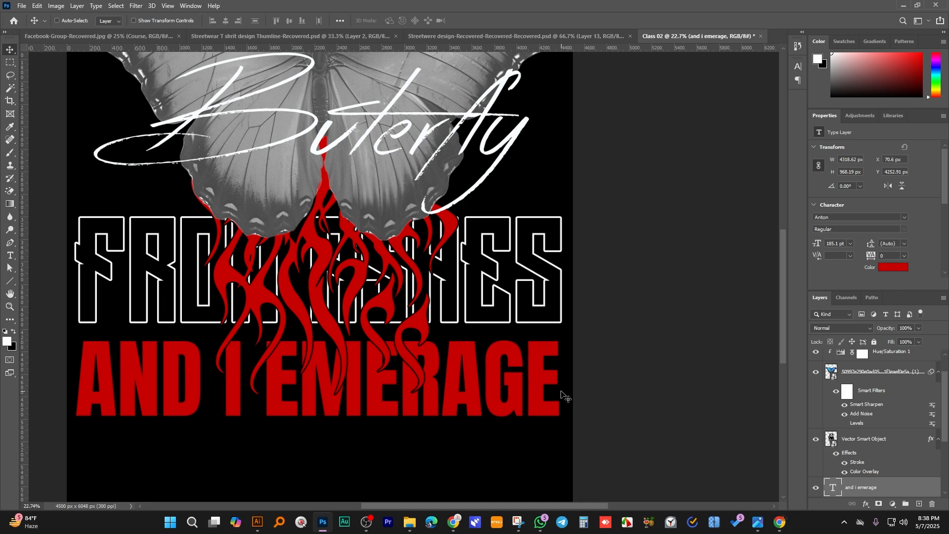
scroll(564, 395, down, 3)
scroll(494, 420, up, 3)
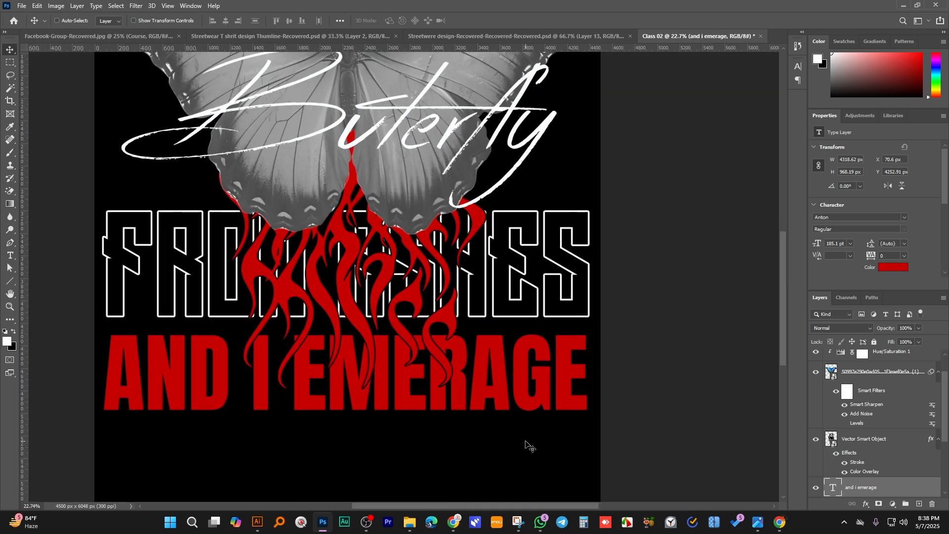
- Draw a horizontal line about 4260 px long just beneath the AND I EMERAGE text
click(10, 281)
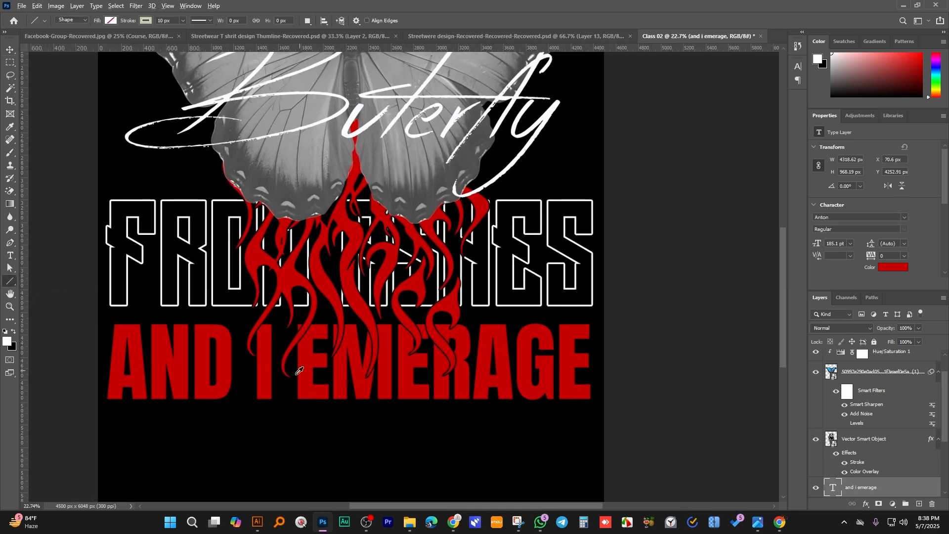
scroll(186, 413, down, 1)
drag(154, 405, 514, 406)
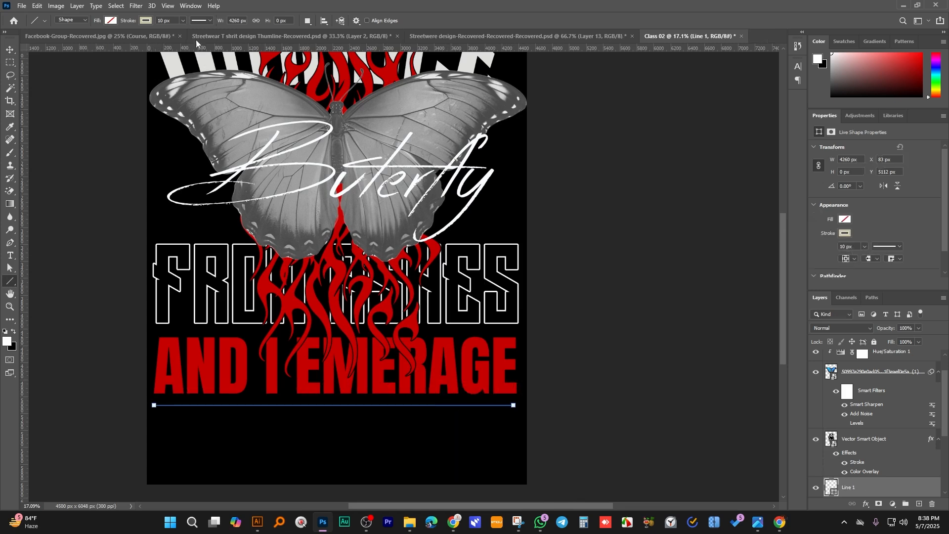
- Recolour the line's stroke light grey and set its width to 10 px after trying 5 and 9 px
click(145, 21)
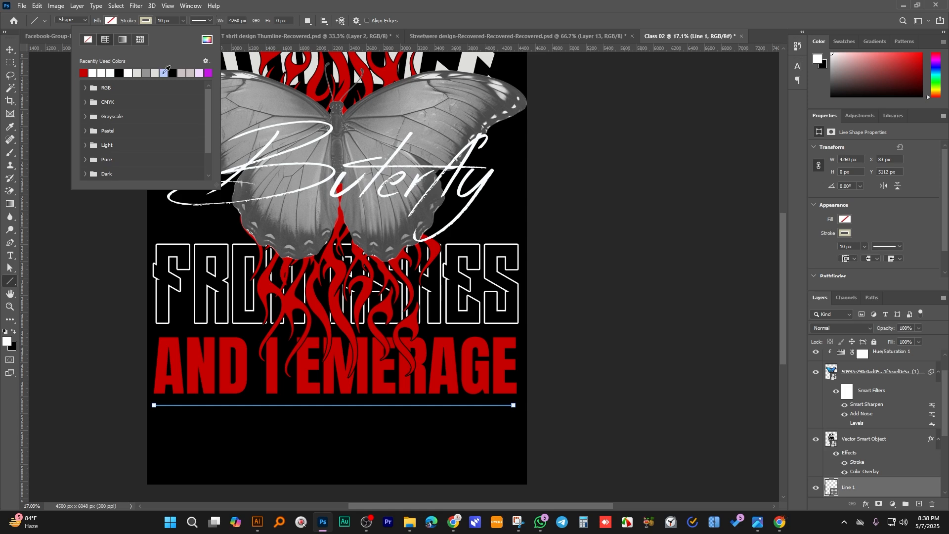
click(155, 73)
click(176, 20)
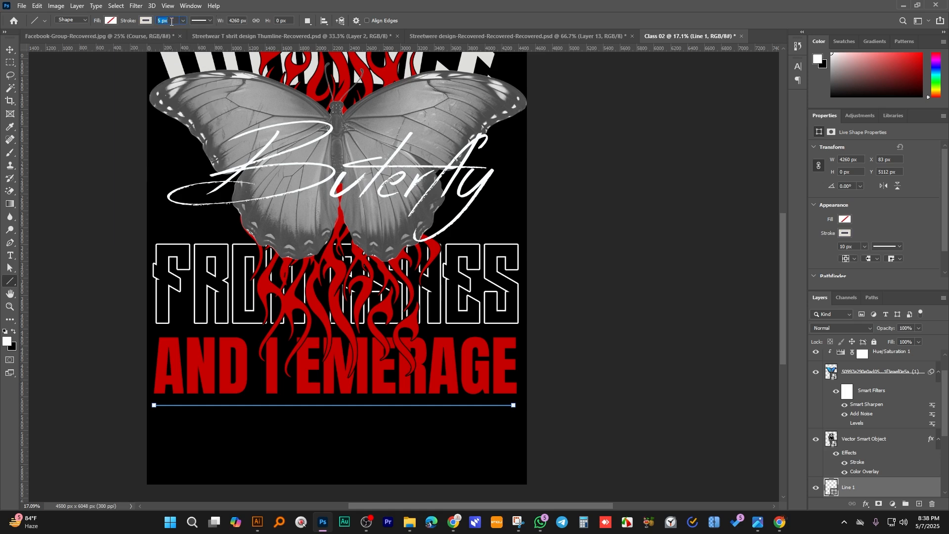
key(Return)
click(169, 20)
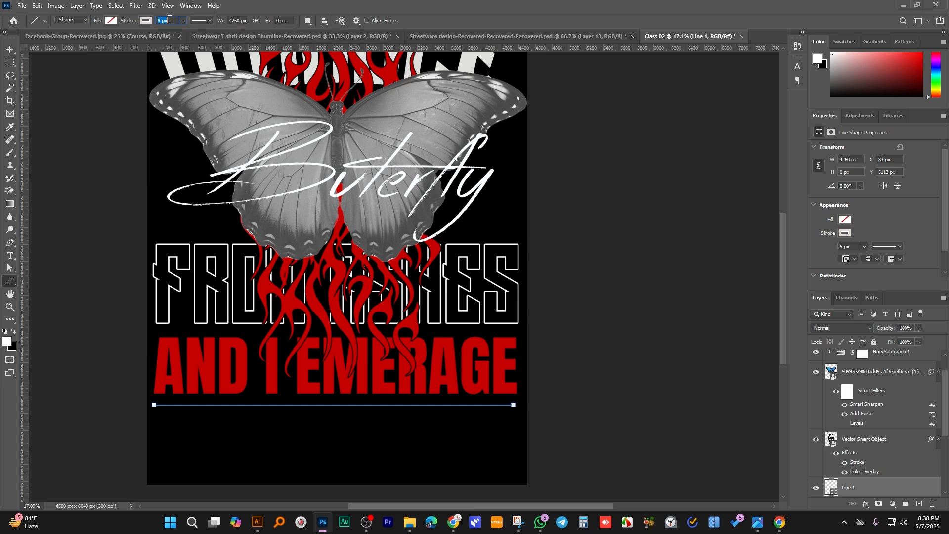
key(Return)
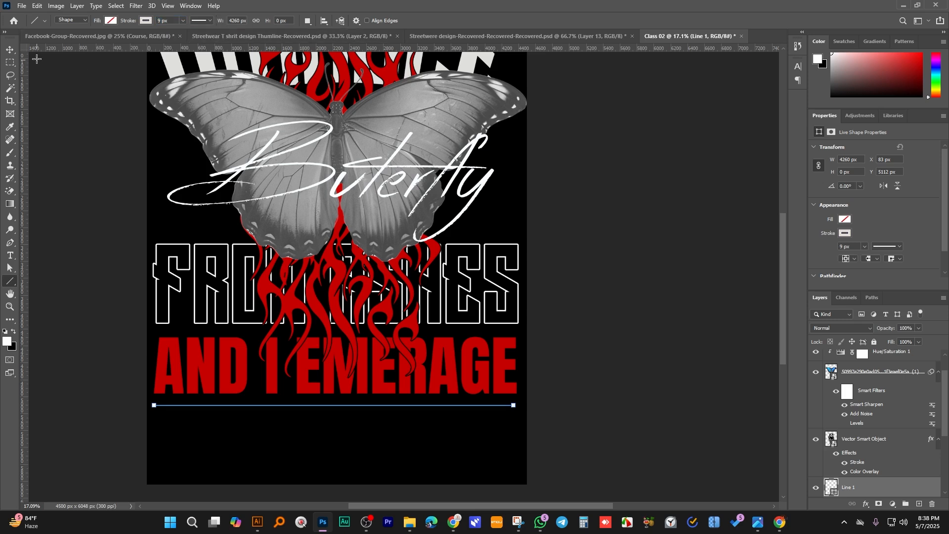
scroll(171, 21, up, 1)
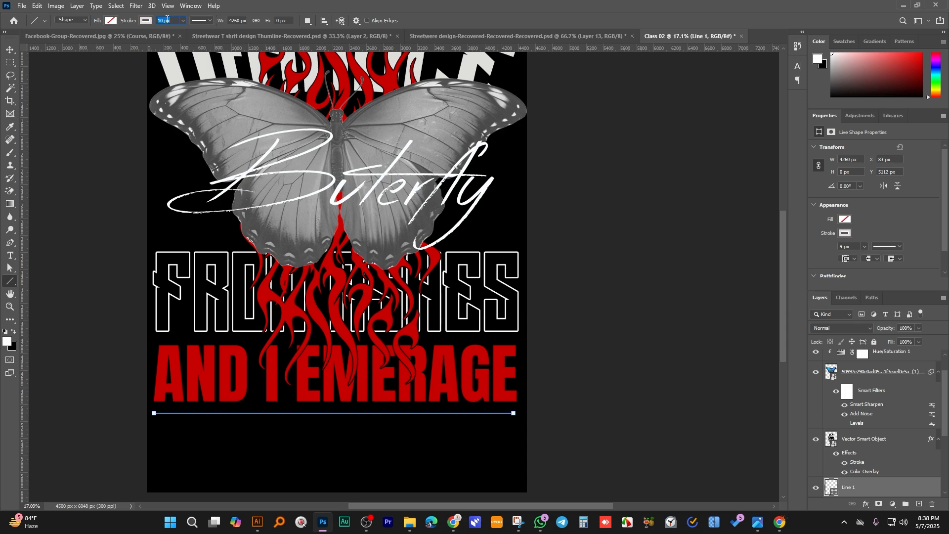
click(10, 49)
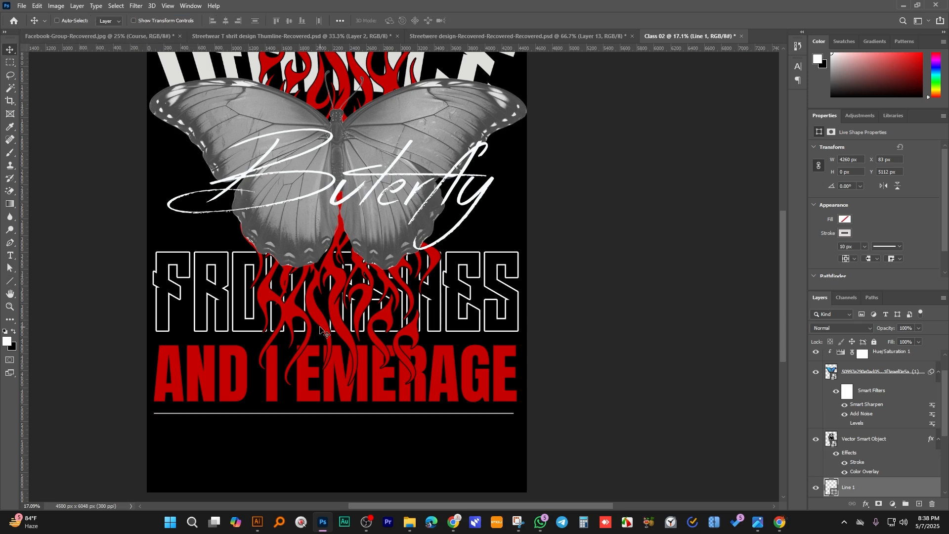
- Set the divider line's stroke width to 15 px and nudge the line up and right to X 98 px, Y 5068.5 px
click(10, 255)
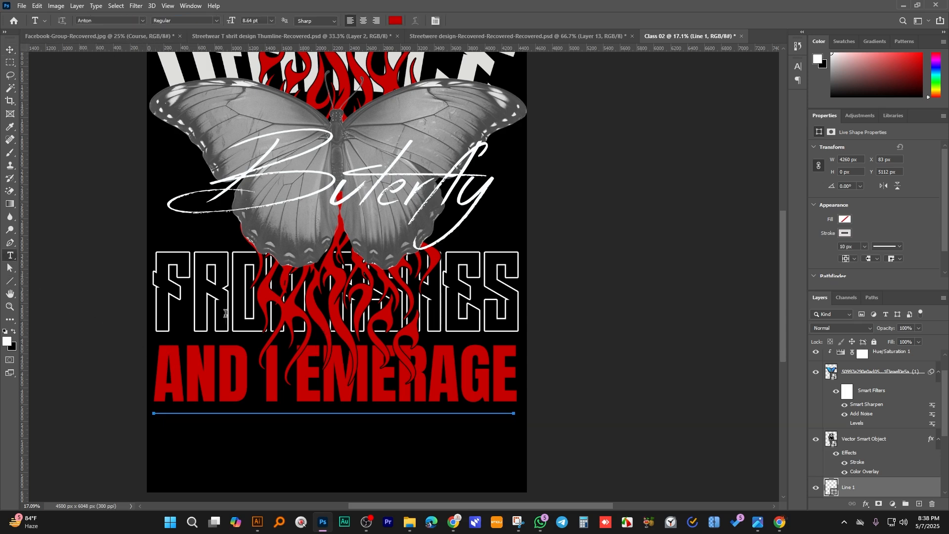
click(11, 267)
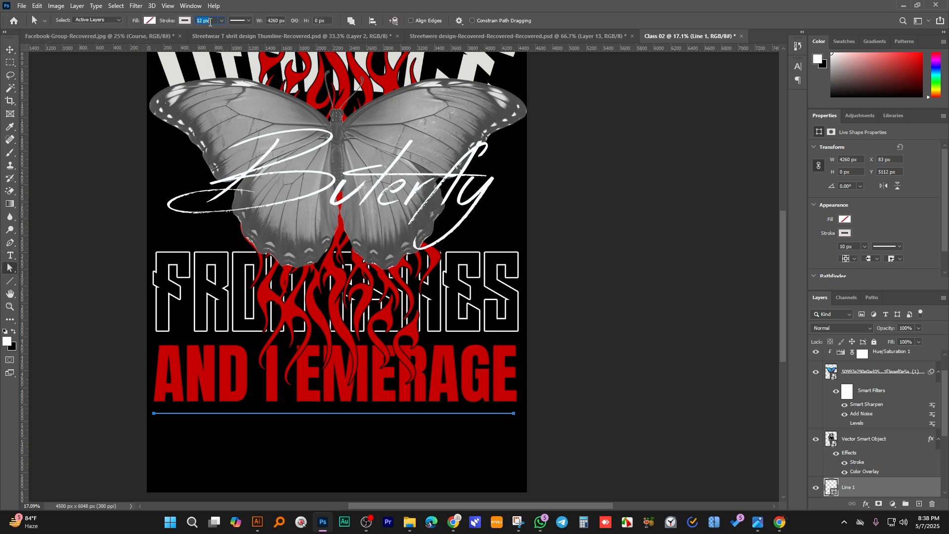
key(Up)
key(Return)
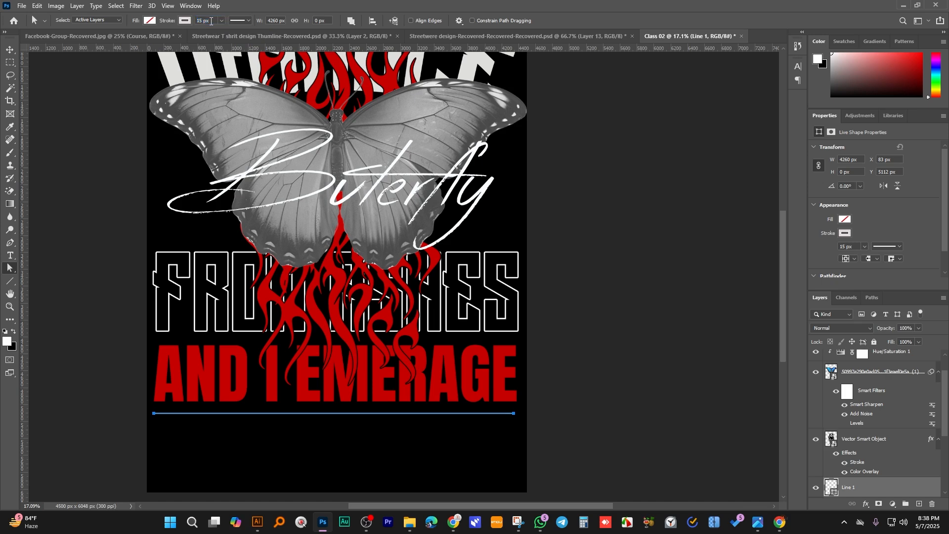
click(12, 55)
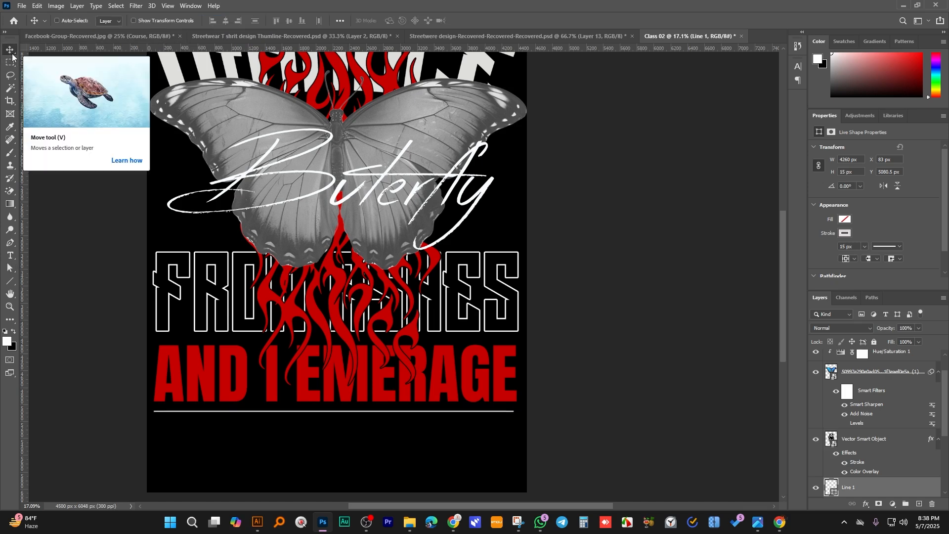
key(Up)
key(Up)
key(Right)
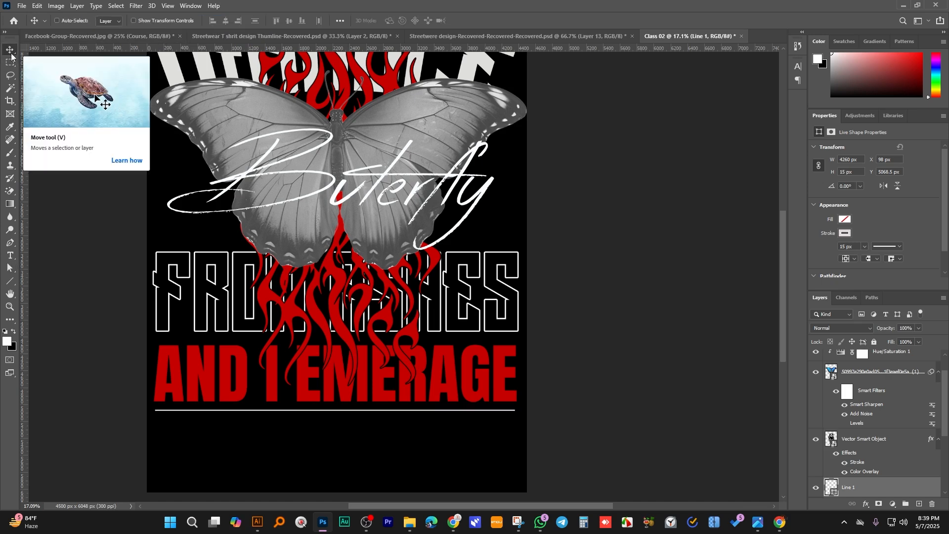
- Examine the whole composition and the alignment of the divider line beneath the AND I EMERAGE text
scroll(358, 313, down, 3)
scroll(418, 465, up, 3)
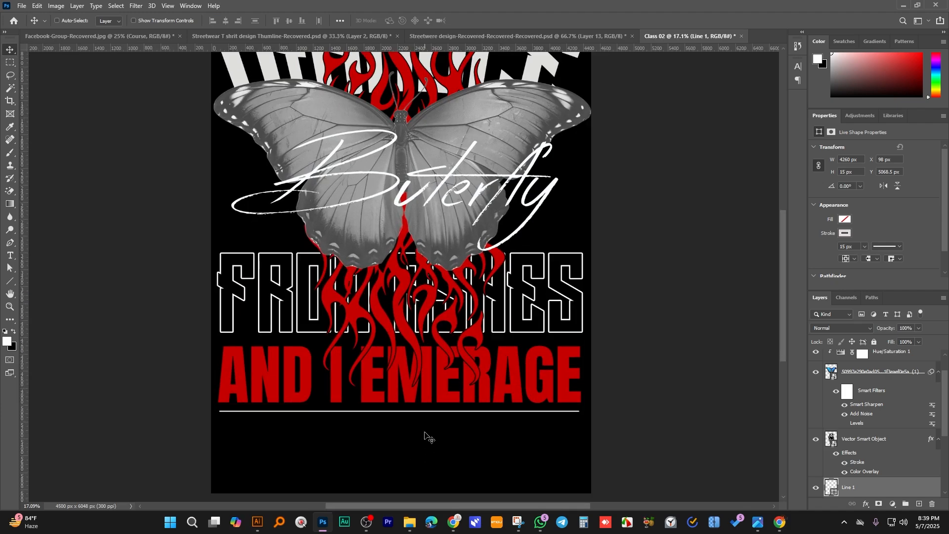
scroll(424, 438, up, 4)
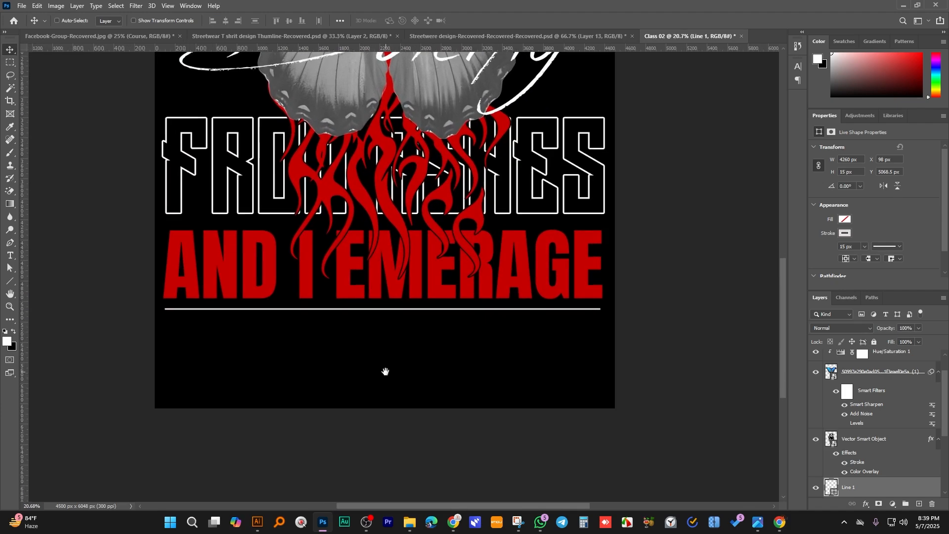
scroll(394, 367, down, 2)
scroll(383, 381, up, 4)
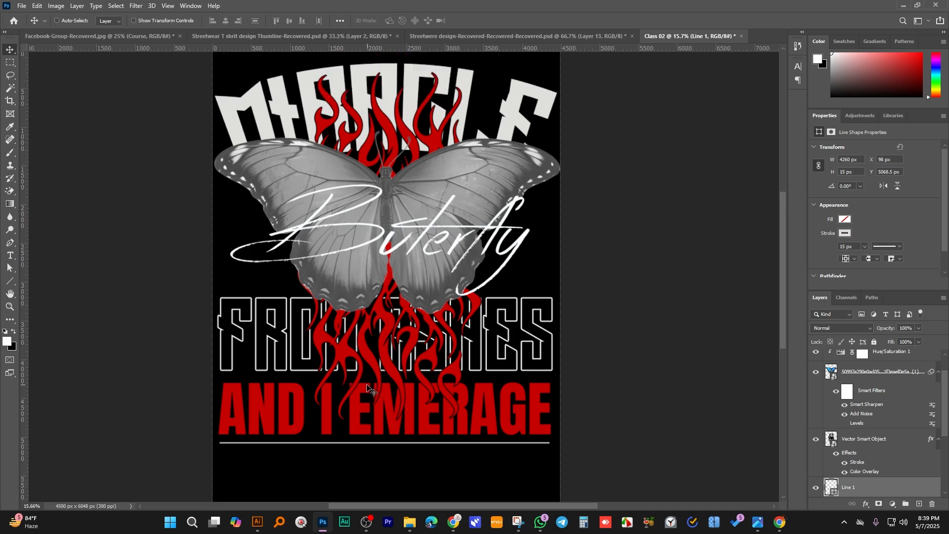
scroll(459, 332, down, 1)
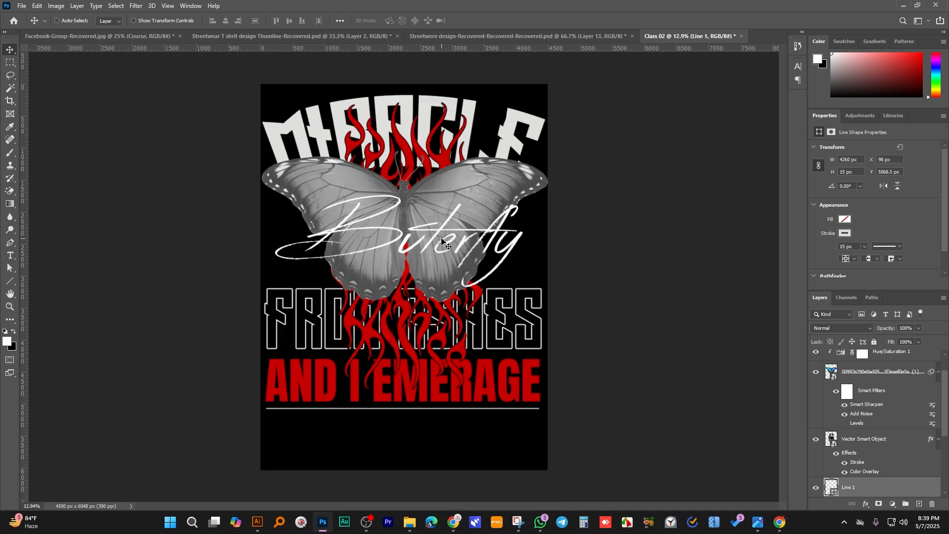
scroll(468, 298, up, 1)
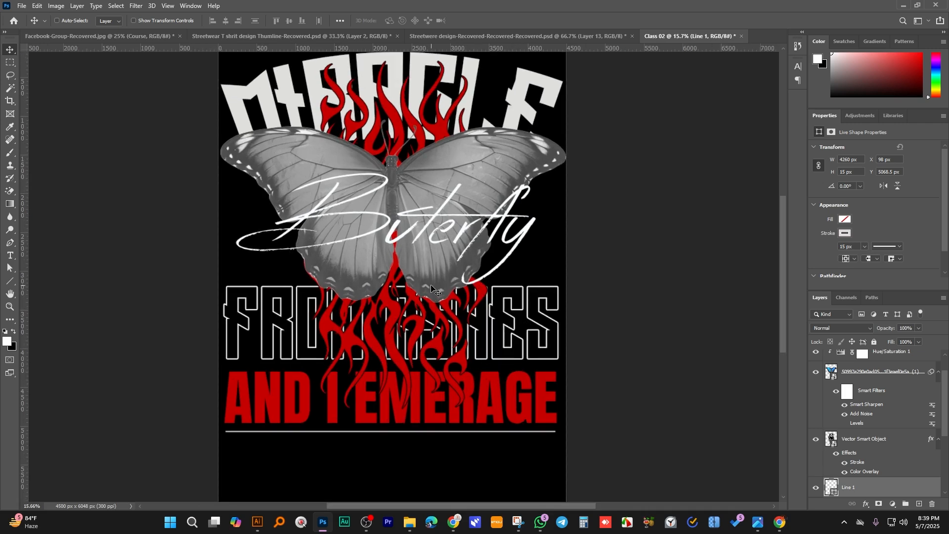
scroll(356, 294, down, 1)
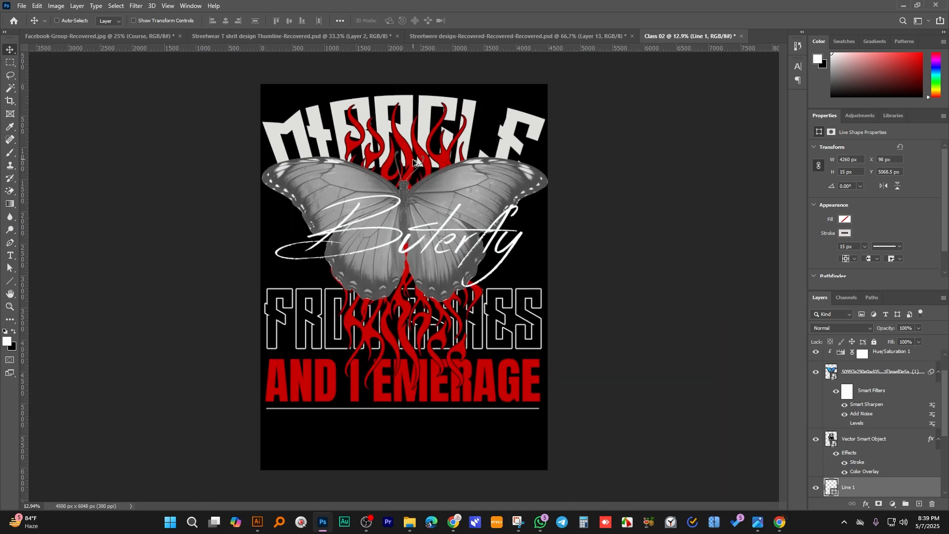
- Move the arched MIRACLE title up near the canvas's upper edge, to about Y -237.58 px
click(424, 106)
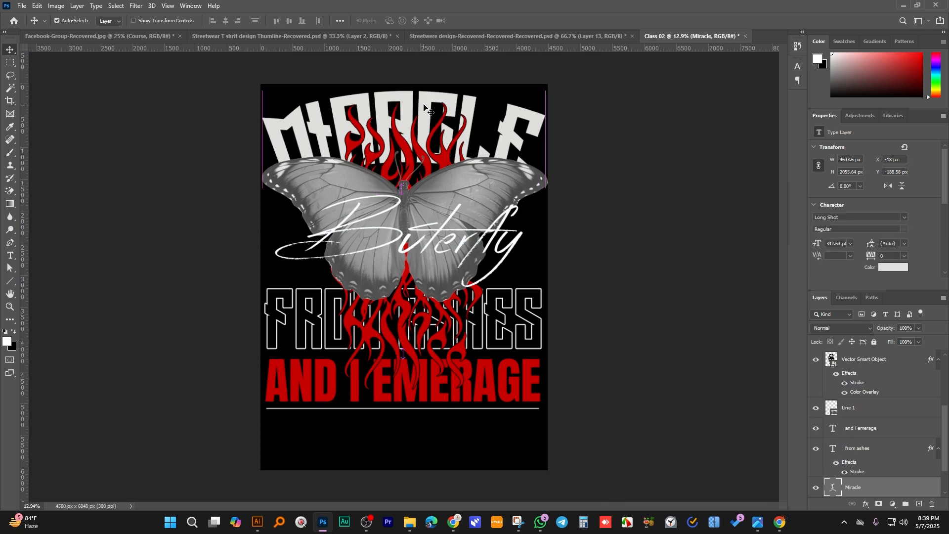
key(shift+Up)
key(shift+Up)
key(shift+Up)
key(shift+Up)
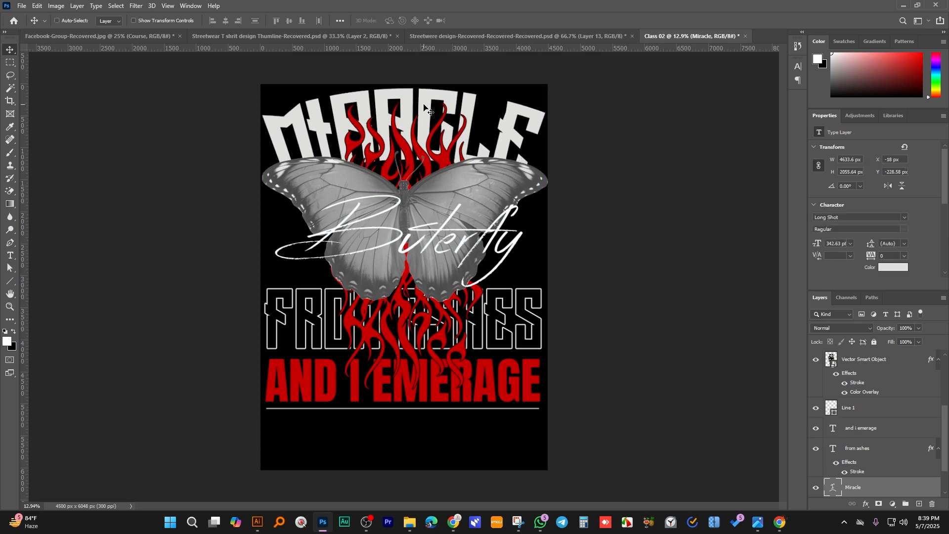
key(Up)
key(Up)
key(Up)
key(Up)
key(Up)
key(Up)
key(Up)
key(Up)
key(Up)
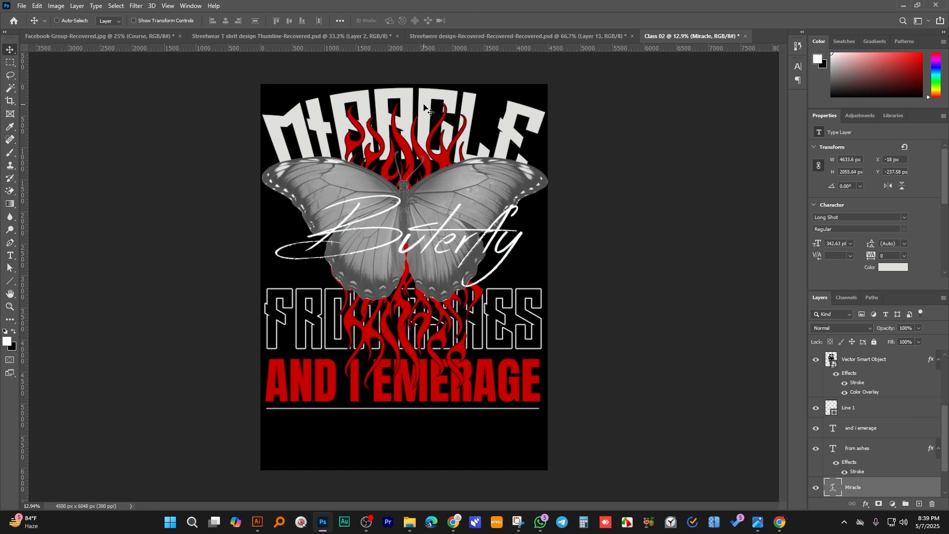
ctrl+click(454, 203)
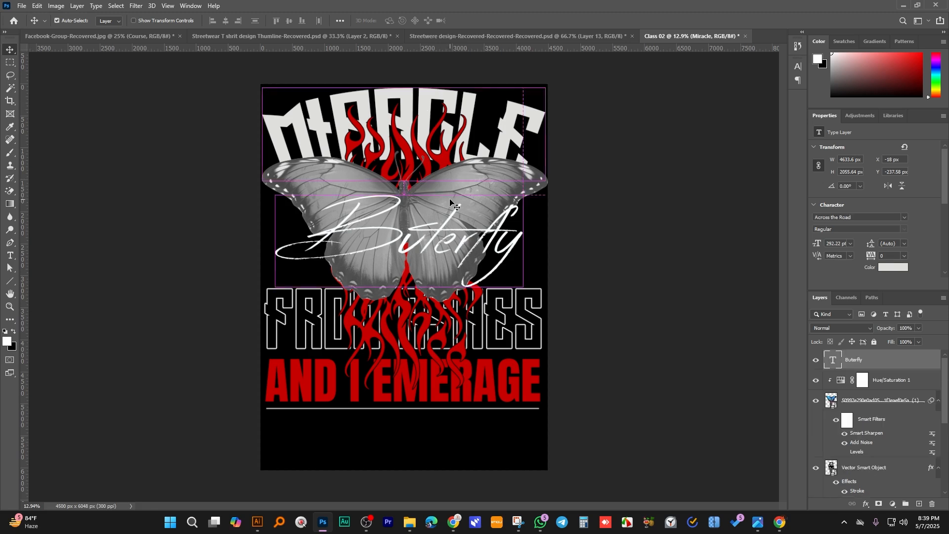
key(ctrl+t)
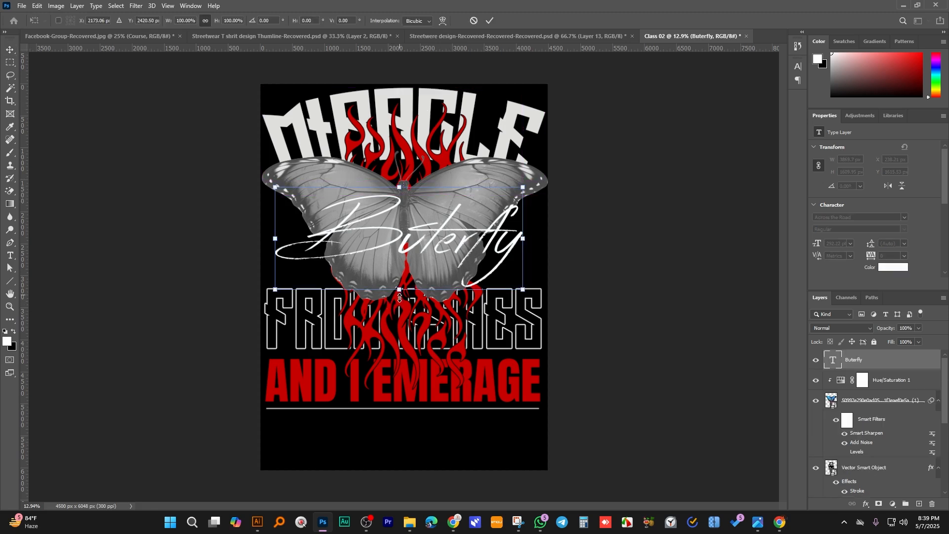
mouse_move(400, 297)
mouse_down()
mouse_move(399, 306)
mouse_move(399, 299)
mouse_up()
key(Escape)
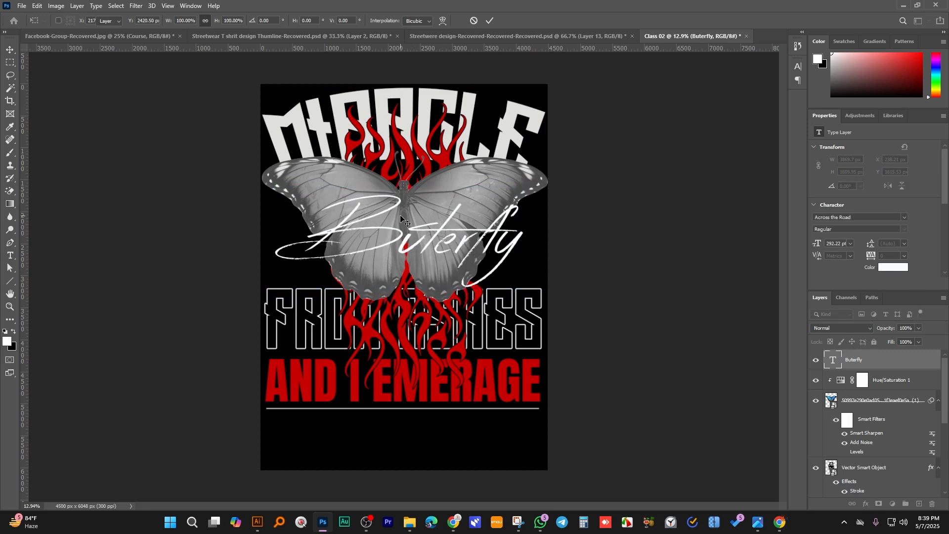
- Stretch the butterfly image downward and scale it slightly narrower, to about 5806 px wide and 3795 px high
click(390, 287)
key(ctrl+t)
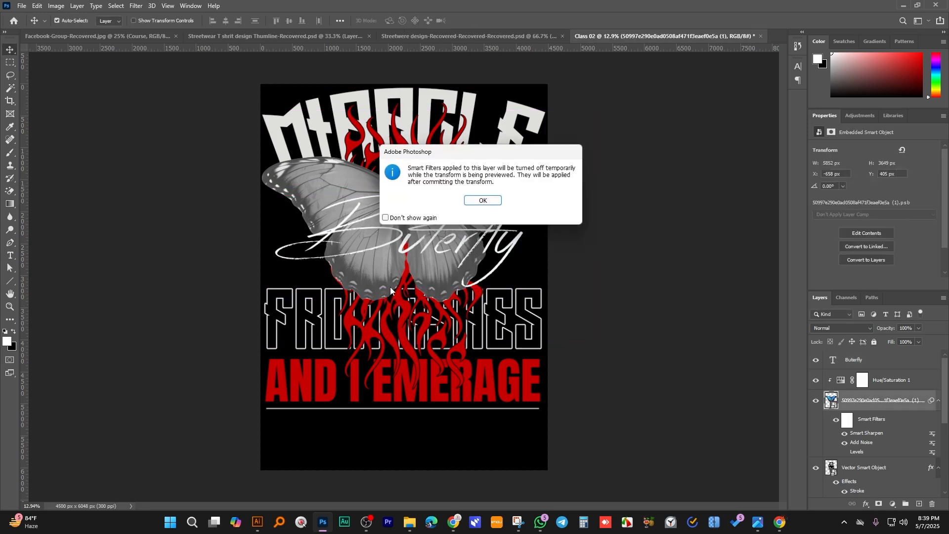
click(482, 201)
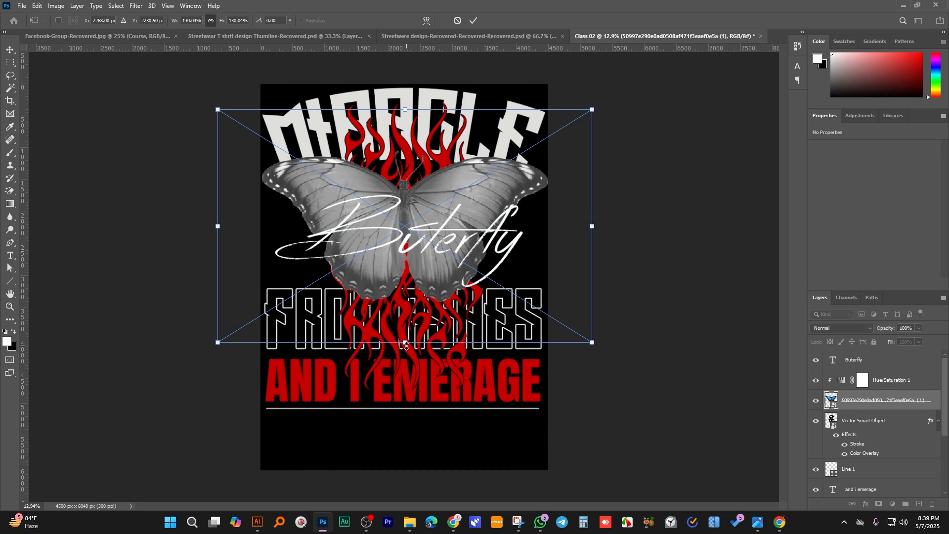
drag(405, 348, 407, 353)
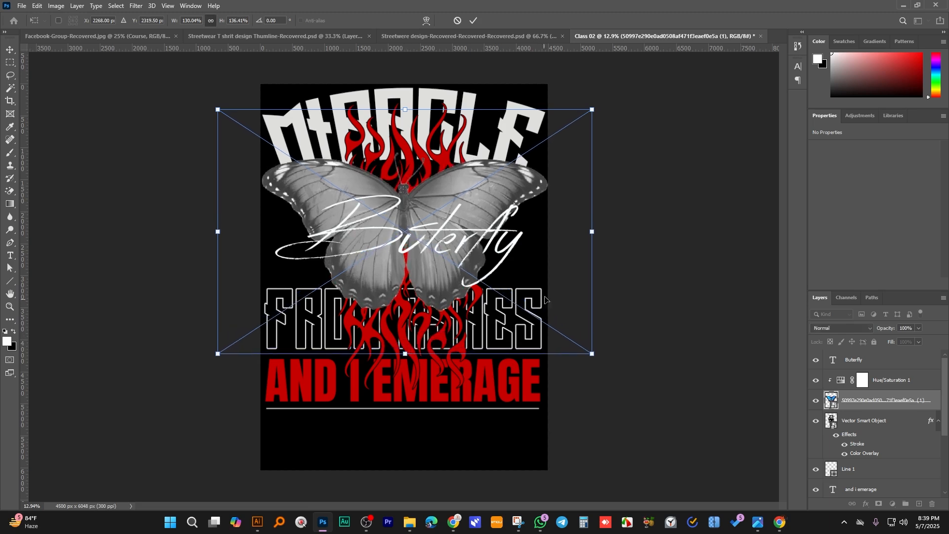
drag(594, 235, 588, 234)
key(Return)
key(ctrl+z)
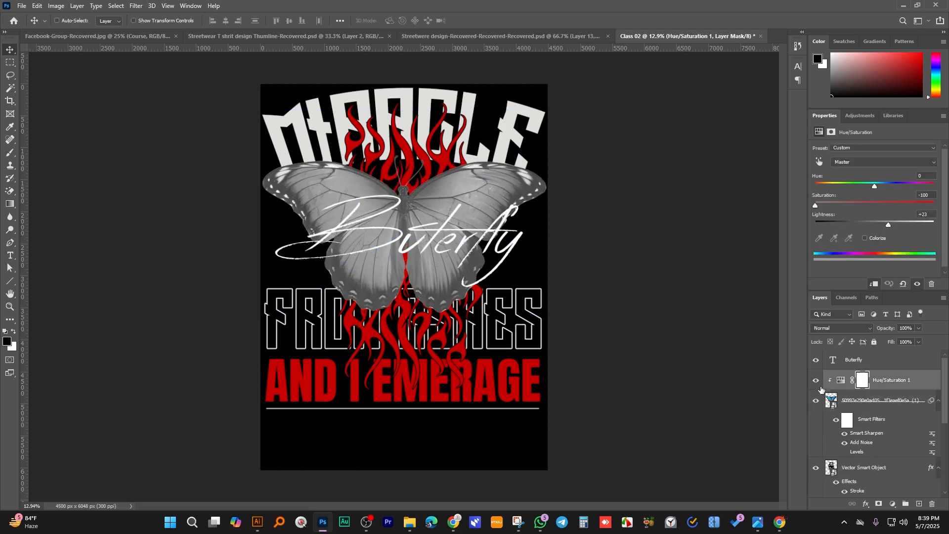
- Set the Saturation of the butterfly's Hue/Saturation adjustment to -89 to bring back a faint blue tint
scroll(447, 293, up, 2)
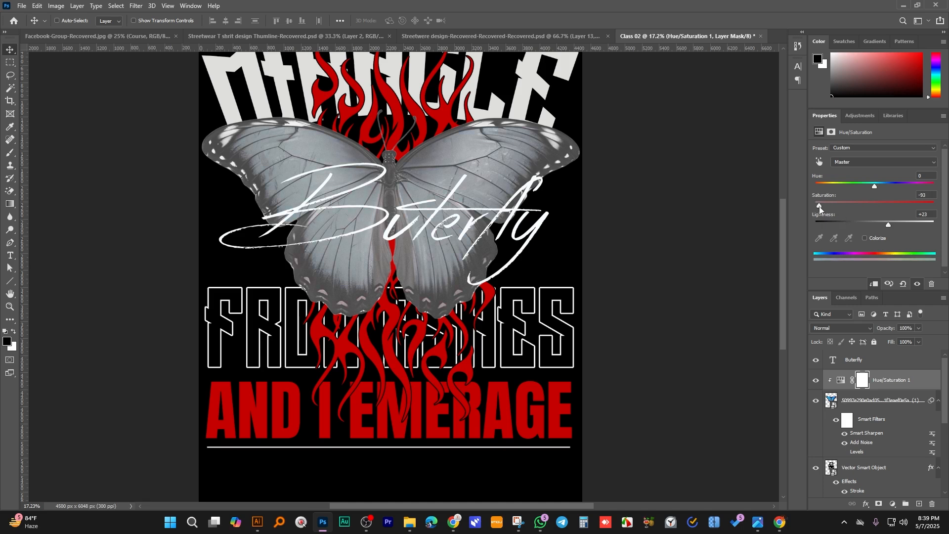
scroll(901, 258, down, 1)
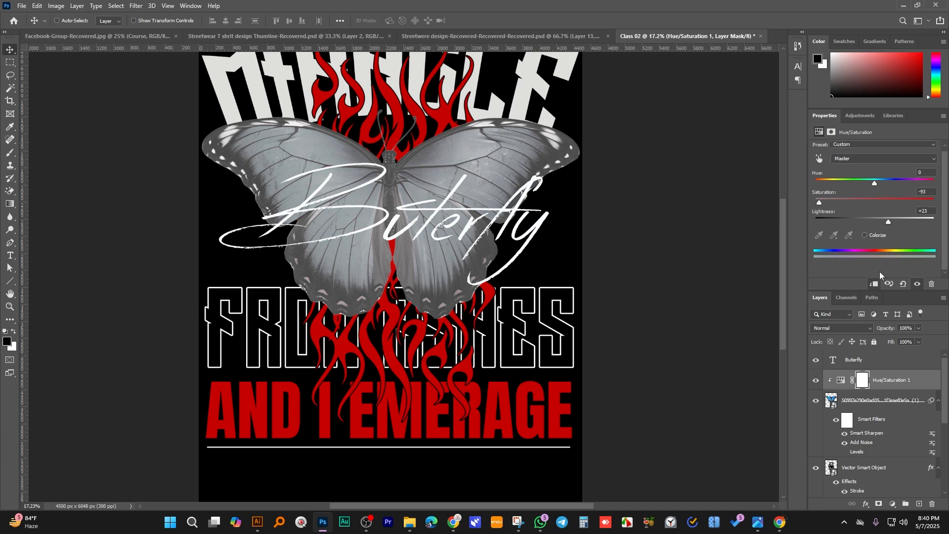
mouse_move(818, 203)
mouse_down()
mouse_move(948, 210)
mouse_move(822, 211)
mouse_up()
scroll(431, 286, down, 2)
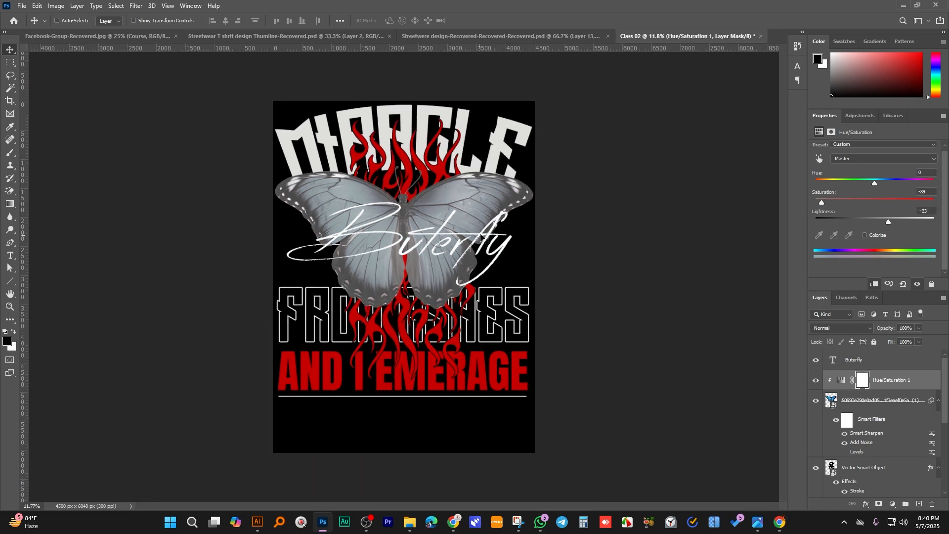
scroll(489, 212, up, 1)
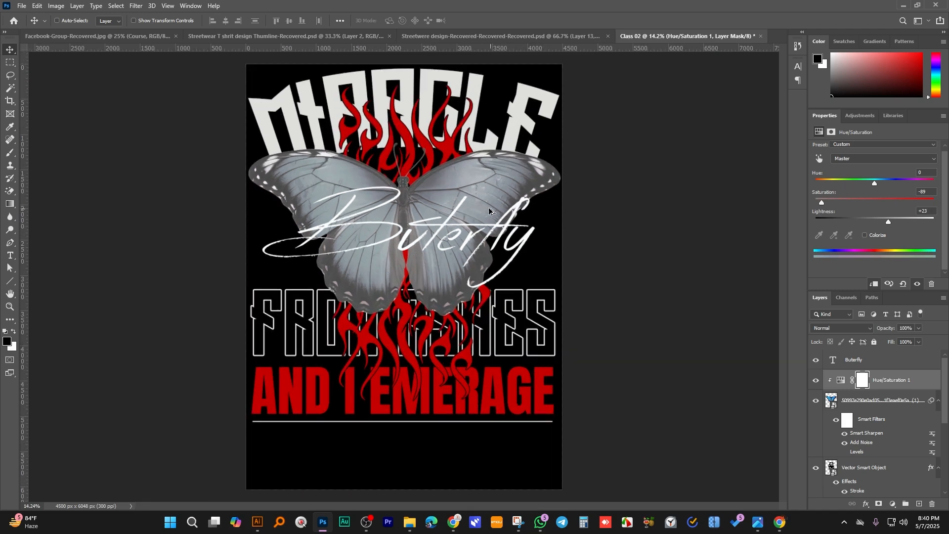
- Add a 15 px black (000000) outside Stroke effect at 100% opacity to the butterfly image
click(866, 405)
click(866, 504)
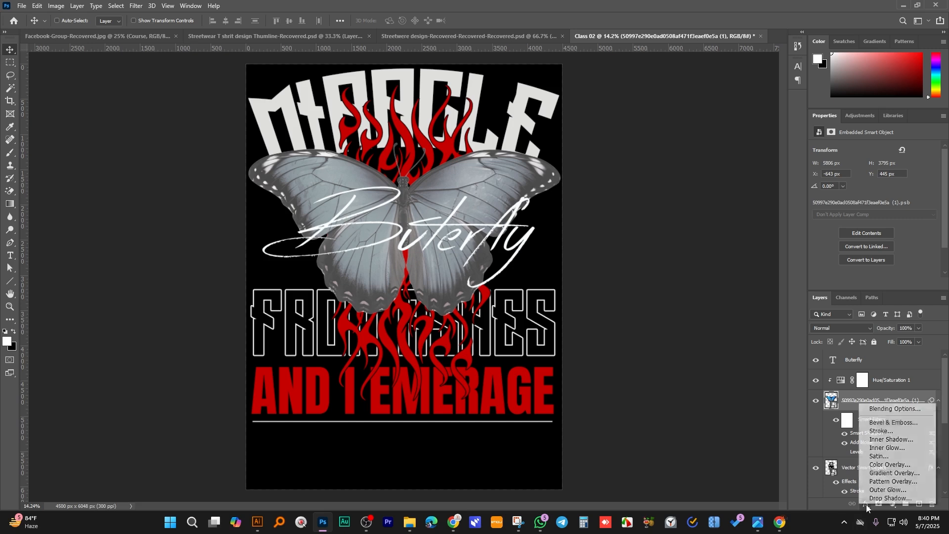
click(870, 430)
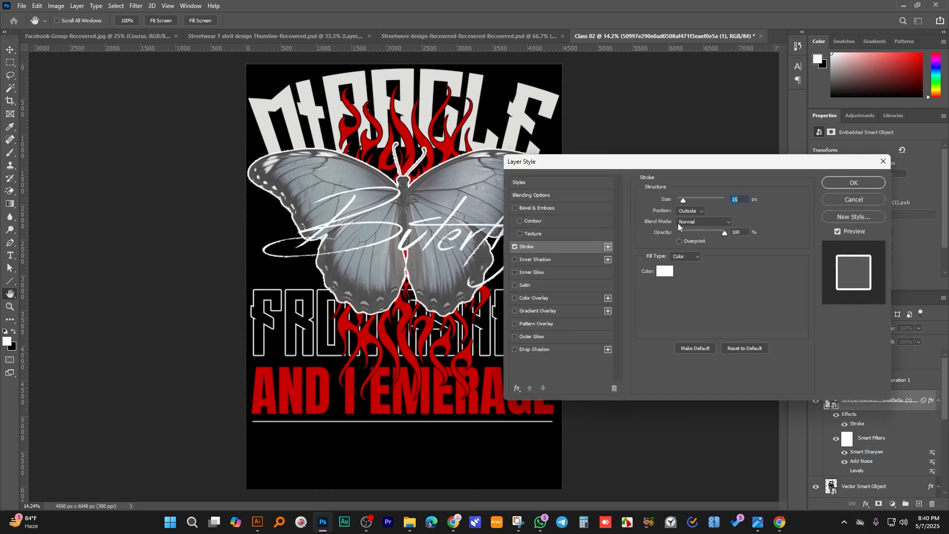
click(660, 278)
drag(569, 292, 525, 352)
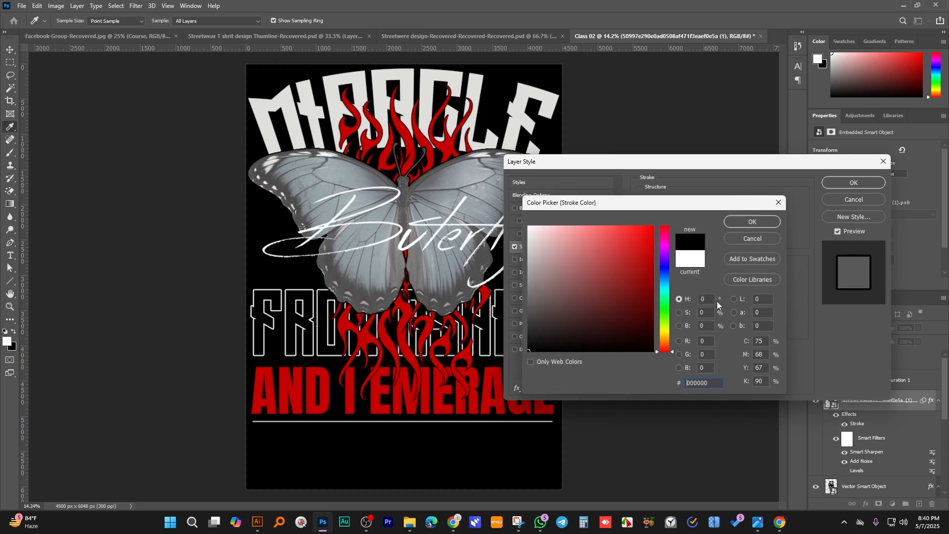
click(750, 223)
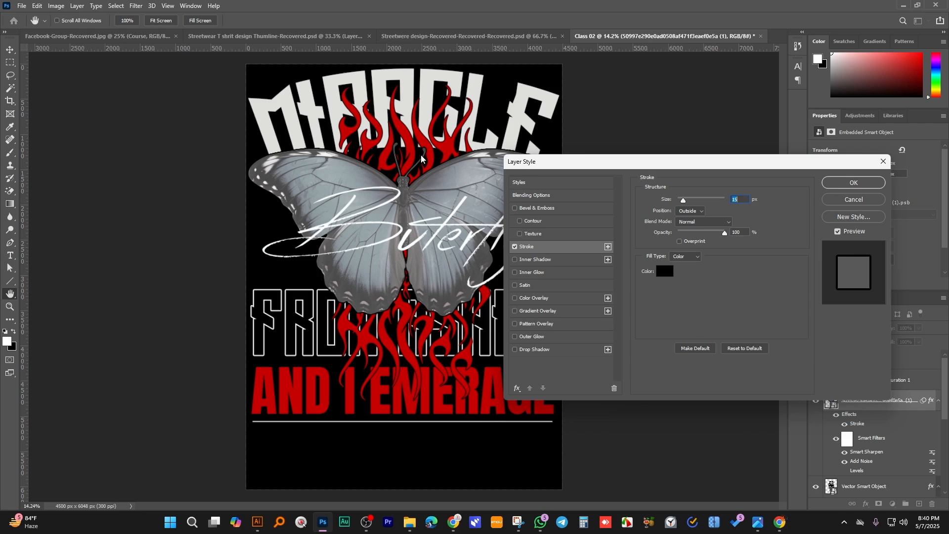
click(840, 184)
- Switch to Illustrator, bring up the 5616102.ai document of white graphic shapes and close Image Trace
scroll(383, 309, down, 5)
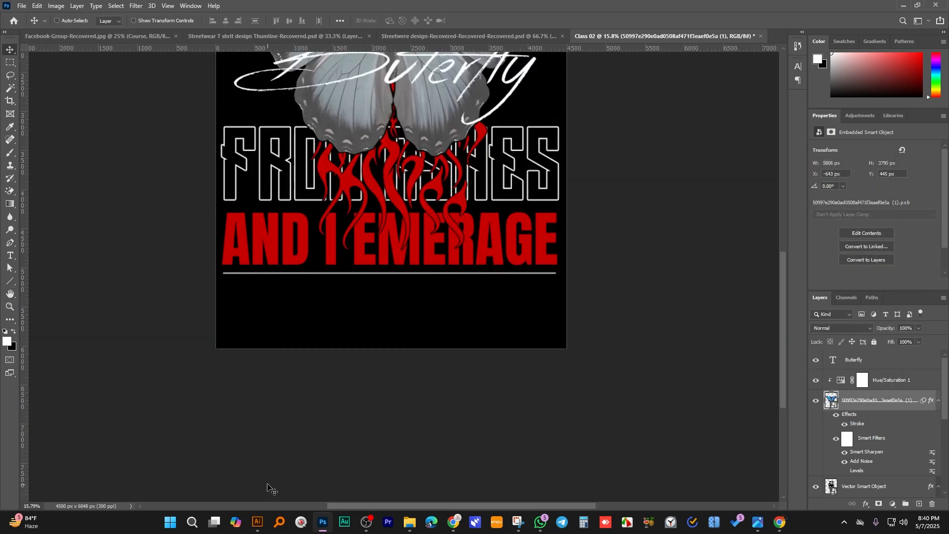
click(258, 520)
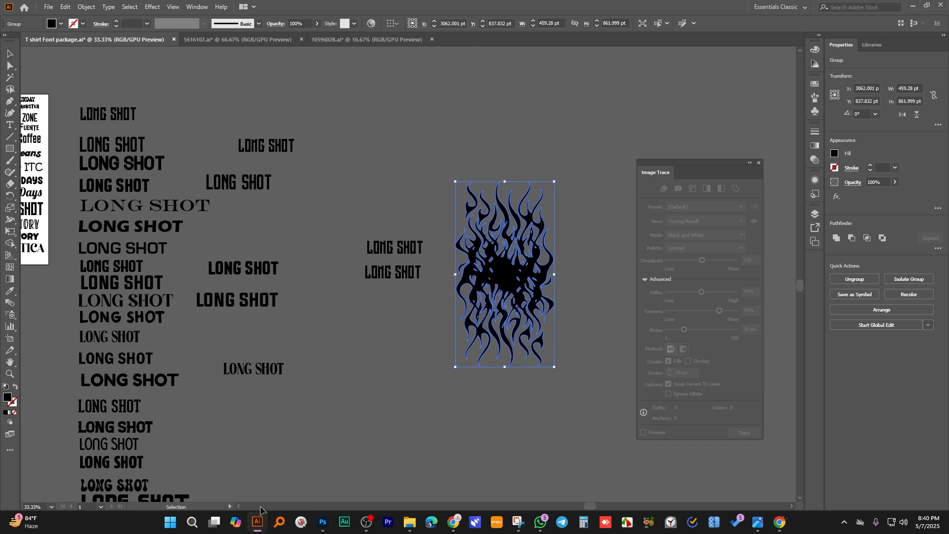
click(218, 42)
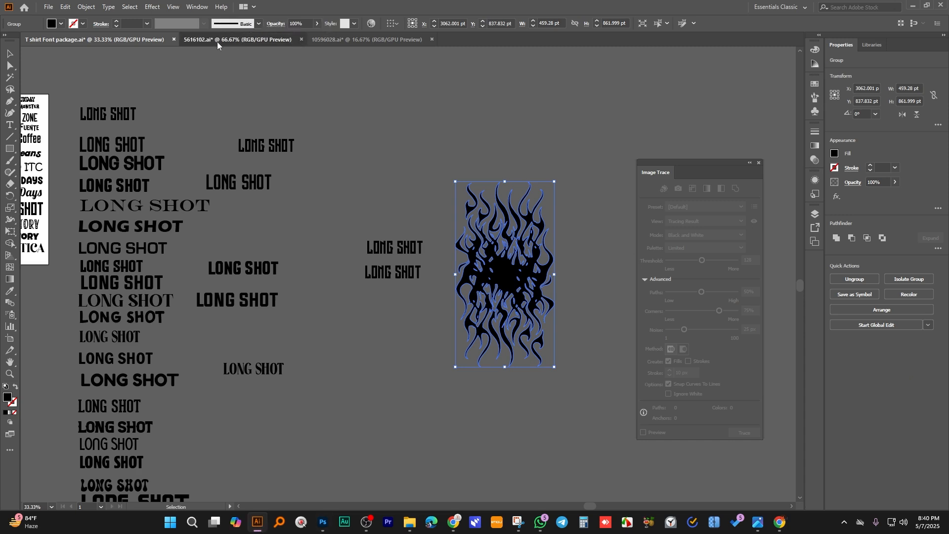
scroll(469, 306, up, 2)
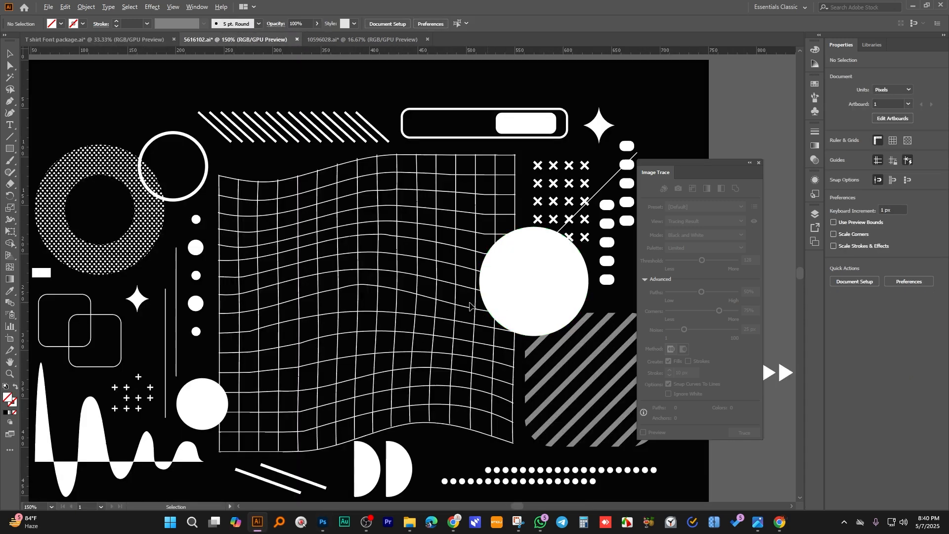
click(759, 162)
scroll(438, 312, down, 2)
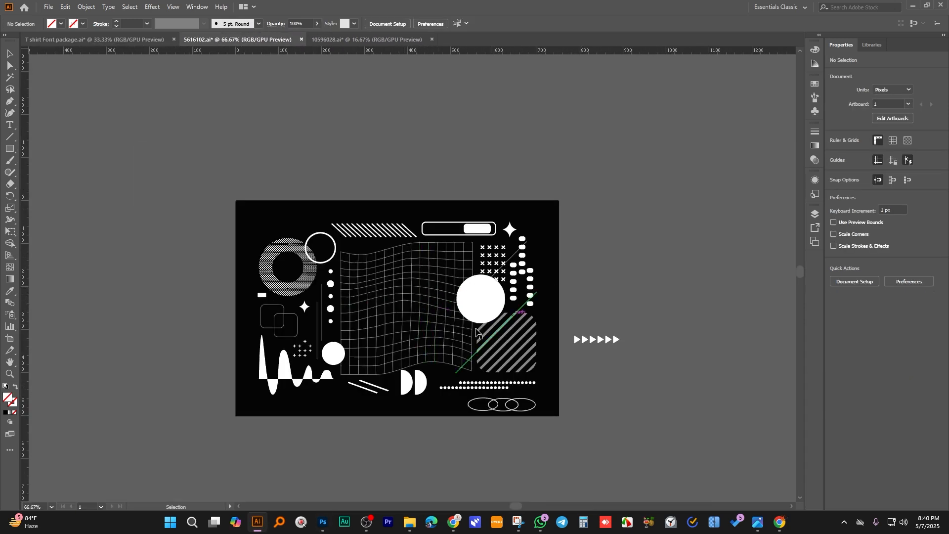
- Bring the wavy grid from the Illustrator shapes document into the Class 02 Photoshop design and scale it to about 4294 × 4307 px behind FROM ASHES
scroll(475, 331, up, 2)
click(410, 249)
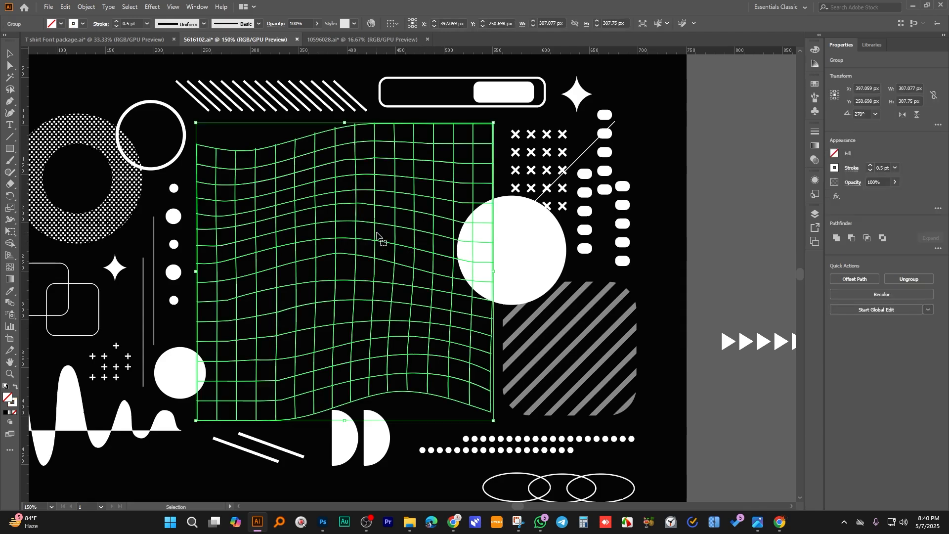
drag(371, 241, 420, 291)
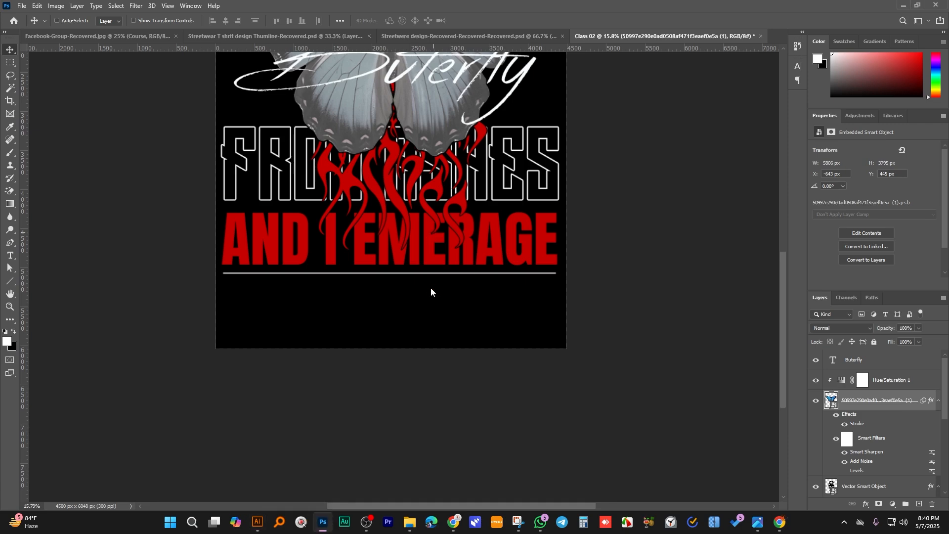
scroll(423, 293, down, 3)
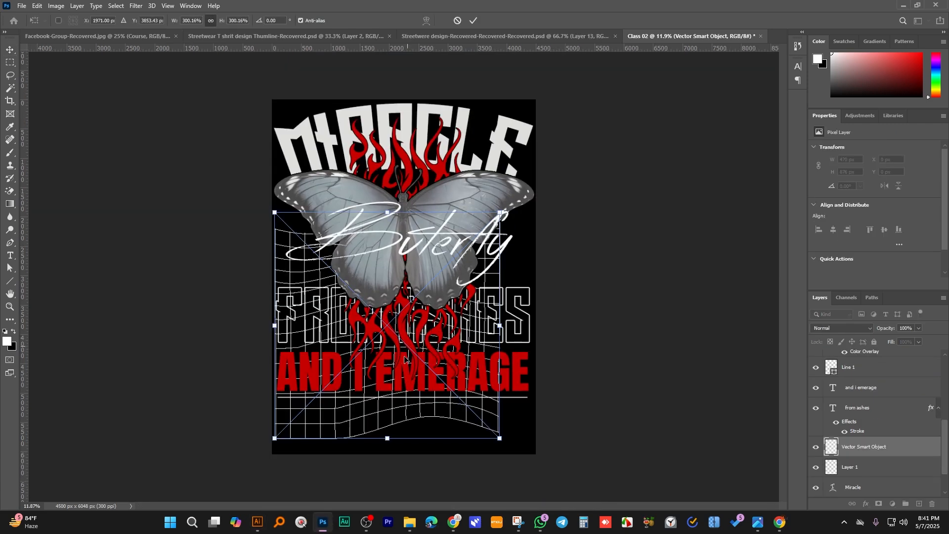
drag(404, 357, 409, 294)
drag(504, 262, 532, 266)
key(Return)
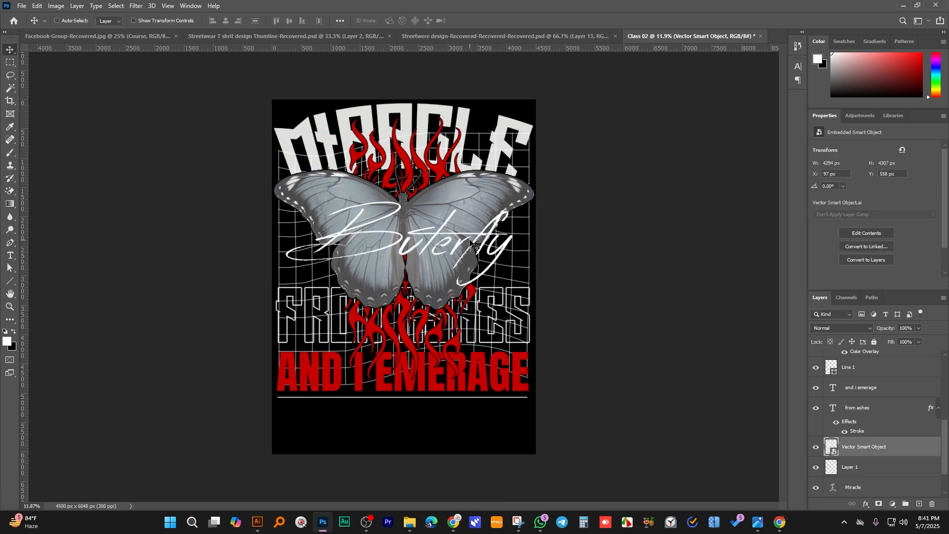
- Enlarge the wavy grid to about 4388 × 4402 px so it spans nearly the full artboard width
key(ctrl+t)
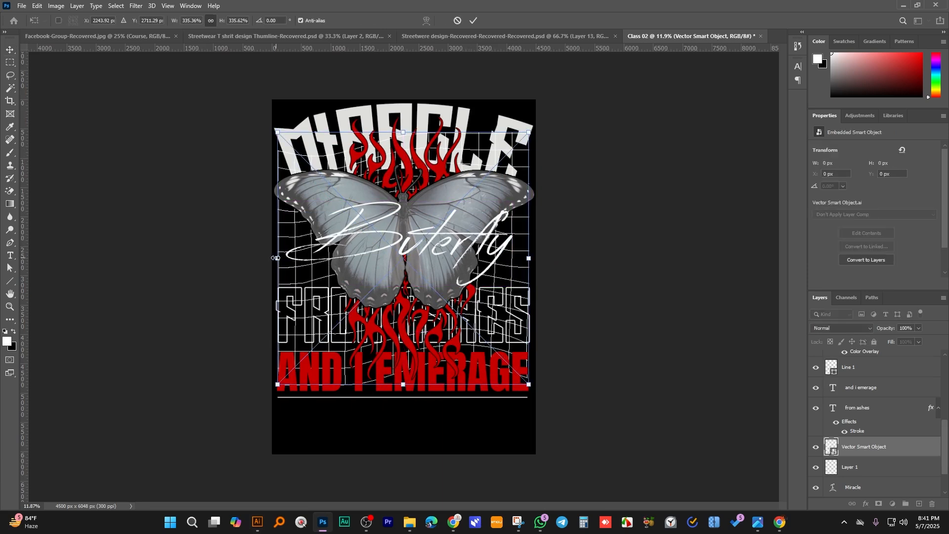
drag(275, 257, 273, 258)
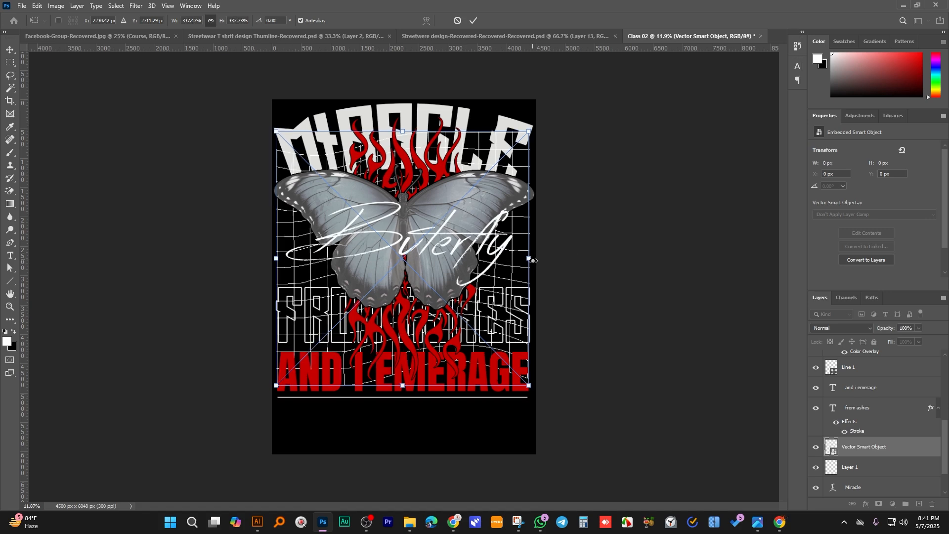
drag(533, 261, 539, 258)
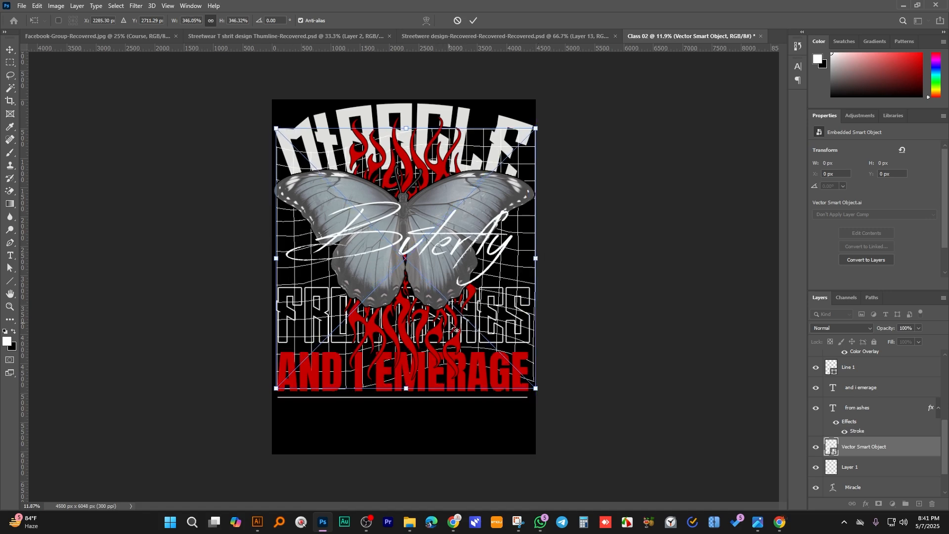
scroll(414, 328, up, 4)
drag(595, 245, 591, 244)
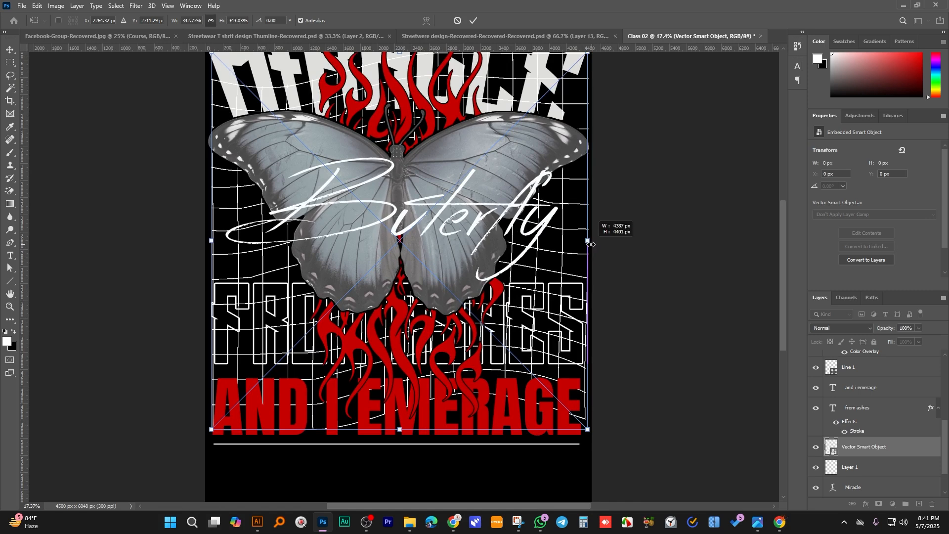
key(Return)
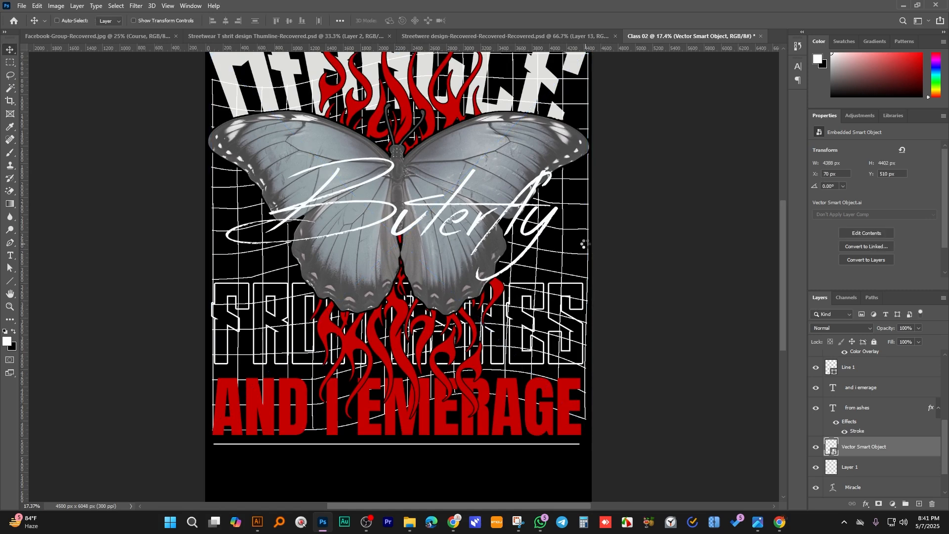
- Set the wavy grid layer's opacity to 31%
click(920, 329)
drag(905, 341, 886, 341)
scroll(560, 265, down, 2)
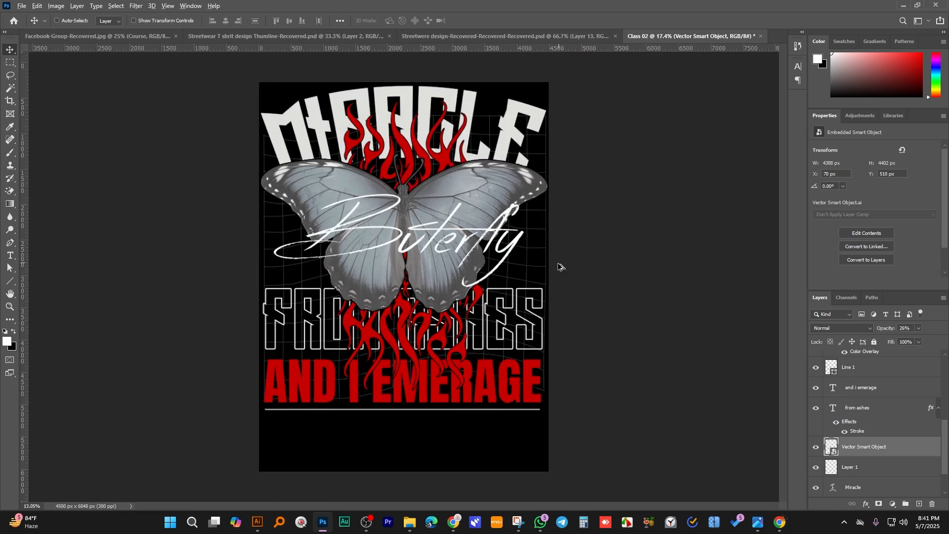
scroll(543, 269, up, 4)
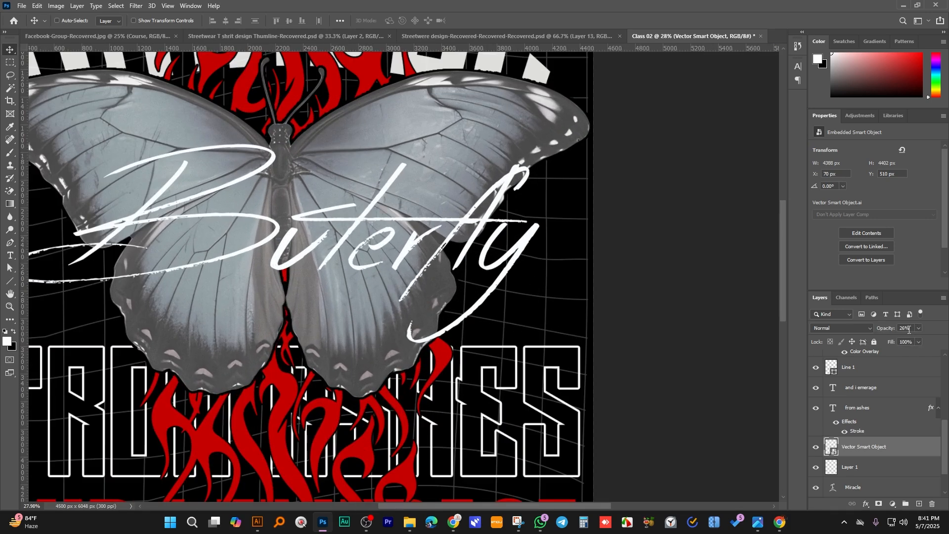
scroll(909, 329, up, 2)
click(909, 328)
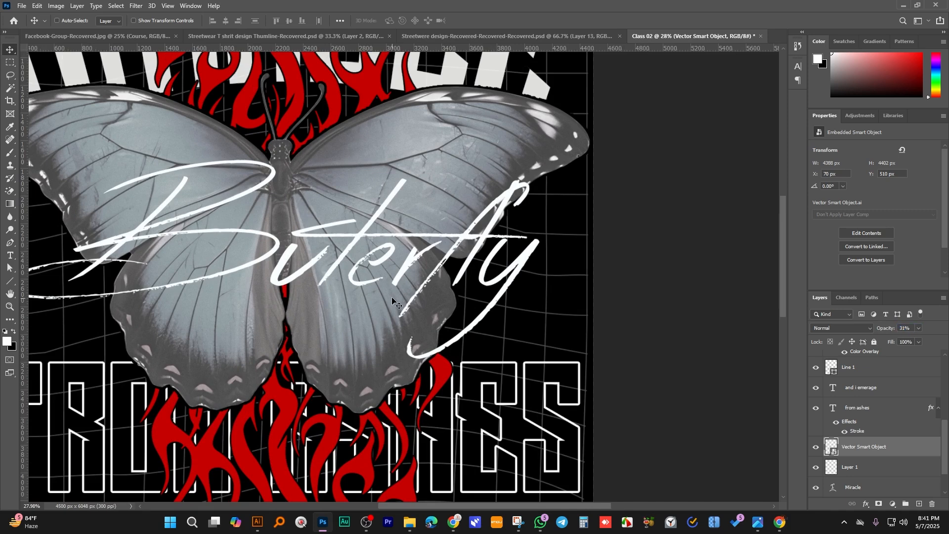
scroll(587, 397, down, 2)
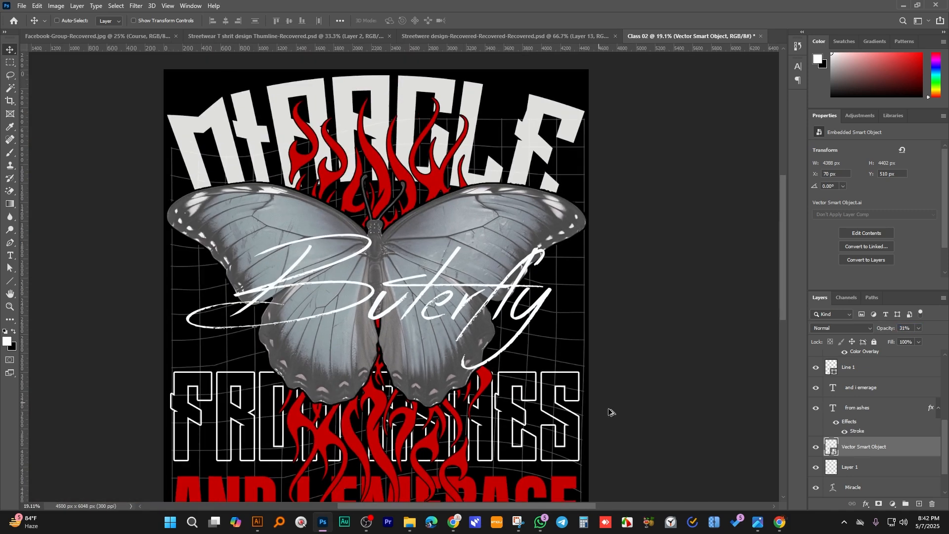
- Add a layer mask to the wavy grid layer and enlarge the black Brush to 900 px
click(879, 504)
scroll(669, 405, down, 1)
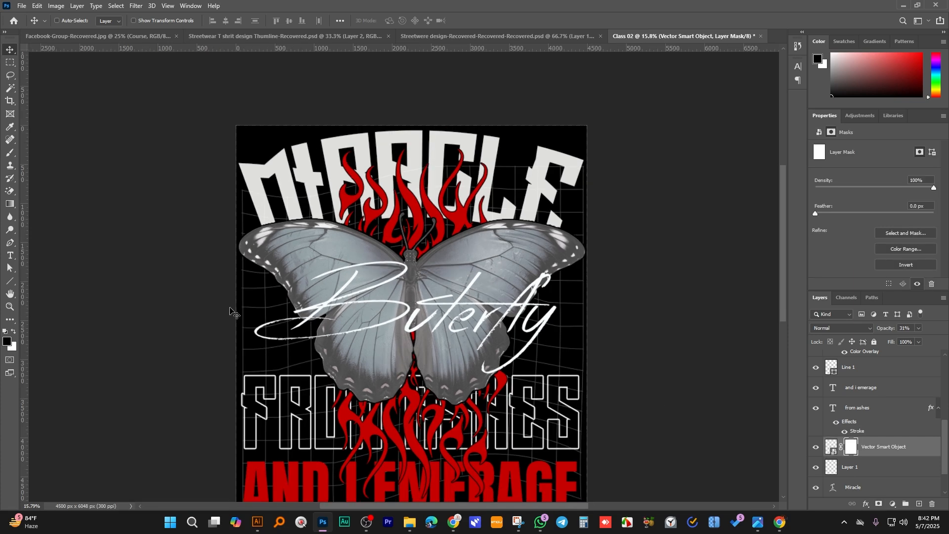
click(10, 153)
scroll(510, 309, down, 1)
scroll(509, 309, up, 2)
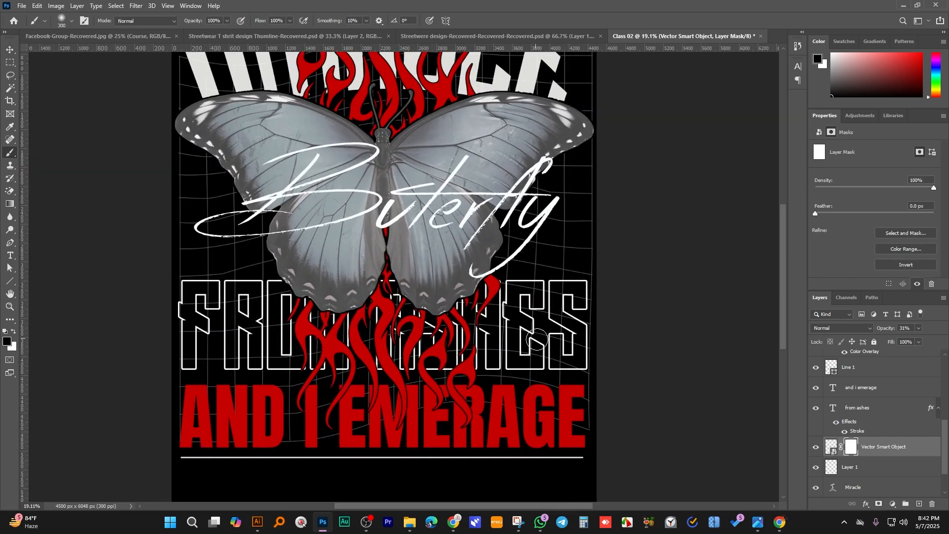
key(bracketright)
key(bracketright)
key(bracketright)
key(bracketright)
key(bracketright)
key(bracketright)
scroll(242, 325, up, 5)
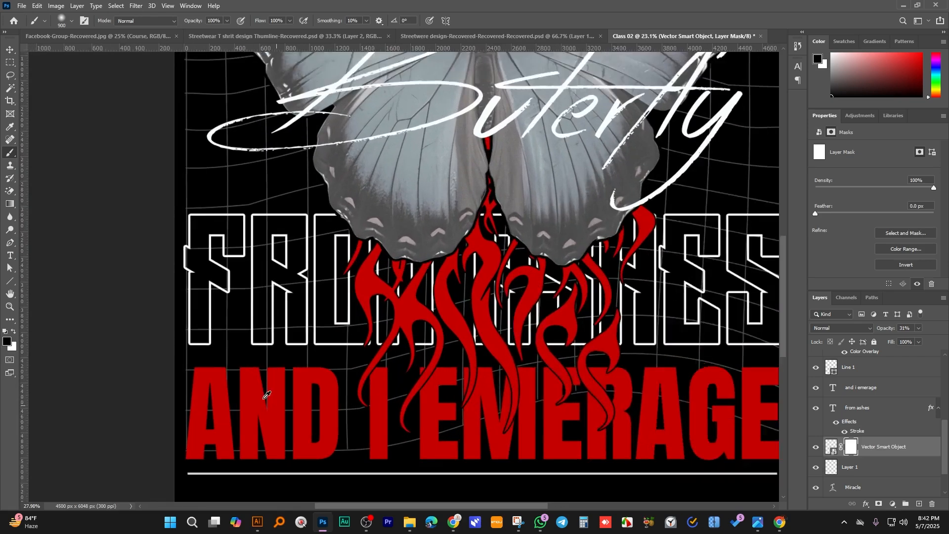
scroll(241, 325, down, 4)
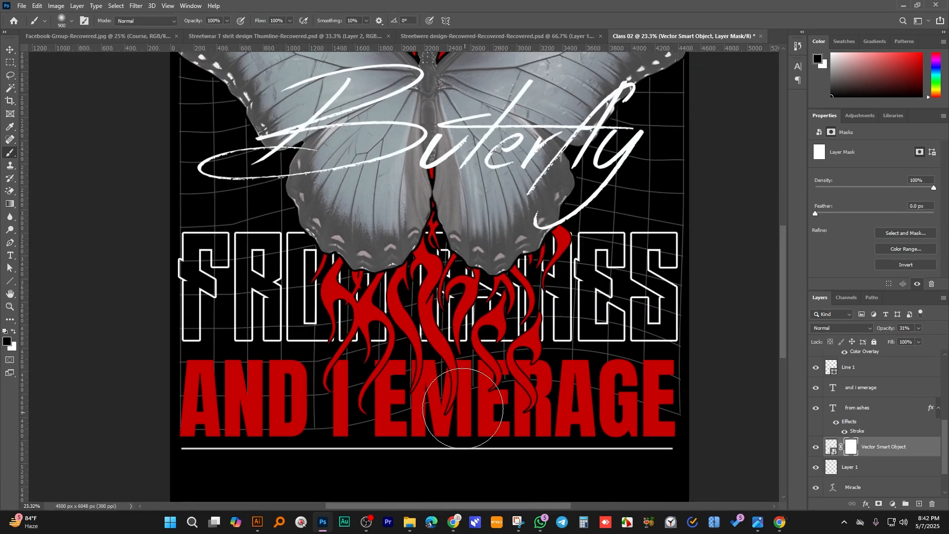
mouse_move(230, 393)
mouse_down()
mouse_move(745, 397)
mouse_move(279, 401)
mouse_move(502, 420)
mouse_up()
scroll(705, 479, down, 1)
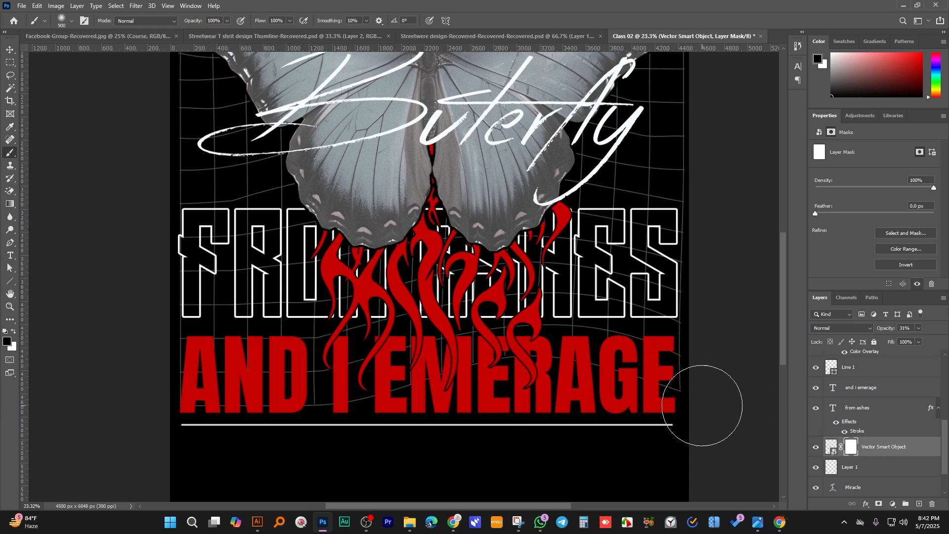
scroll(717, 407, down, 2)
scroll(643, 277, up, 3)
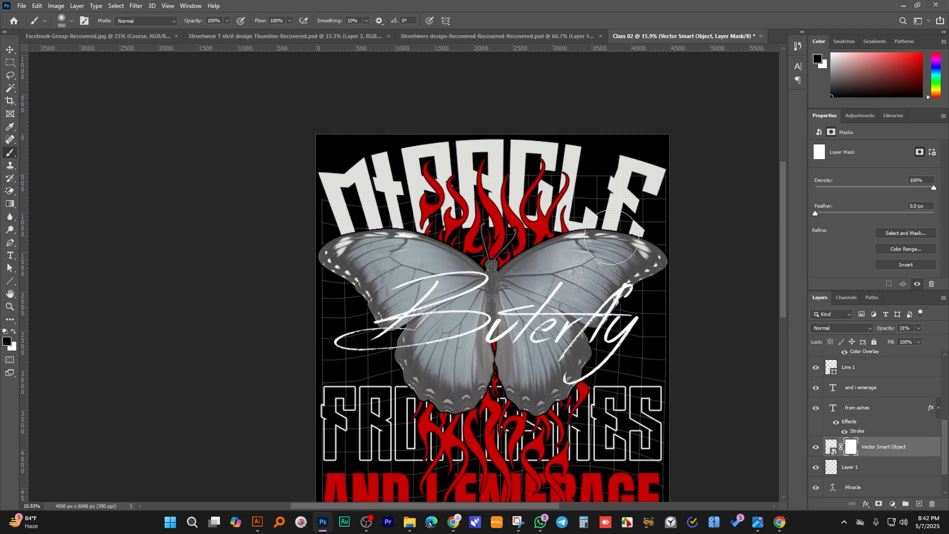
scroll(613, 157, up, 2)
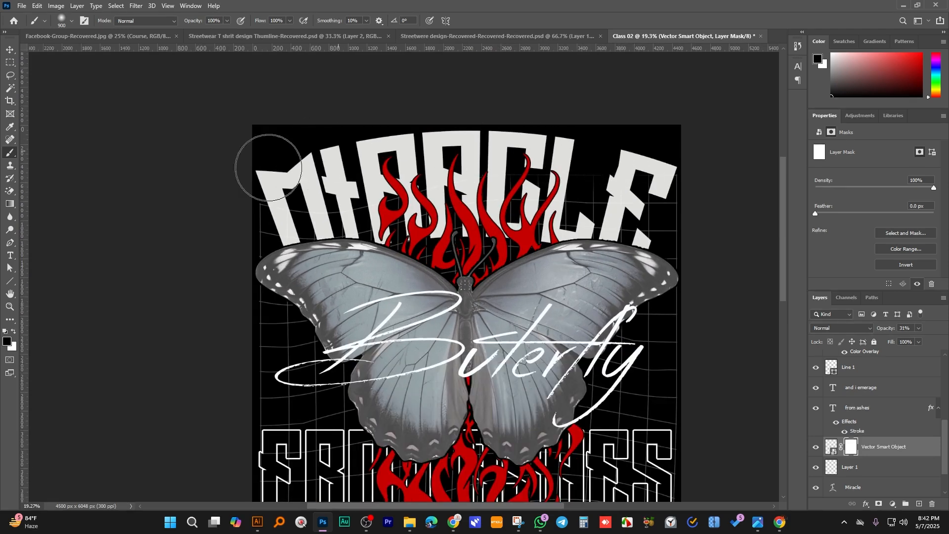
- Stretch the wavy grid upward to 110.13% height so its upper edge reaches the top of the MIRACLE title
click(5, 51)
key(ctrl+t)
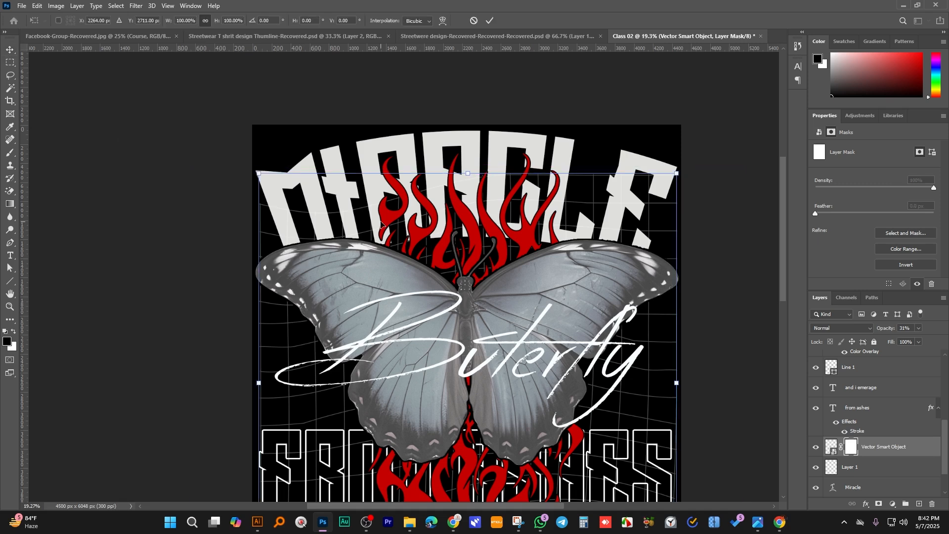
drag(469, 172, 461, 132)
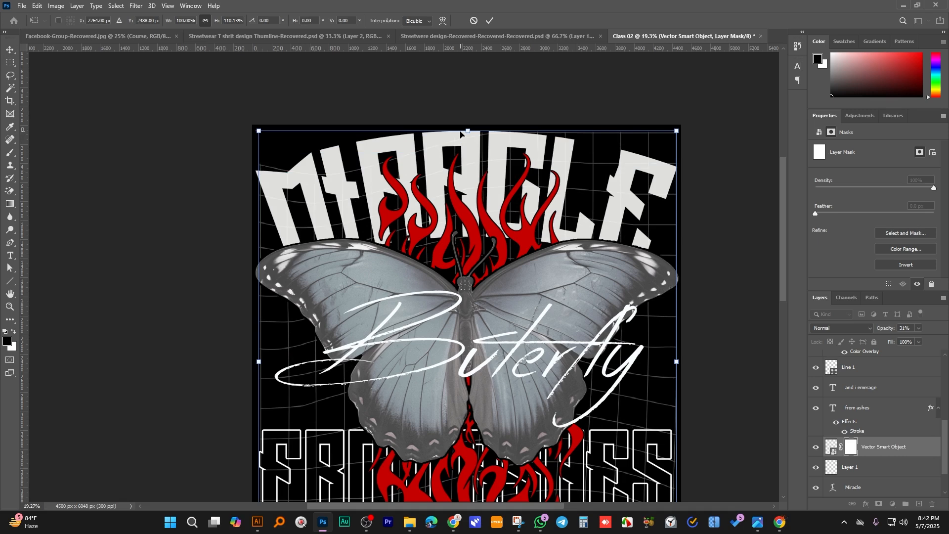
key(Return)
- Examine how the faded wavy grid sits behind the title, butterfly and lower text lines
scroll(652, 292, down, 4)
scroll(528, 258, up, 4)
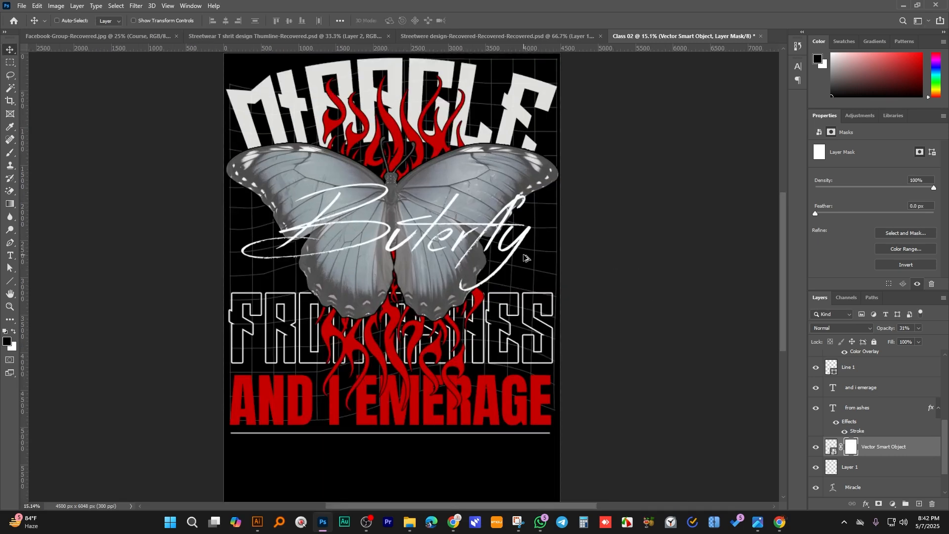
drag(530, 249, 573, 254)
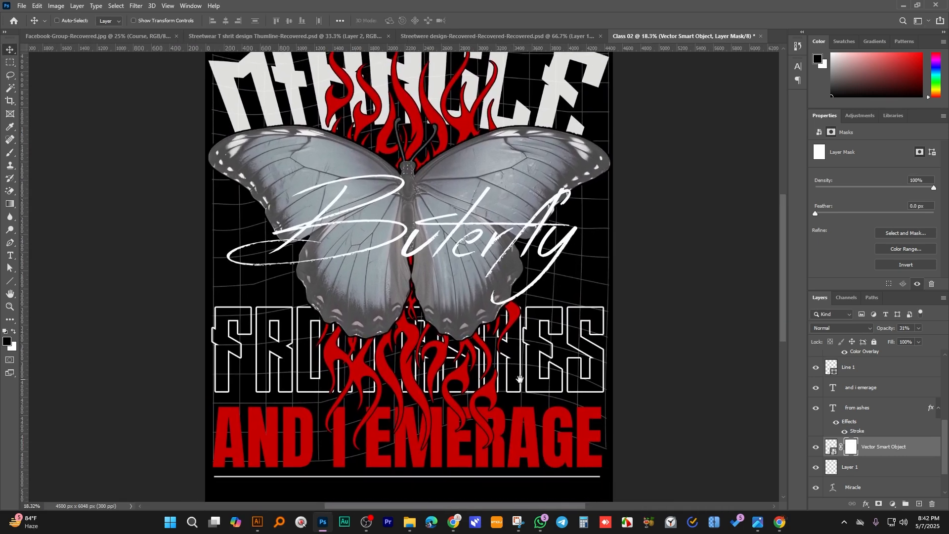
scroll(493, 443, up, 2)
mouse_move(506, 424)
mouse_down()
mouse_move(509, 387)
mouse_move(509, 406)
mouse_up()
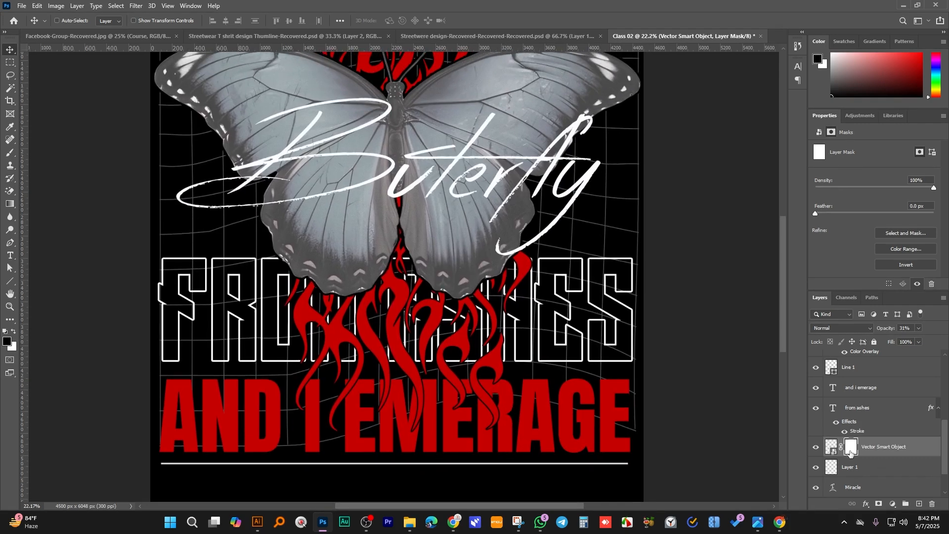
scroll(410, 324, down, 2)
scroll(495, 296, down, 2)
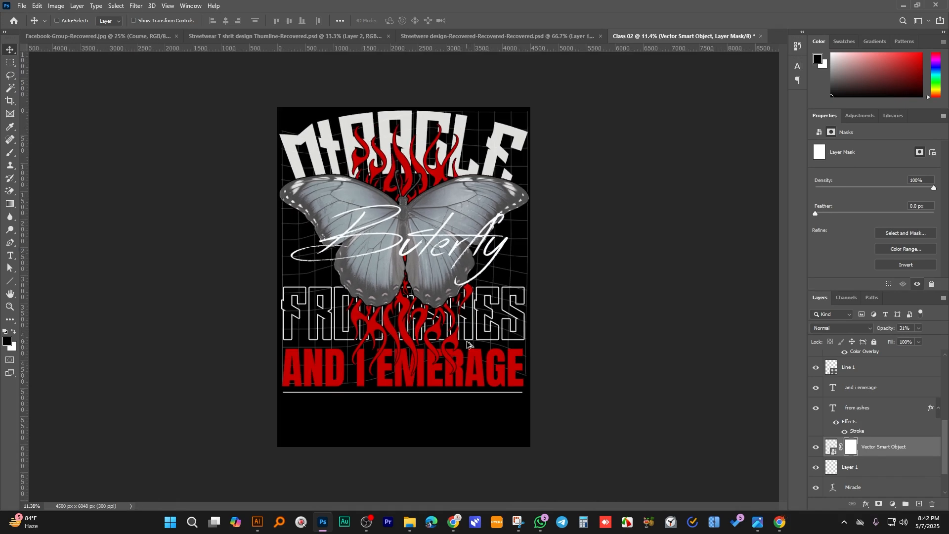
scroll(470, 333, down, 1)
scroll(467, 380, up, 2)
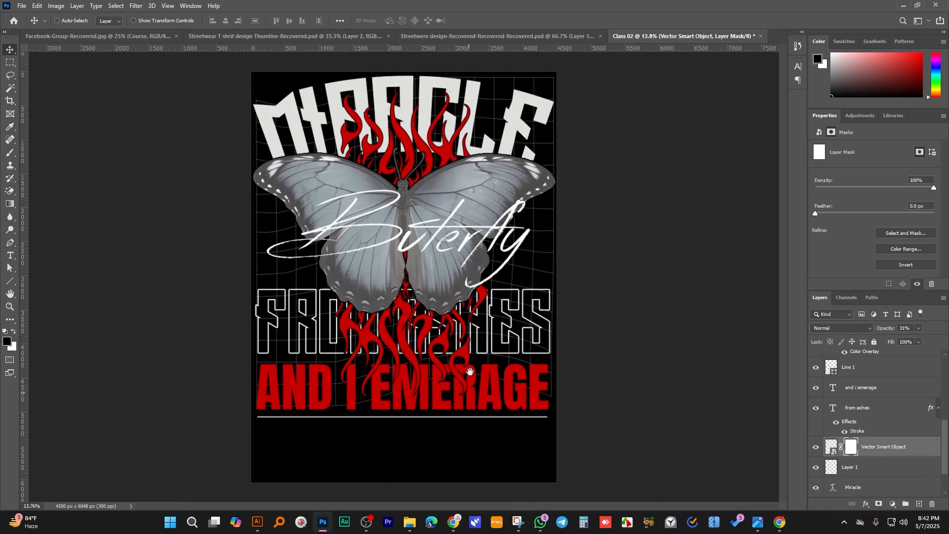
scroll(408, 438, up, 3)
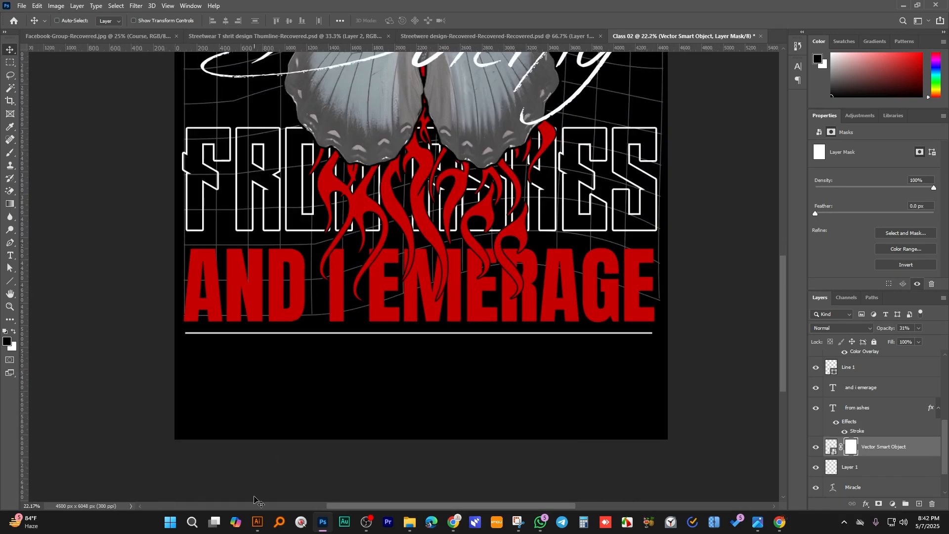
- Switch to Illustrator and bring the diagonal stripe group from the shapes document into the Photoshop design
click(258, 525)
click(650, 231)
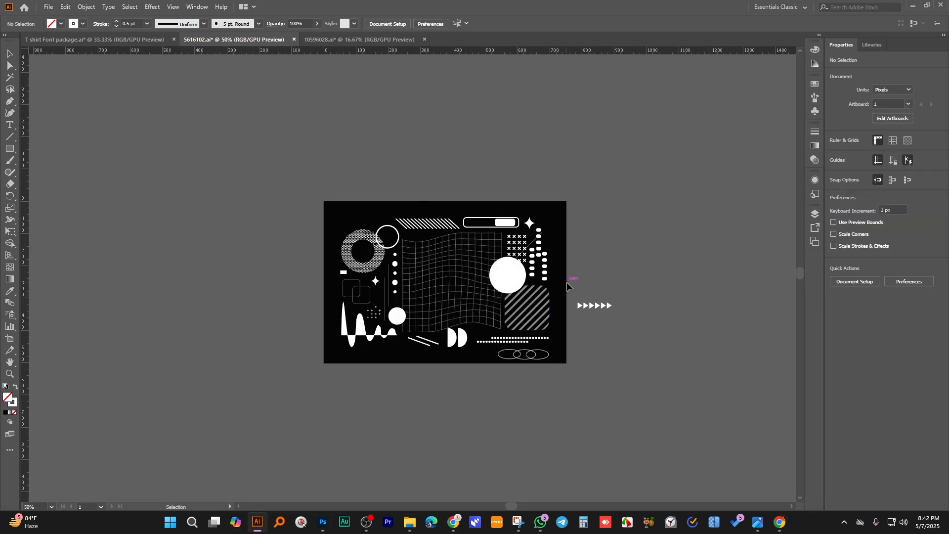
scroll(366, 334, up, 2)
drag(481, 382, 334, 361)
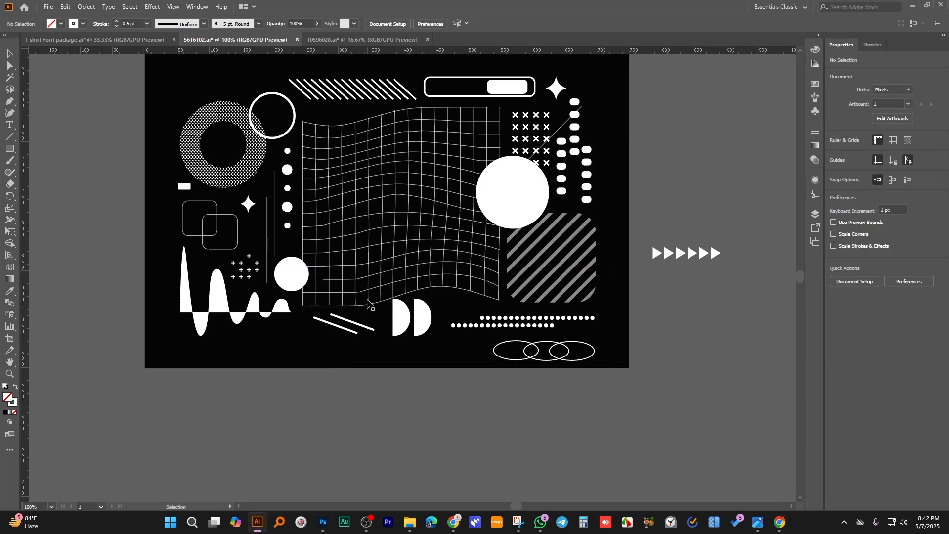
scroll(371, 305, up, 2)
mouse_move(390, 130)
mouse_down()
mouse_move(262, 451)
mouse_move(331, 482)
mouse_move(325, 529)
mouse_move(801, 449)
mouse_up()
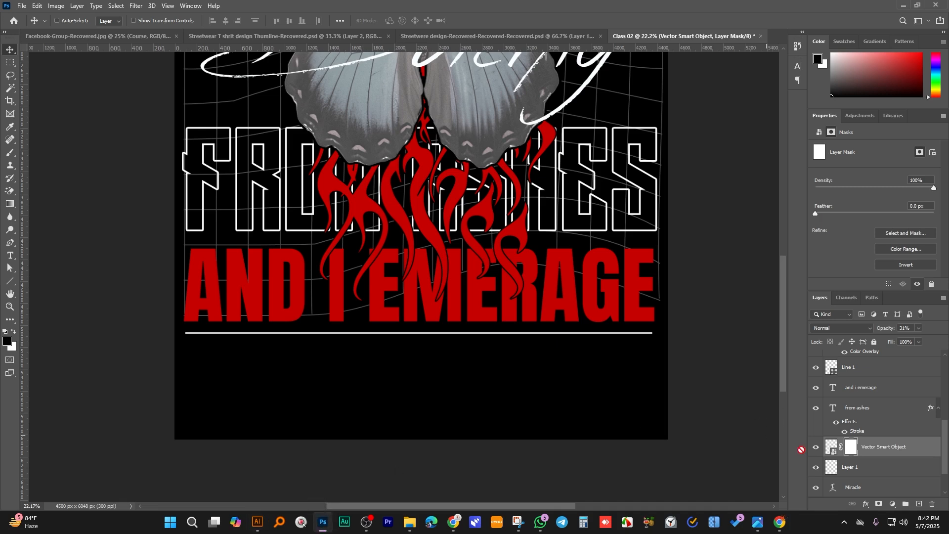
- Scale the diagonal stripes to about 2317 × 379 px and centre them below the divider line
drag(465, 391, 655, 386)
mouse_move(573, 395)
mouse_down()
mouse_move(438, 376)
mouse_move(444, 384)
mouse_up()
drag(505, 367, 533, 366)
drag(452, 370, 470, 371)
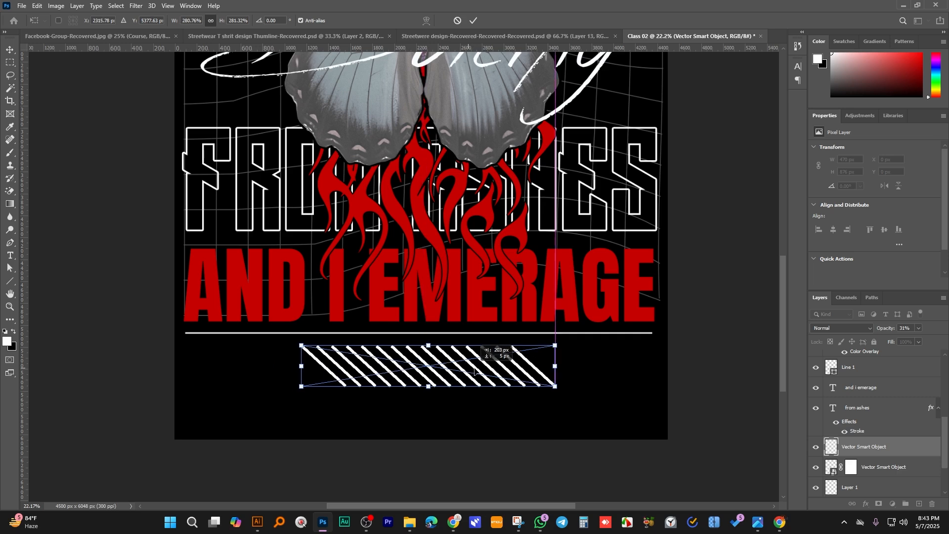
key(Return)
- Nudge the diagonal stripes upward to Y 5168 px, closer to the divider line
key(Up)
key(Up)
key(Up)
key(Up)
key(Up)
key(Up)
key(Up)
key(Up)
key(Up)
key(Up)
key(Up)
key(Up)
key(Up)
key(Up)
key(Up)
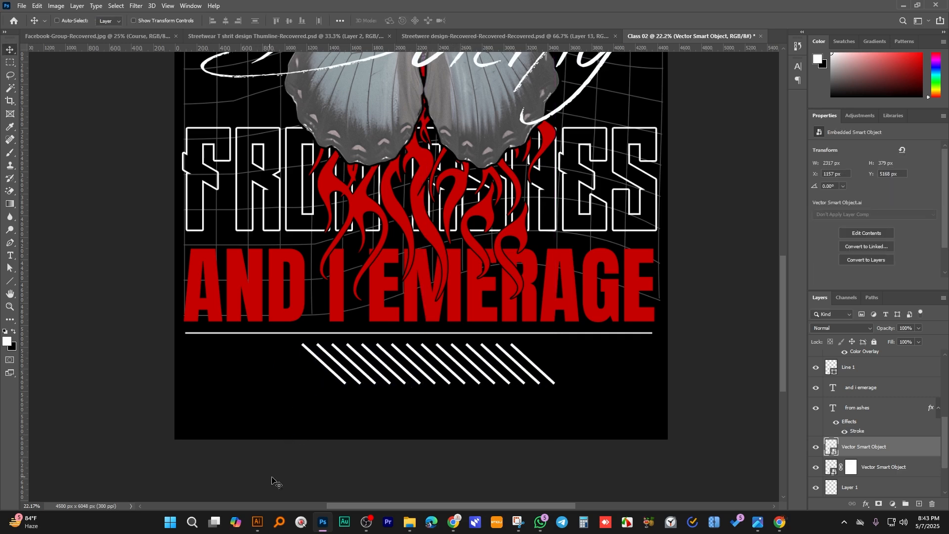
- Switch to Illustrator and bring the STREETWEAR BRAND globe logo from the 10596028.ai document into the Photoshop design
click(257, 522)
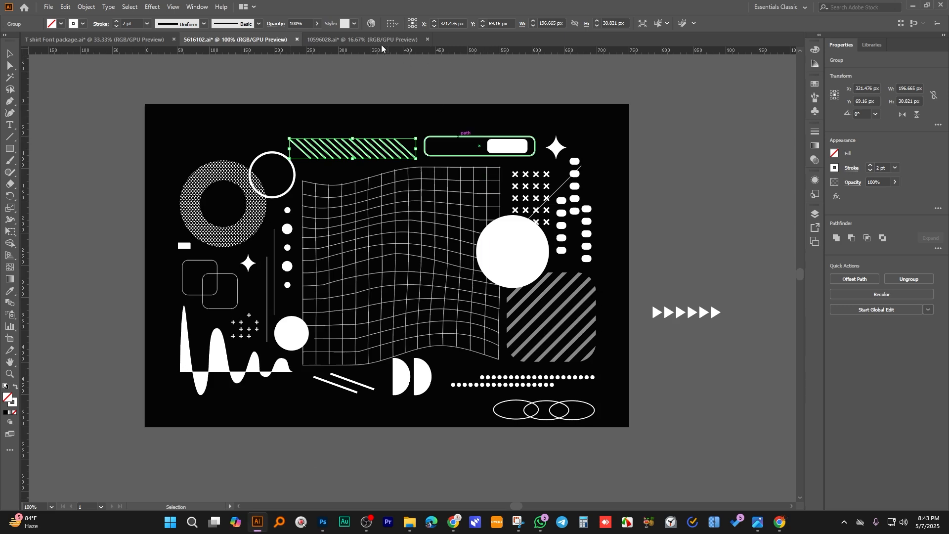
click(376, 39)
drag(331, 239, 480, 354)
alt+scroll(480, 428, up, 2)
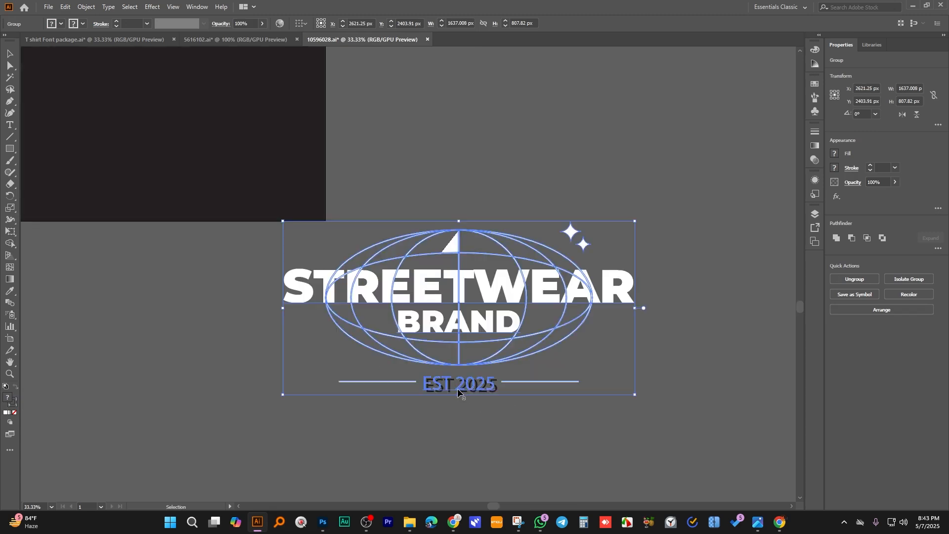
alt+scroll(460, 265, down, 2)
drag(272, 319, 282, 322)
click(459, 259)
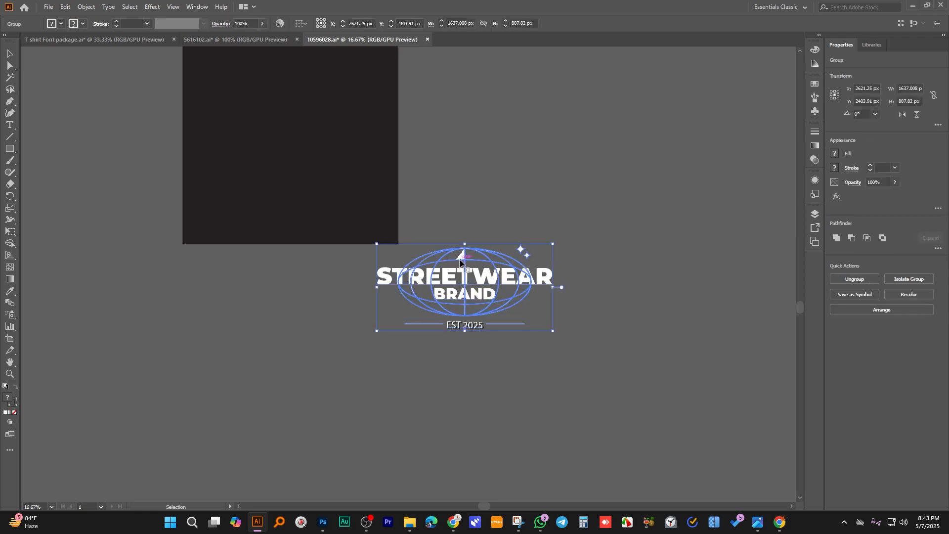
click(535, 365)
click(380, 278)
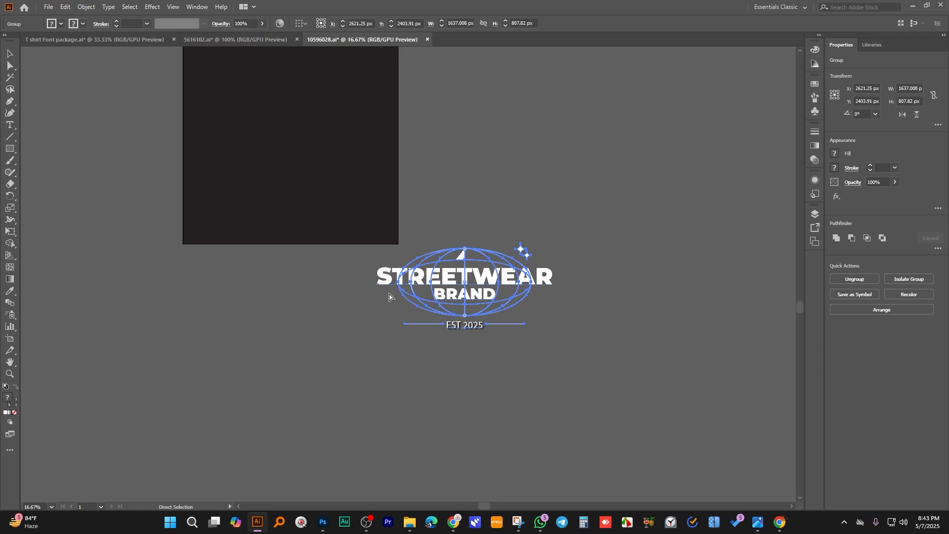
click(564, 374)
drag(429, 262, 406, 381)
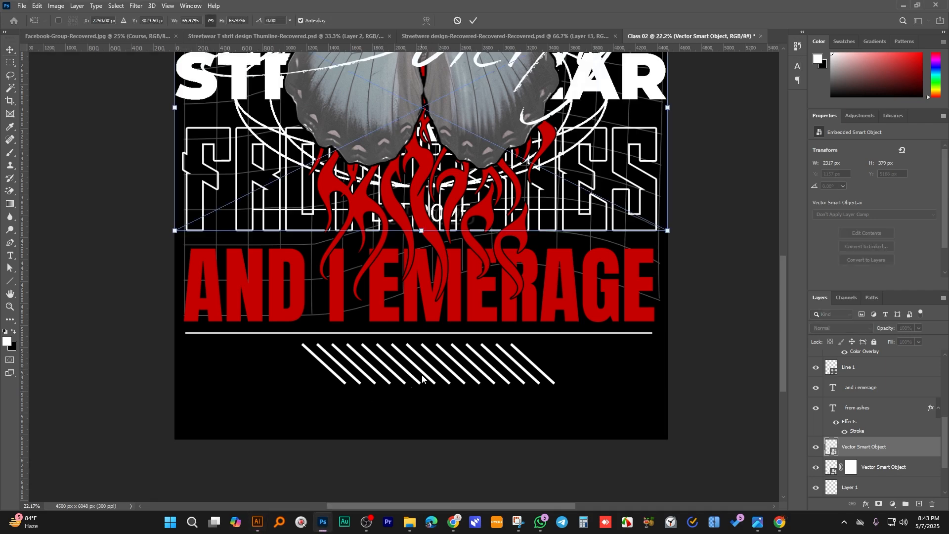
- Scale the STREETWEAR BRAND logo to about 854 × 417 px and place it below the divider line, right of the stripes
drag(668, 107, 609, 123)
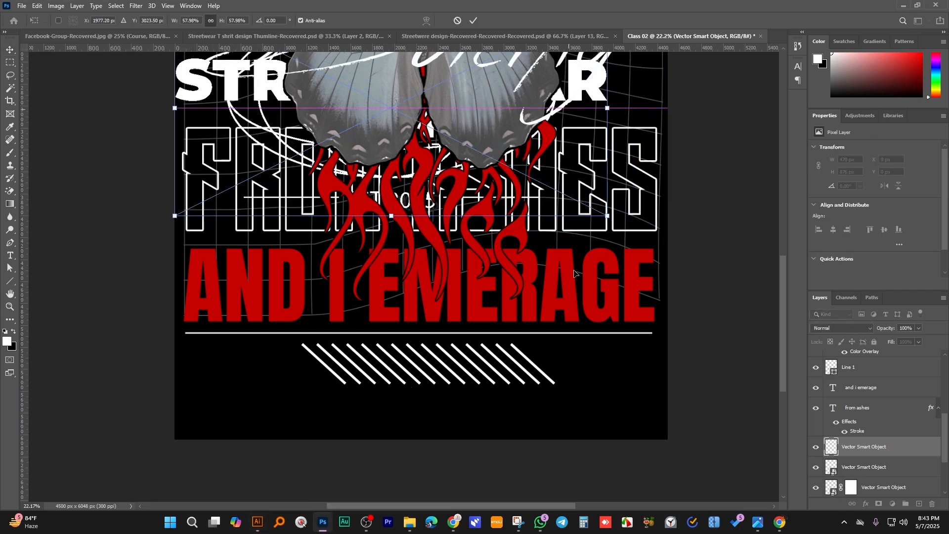
drag(551, 243, 605, 296)
drag(665, 285, 632, 377)
drag(667, 326, 661, 361)
key(Return)
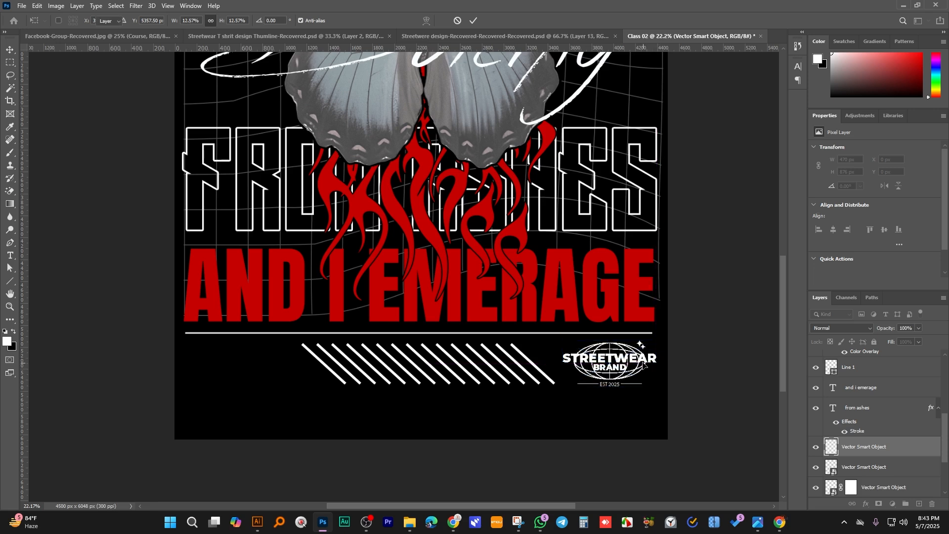
- Nudge the brand logo down to Y 5171 px and slightly left to X 3538 px
key(Down)
key(Down)
key(Down)
key(Down)
key(Down)
key(Down)
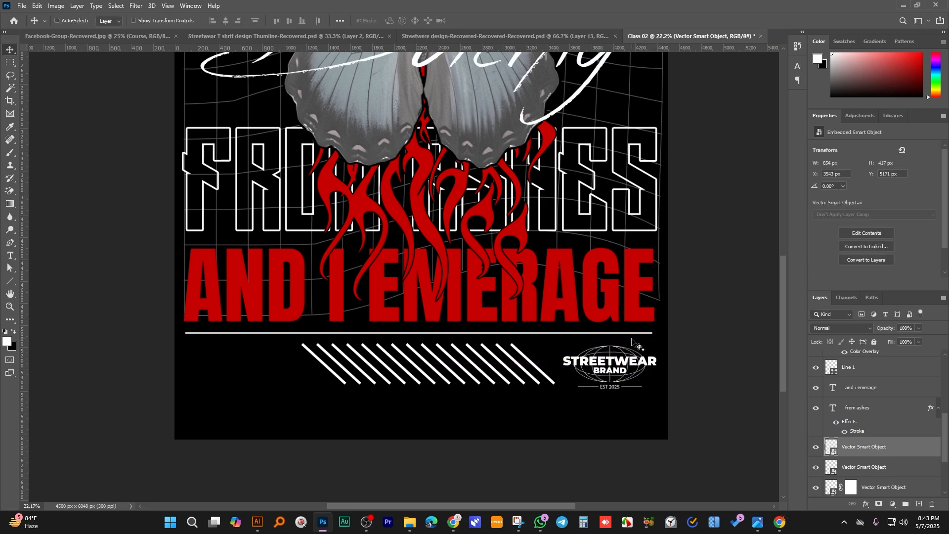
key(Left)
- Switch to Illustrator and bring the three overlapping ellipses from the 5616102.ai shapes document into the Photoshop design
scroll(628, 348, down, 3)
scroll(394, 368, up, 7)
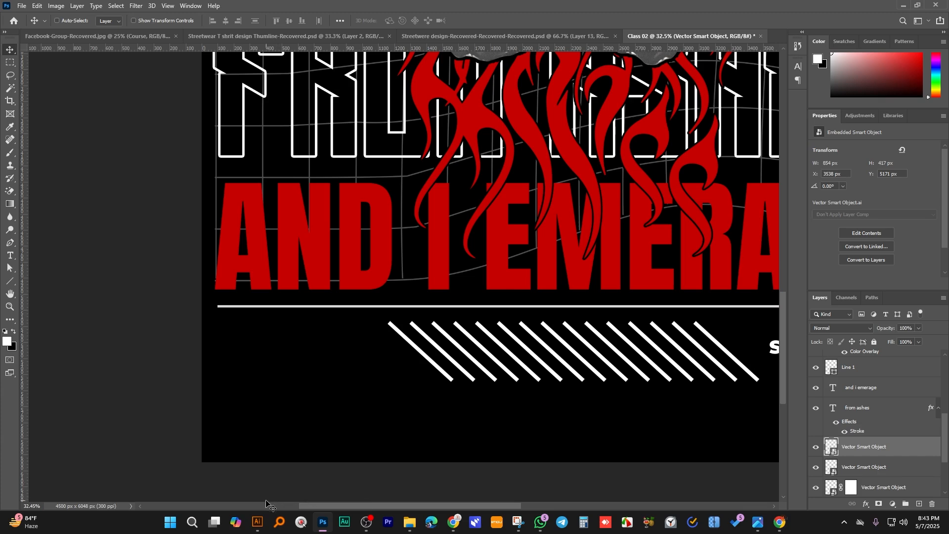
click(258, 522)
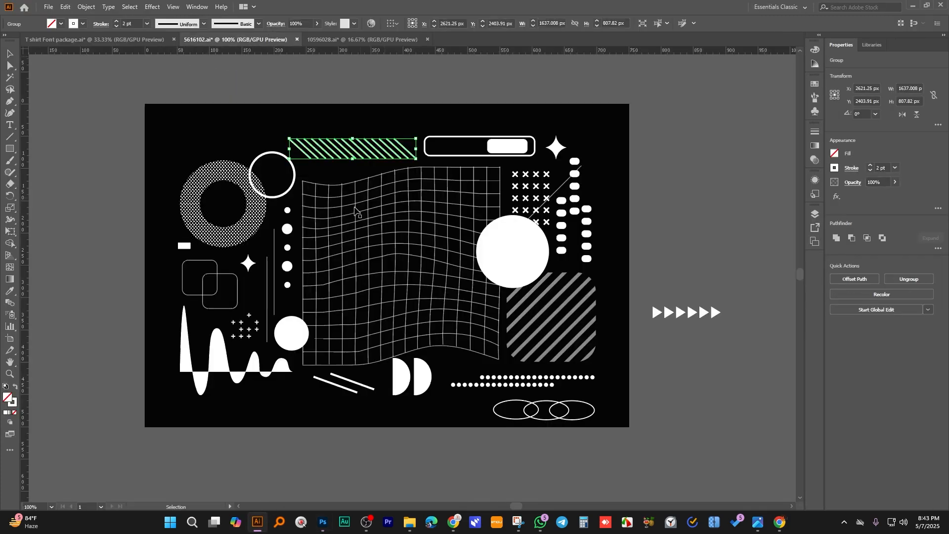
click(219, 39)
scroll(429, 416, up, 2)
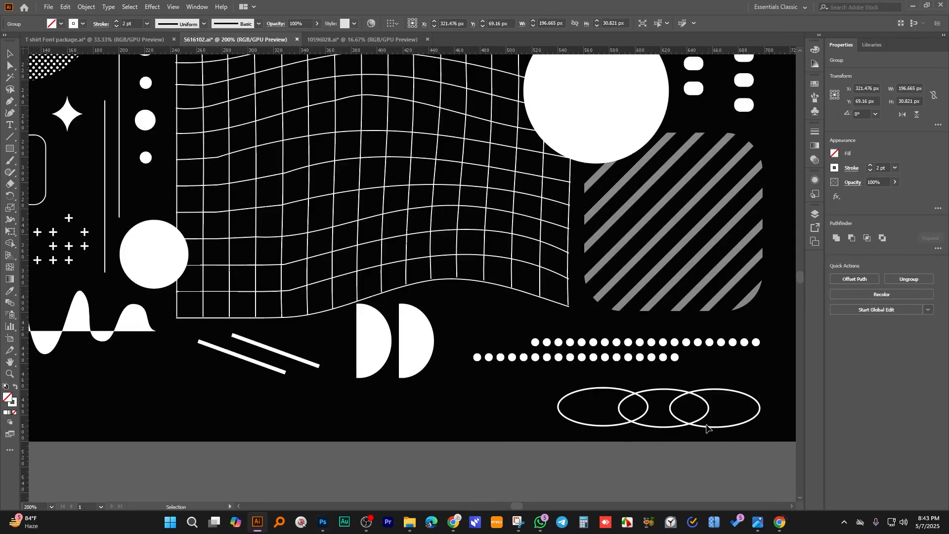
scroll(674, 410, up, 2)
click(673, 406)
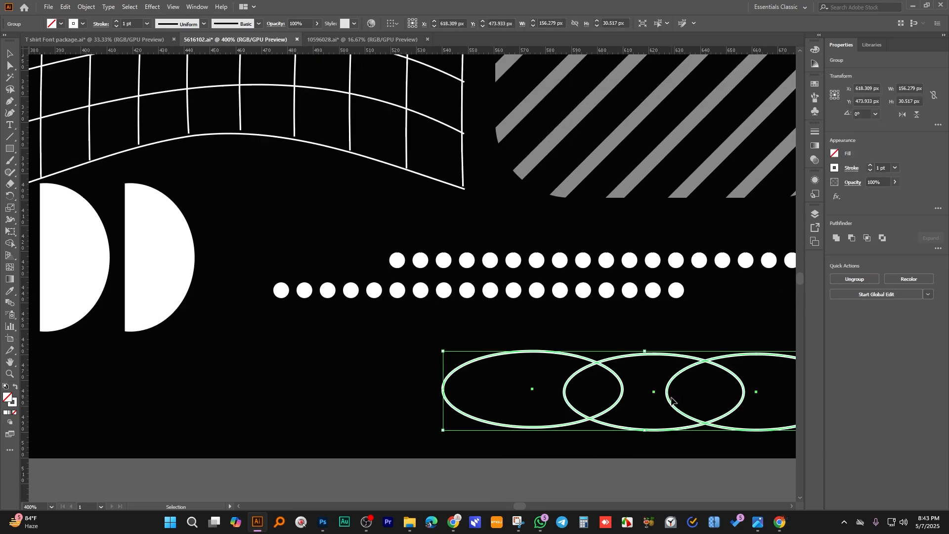
drag(671, 397, 538, 458)
click(538, 457)
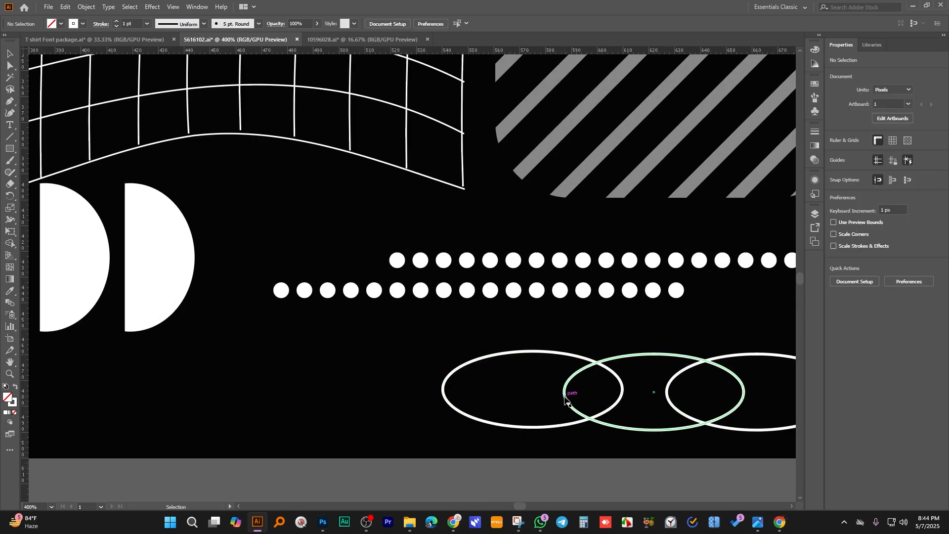
drag(565, 399, 260, 385)
- Scale the overlapping ellipses to about 1137 × 229 px and place them below the divider line, left of the stripes
drag(403, 374, 390, 375)
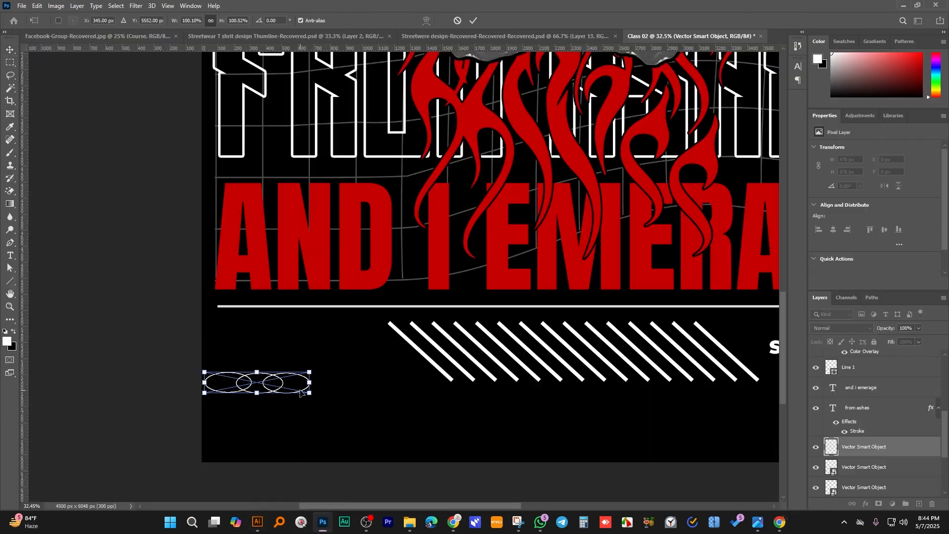
drag(316, 386, 317, 357)
drag(379, 360, 343, 363)
key(Return)
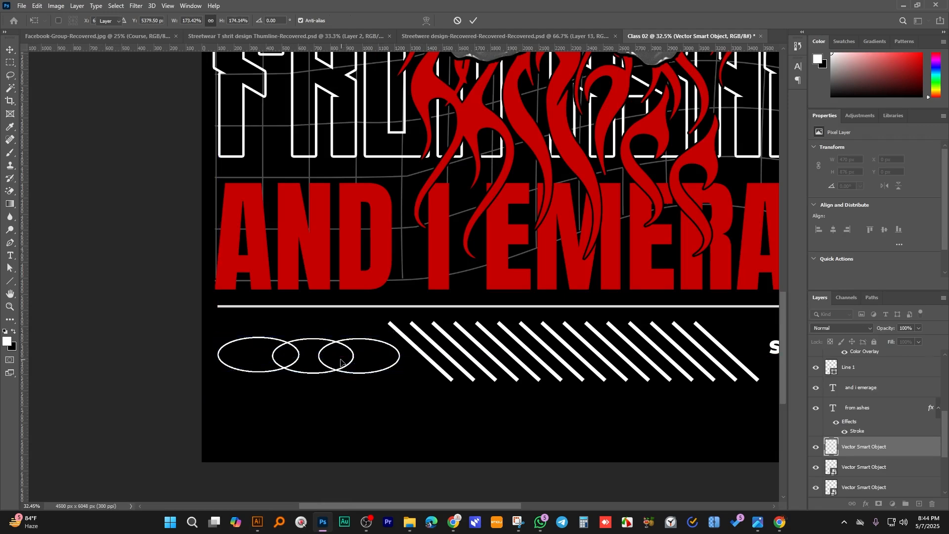
- Nudge the overlapping ellipses down to Y 5292 px to level them with the stripes and logo
scroll(349, 352, down, 3)
scroll(353, 349, down, 2)
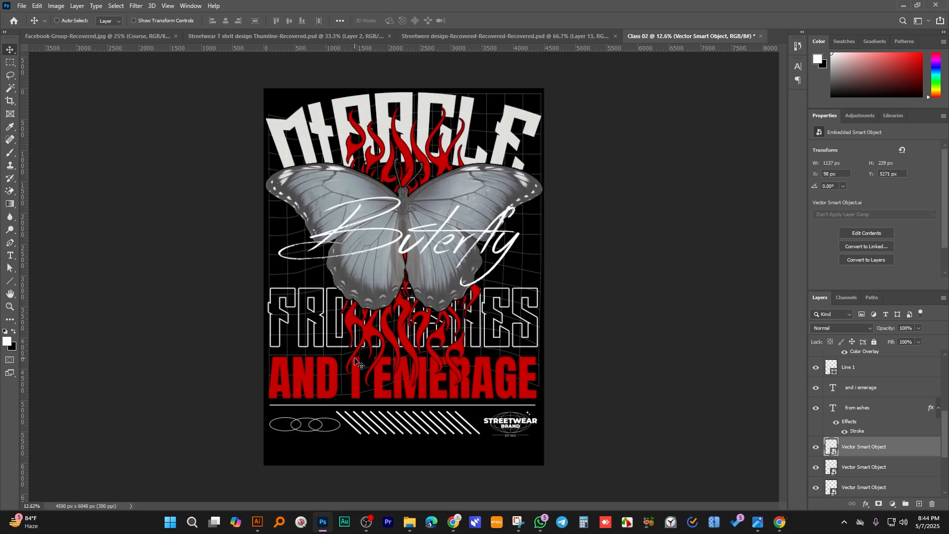
scroll(431, 372, up, 2)
scroll(405, 392, down, 2)
key(shift+Down)
key(shift+Down)
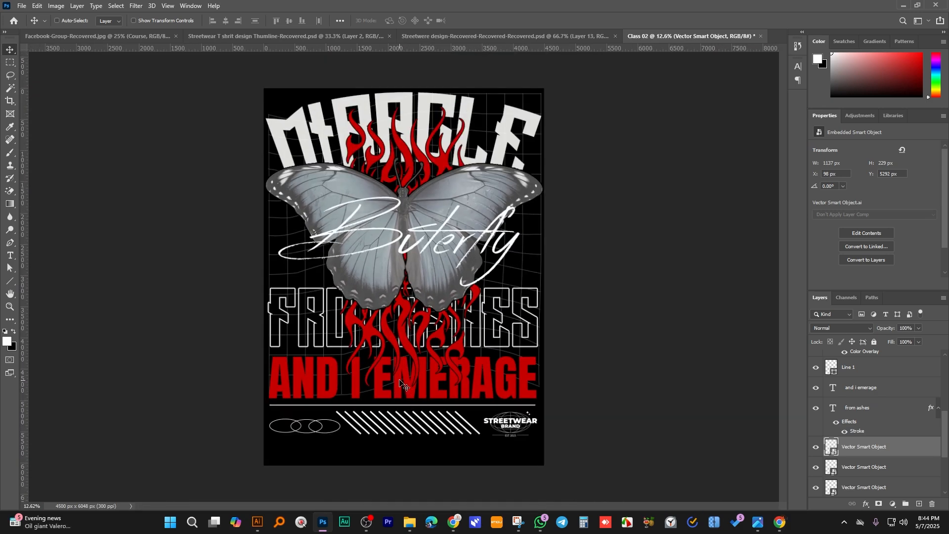
- Add a Lorem ipsum paragraph in Roboto Regular 12 pt below the stripes row, in a text box about 4301 × 305 px, above Miracle in the layer order
scroll(441, 415, up, 3)
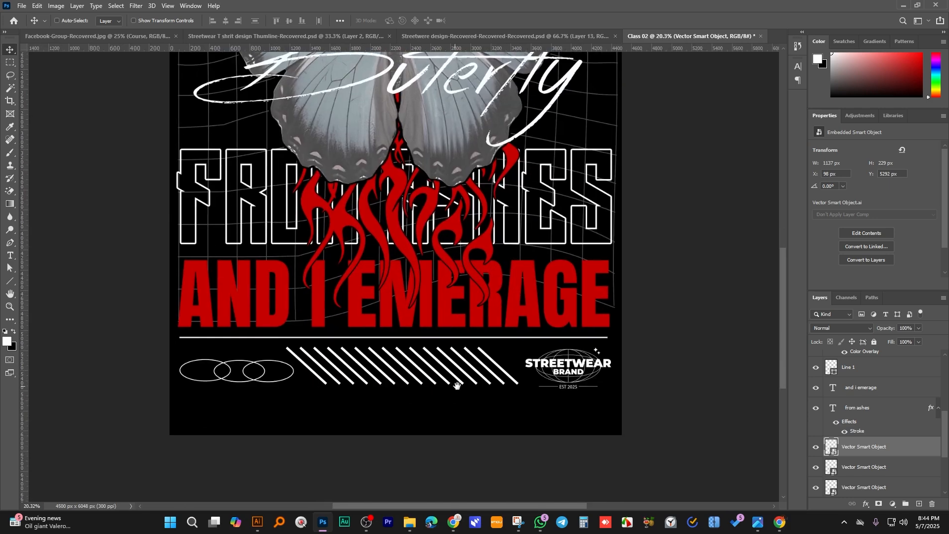
scroll(870, 468, down, 3)
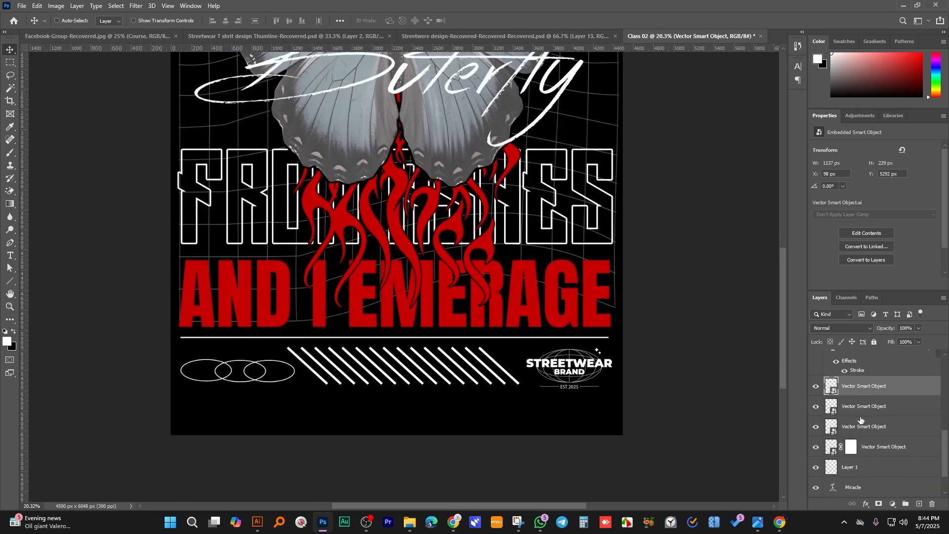
scroll(864, 469, down, 2)
click(858, 431)
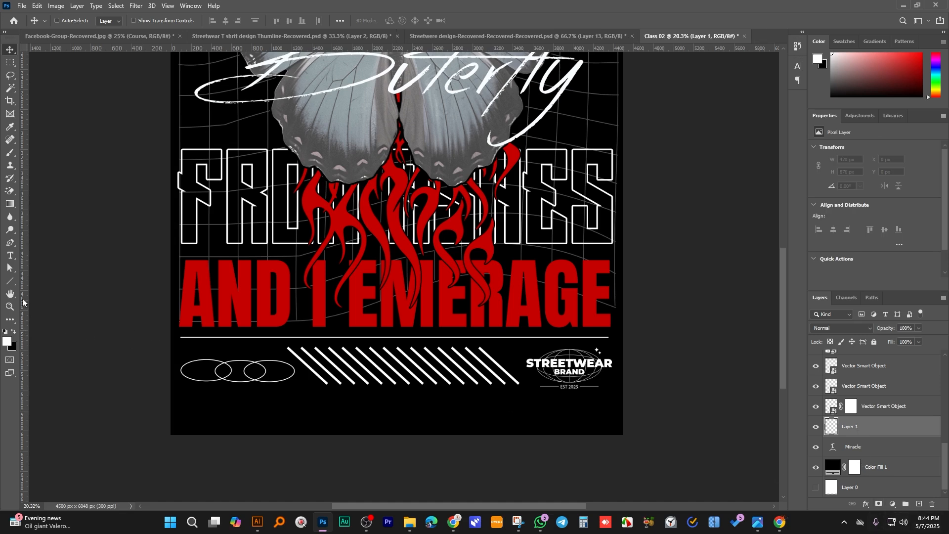
click(10, 255)
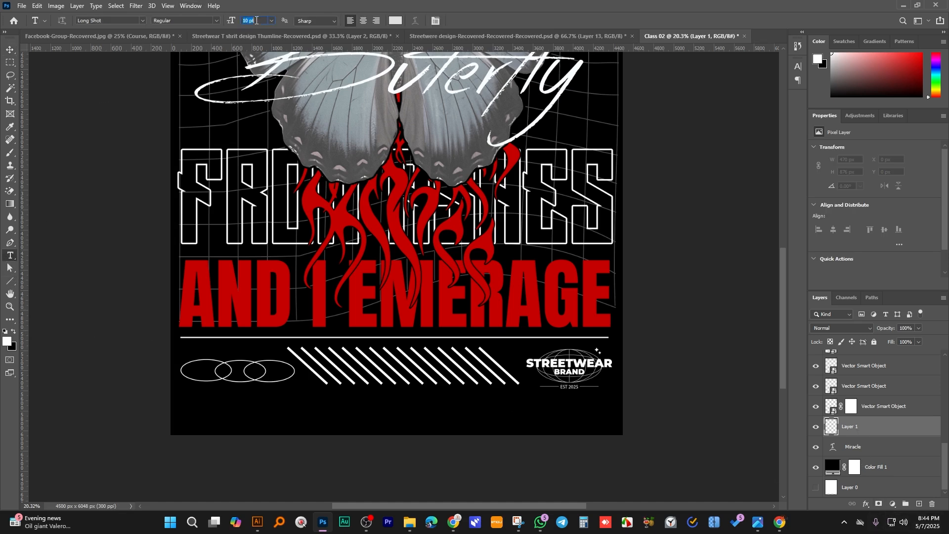
click(112, 20)
text(robo)
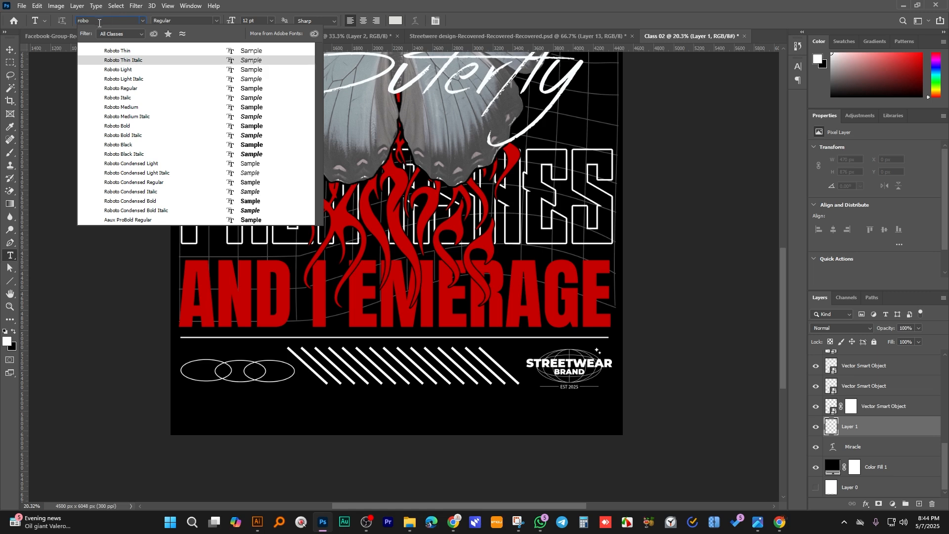
click(143, 88)
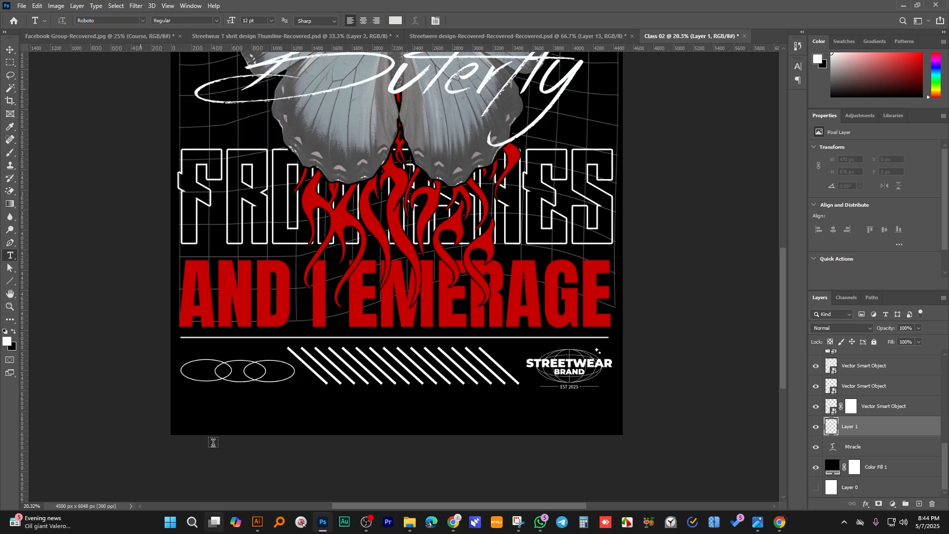
drag(183, 395, 606, 424)
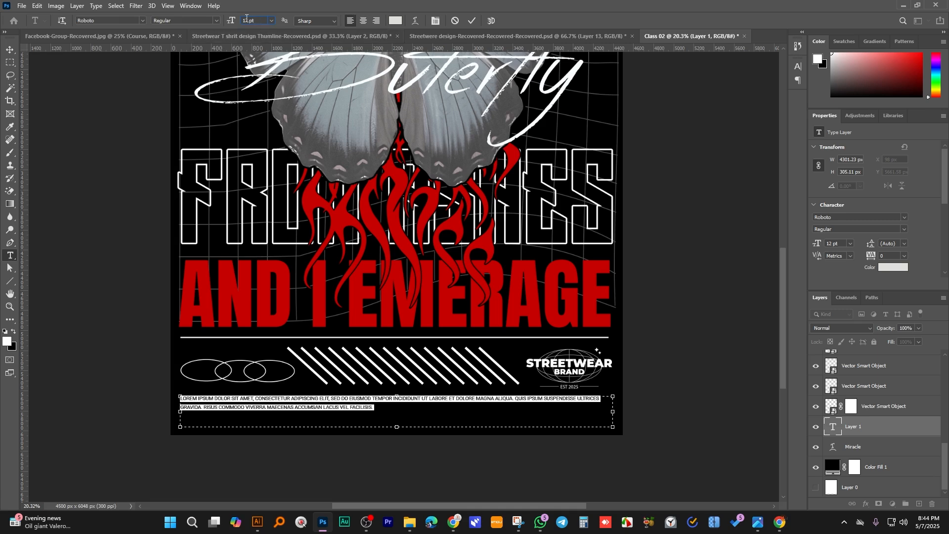
- Enlarge the Lorem ipsum paragraph text to 19 pt and finish editing it
scroll(257, 20, up, 6)
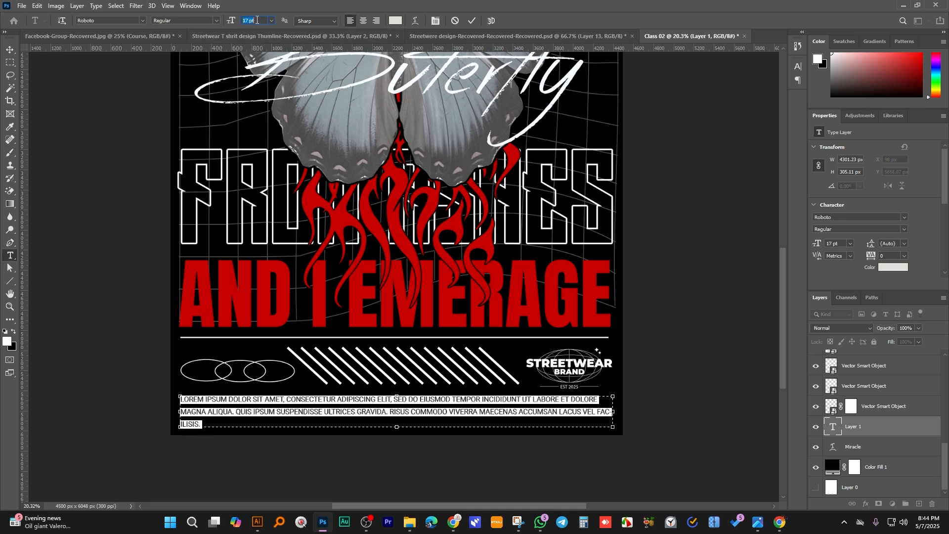
scroll(257, 20, up, 1)
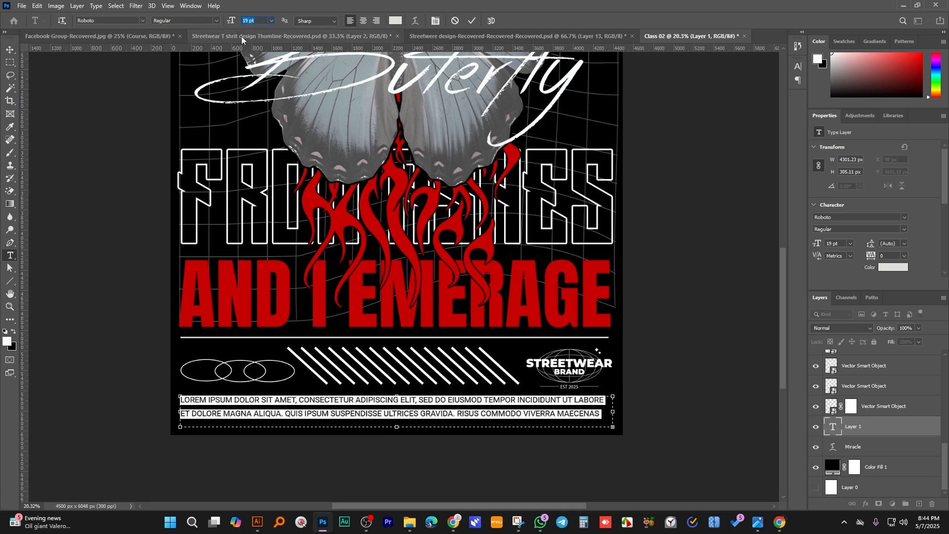
click(10, 50)
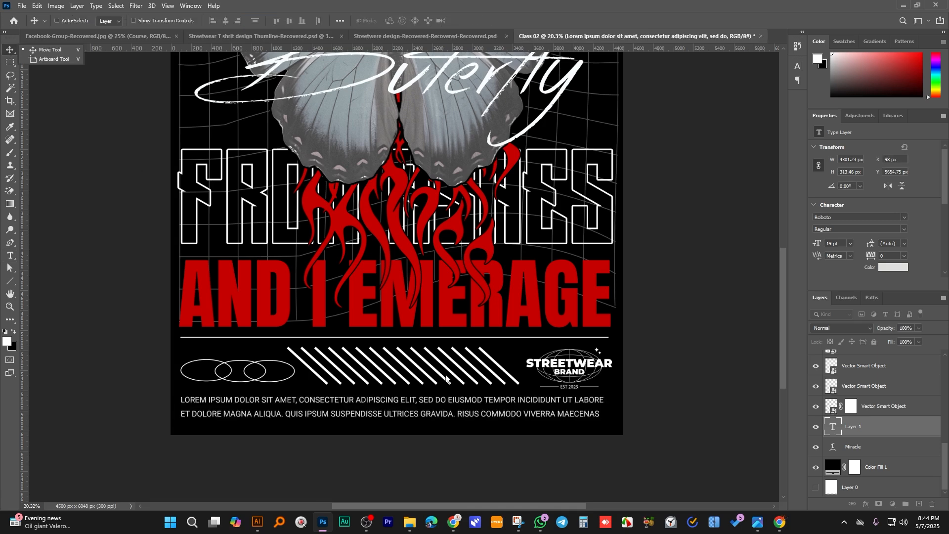
key(ctrl+0)
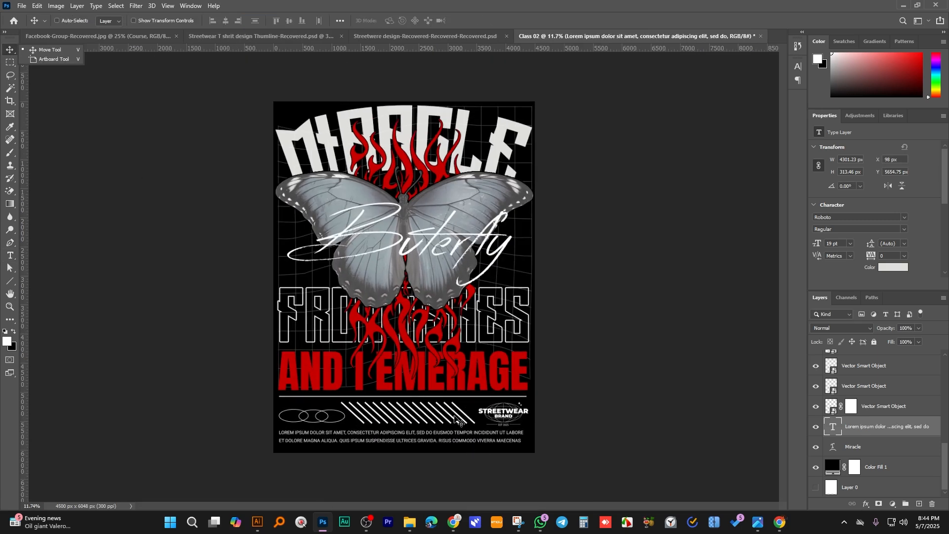
- Open the butterfly smart object's contents for editing
click(460, 373)
ctrl+click(481, 201)
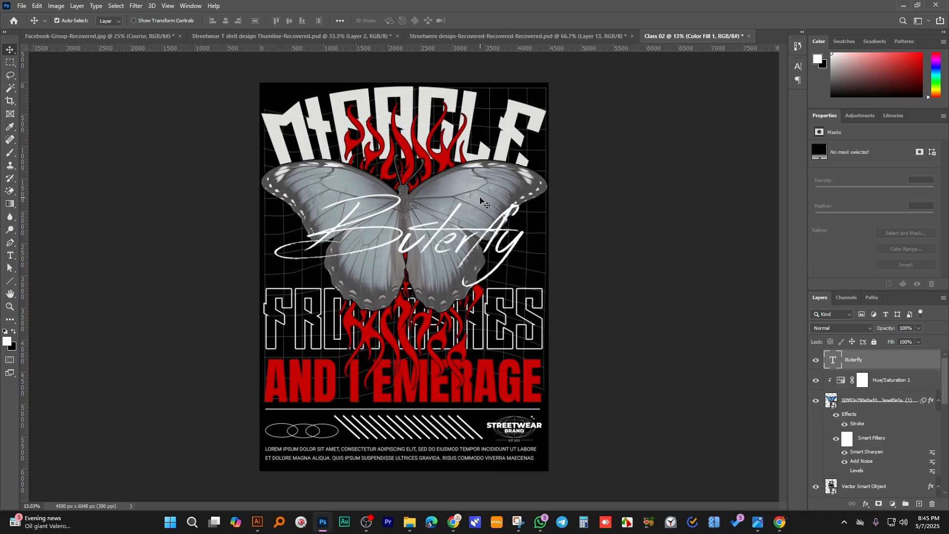
scroll(493, 208, up, 6)
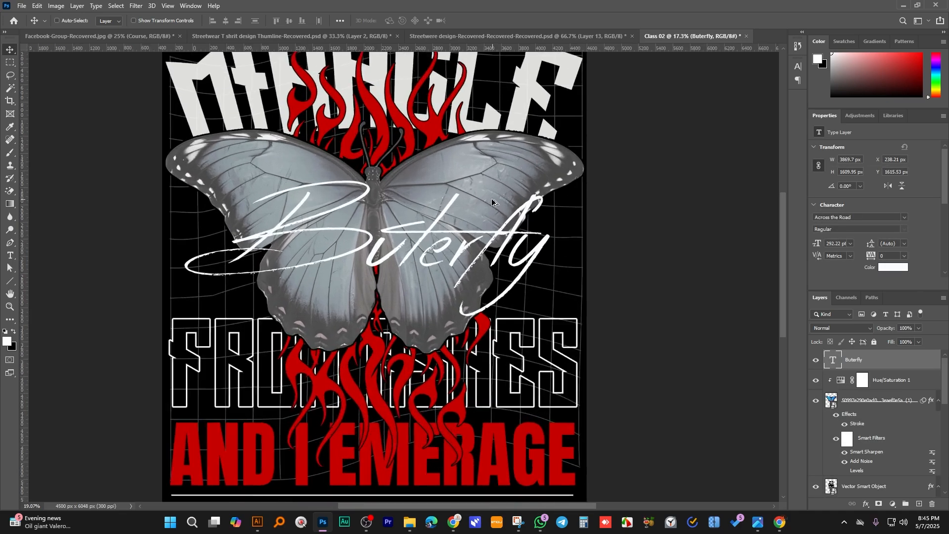
scroll(466, 222, down, 4)
scroll(460, 256, down, 3)
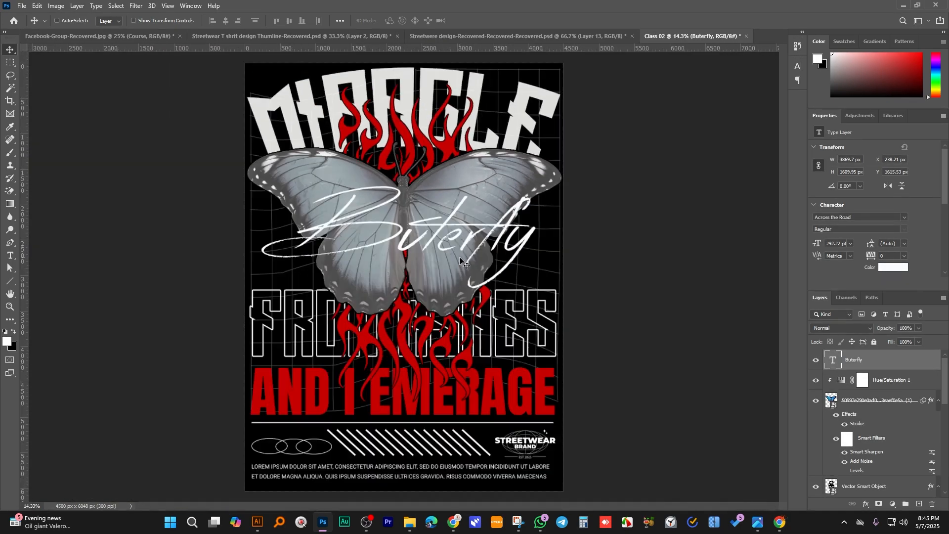
double_click(834, 406)
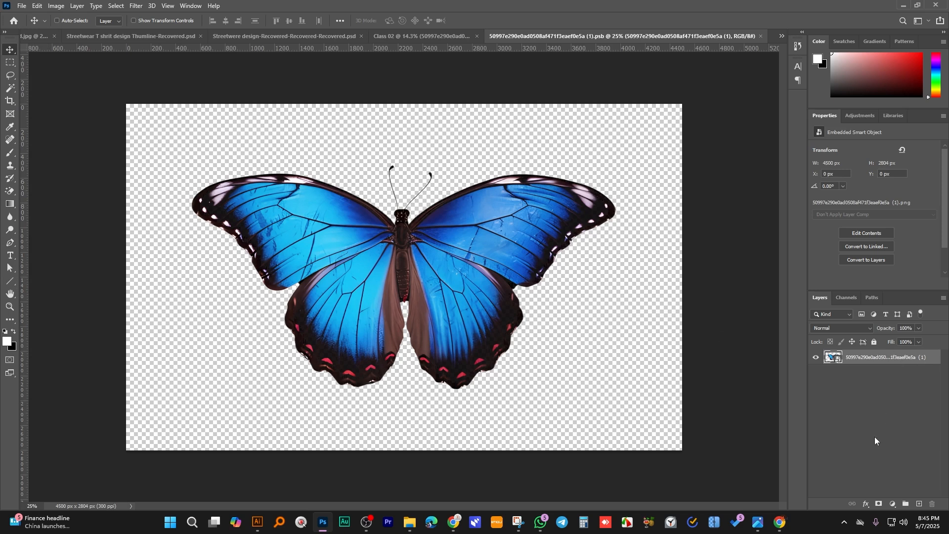
- Add a Hue/Saturation adjustment above the butterfly image and set Saturation to -100
click(892, 504)
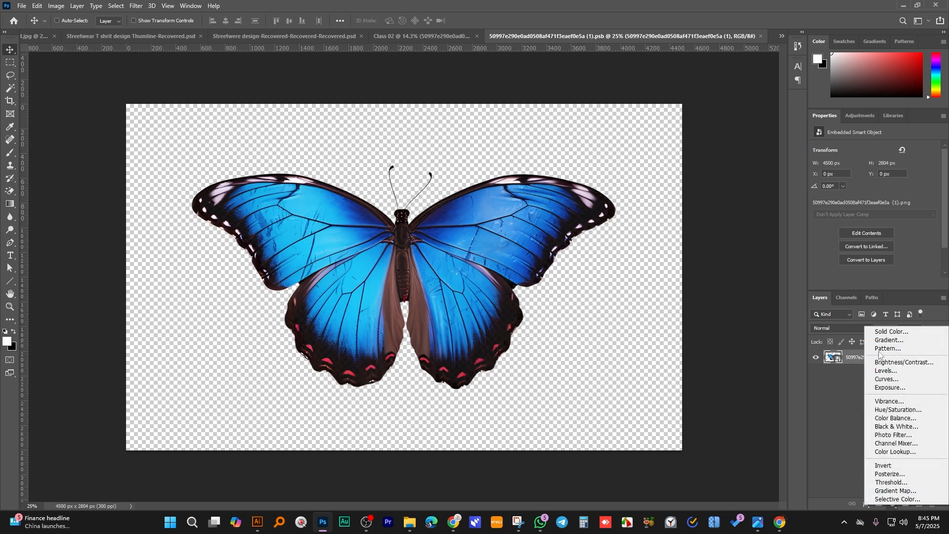
click(896, 410)
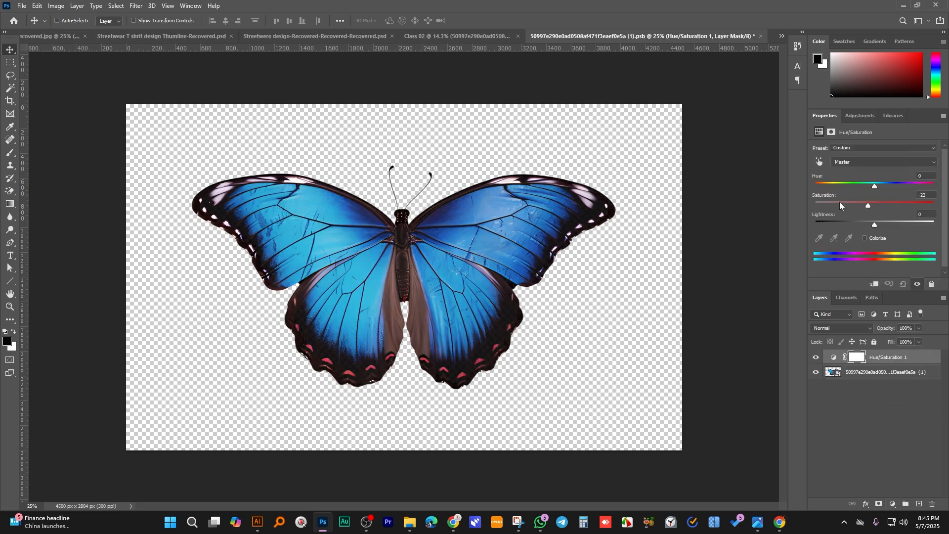
drag(840, 203, 695, 238)
scroll(346, 227, up, 5)
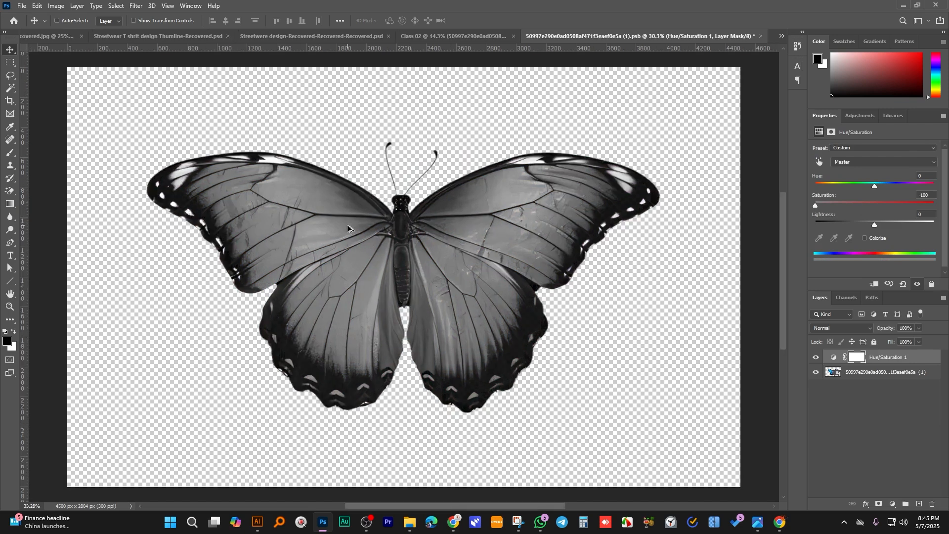
- Merge a visible copy of the desaturated butterfly into a new layer, and hide the Hue/Saturation 1 and original butterfly layers
scroll(207, 223, down, 5)
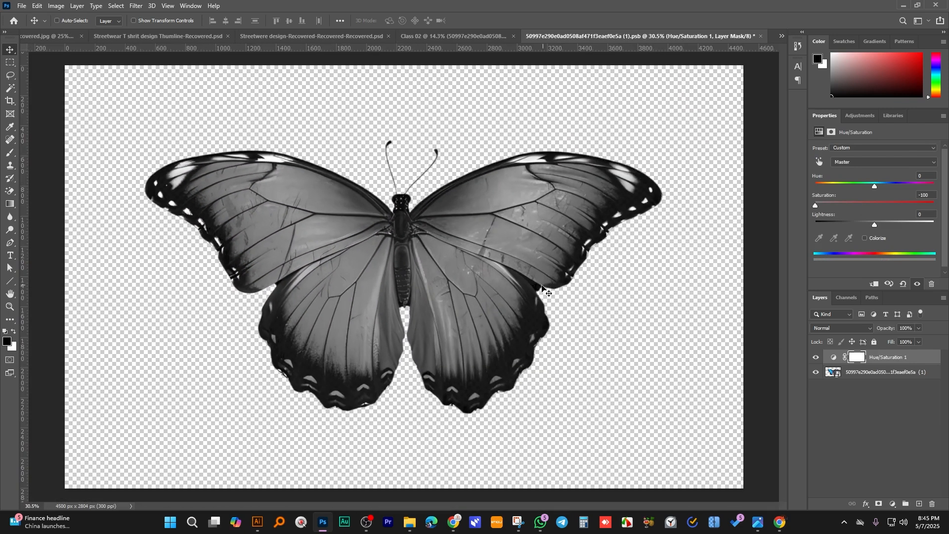
click(871, 380)
right_click(870, 377)
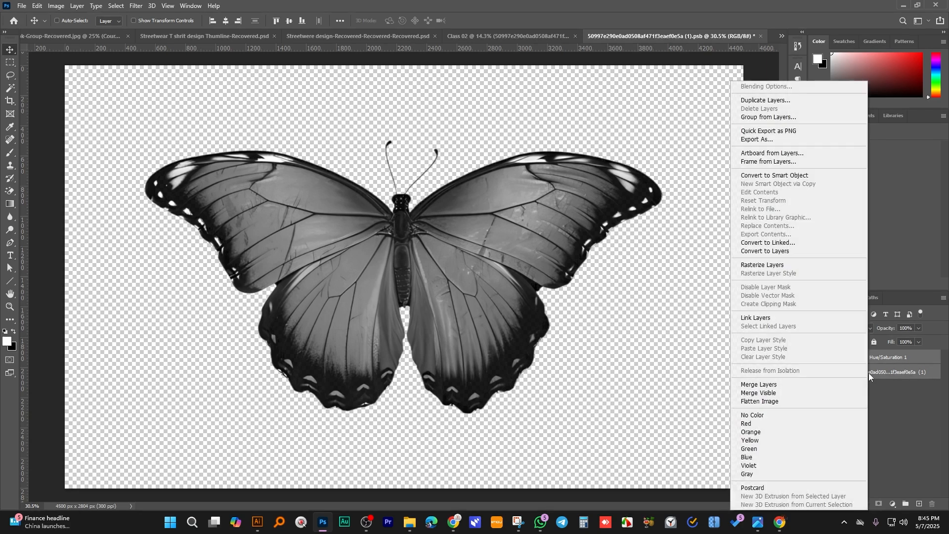
click(908, 393)
key(ctrl+alt+shift+e)
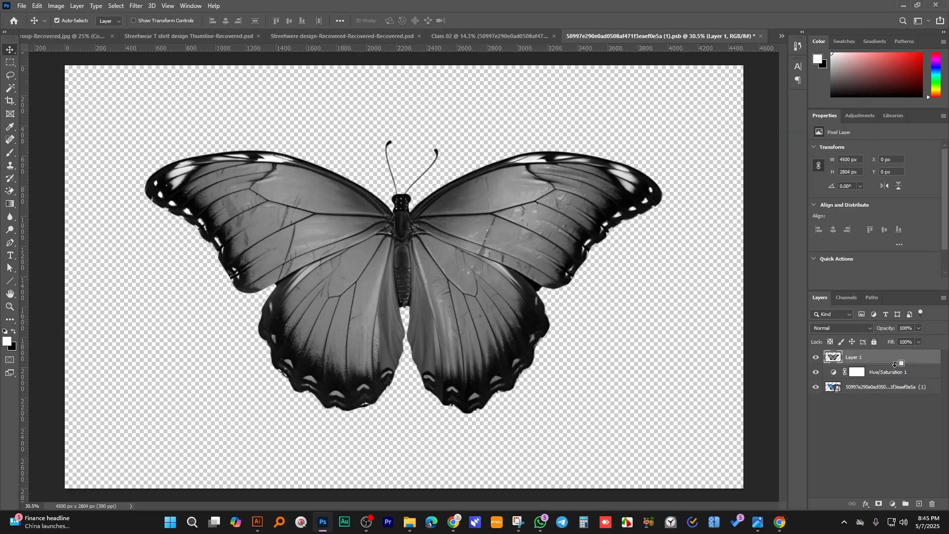
click(817, 388)
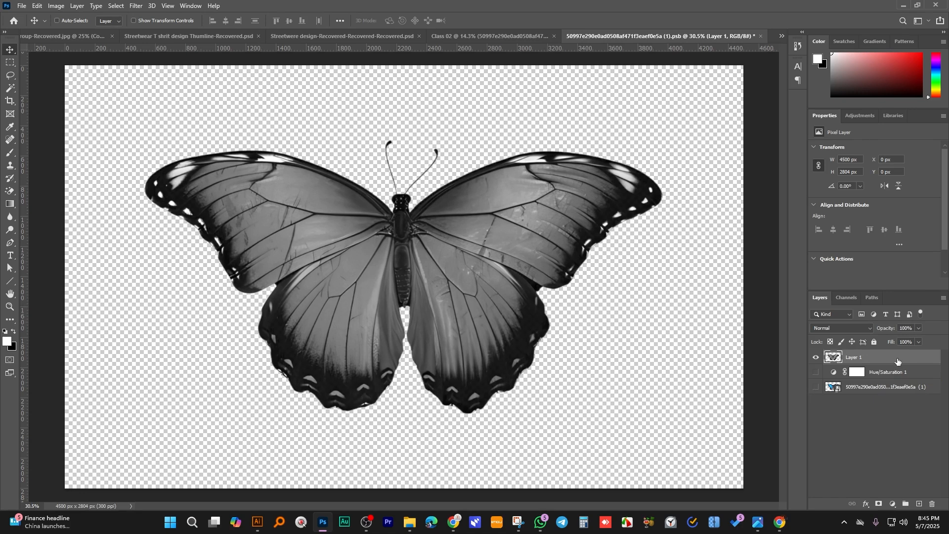
- Apply a Threshold adjustment with level 85 to the merged butterfly layer
click(56, 6)
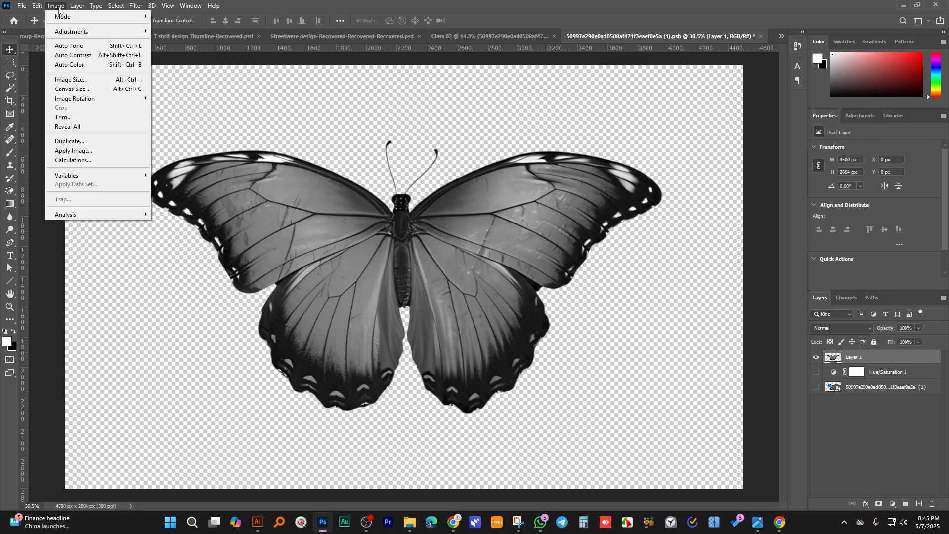
mouse_move(73, 32)
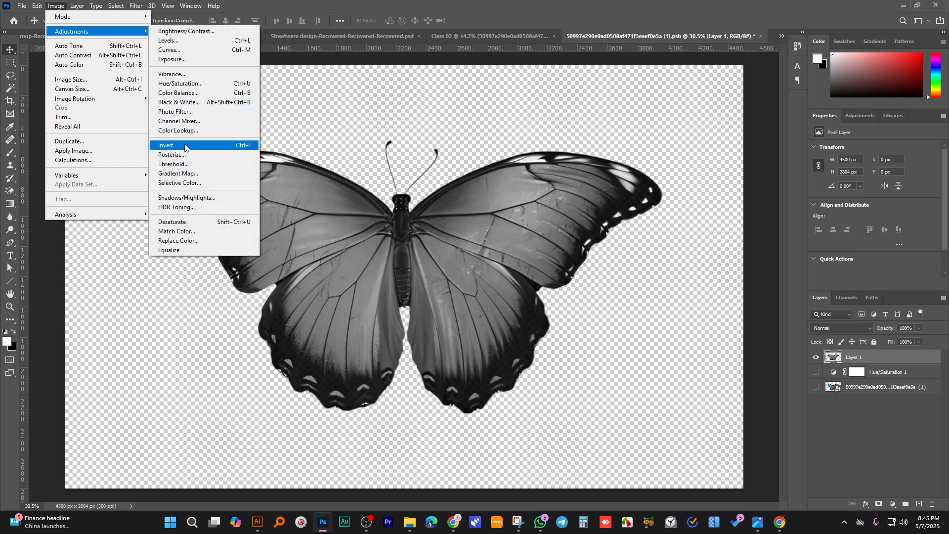
click(191, 165)
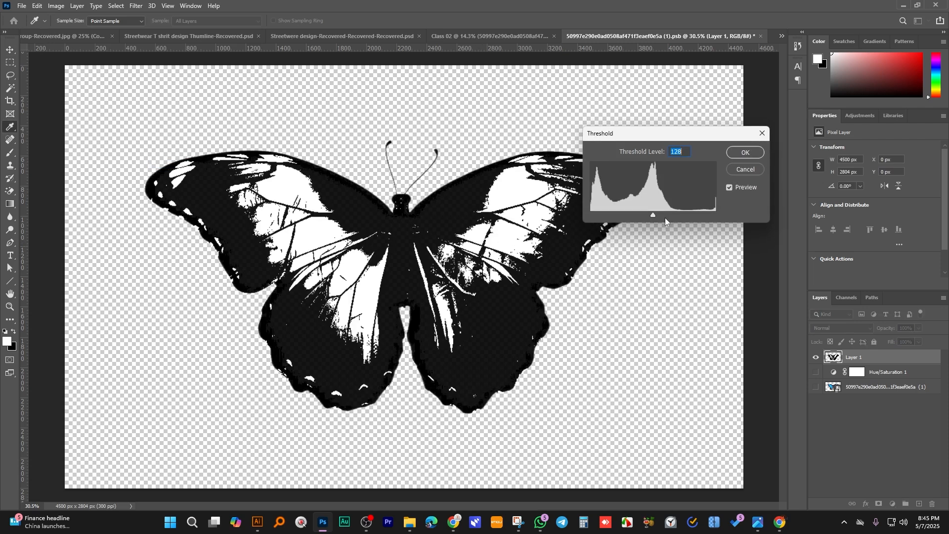
drag(653, 215, 632, 218)
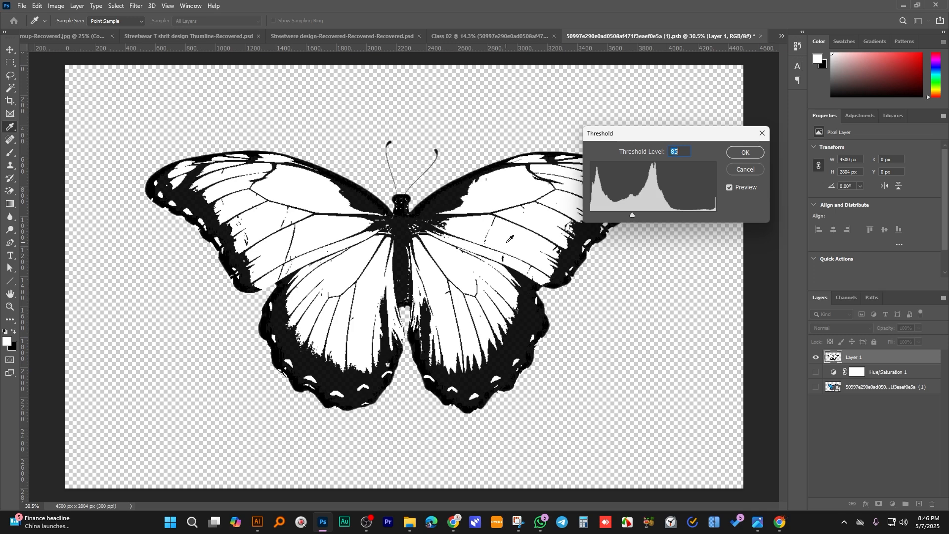
click(740, 153)
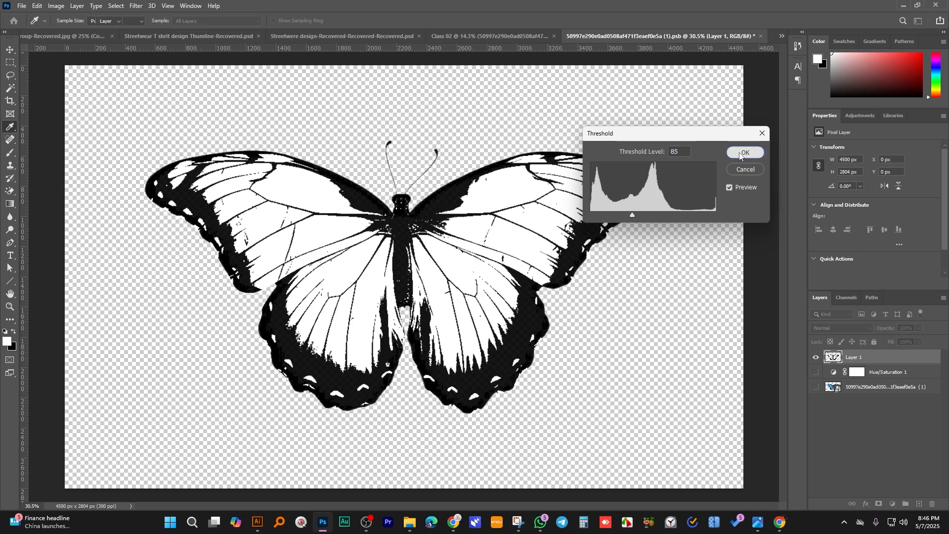
- Select all the butterfly's black areas with the Magic Wand, fill them with a red background color, and deselect
scroll(467, 268, up, 5)
scroll(467, 270, down, 2)
scroll(467, 271, down, 2)
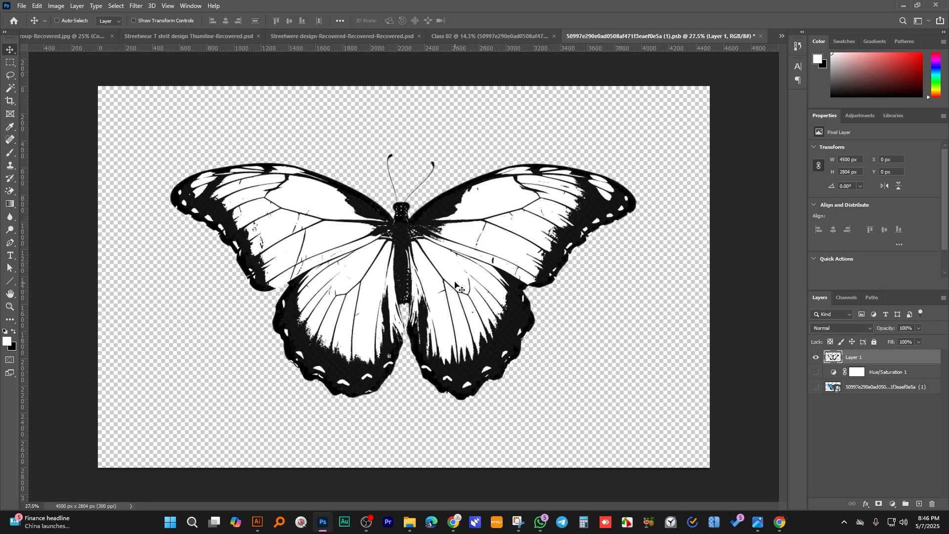
scroll(445, 286, up, 4)
scroll(430, 300, down, 4)
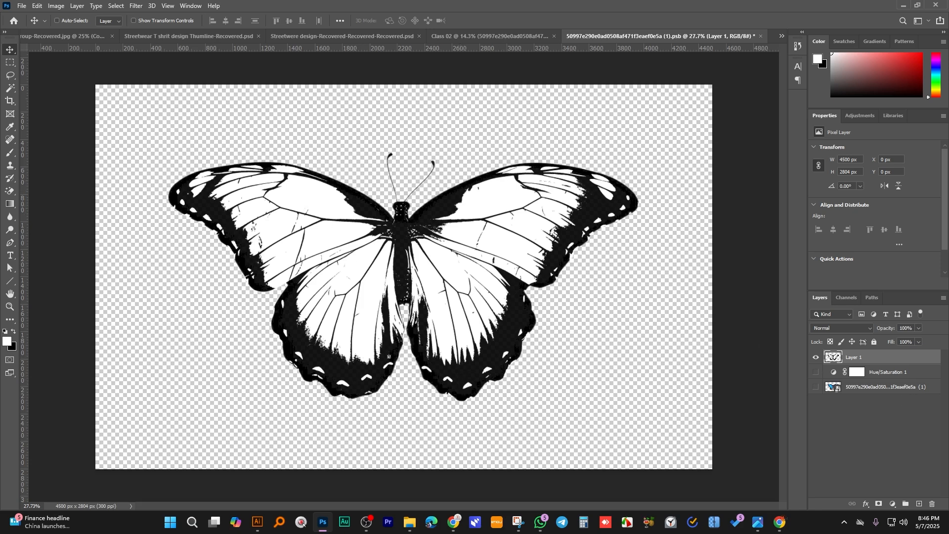
click(9, 88)
click(368, 205)
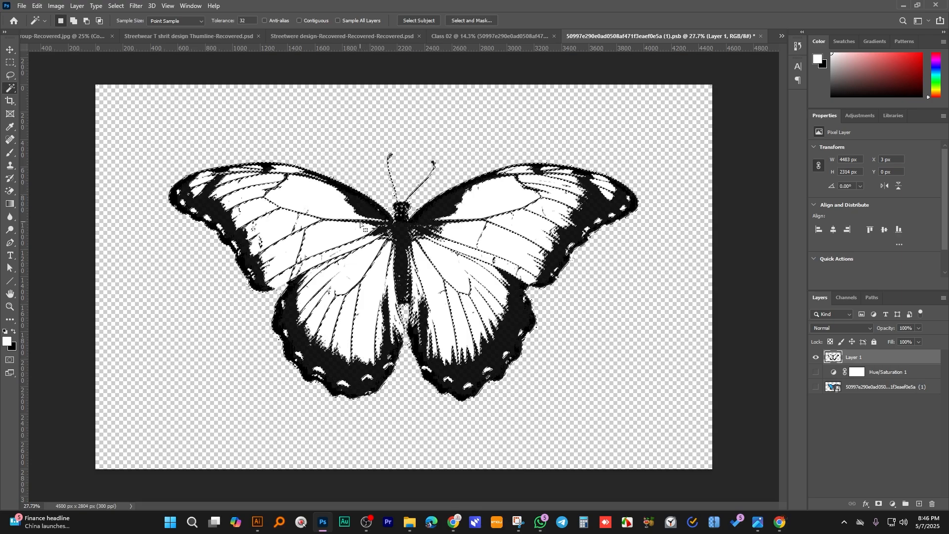
scroll(426, 222, up, 8)
scroll(438, 239, down, 3)
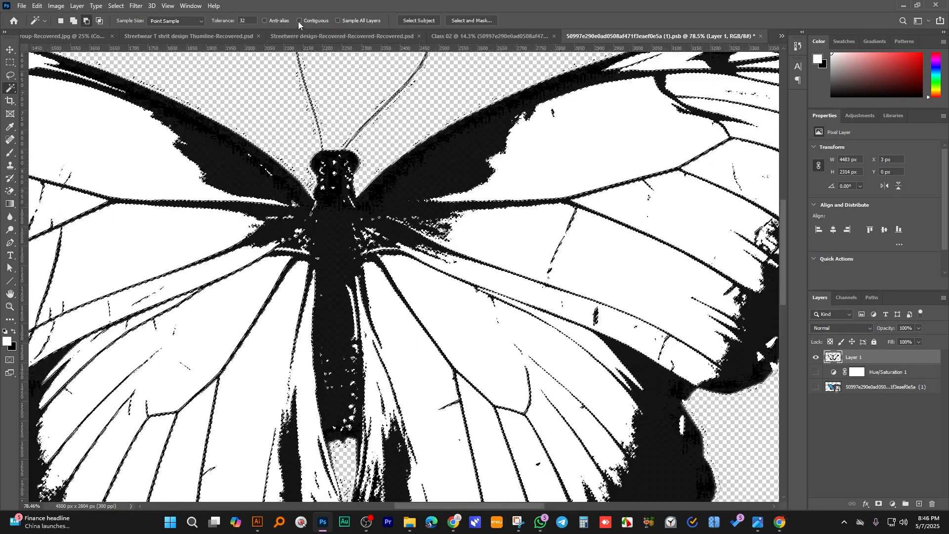
scroll(361, 225, down, 3)
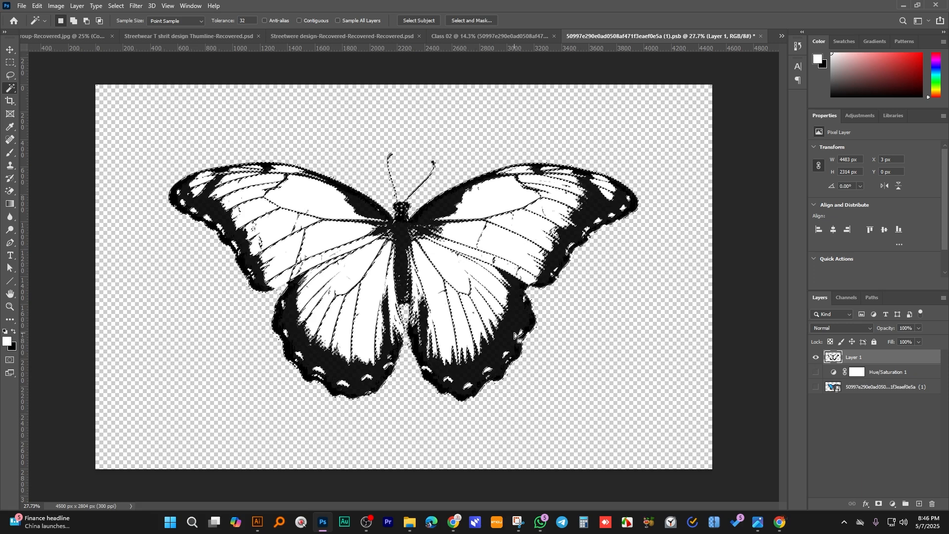
click(12, 346)
drag(642, 244, 658, 222)
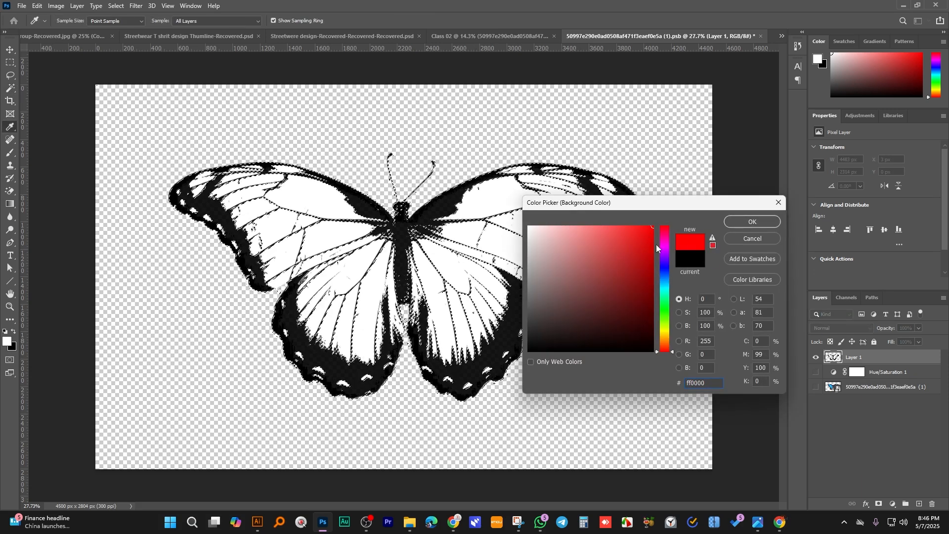
click(742, 222)
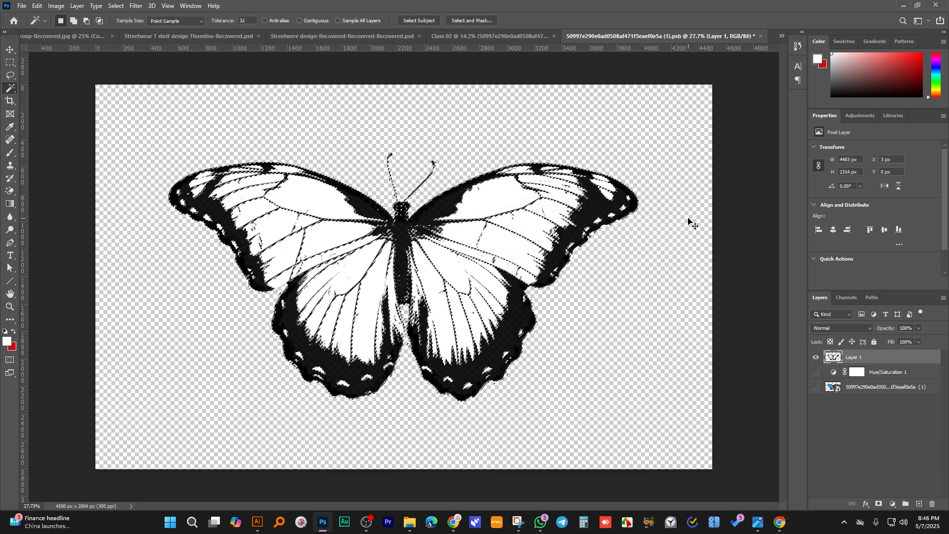
key(ctrl+d)
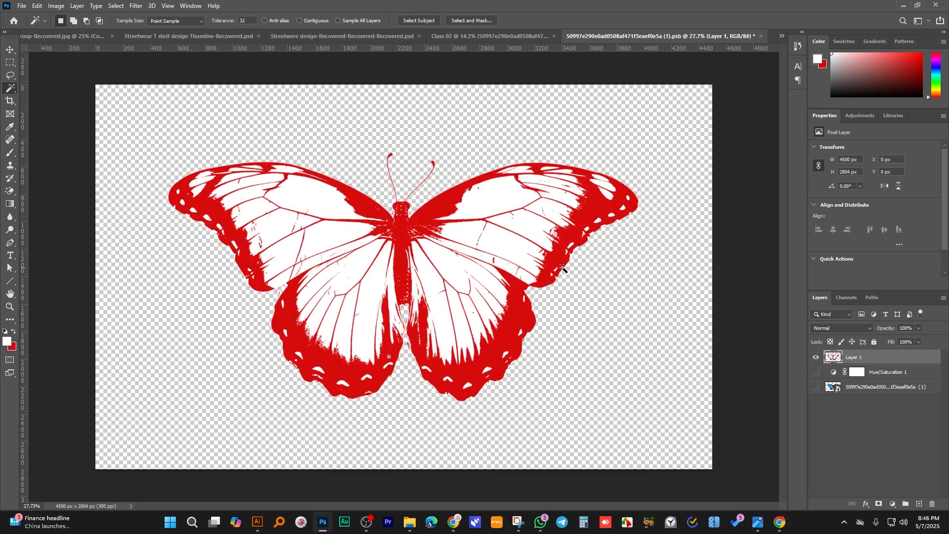
scroll(561, 267, up, 3)
scroll(561, 267, down, 4)
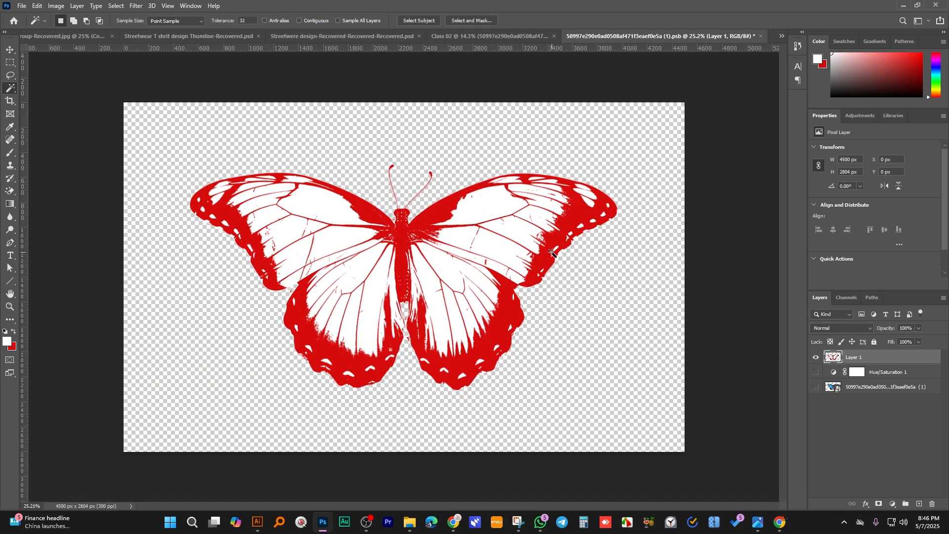
click(11, 51)
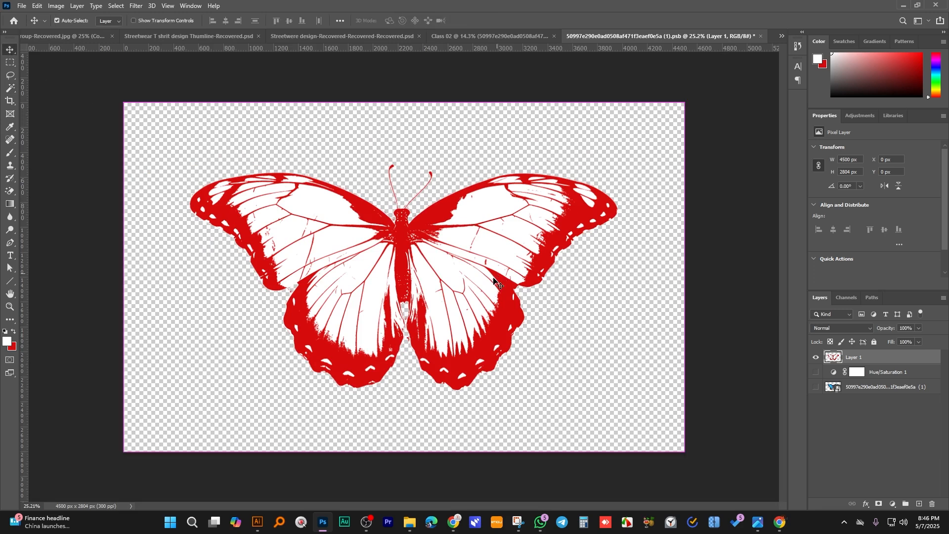
click(10, 89)
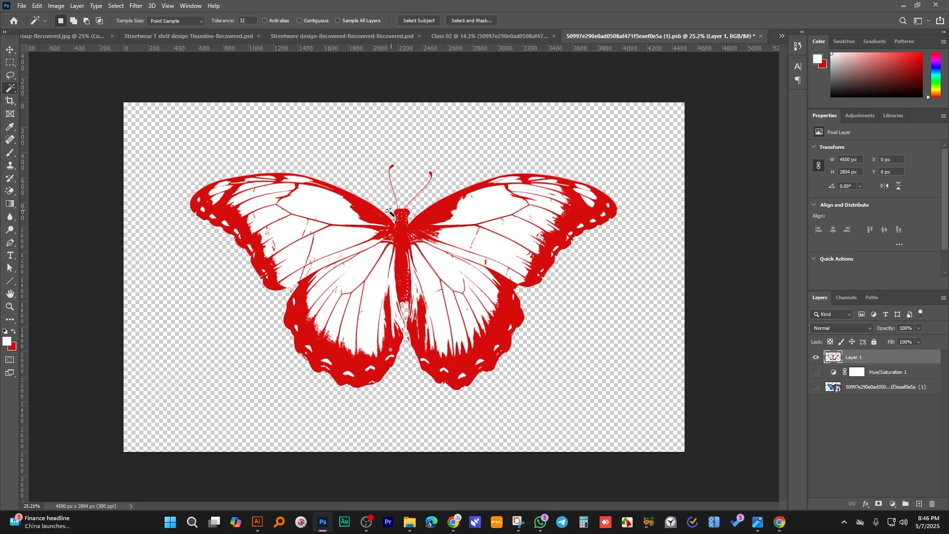
click(430, 223)
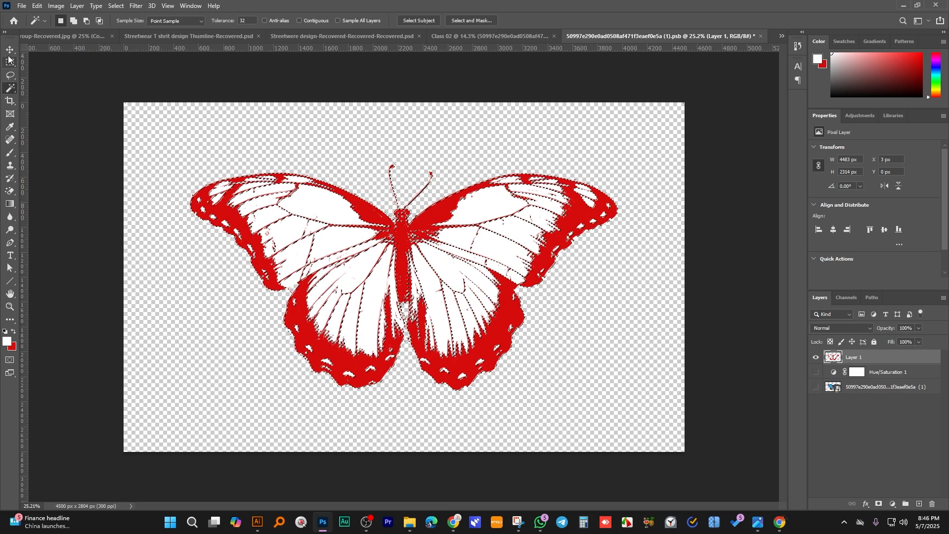
key(v)
key(ctrl+d)
- Save the edited butterfly contents back into the Class 02 design, and hide its Hue/Saturation 1 adjustment
key(ctrl+s)
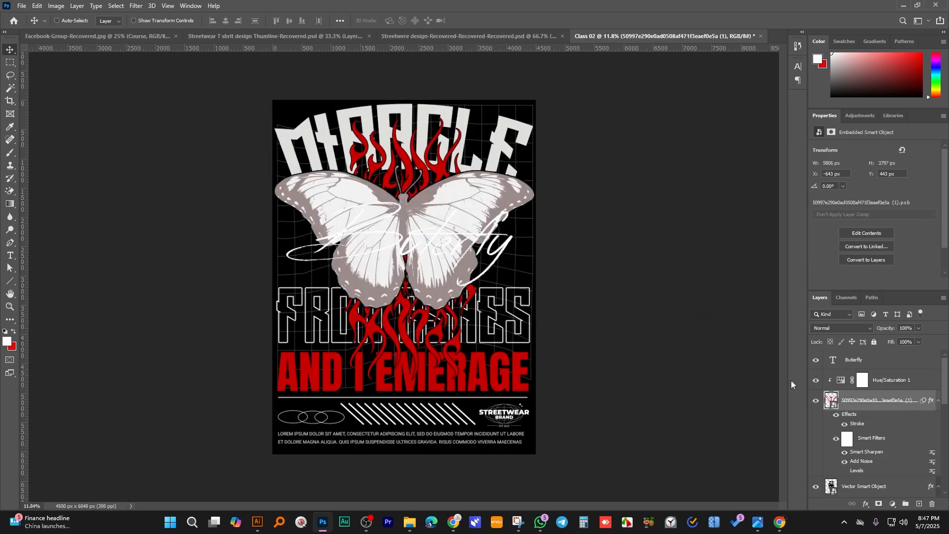
click(817, 381)
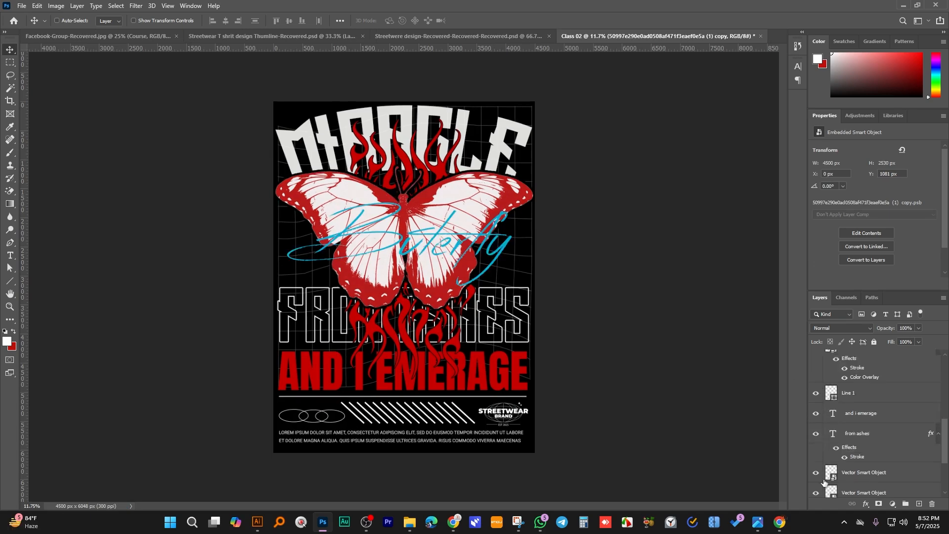
- Hide the black Color Fill 1 background and inspect the design on transparency
scroll(822, 488, down, 2)
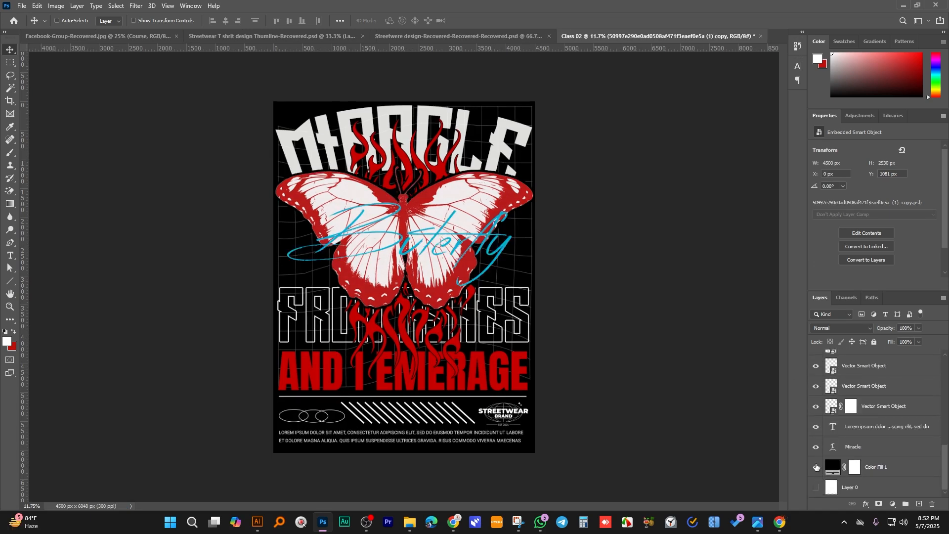
click(816, 467)
scroll(364, 277, up, 5)
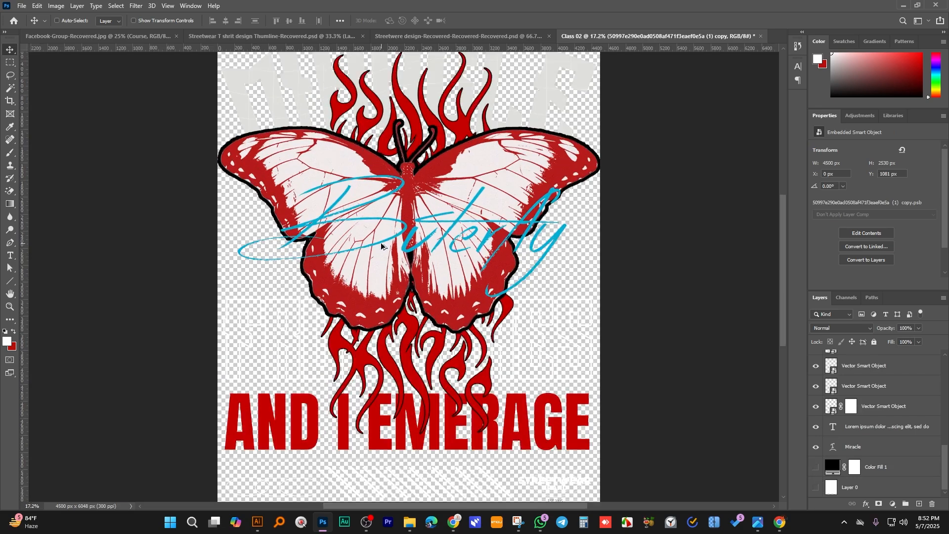
scroll(364, 278, down, 5)
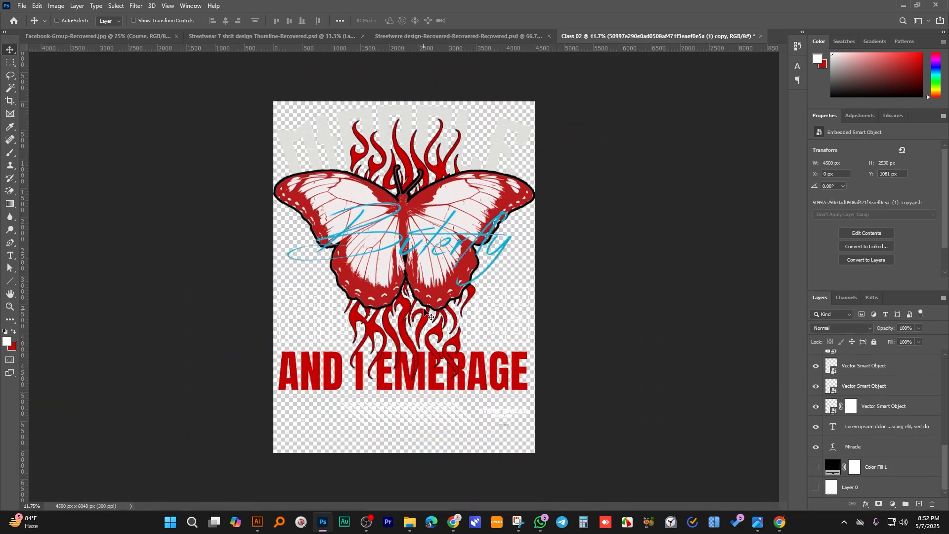
scroll(844, 419, up, 5)
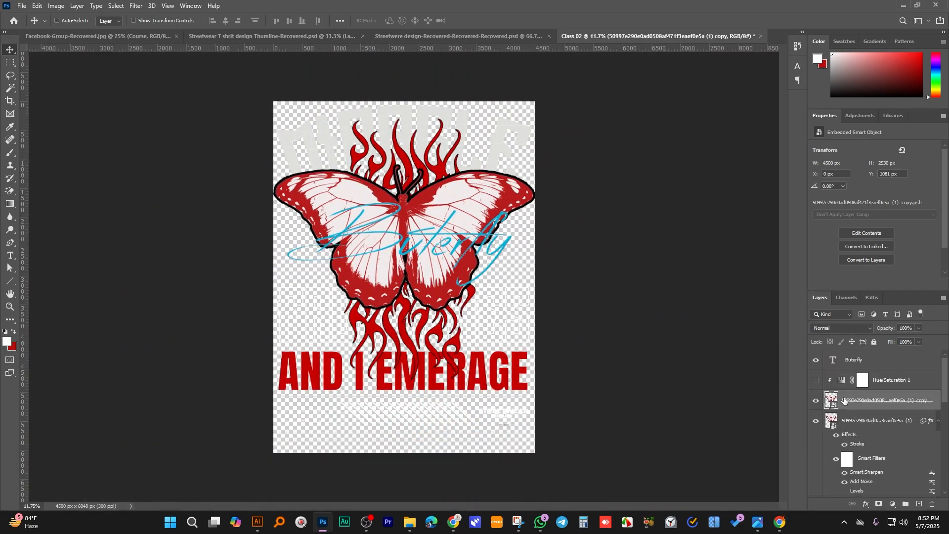
- Group all the design layers from the Buterfly script down to the Miracle title
click(850, 362)
scroll(864, 461, down, 5)
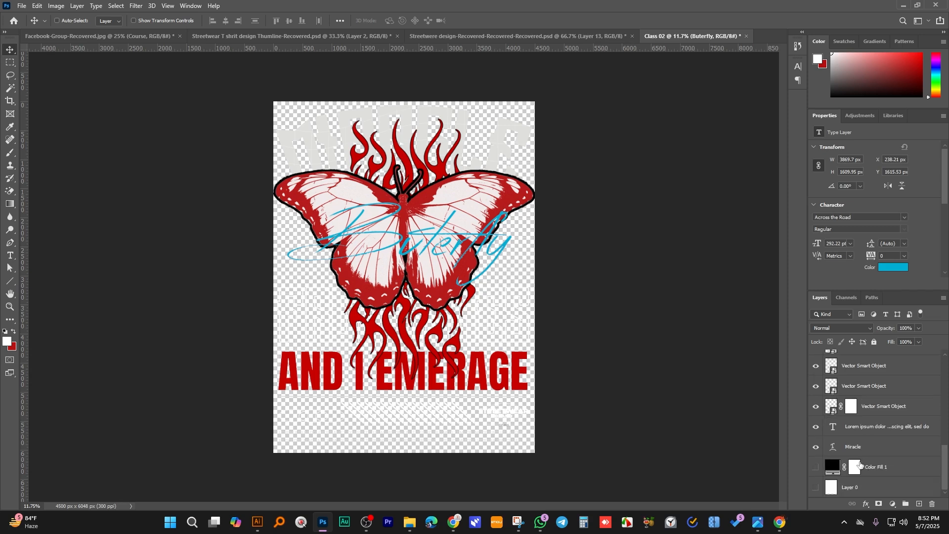
shift+click(856, 450)
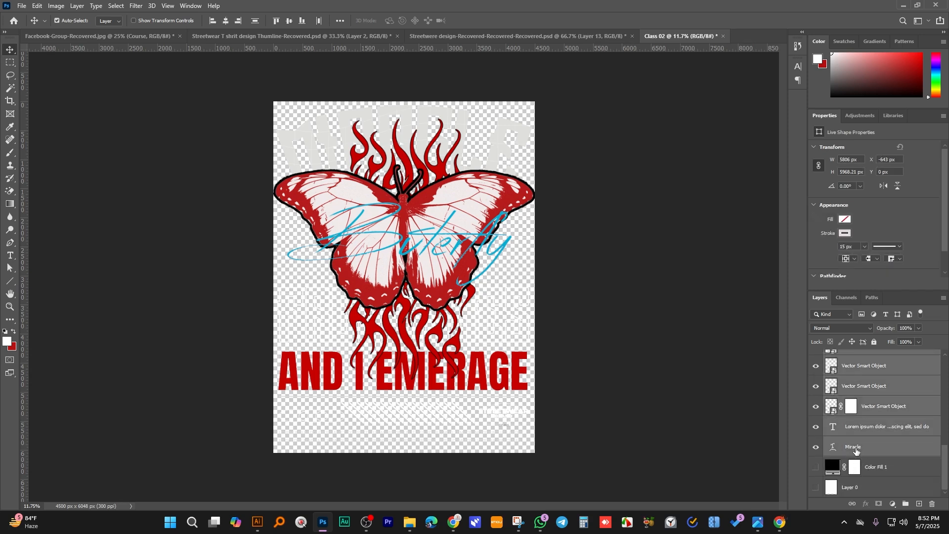
key(ctrl+g)
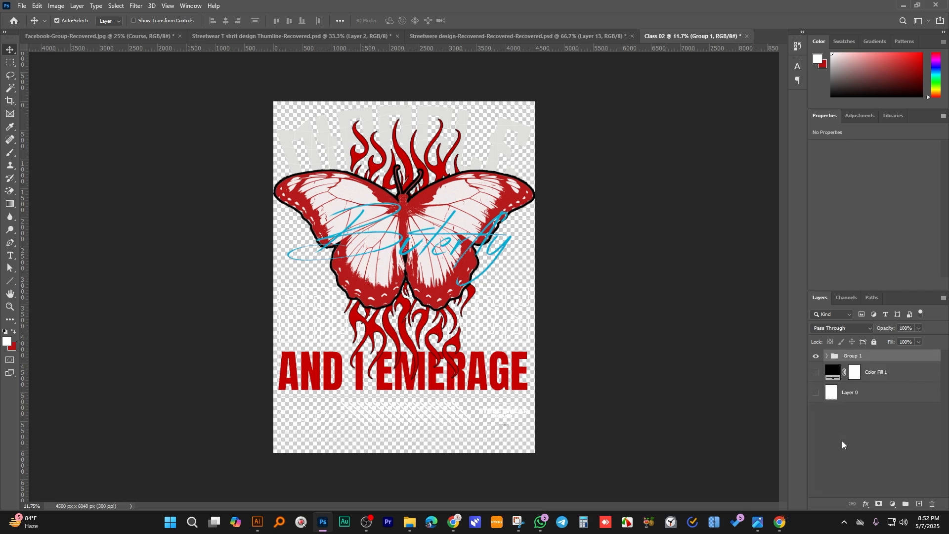
- Merge a visible copy of the design into a new layer above Group 1, and hide the group
key(ctrl+shift+alt+e)
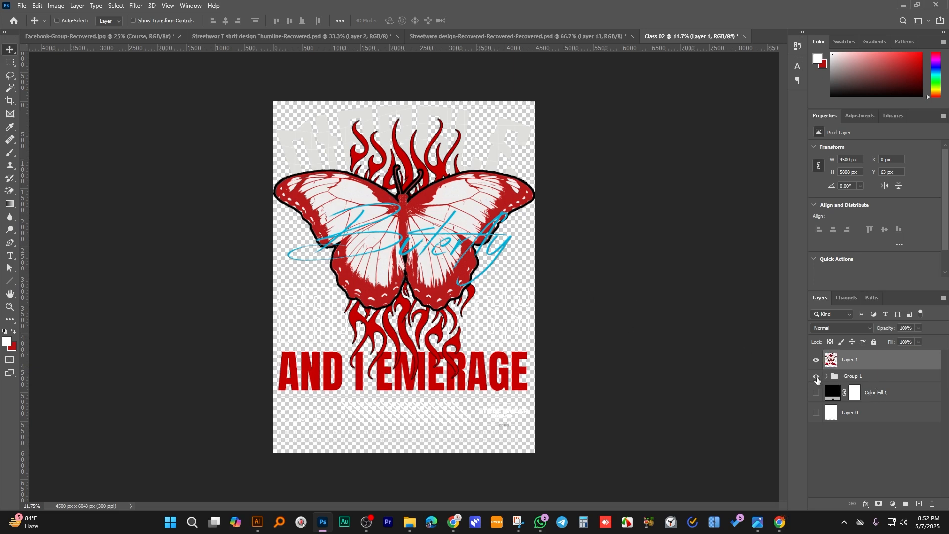
click(816, 378)
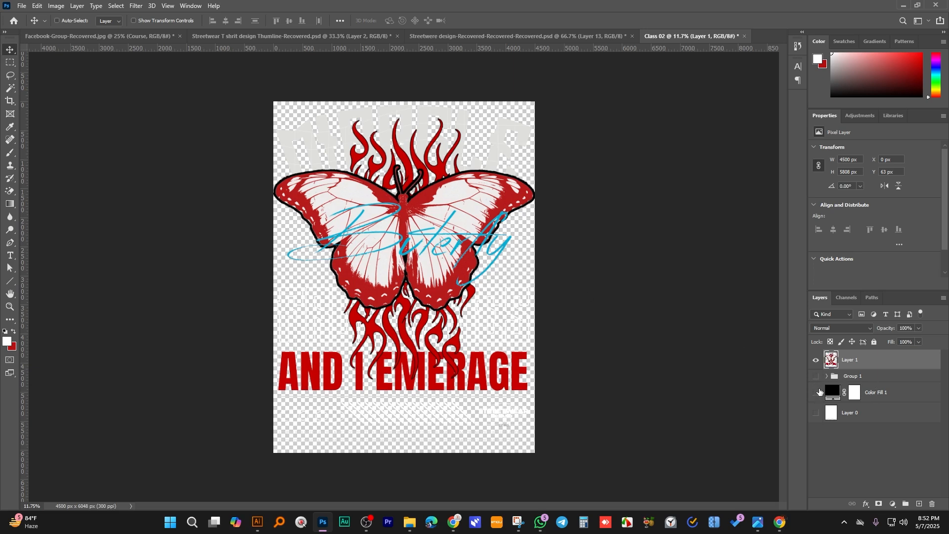
- Switch the Color Fill 1 background on and off to compare the merged design on black and on transparency
click(815, 394)
click(816, 394)
click(816, 394)
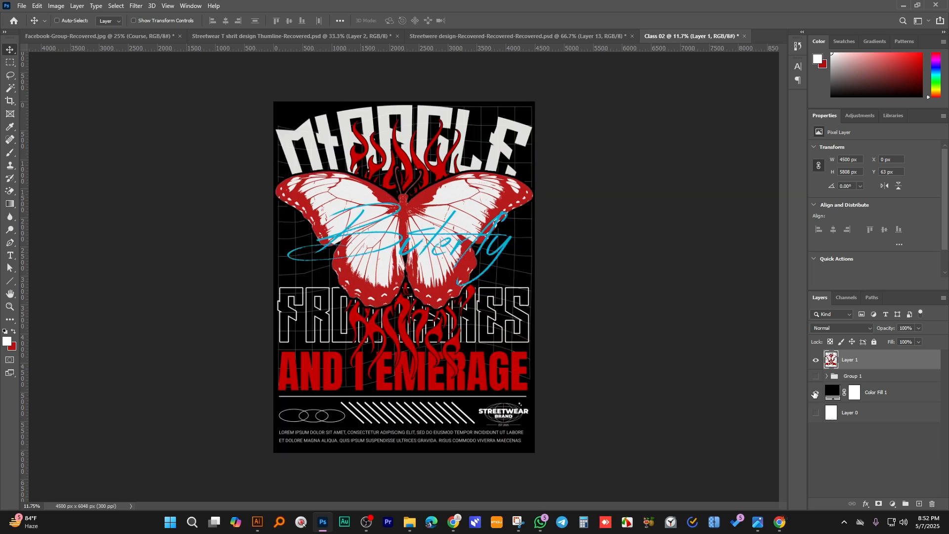
click(815, 395)
click(815, 394)
- Select all black areas of the merged Layer 1 with the Magic Wand, delete them and clear the selection
click(10, 88)
scroll(405, 163, up, 2)
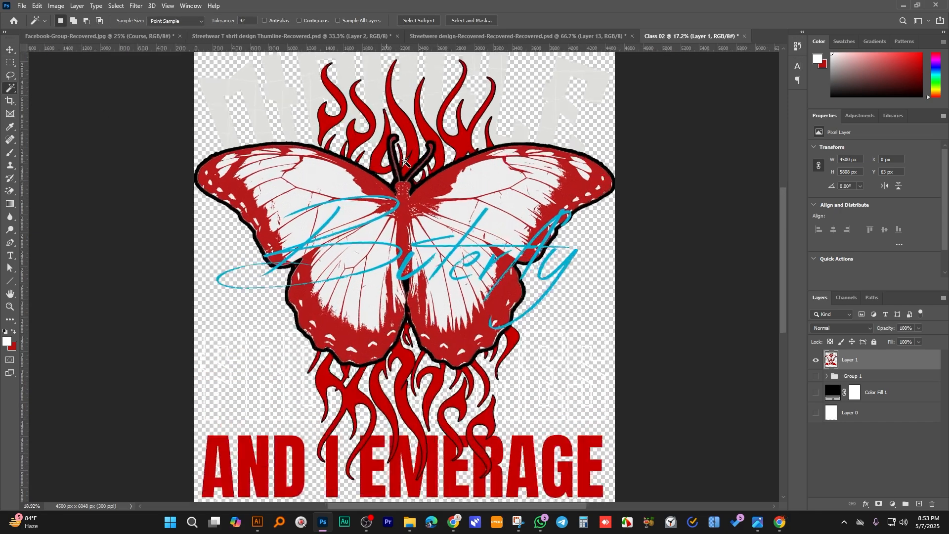
scroll(405, 162, up, 4)
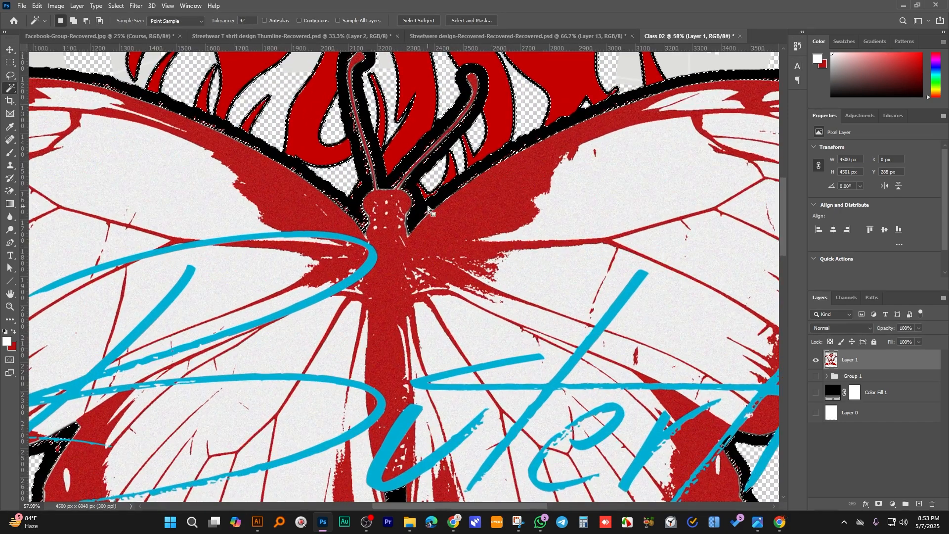
scroll(429, 210, down, 7)
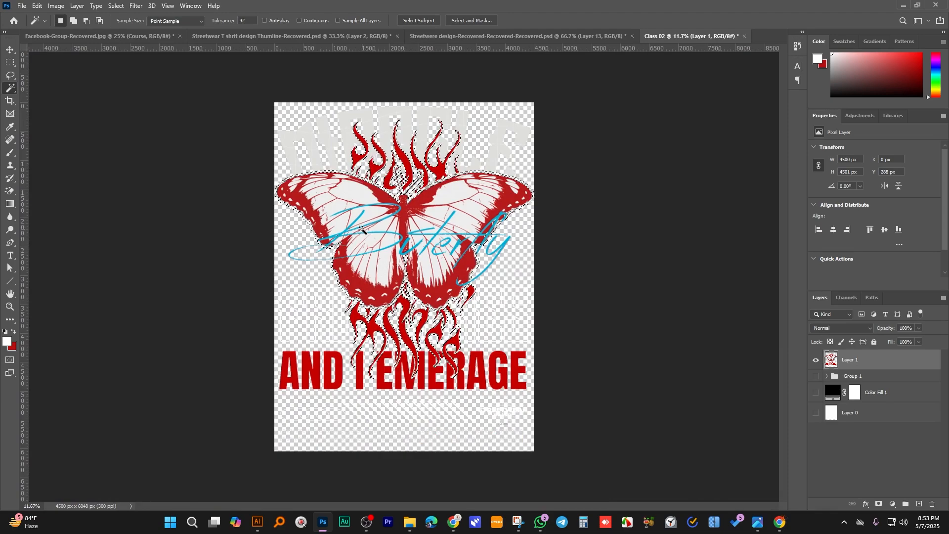
key(ctrl+d)
scroll(283, 223, down, 1)
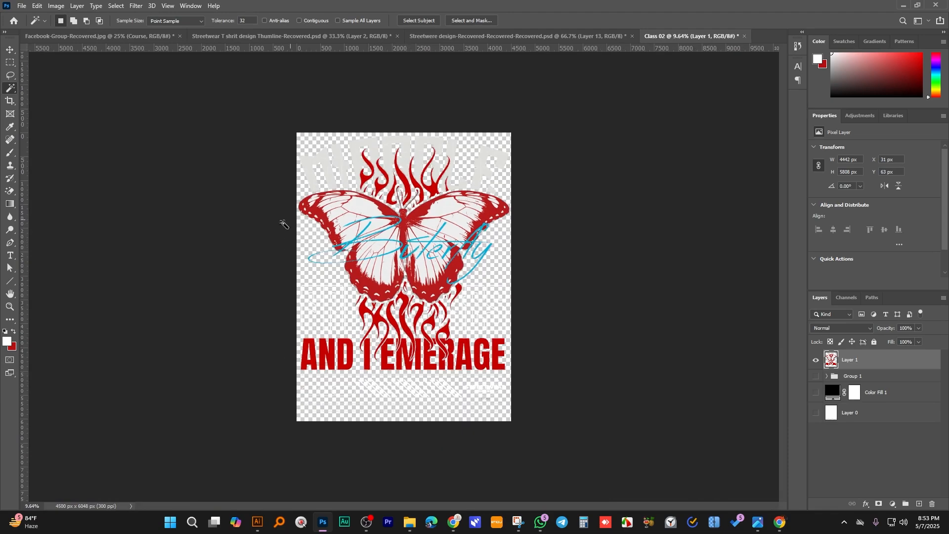
- Inspect the butterfly's cleaned edges on transparency and turn the Color Fill 1 background back on
key(v)
scroll(442, 245, up, 8)
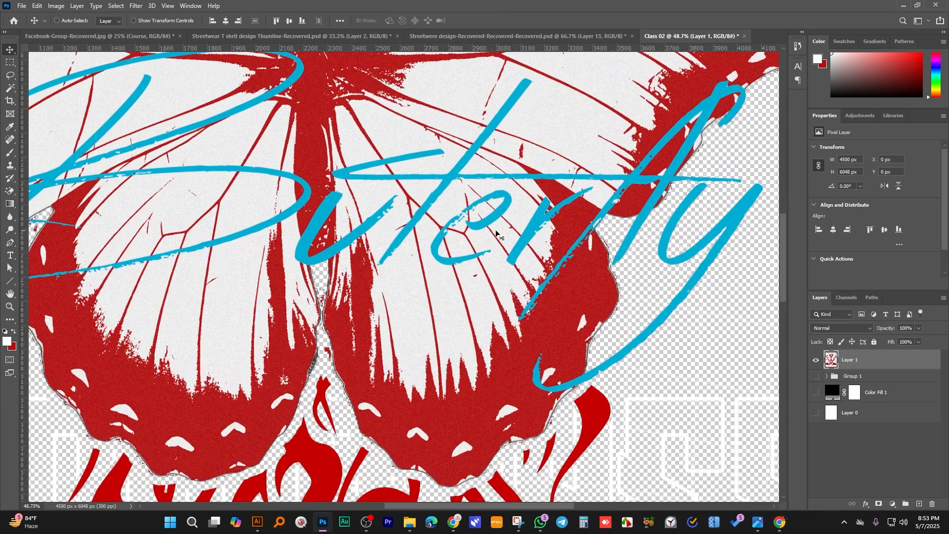
drag(512, 229, 566, 354)
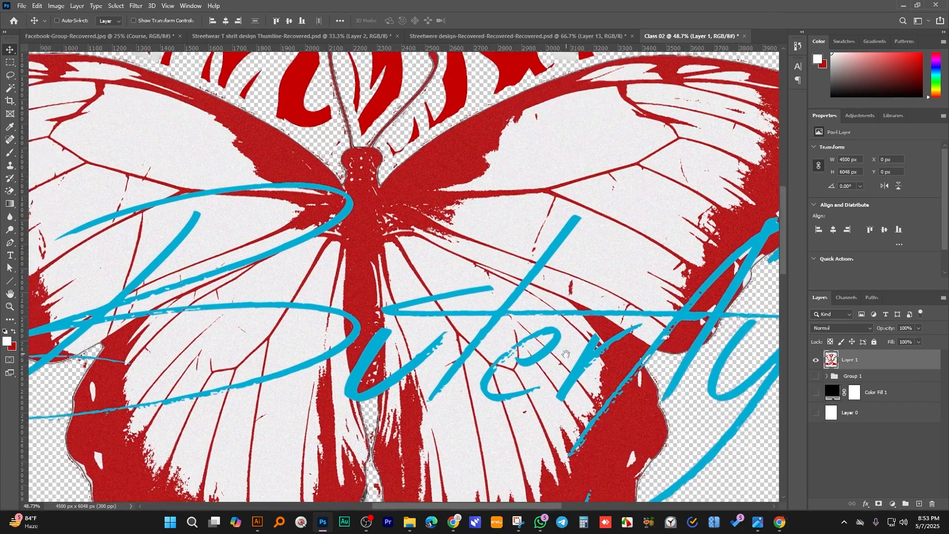
scroll(567, 354, down, 5)
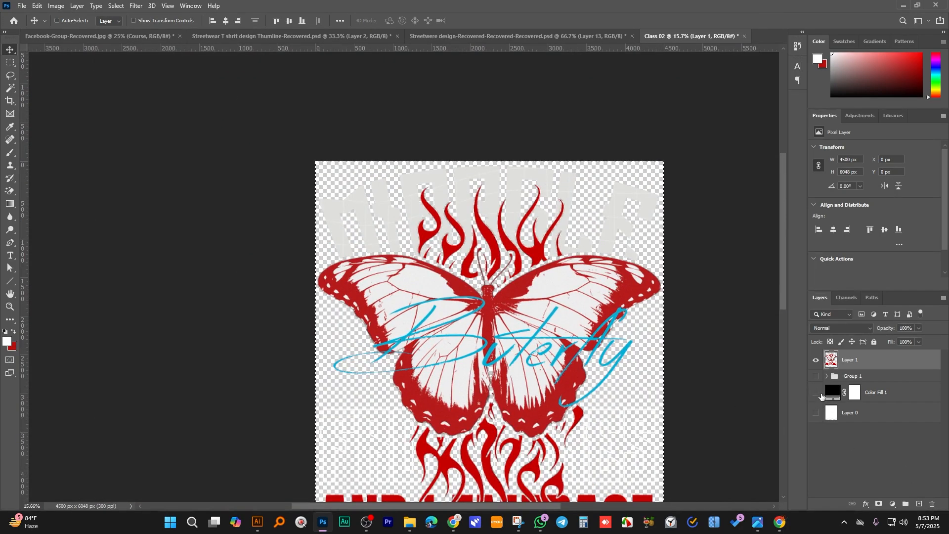
click(817, 392)
scroll(490, 369, down, 2)
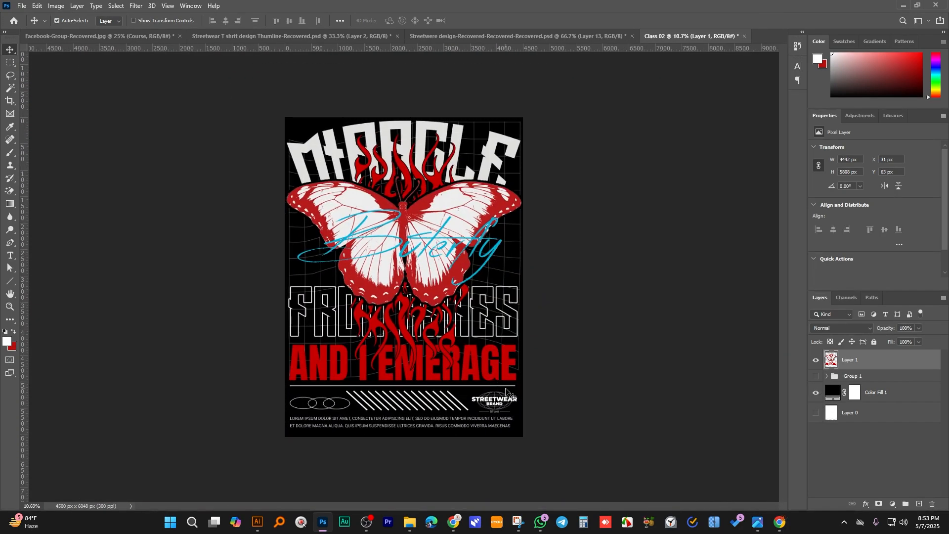
- Change the Color Fill 1 background to a very dark olive brown and check the design against it
click(832, 394)
double_click(832, 393)
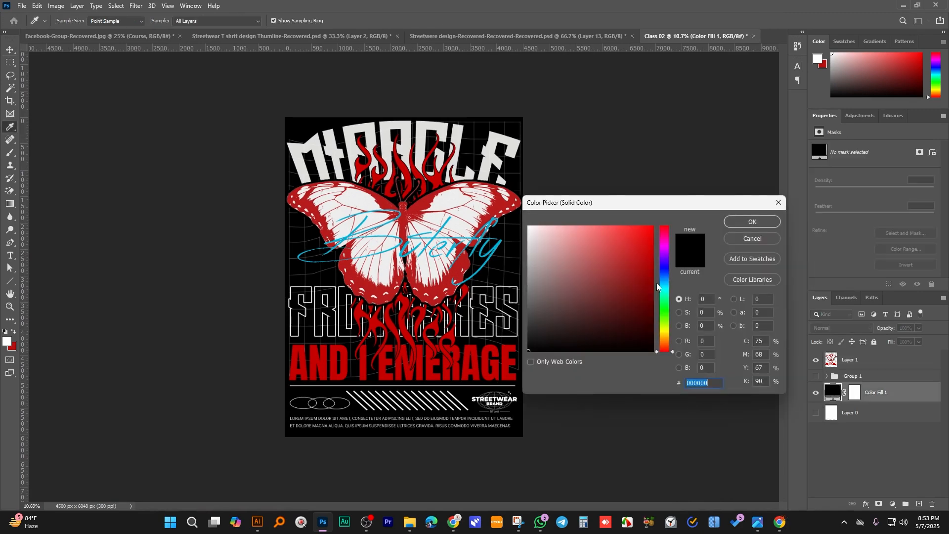
drag(656, 284, 666, 337)
click(749, 222)
scroll(582, 250, up, 2)
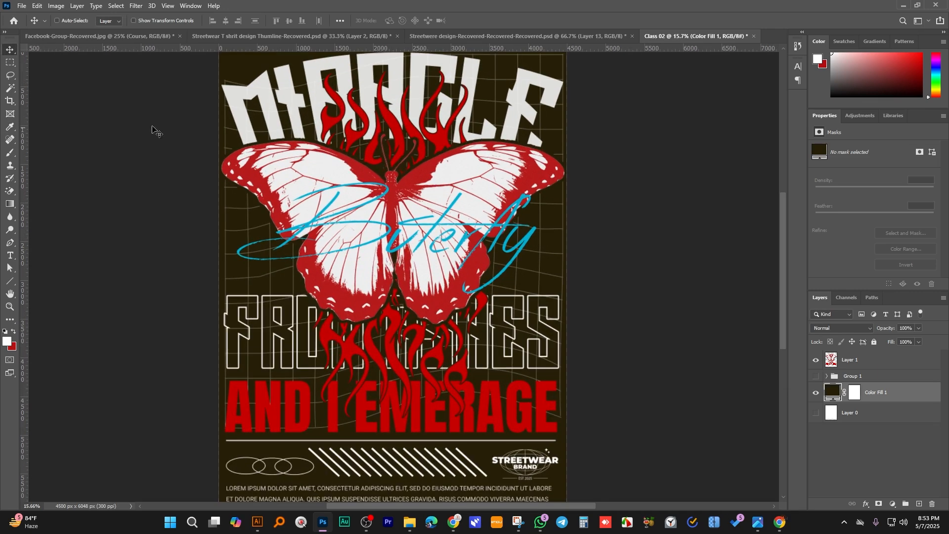
scroll(436, 250, down, 2)
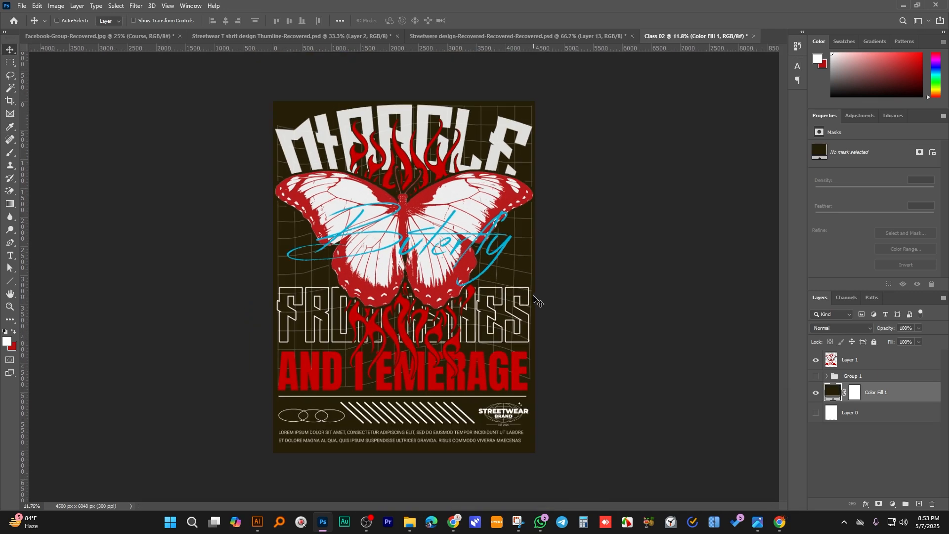